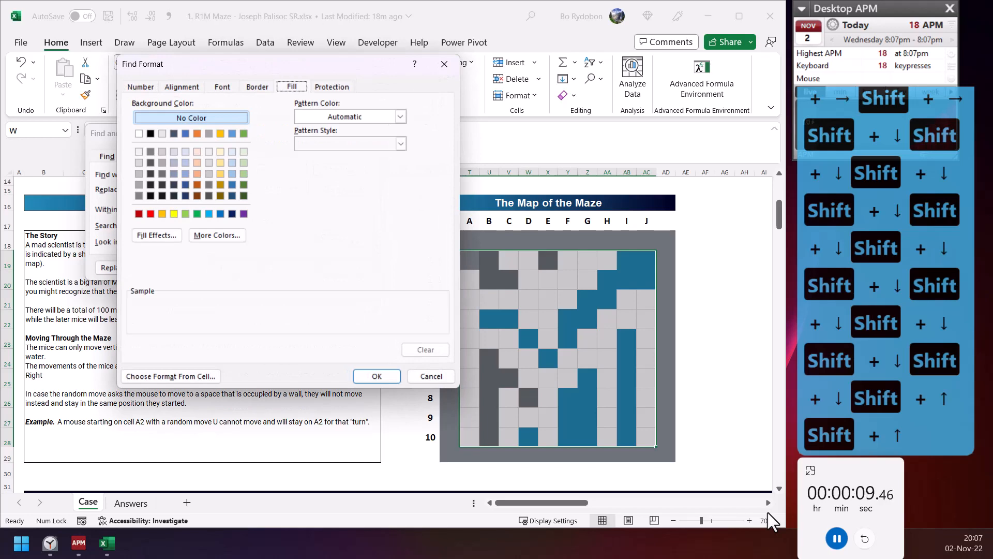
Step: Replace all blank white-filled cells in the selected maze grid with 1, matching by white fill format
key(Down)
key(shift+Tab)
key(shift+Tab)
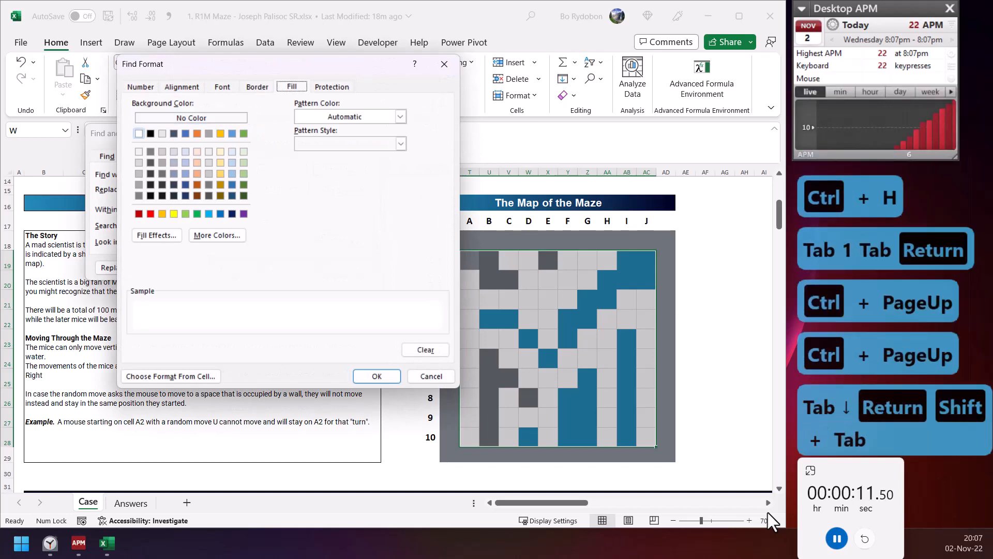
key(Return)
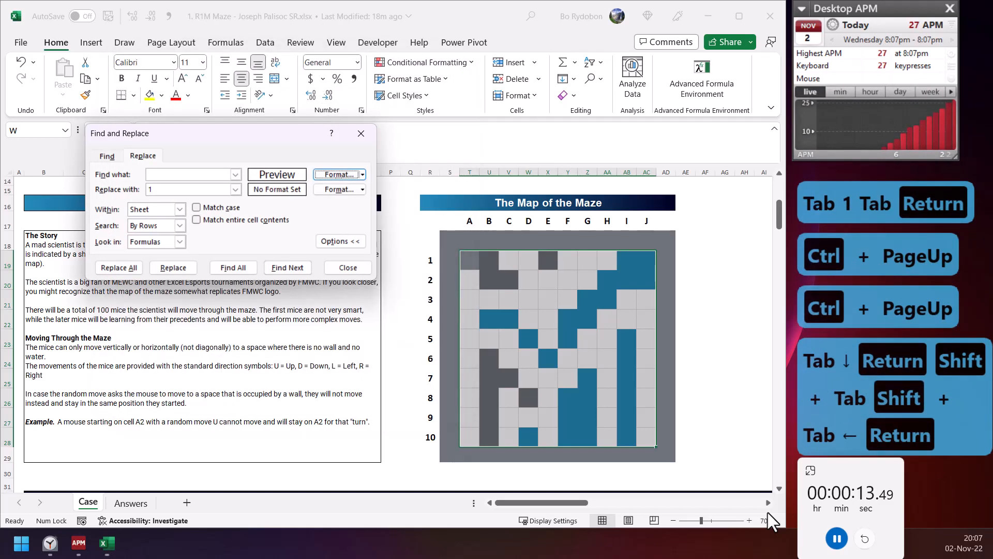
key(a)
key(Return)
key(Escape)
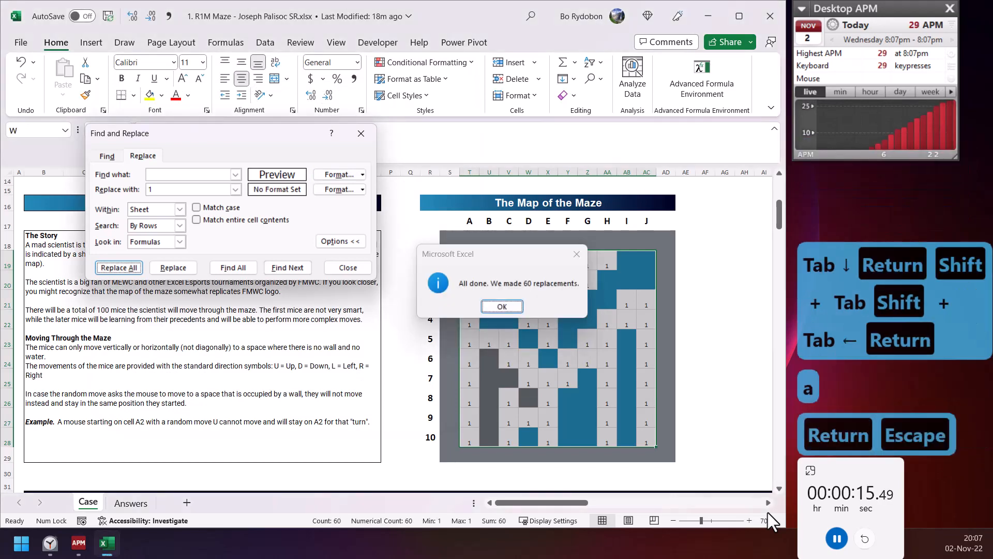
Step: Enter the headers Dr in AL18 and MR in AM18, beside the maze map
key(Right)
key(Right)
key(Right)
key(Right)
key(Right)
key(Right)
key(Right)
key(Right)
key(Right)
key(Right)
key(Right)
key(Right)
key(Right)
key(Right)
key(Right)
key(Right)
key(Right)
key(Right)
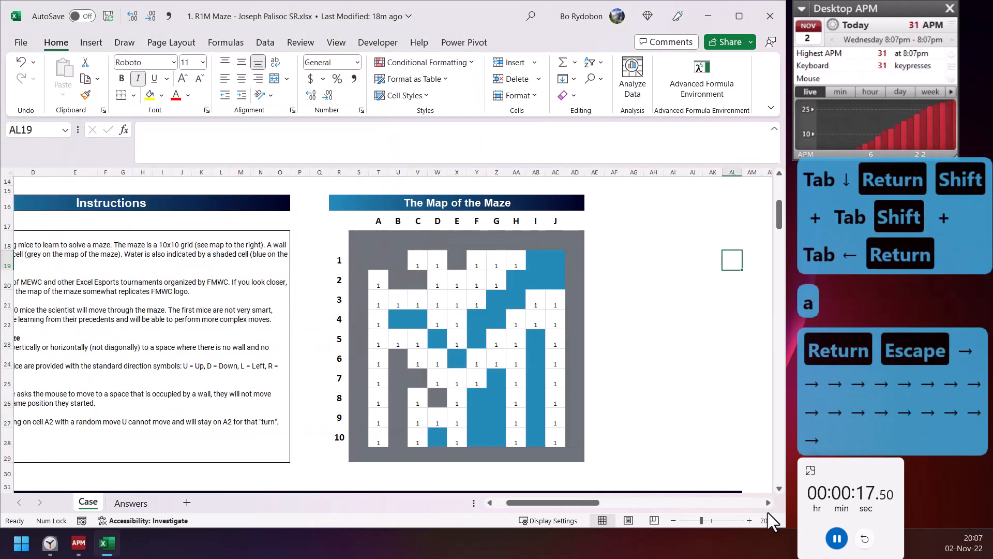
text(Dr)
key(Return)
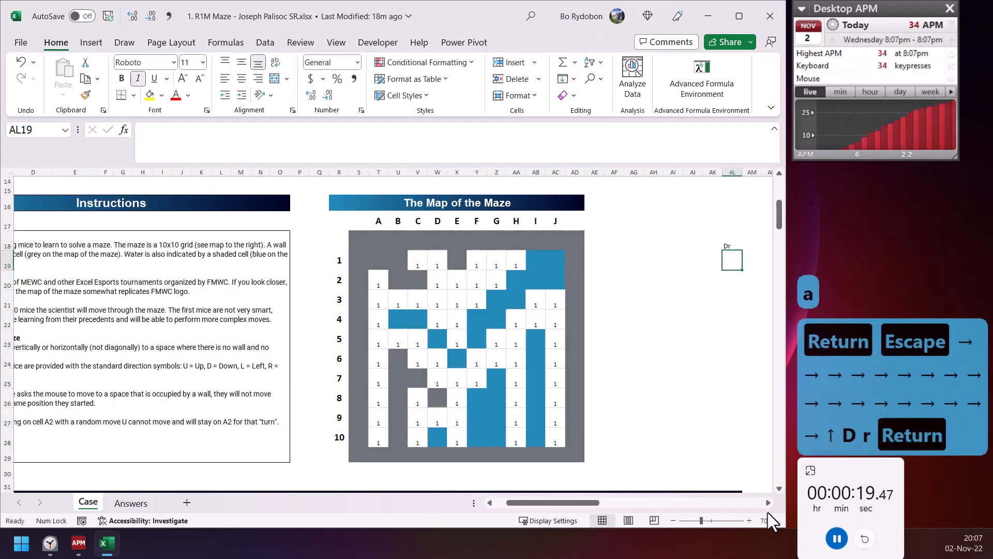
text(NM)
key(BackSpace)
key(BackSpace)
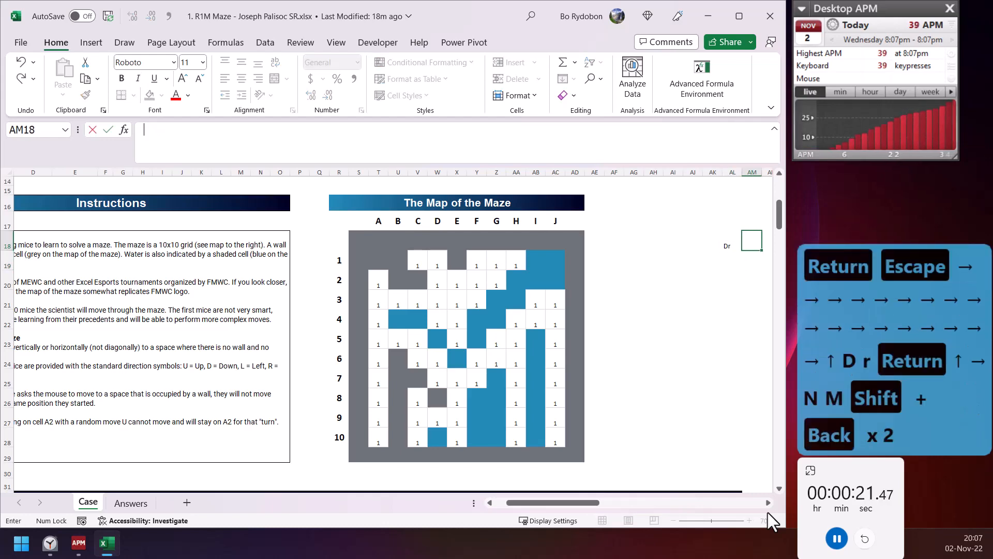
Step: Enter the headers Wl, No and Ad in cells AO18, AP18 and AQ18
key(Right)
key(Right)
text(WI)
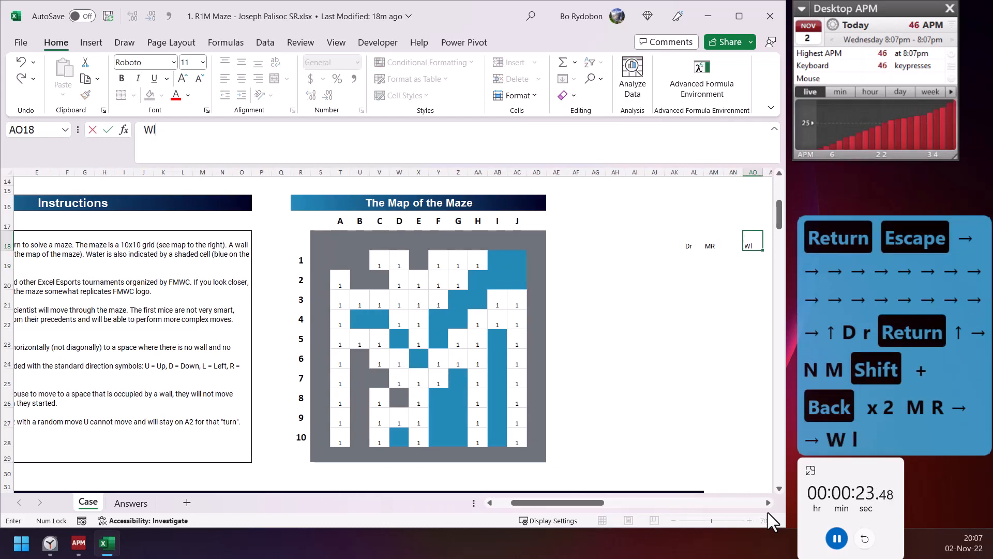
key(Tab)
text(Ad)
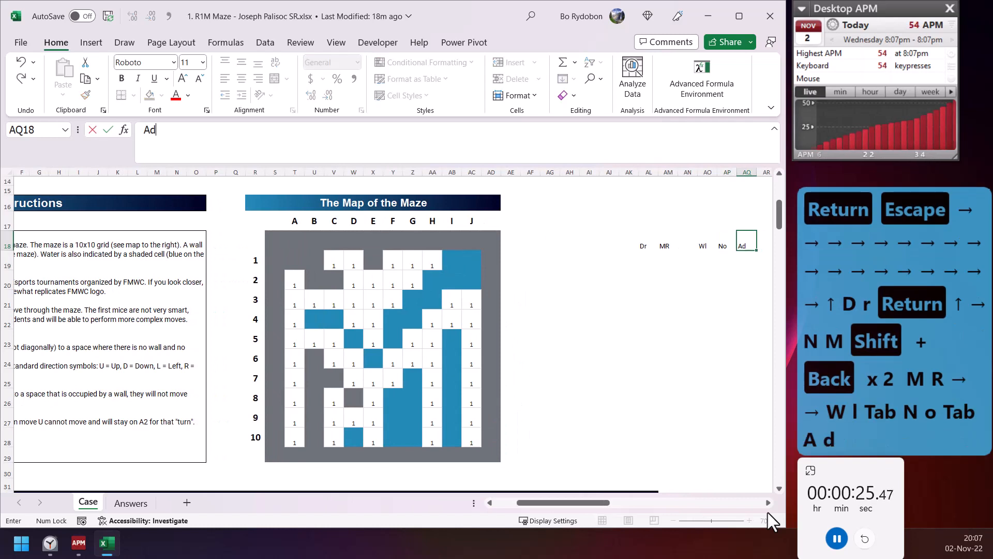
Step: List the directions U, R, D and L under the Dr header in AL19:AL22
key(ctrl+Left)
key(ctrl+Left)
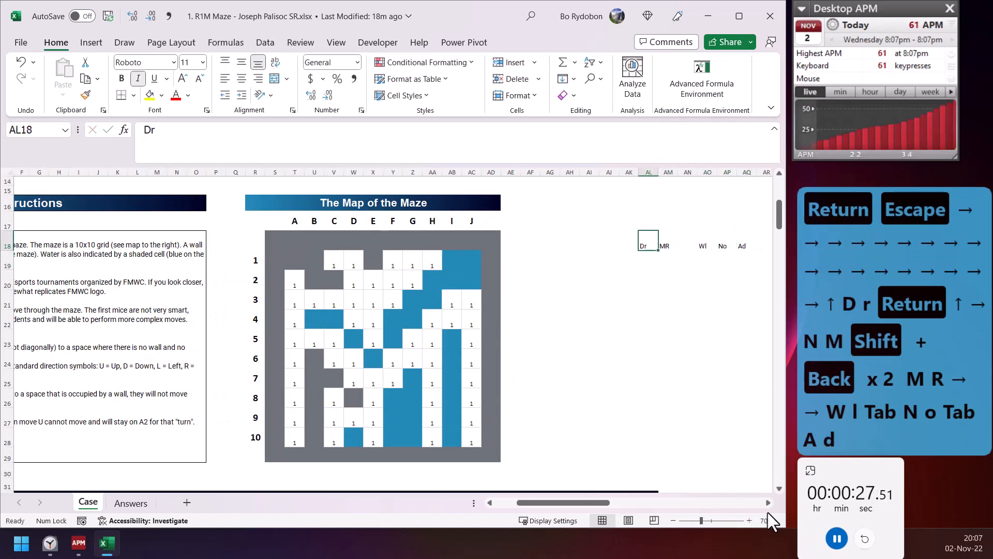
text(U)
key(Return)
text(R)
key(Return)
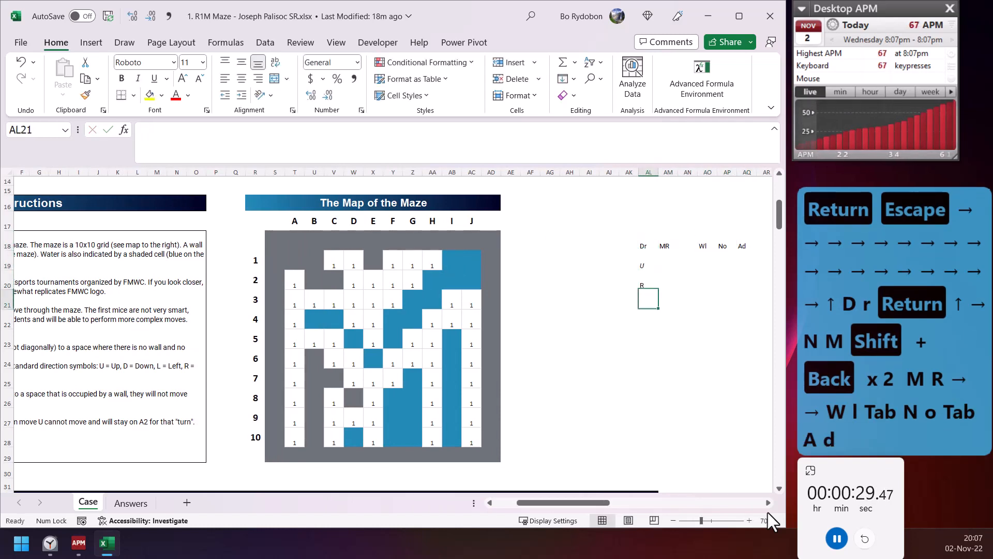
text(D)
key(Return)
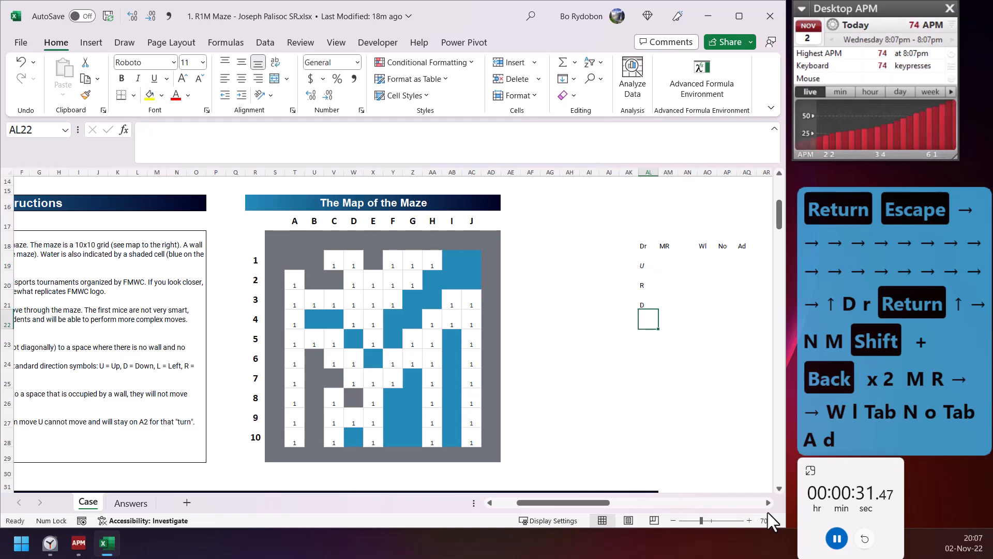
text(L)
key(Tab)
Step: Fill the MR column with the move offsets -100 for U, 1 for R, 100 for D and -1 for L
text(-1)
key(Up)
text(1)
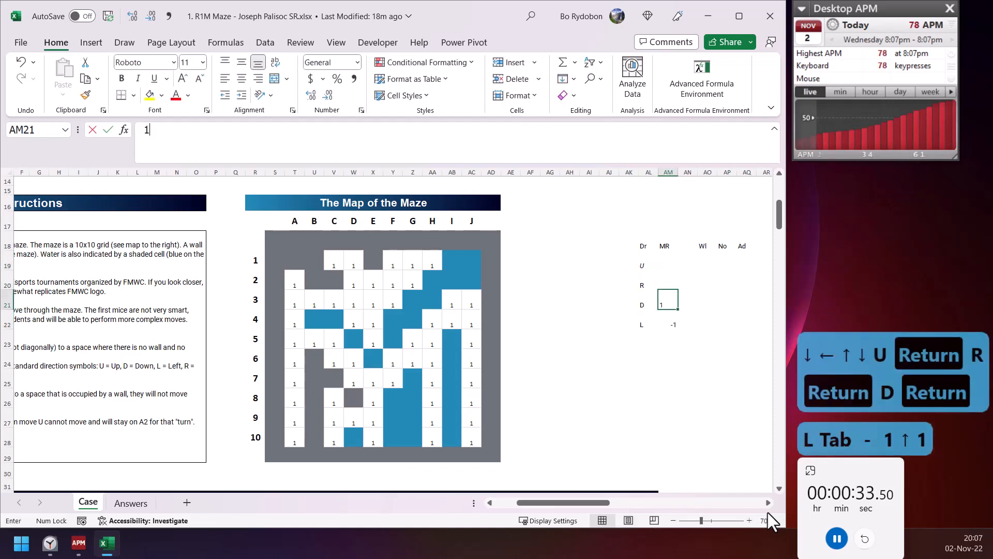
text(1-100)
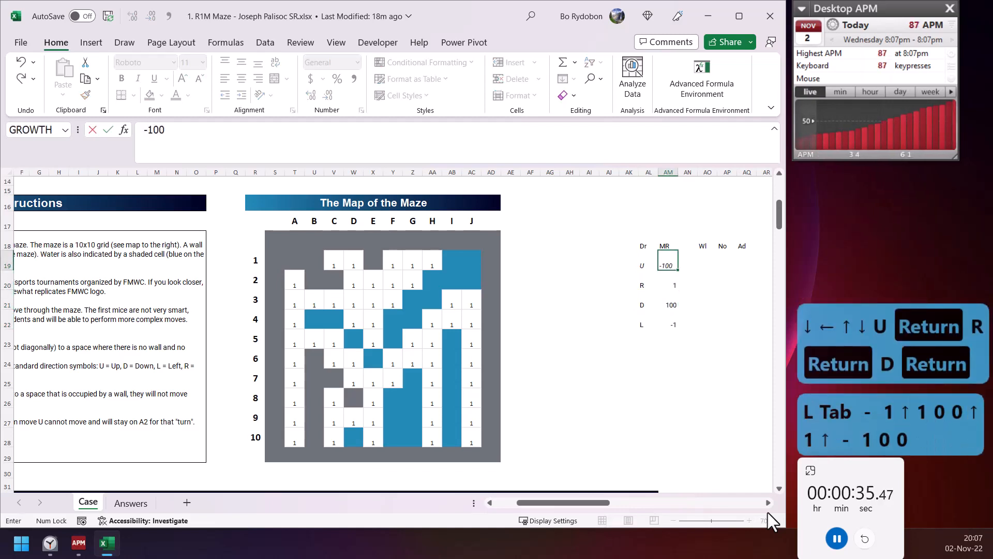
Step: Enter =TOCOL(w) in AO19 under the Wl header to list the maze grid values in one column
key(Tab)
key(Right)
text(=toc)
key(Tab)
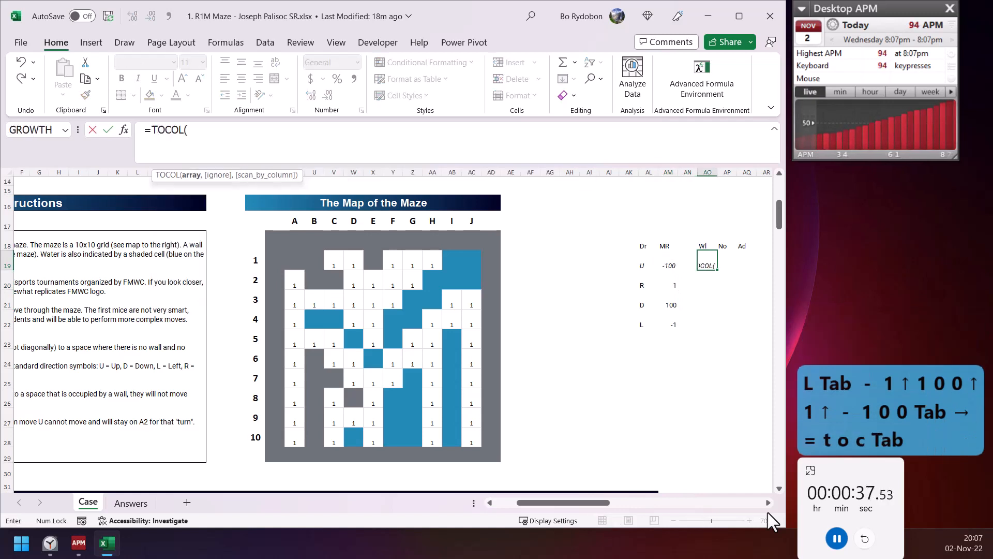
text(w))
key(Tab)
Step: Enter =LET(s,SEQUENCE(10),TOCOL(s*100+TOROW(s))) in AP19 under the No header to generate the cell numbers
text(-=)
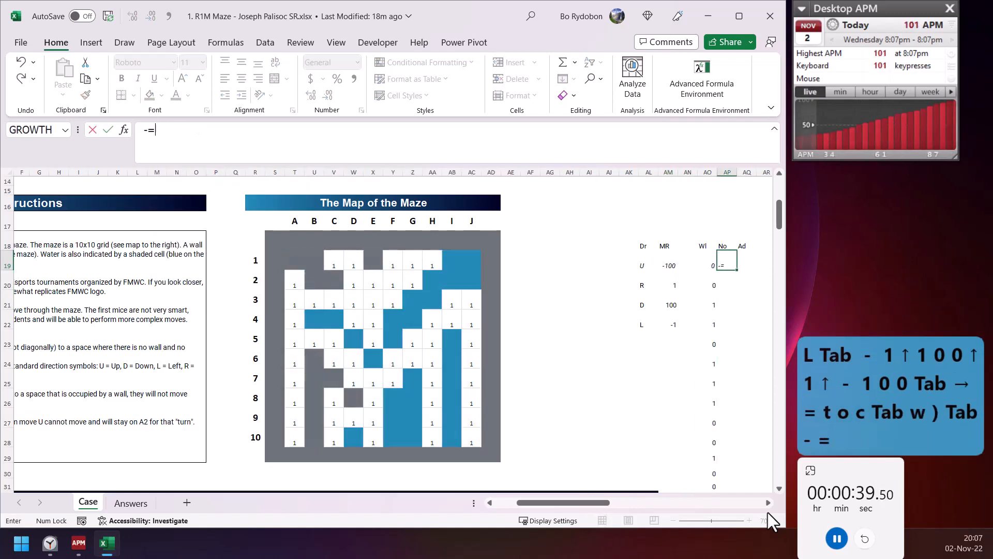
key(BackSpace)
key(BackSpace)
text(=let)
key(Tab)
text(s,seq)
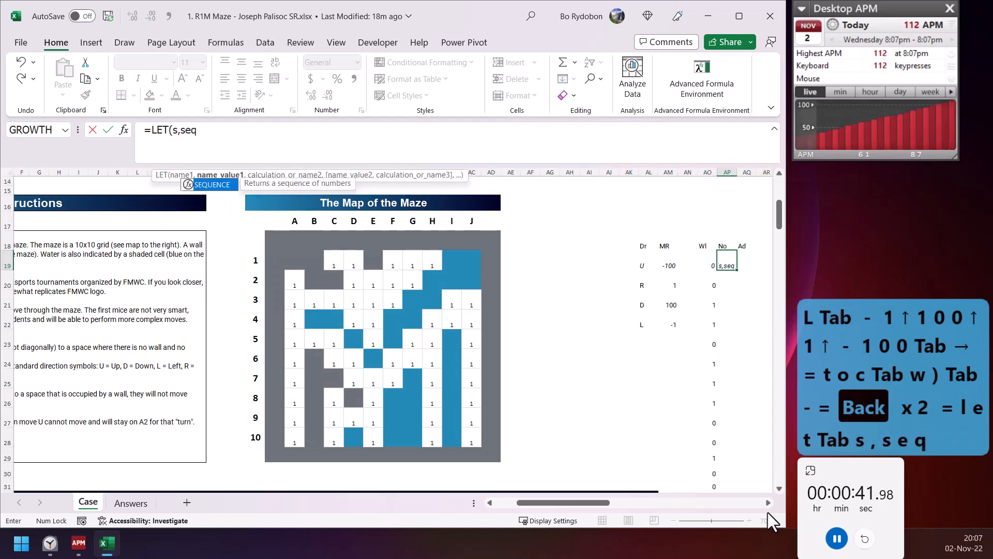
key(Tab)
text(10),toc)
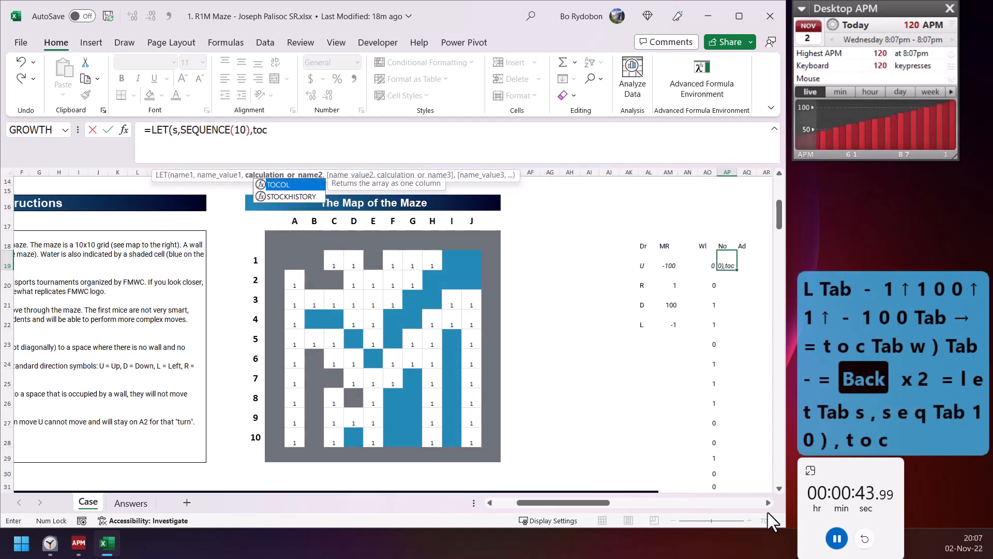
key(Tab)
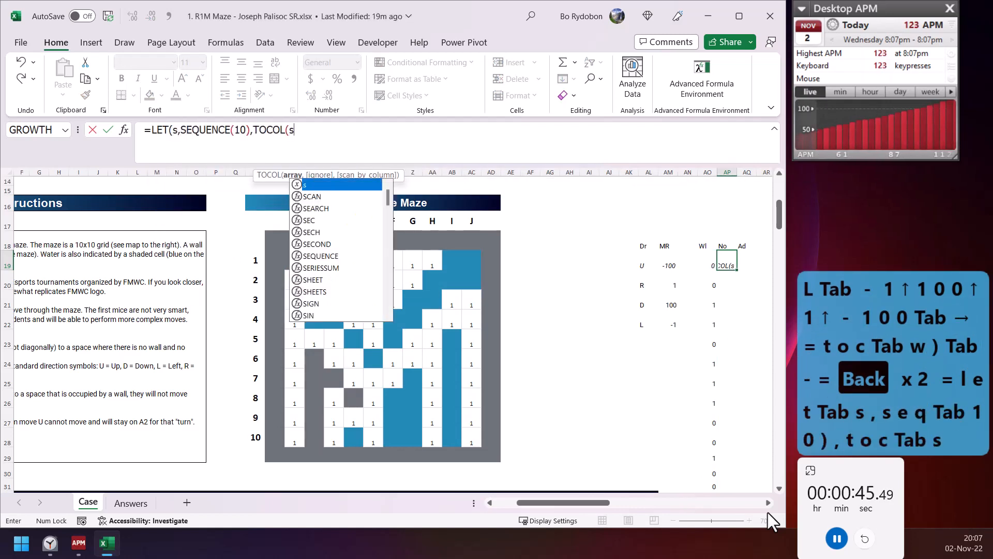
text(s*100+to)
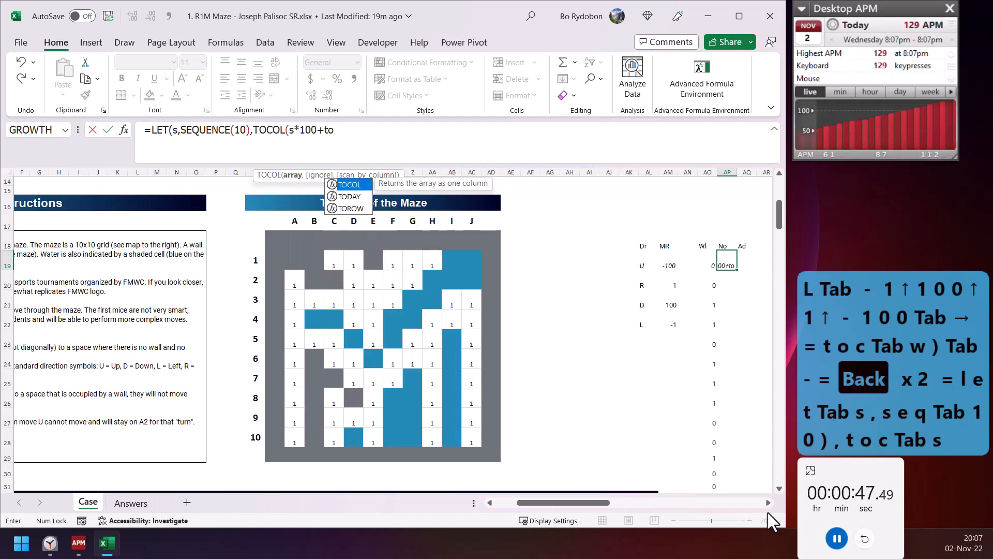
key(Tab)
text(s)))
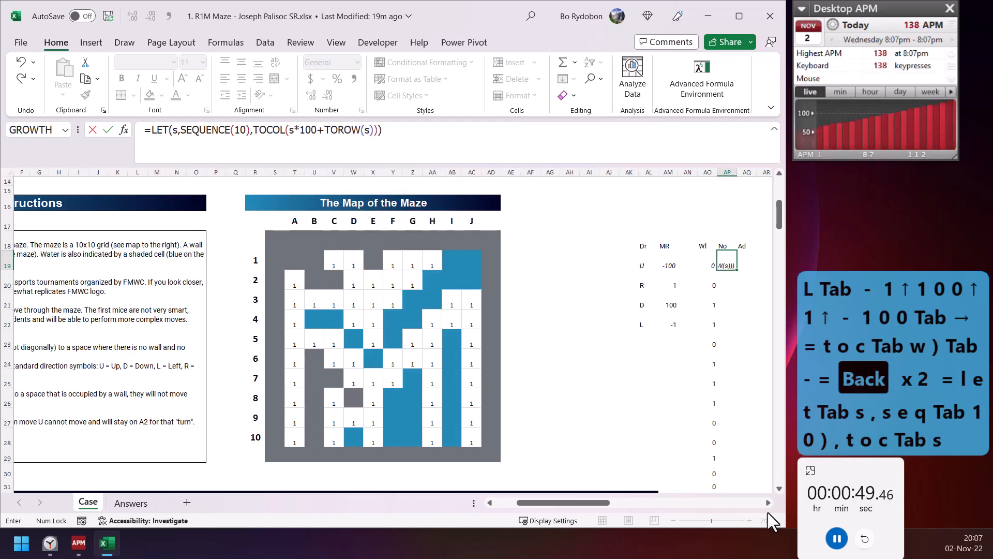
key(ctrl+Return)
Step: Enter =TOCOL(T17:AC17&SEQUENCE(10)) in AQ19 under the Ad header to generate the cell addresses
key(Right)
text(=toc)
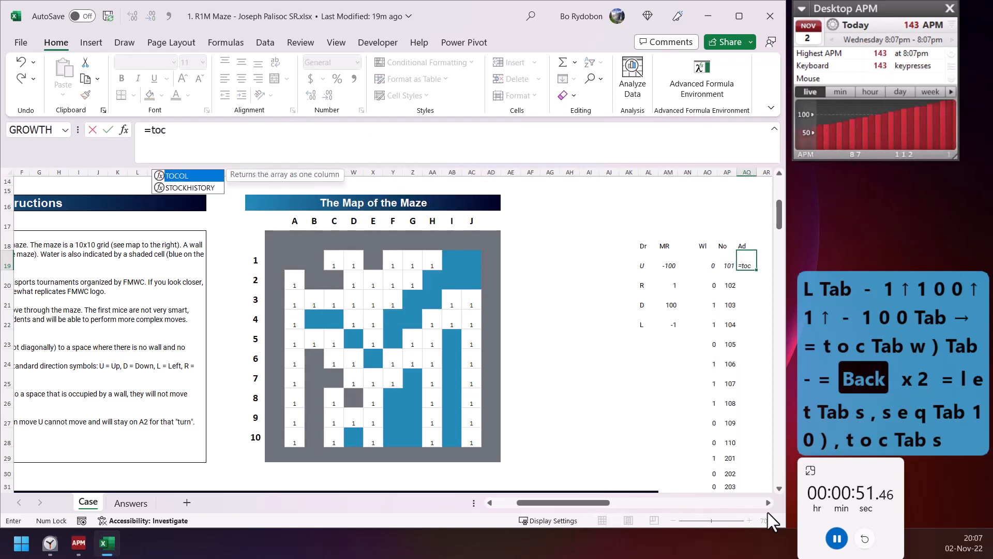
key(Tab)
key(Up)
key(ctrl+Left)
key(ctrl+shift+Left)
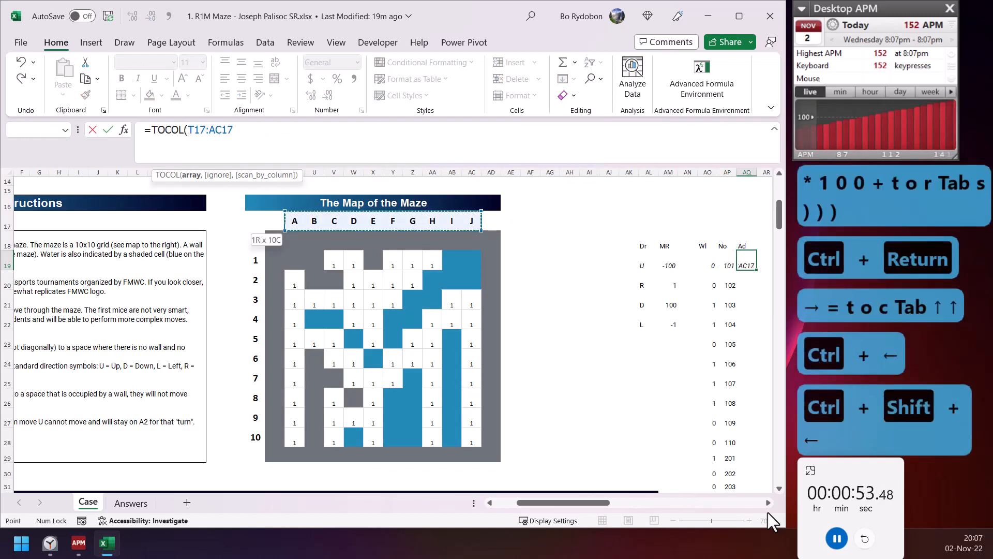
text(^s)
key(BackSpace)
key(BackSpace)
text(&)
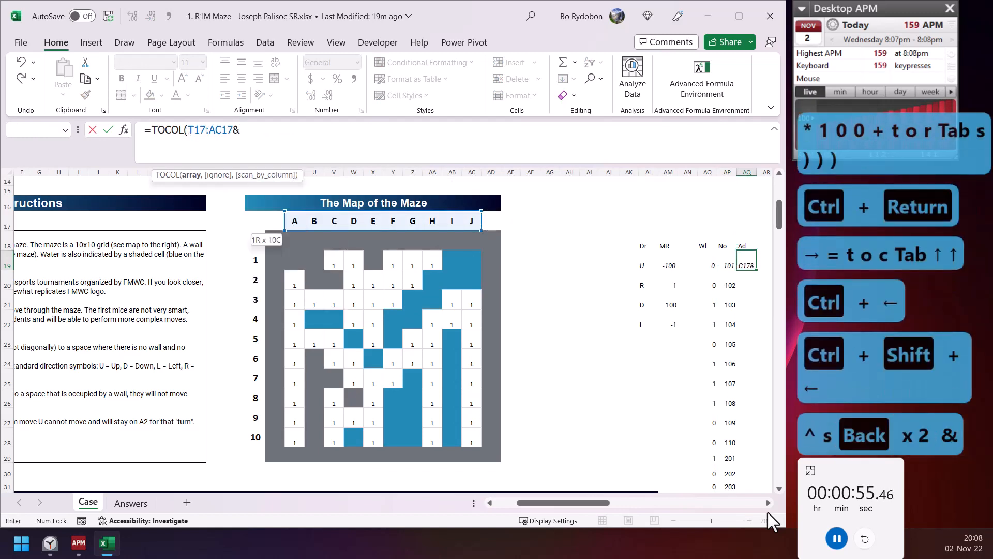
text(seqq1)
key(BackSpace)
key(BackSpace)
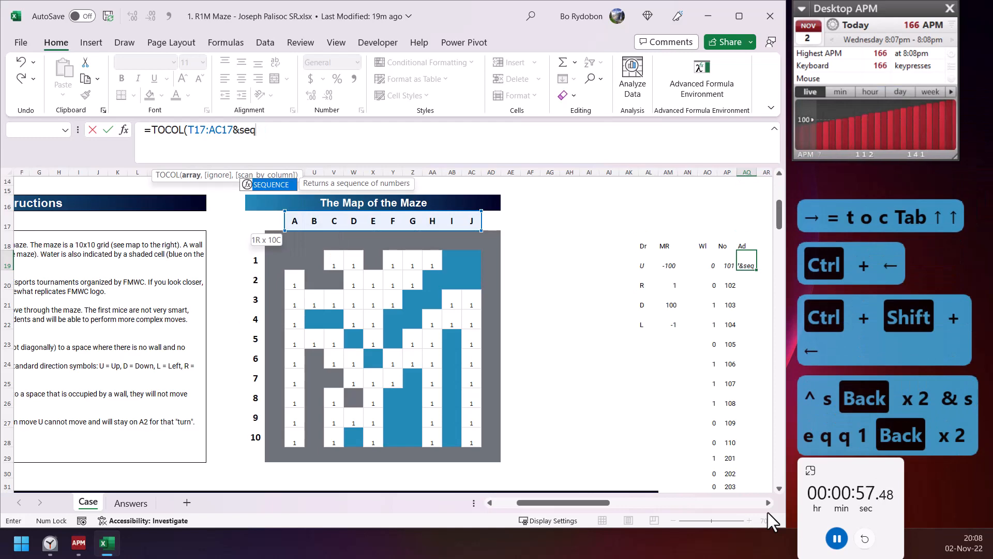
key(Tab)
text(10)))
key(ctrl+Return)
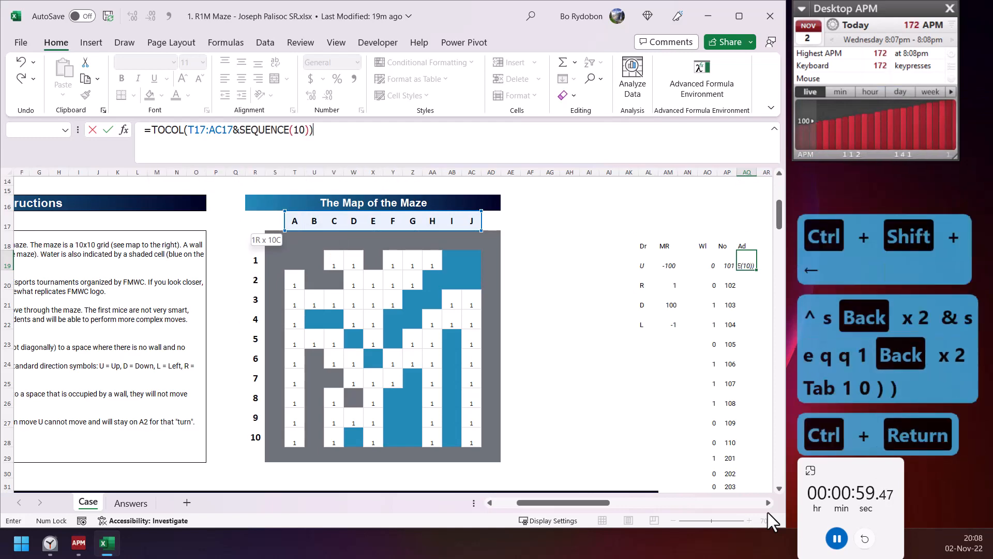
Step: Create named ranges for the Wl, No and Ad columns from their header row
key(Up)
key(ctrl+a)
key(ctrl+shift+F3)
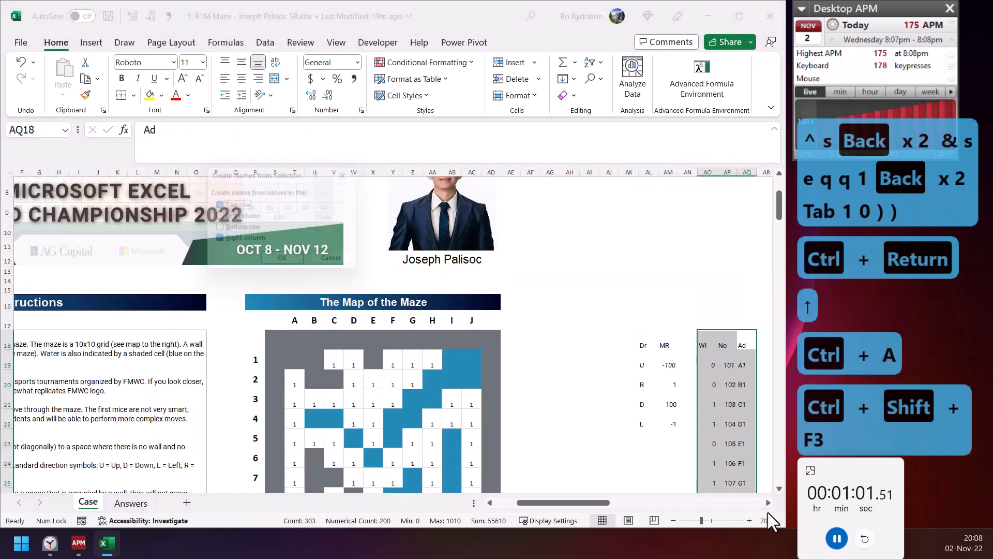
key(Return)
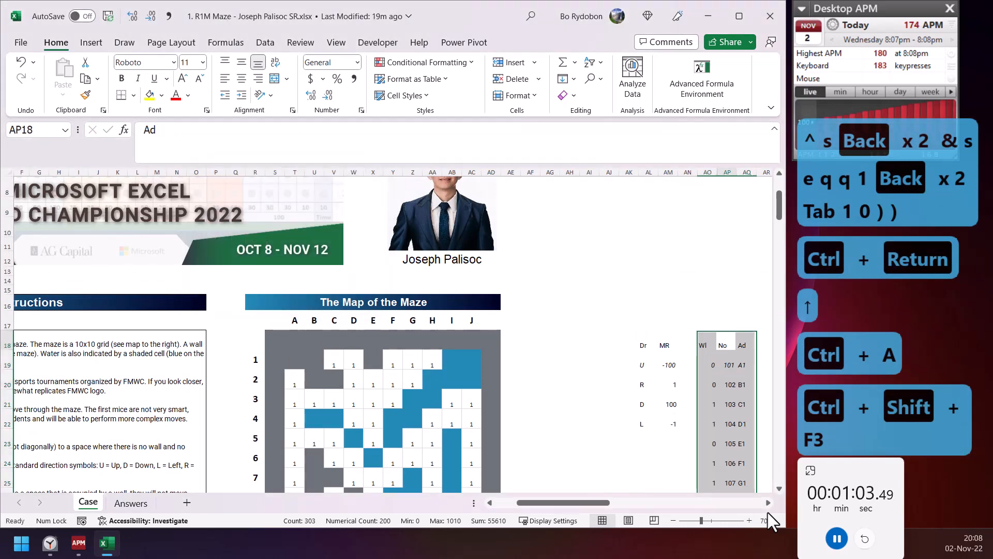
Step: Create named ranges for the Dr and MR columns of the direction table from their header row
key(Left)
key(Left)
key(Left)
key(Left)
key(ctrl+a)
key(ctrl+shift+F3)
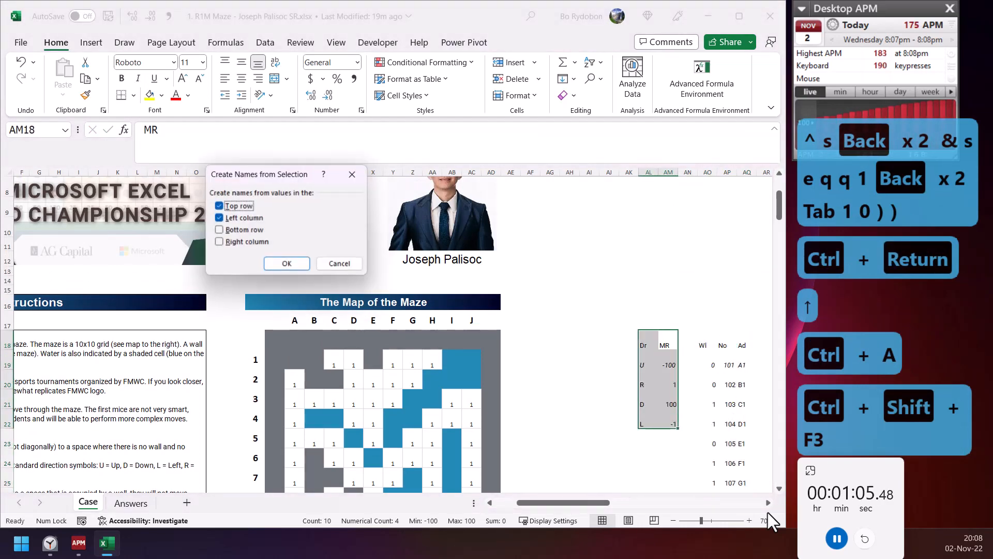
key(Down)
key(Return)
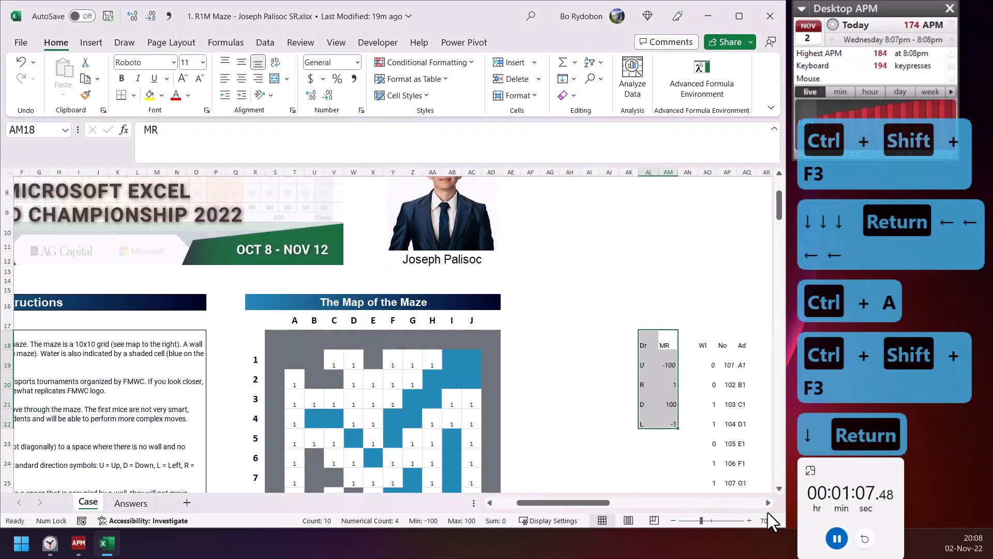
Step: Begin the Level 1 answer formula for mouse 1 in E46 with =CODE(G46)-64+10*
key(Left)
key(Left)
key(Left)
key(ctrl+Left)
key(ctrl+Left)
key(Right)
key(ctrl+Down)
key(ctrl+Down)
key(ctrl+Down)
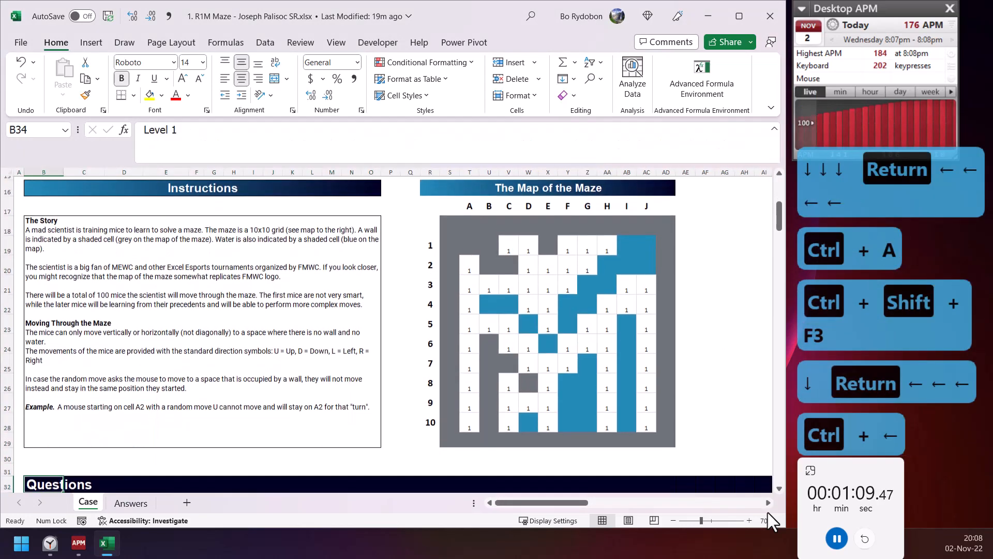
key(ctrl+Down)
key(ctrl+Down)
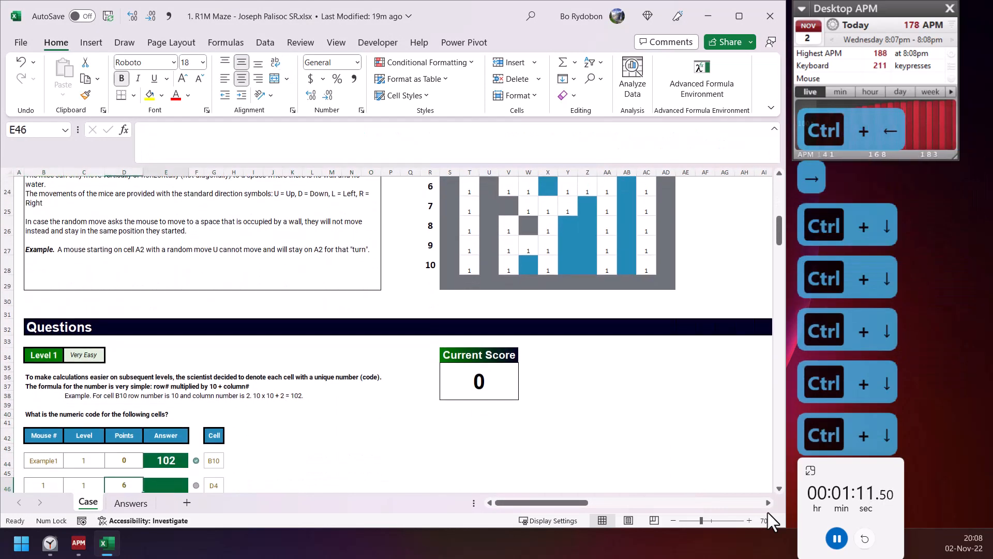
text(=CODE(G46(-)
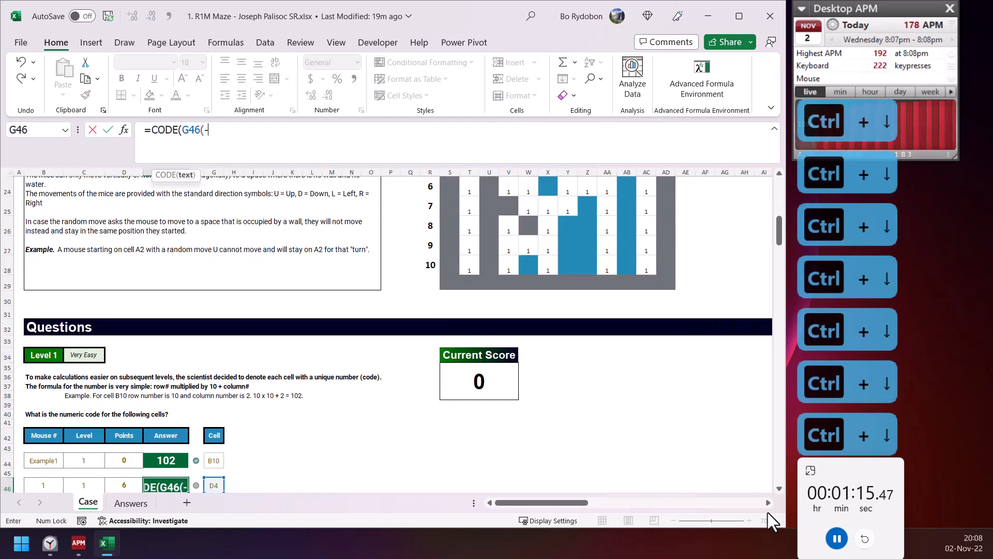
text(6)
key(BackSpace)
key(BackSpace)
key(BackSpace)
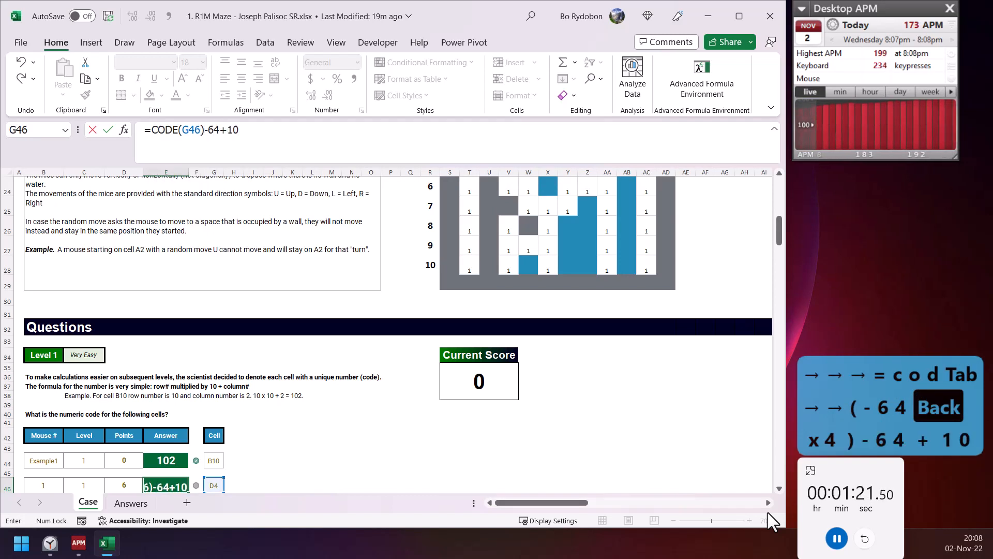
key(BackSpace)
text(*)
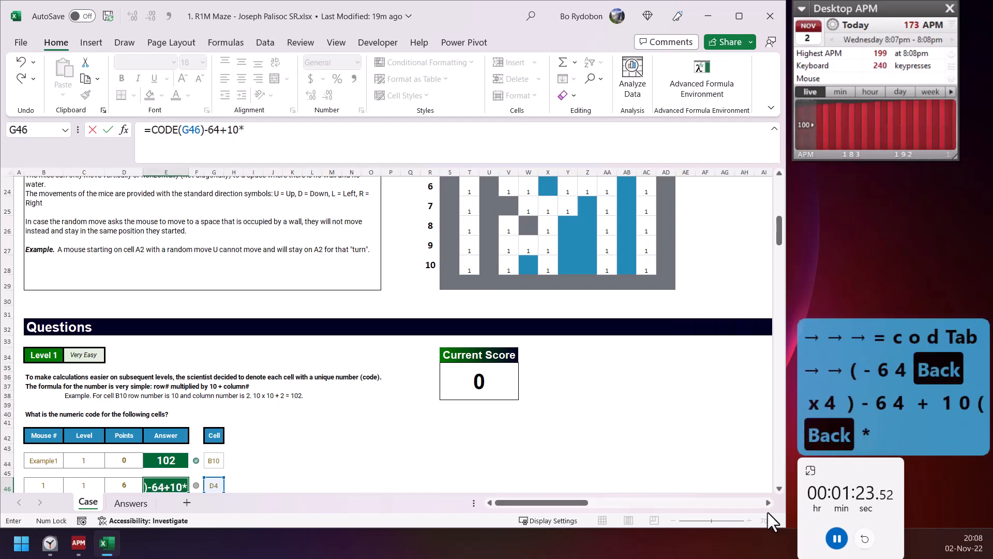
Step: Complete the E46 formula with MID(G46,2,2) and fill it down to E55 for the ten Level 1 mice
text(mod)
key(BackSpace)
text(\)
key(BackSpace)
key(BackSpace)
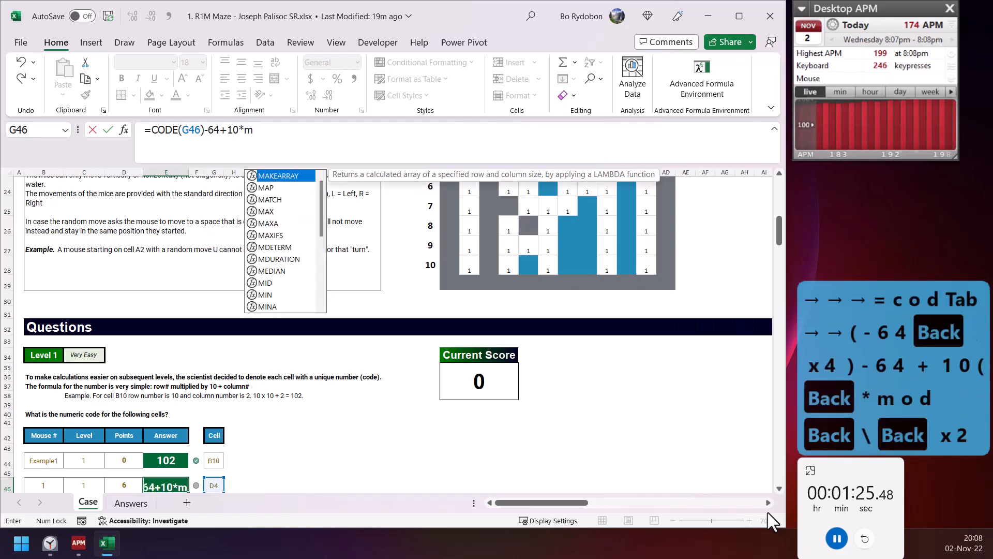
text(id)
key(Tab)
key(Right)
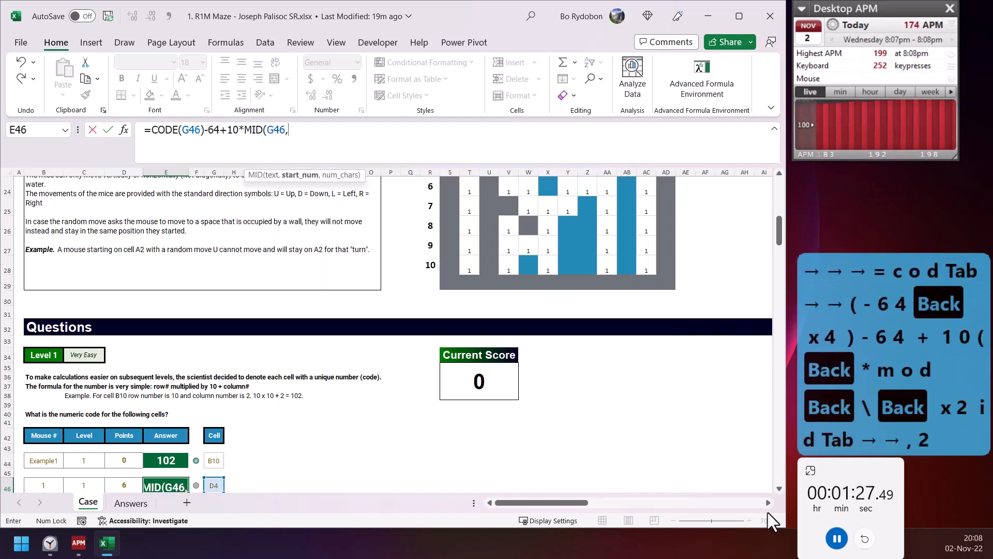
text(,2,2))
key(ctrl+Return)
key(ctrl+shift+Down)
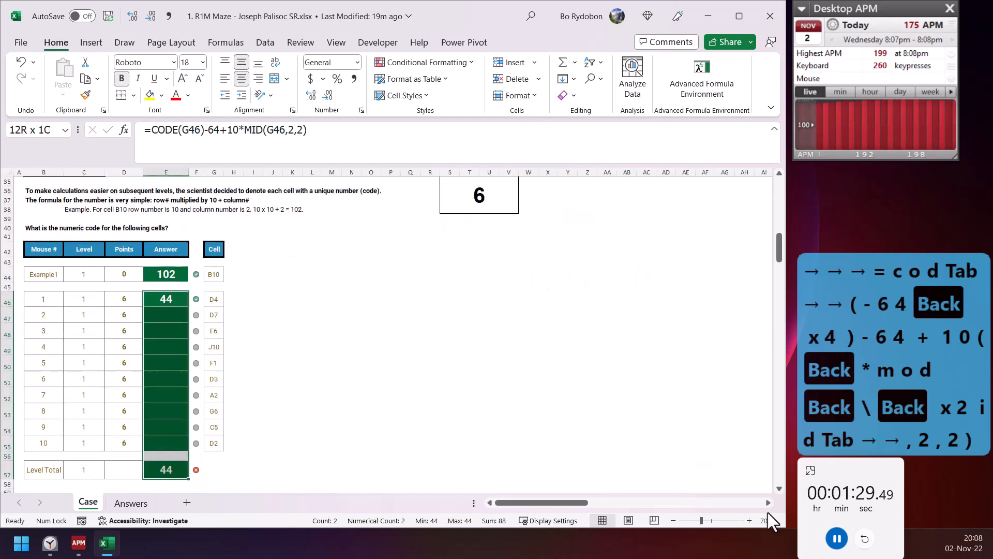
Step: Begin the Level 2 formula in E74 with =LET(a,SUMIFS(no,ad,G74),b to look up the starting cell's number
key(ctrl+Down)
key(ctrl+Down)
key(ctrl+Down)
key(ctrl+Down)
key(Down)
key(Down)
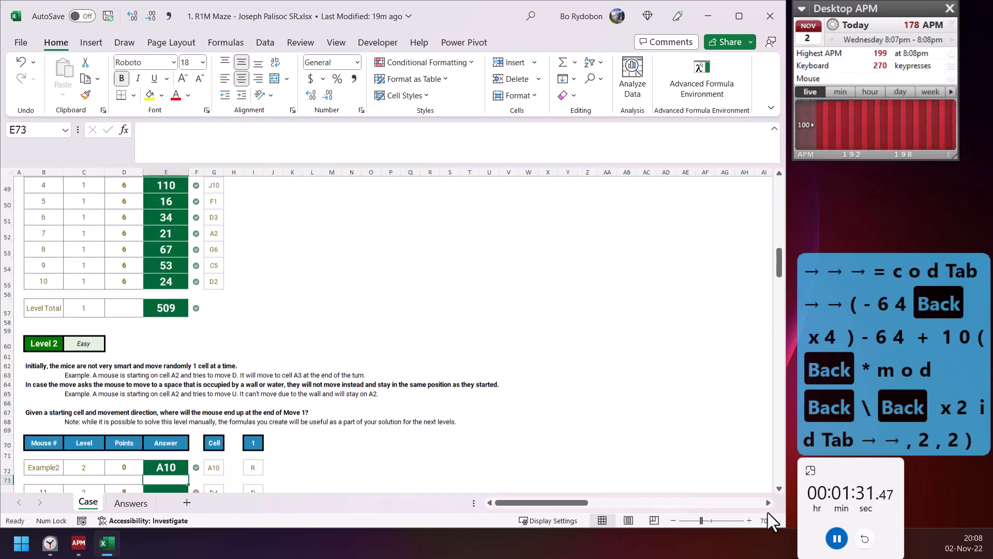
text(=let)
key(Tab)
text(a)
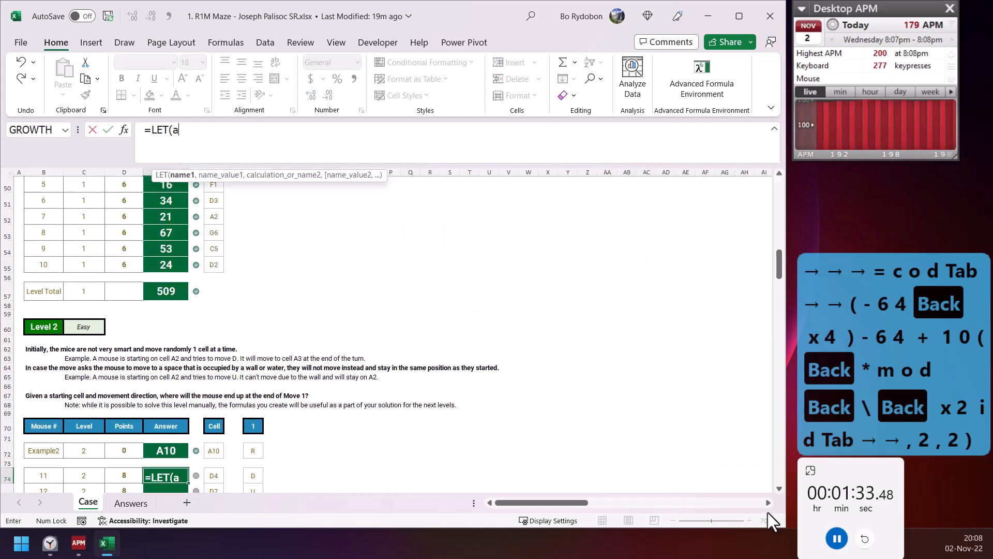
text(,sumifs)
key(Tab)
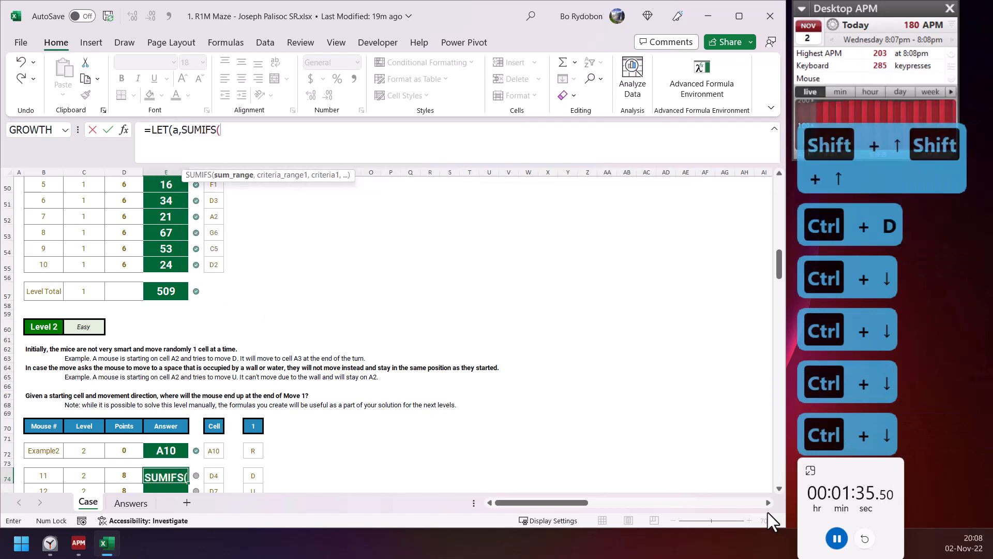
text(no,ad,)
key(Right)
key(Right)
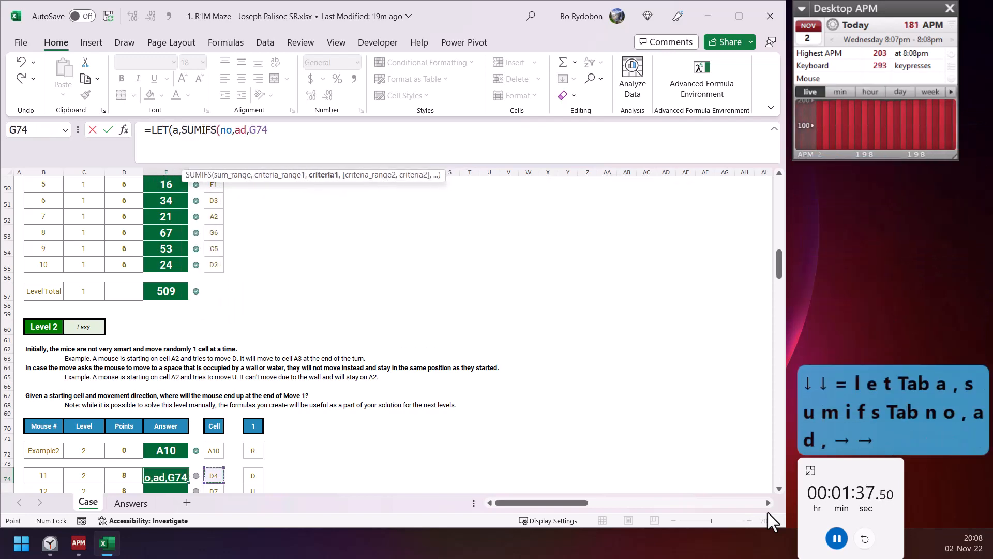
text(),b)
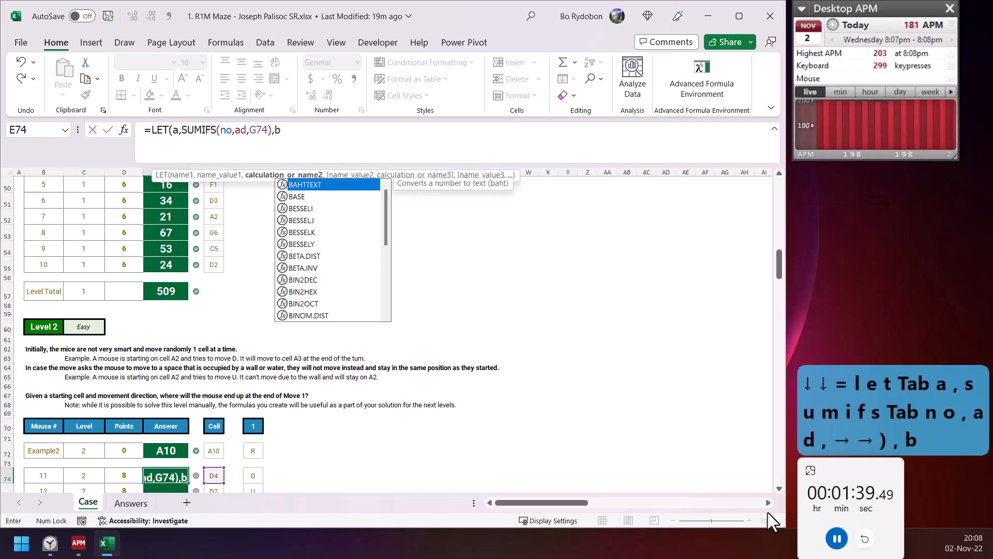
Step: Define b in the E74 LET formula as a+SUMIFS(mr,dr,I74) to add the move's offset
text(,a+sum)
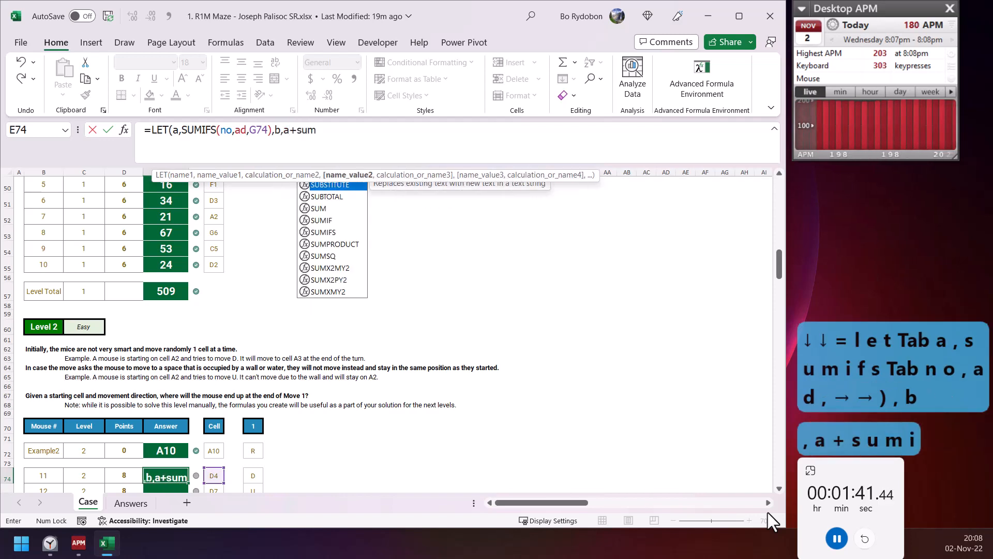
text(ifs)
key(Tab)
text(mr,)
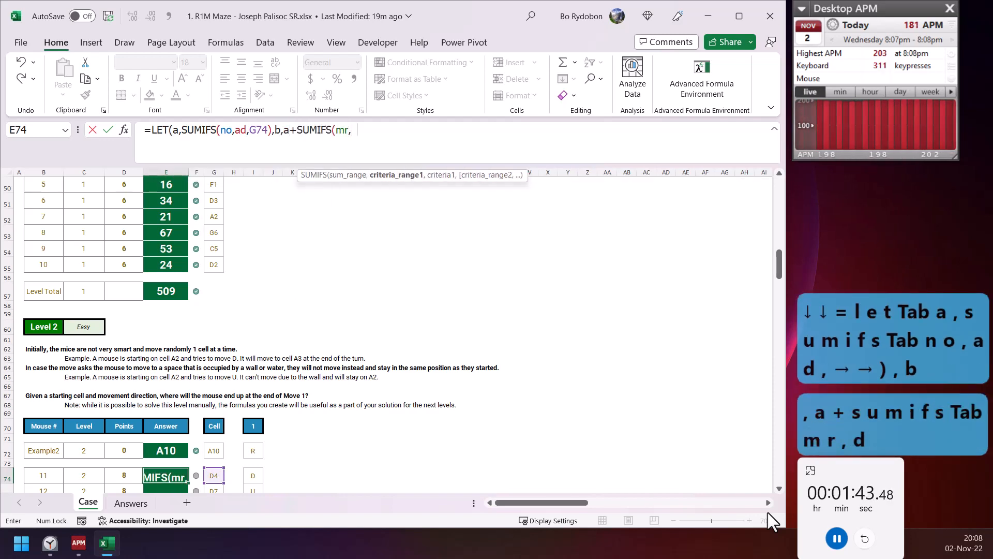
text(d,)
key(BackSpace)
text(r,)
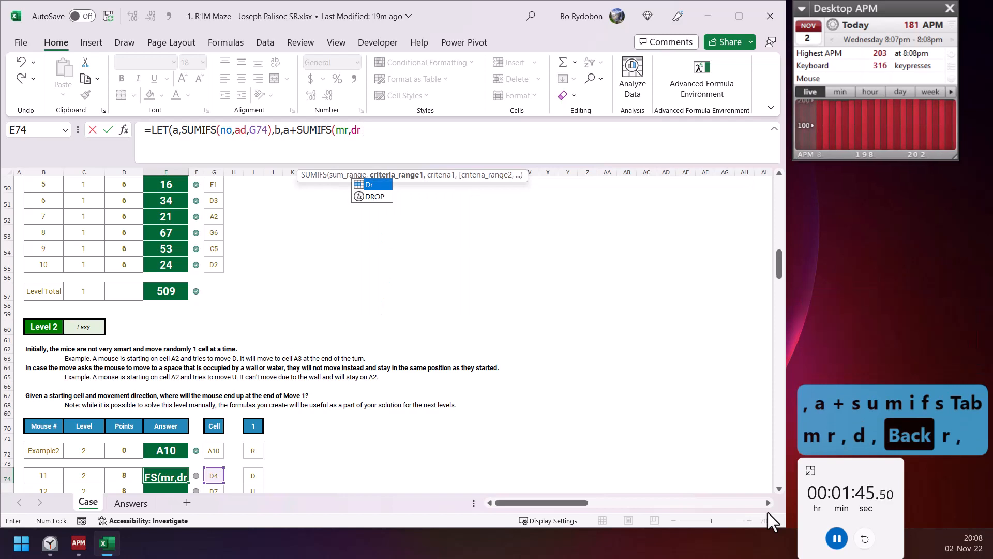
key(Right)
key(Right)
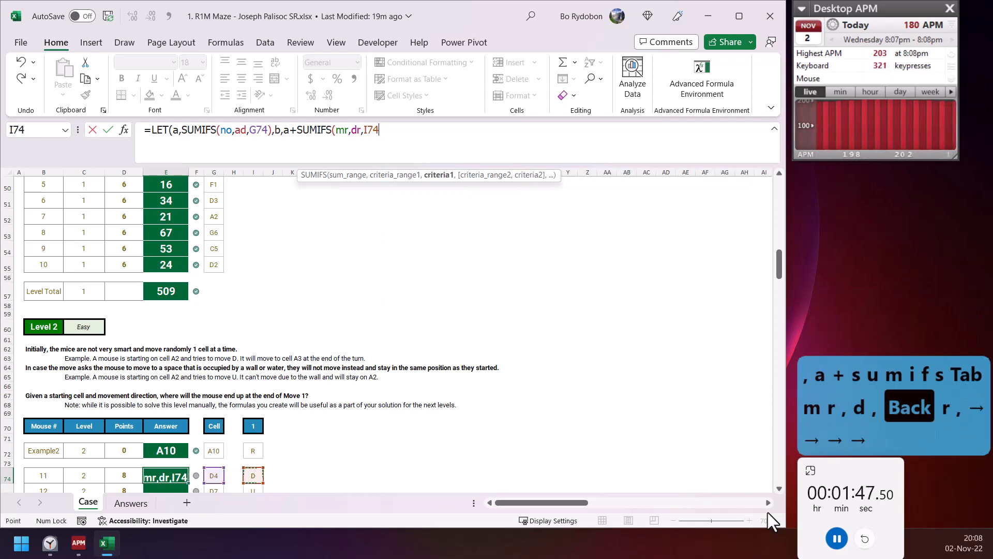
Step: Define c in the E74 formula as IF(SUMIFS(wl,no,b),b,a) so blocked moves keep the starting cell
text(),c,iff)
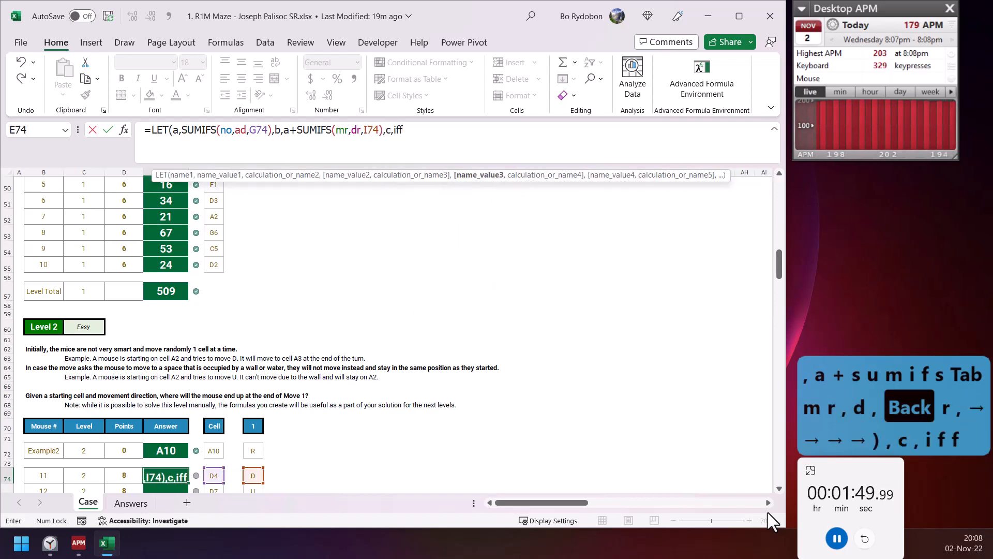
key(BackSpace)
key(Tab)
text(sumif)
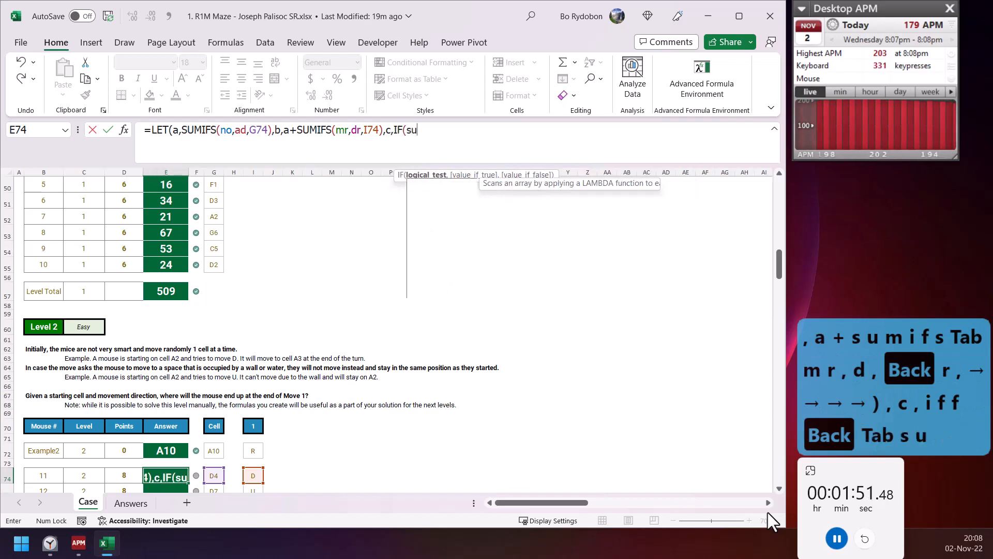
text(s)
key(Tab)
text(wl)
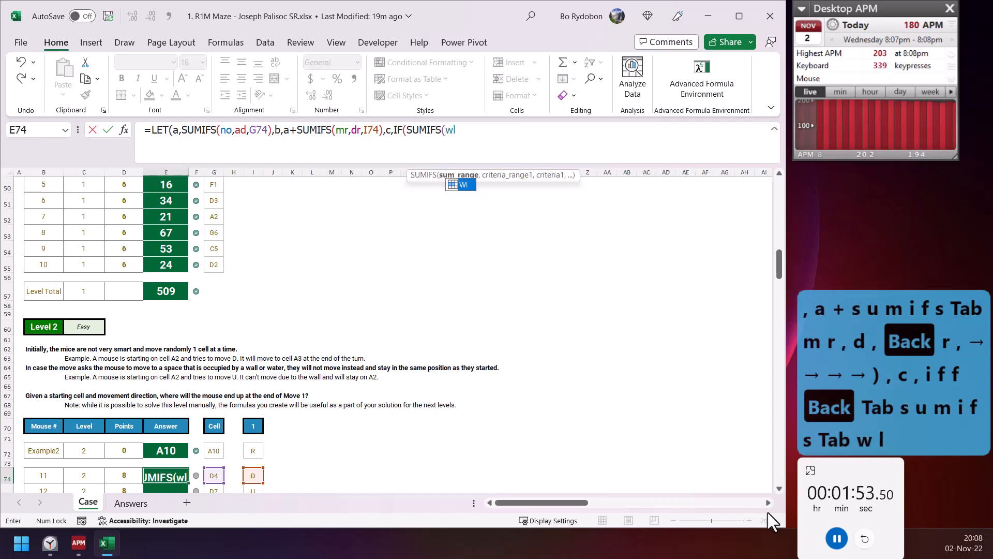
text(,no,)
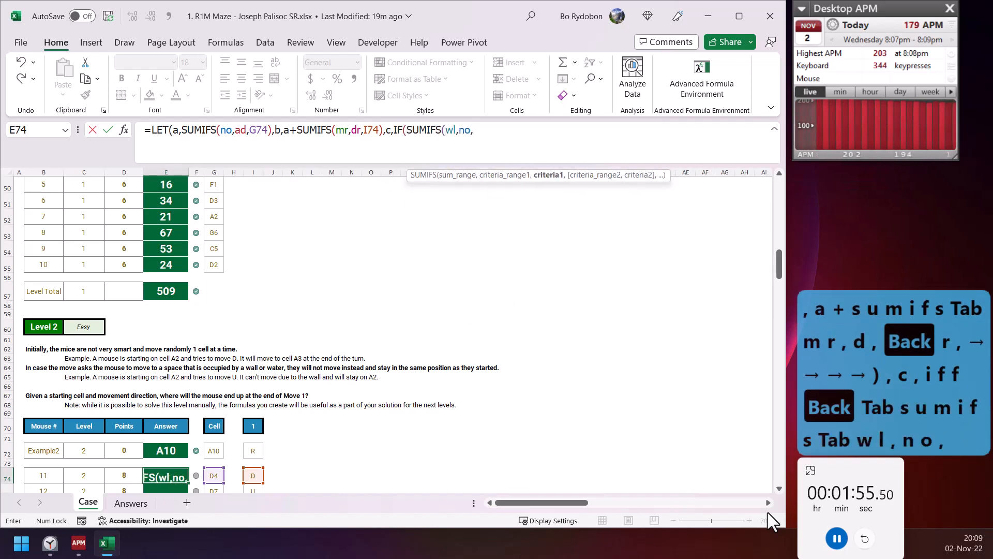
text(b),b,a))
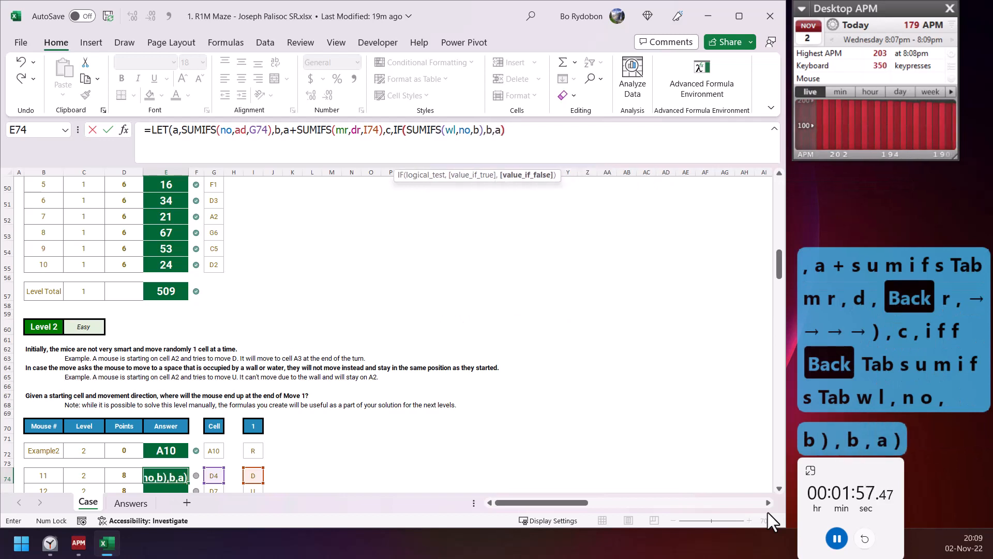
Step: Finish the E74 formula with XLOOKUP(c,no,ad) to return the final cell address, and enter it
text(,xlo)
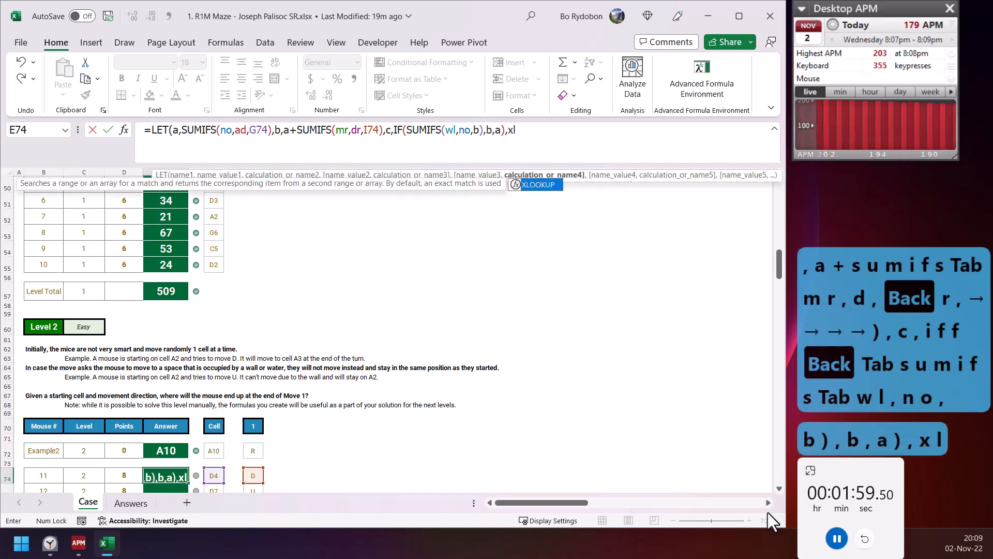
key(Tab)
text(c,no,ad)))
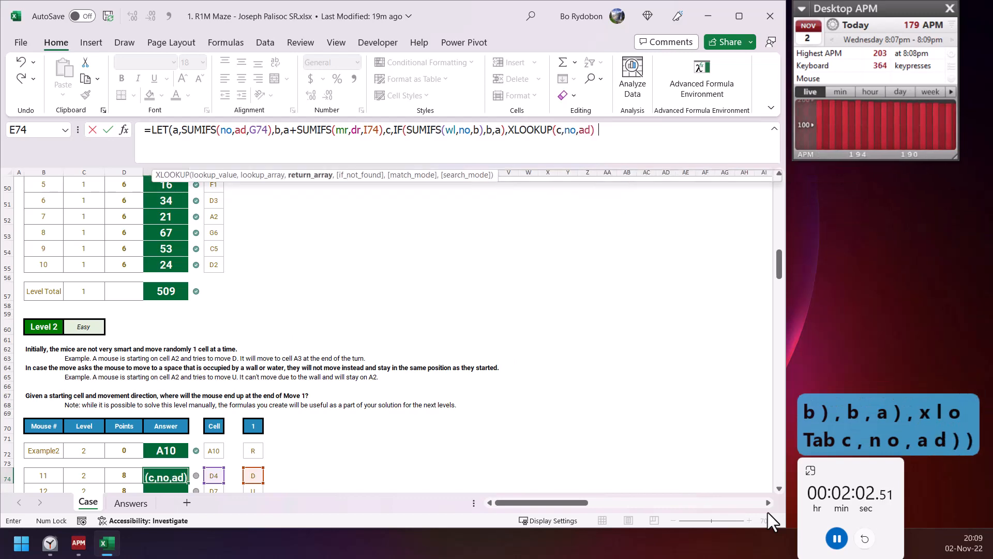
key(ctrl+Return)
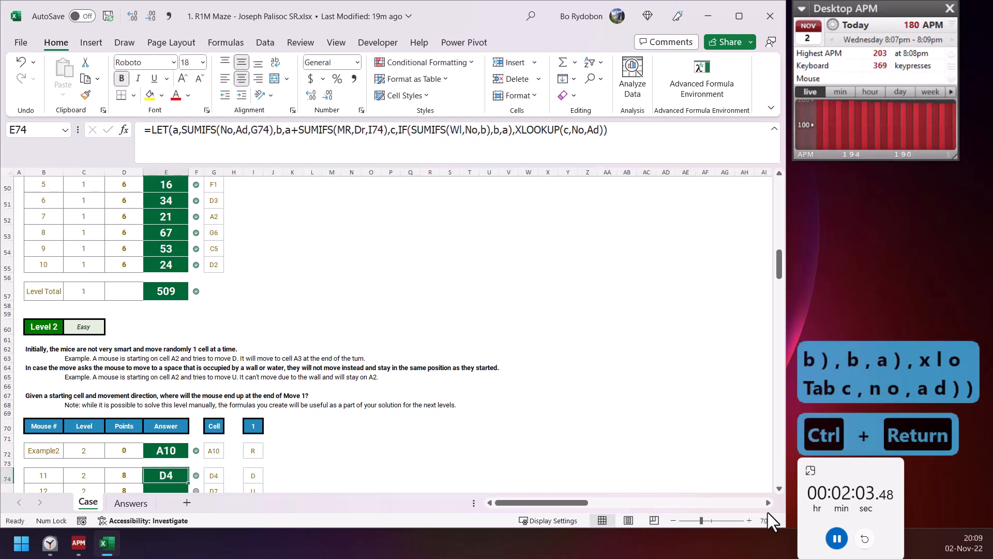
Step: Fill the Level 2 formula down from E74 to E93
key(ctrl+shift+Down)
key(shift+Up)
key(shift+Up)
key(ctrl+d)
Step: Copy the Level 2 formula from E93 into E111, the first Level 3 answer cell
key(ctrl+Down)
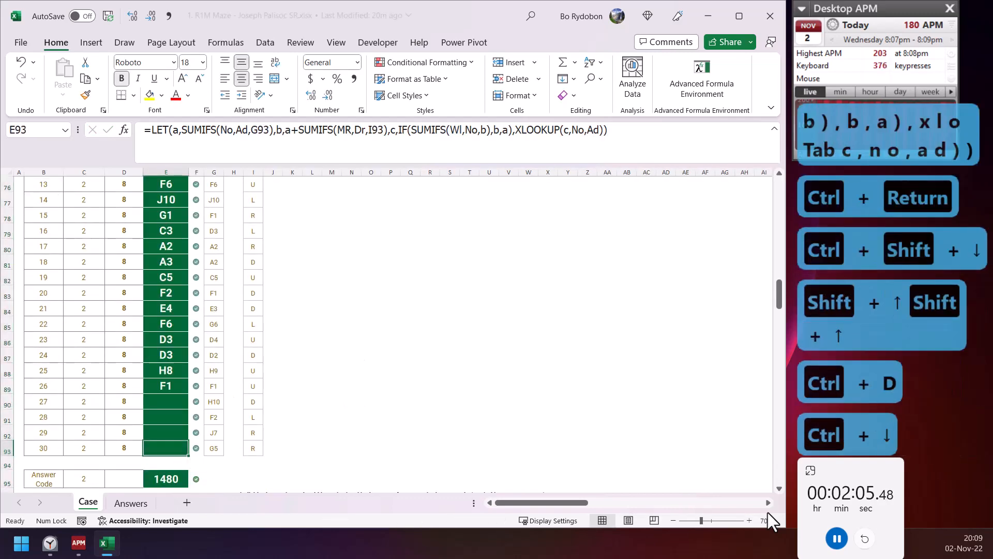
key(ctrl+Down)
key(ctrl+Down)
key(ctrl+Down)
key(Down)
key(Down)
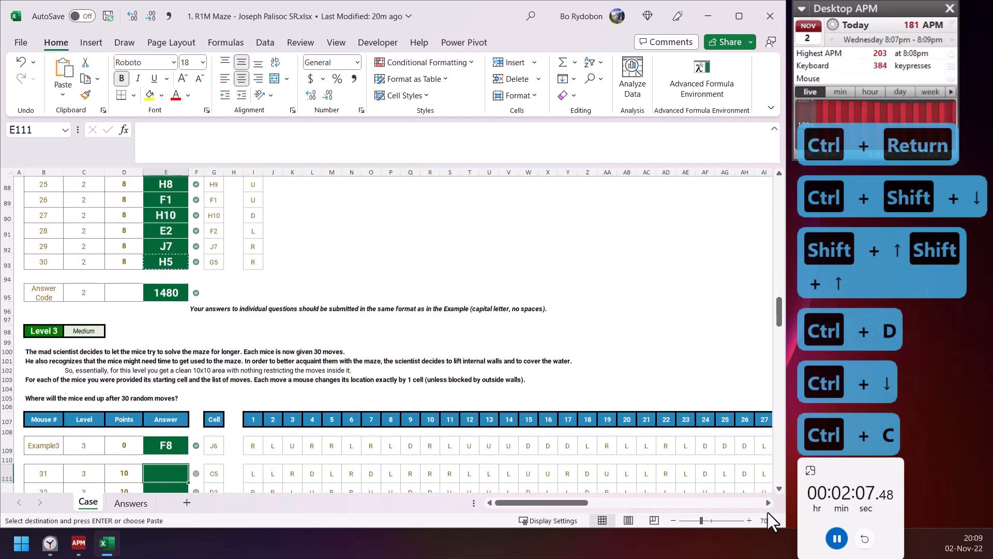
text(H5)
key(Escape)
Step: Edit the E111 formula to define c as a REDUCE whose initial value is SUMIFS(No,Ad,G111), replacing the variable a
key(F2)
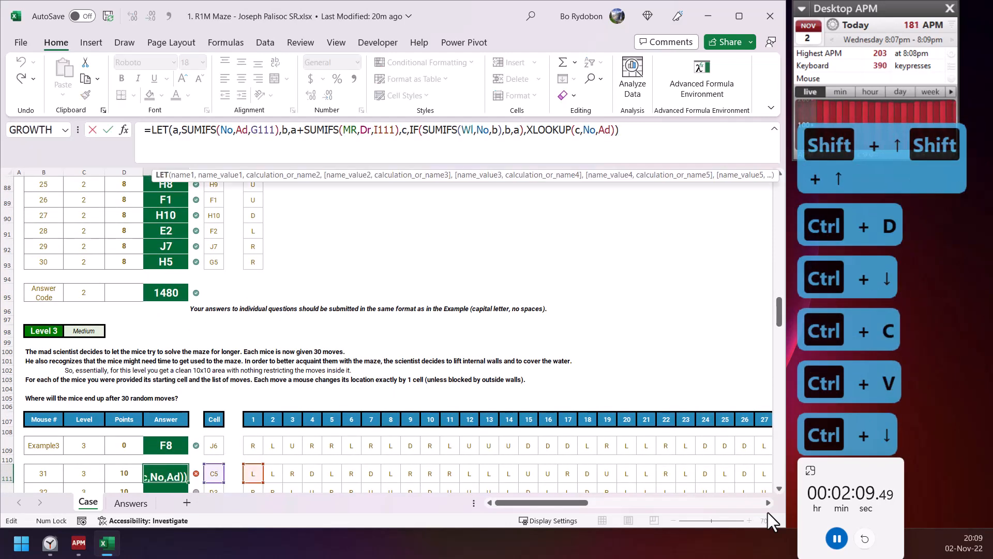
key(Right)
text(c,rdu)
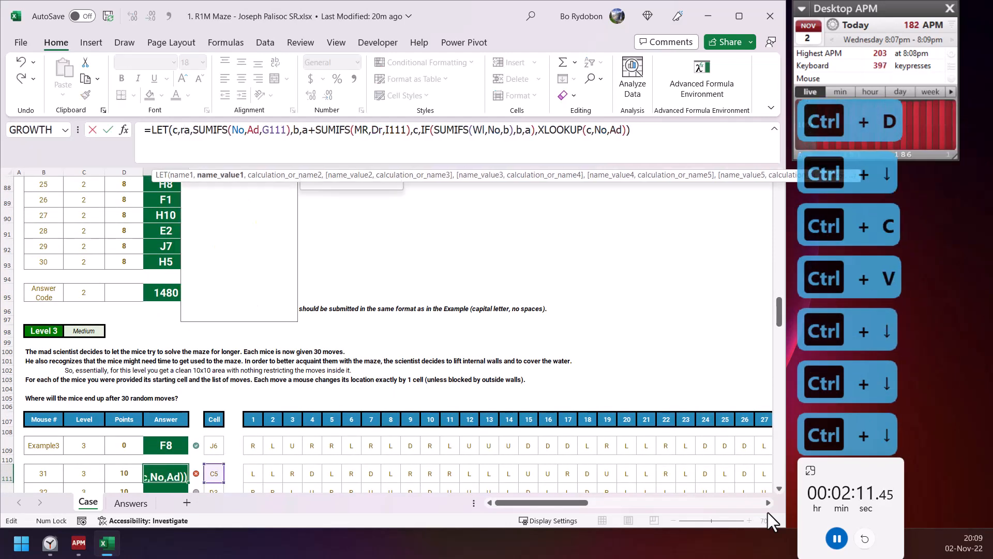
key(BackSpace)
key(BackSpace)
text(ed)
key(Tab)
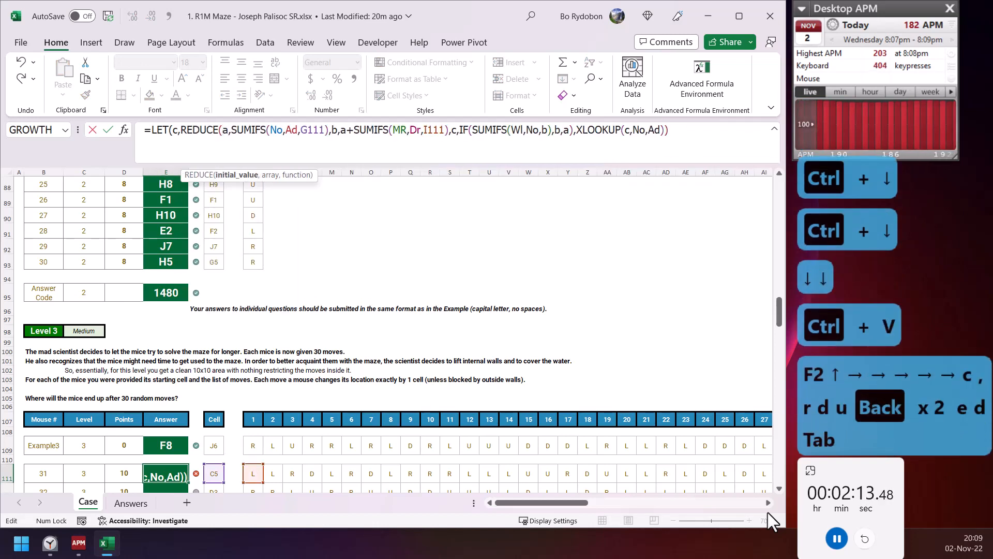
key(Delete)
key(Delete)
Step: Set the REDUCE array in the E111 formula to the mouse's 30 moves, I111:AL111
key(Right)
key(Right)
key(Right)
key(Right)
key(Right)
key(Right)
key(Right)
key(Right)
key(Right)
key(Right)
key(Right)
key(Right)
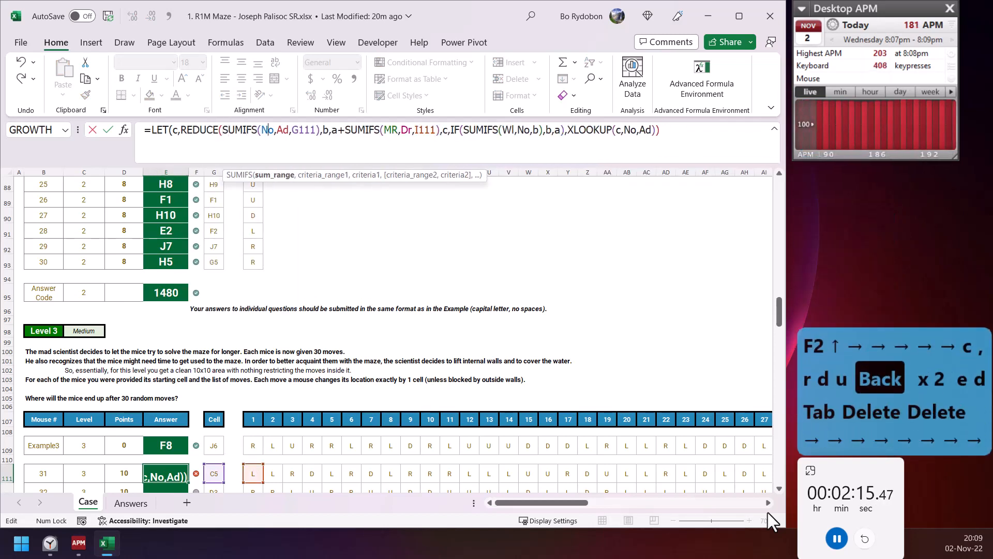
key(Right)
key(Right)
key(Right)
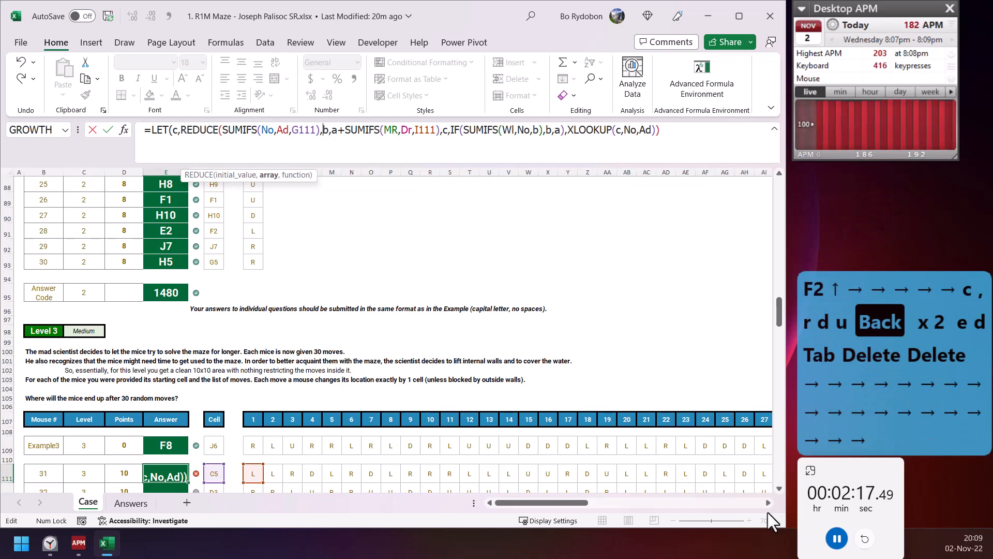
key(Right)
key(Right)
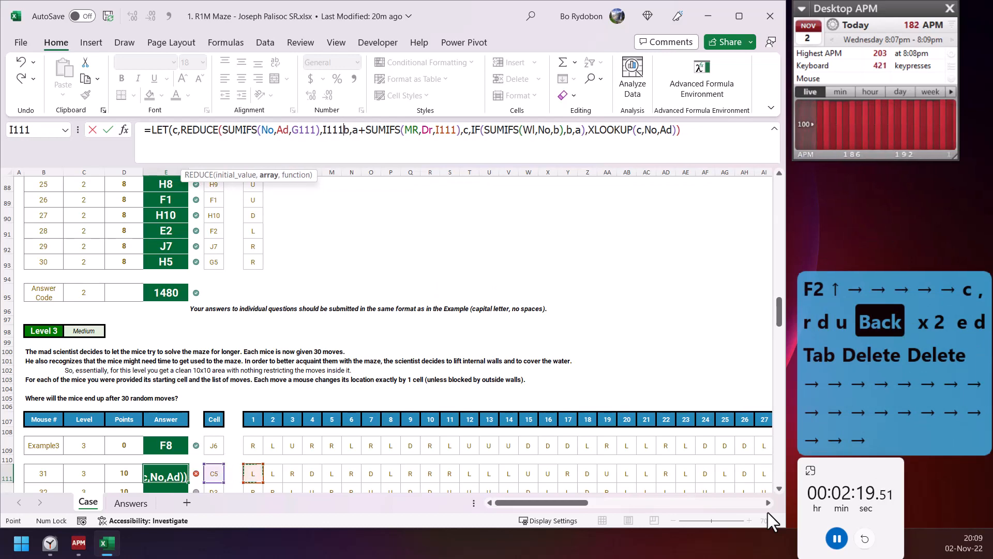
key(ctrl+shift+Right)
text(,)
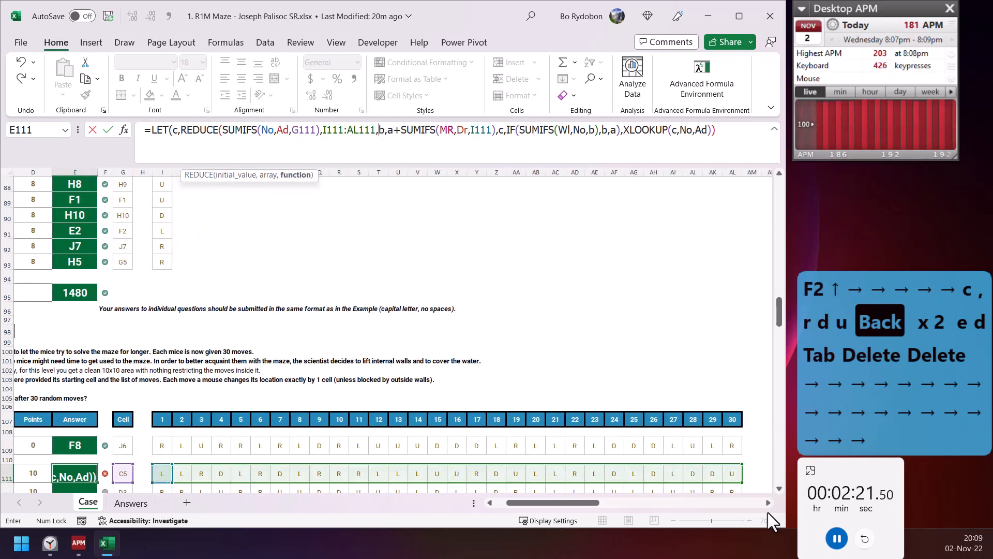
Step: Insert a LAMBDA with parameters a and d, containing a LET that starts at b, as the REDUCE function in E111
text(lamb)
key(Tab)
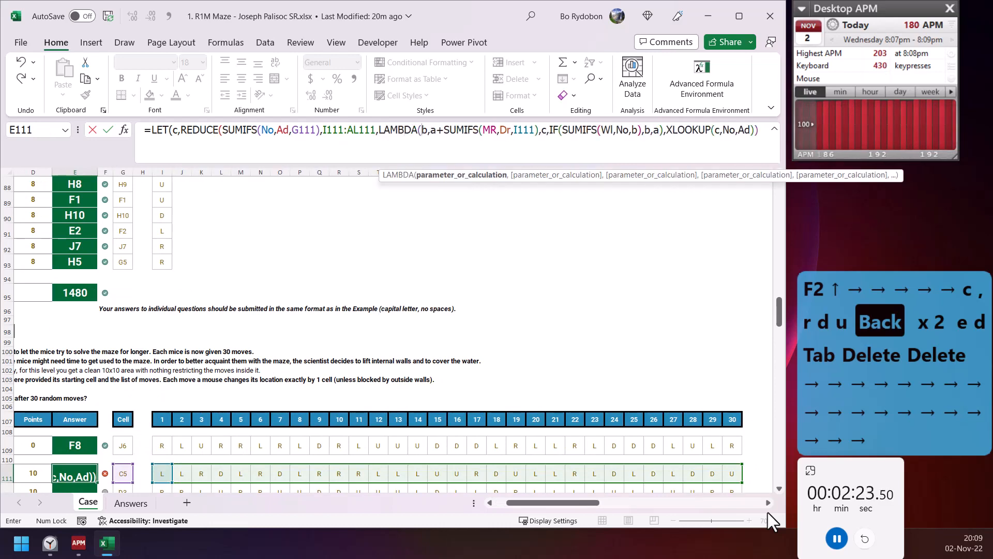
text(a,d,)
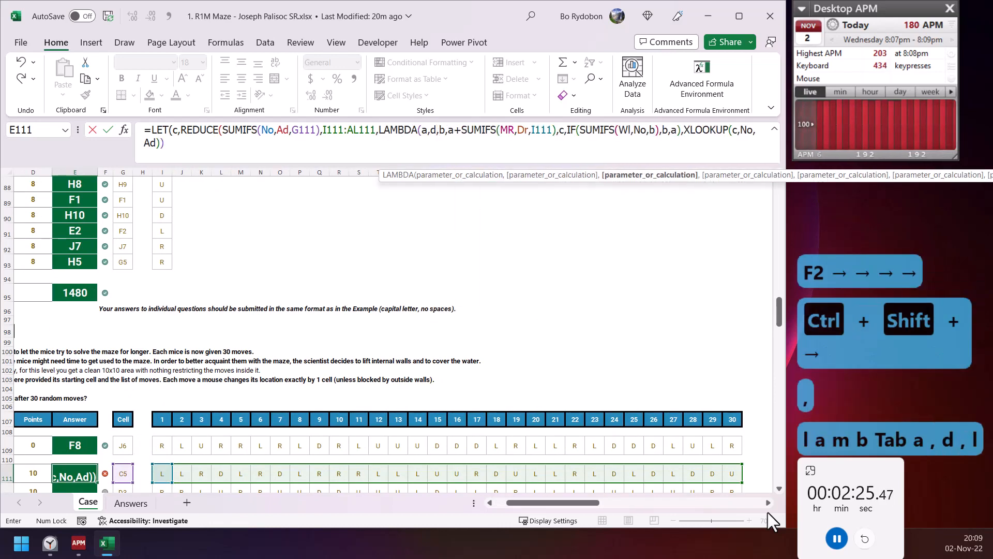
text(let)
key(Tab)
key(Right)
key(Right)
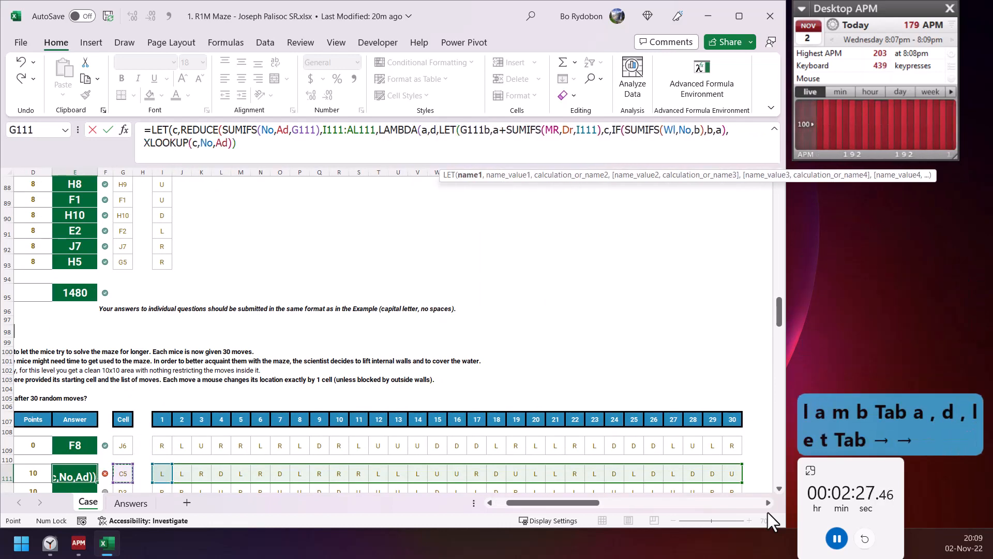
key(BackSpace)
key(BackSpace)
key(BackSpace)
key(BackSpace)
key(F2)
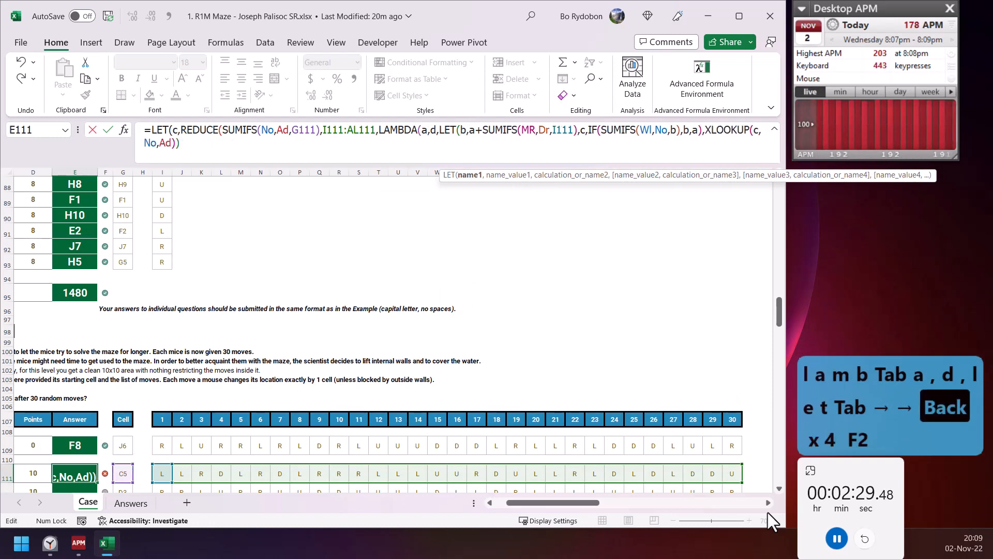
Step: Replace the I111 criterion with d in the SUMIFS(MR,Dr,...) part of the E111 formula
key(Right)
key(Right)
key(Right)
key(Right)
key(Right)
key(Right)
key(Right)
key(Right)
key(Right)
key(Right)
key(Right)
key(Right)
key(Right)
key(Right)
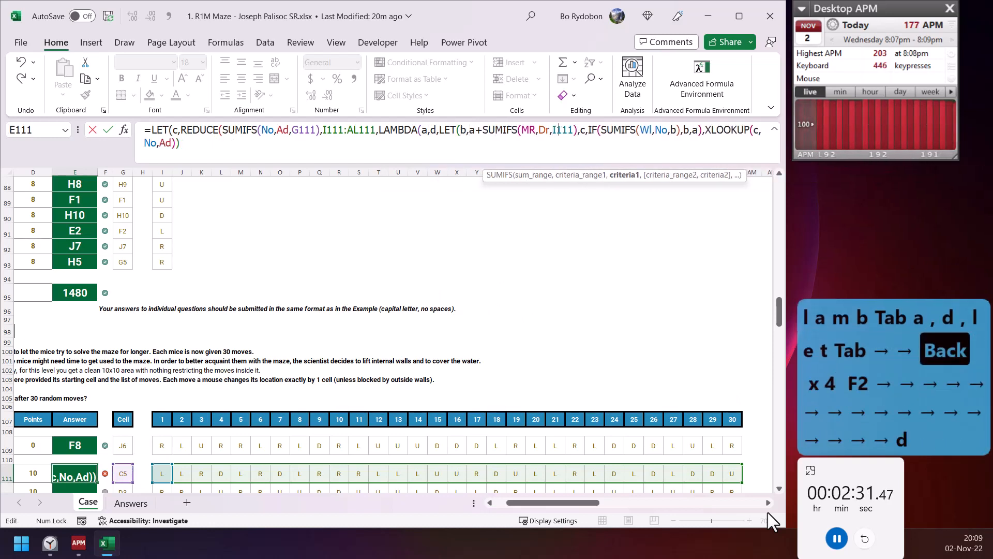
text(d)
key(Delete)
key(Delete)
key(Delete)
key(Delete)
key(Delete)
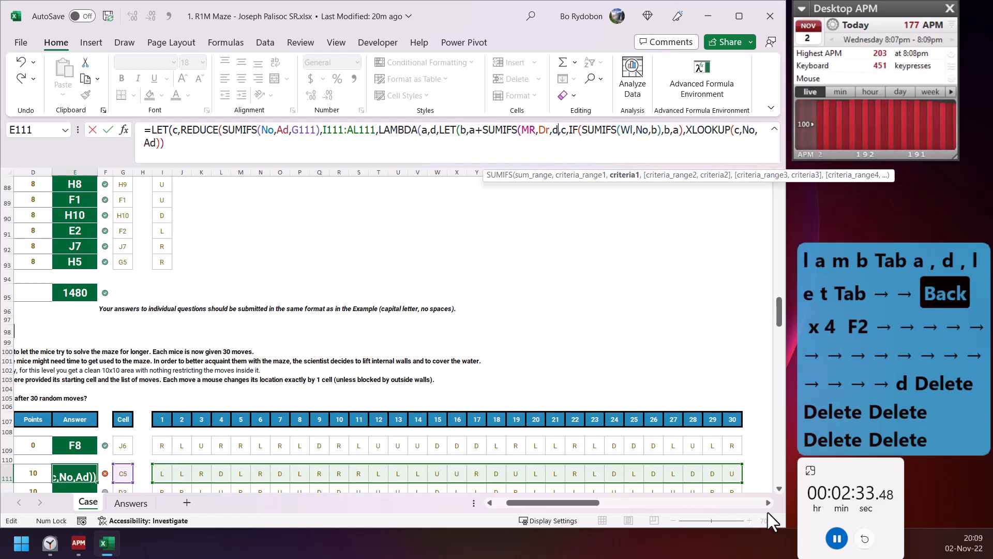
Step: Remove the inner c name before the IF in E111, close the LET, LAMBDA and REDUCE parentheses, and enter the formula
text())
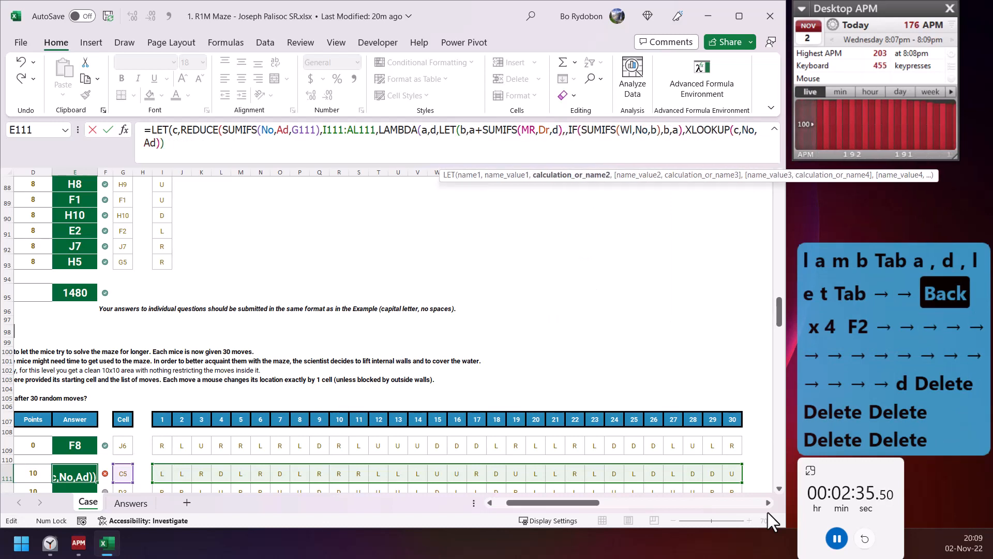
key(Right)
key(Right)
key(Right)
key(Right)
key(Right)
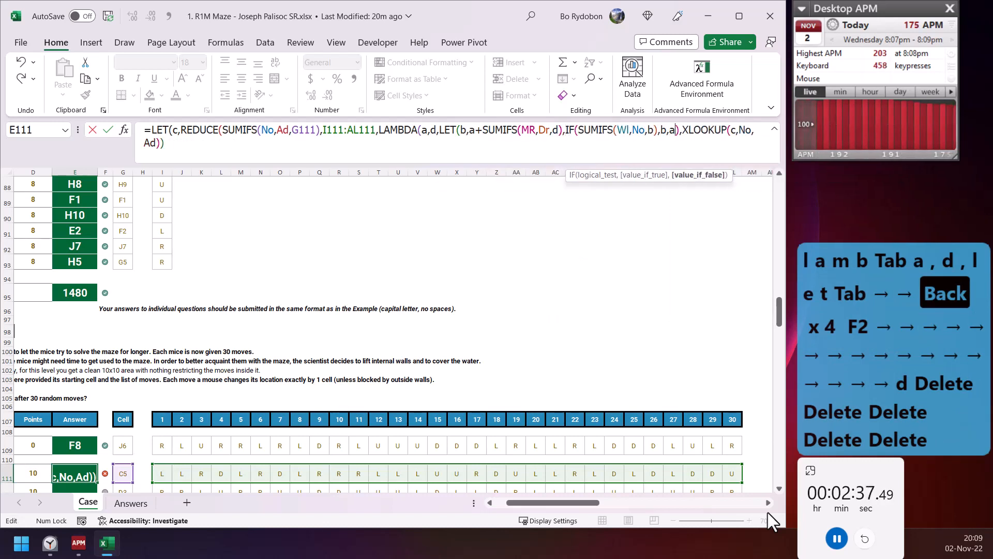
text())))
key(Return)
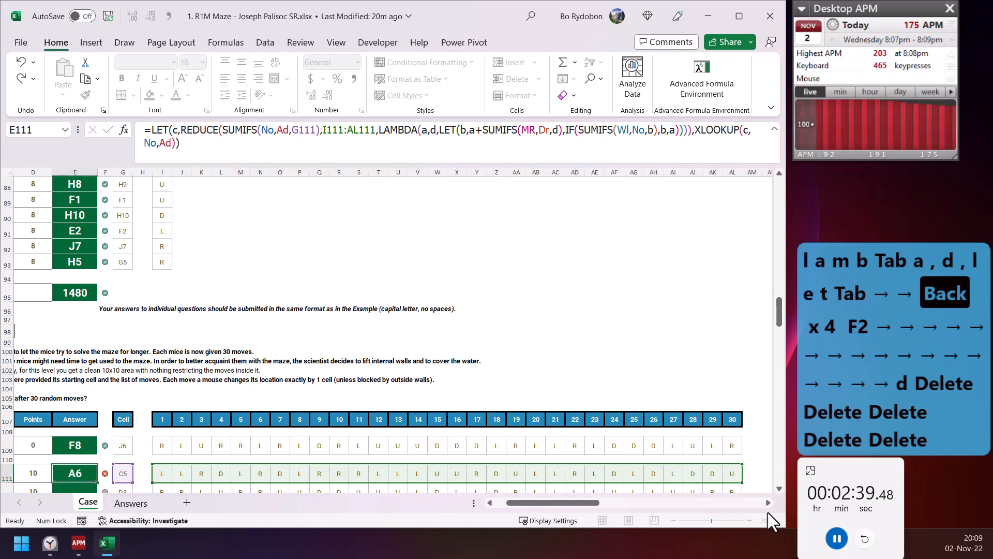
Step: Copy the REDUCE formula from E111 into E146, the first Level 4 answer cell
key(Left)
key(Right)
key(ctrl+c)
key(ctrl+Down)
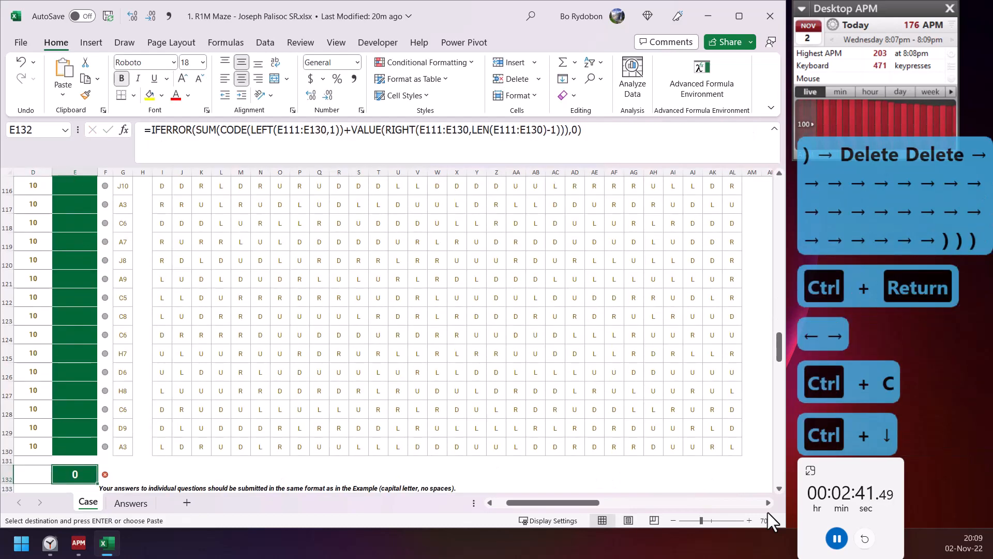
key(ctrl+Down)
key(ctrl+Down)
key(ctrl+Down)
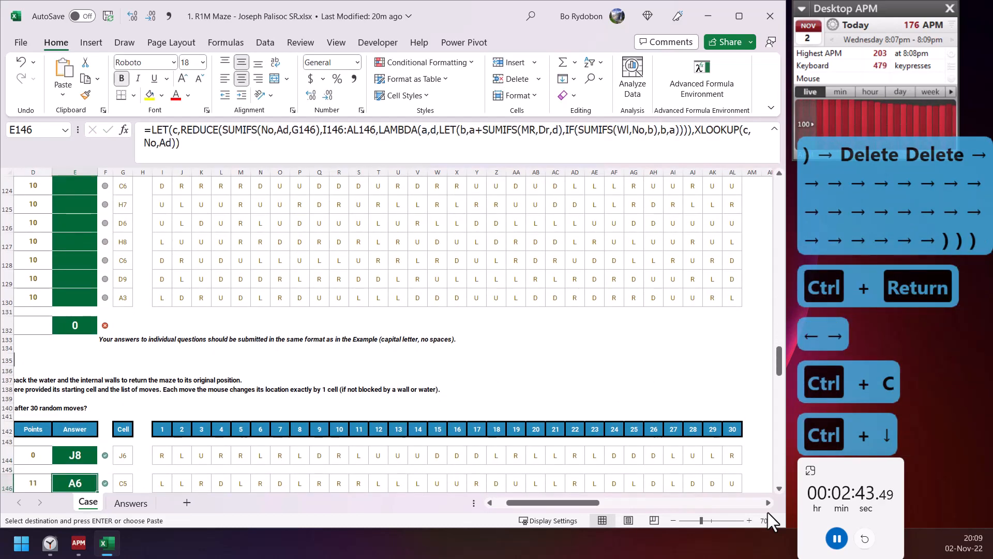
key(ctrl+Down)
key(ctrl+v)
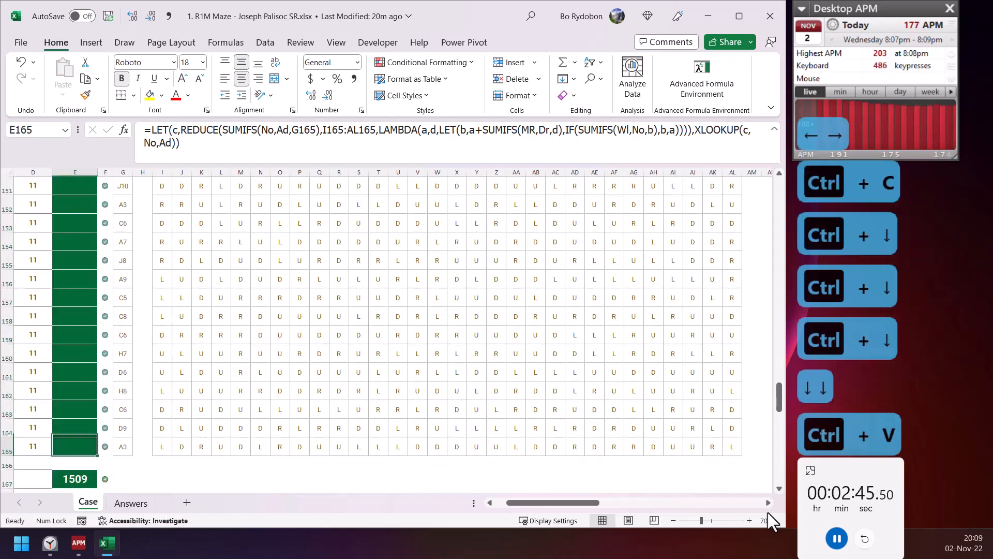
Step: Fill the Level 4 formula down from E146 to E165
key(ctrl+shift+Down)
key(shift+Up)
key(shift+Up)
key(ctrl+d)
Step: Copy the Level 4 formula from E165 into E183, the first Level 5 answer cell
key(ctrl+Down)
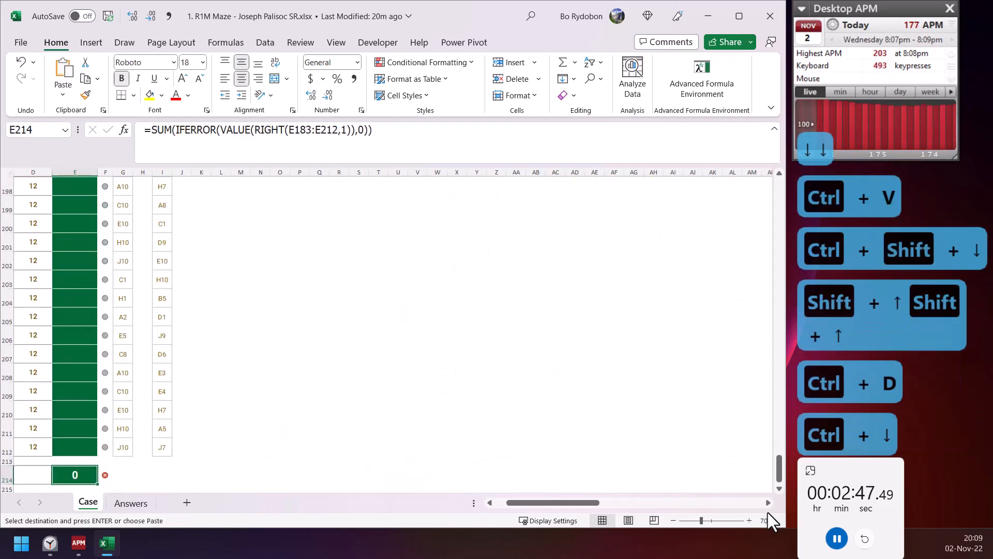
key(ctrl+c)
key(Up)
key(ctrl+Up)
key(ctrl+Up)
key(ctrl+v)
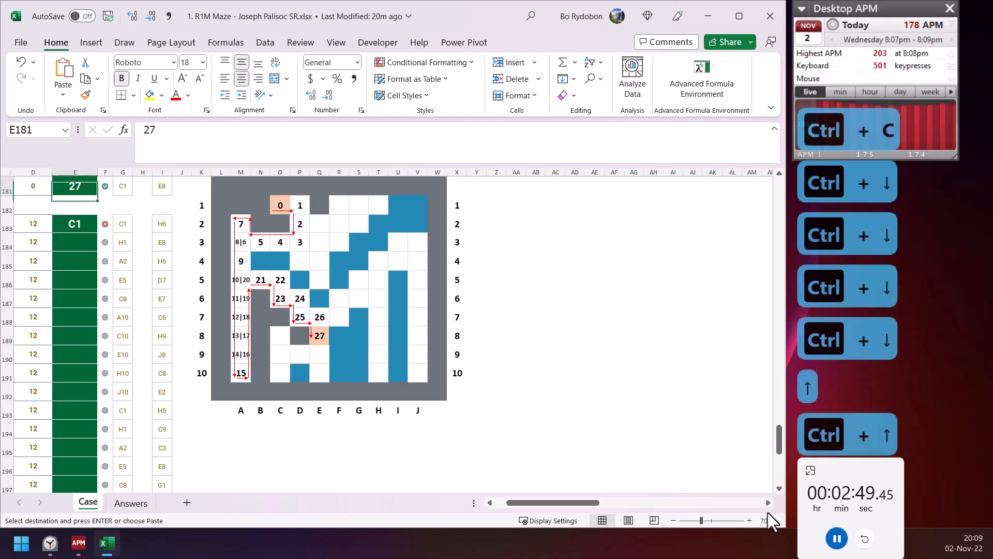
Step: Reopen the E111 formula and remove the Wl range from the SUMIFS test inside the IF
key(Up)
key(ctrl+Up)
key(ctrl+Up)
key(ctrl+Up)
key(ctrl+Up)
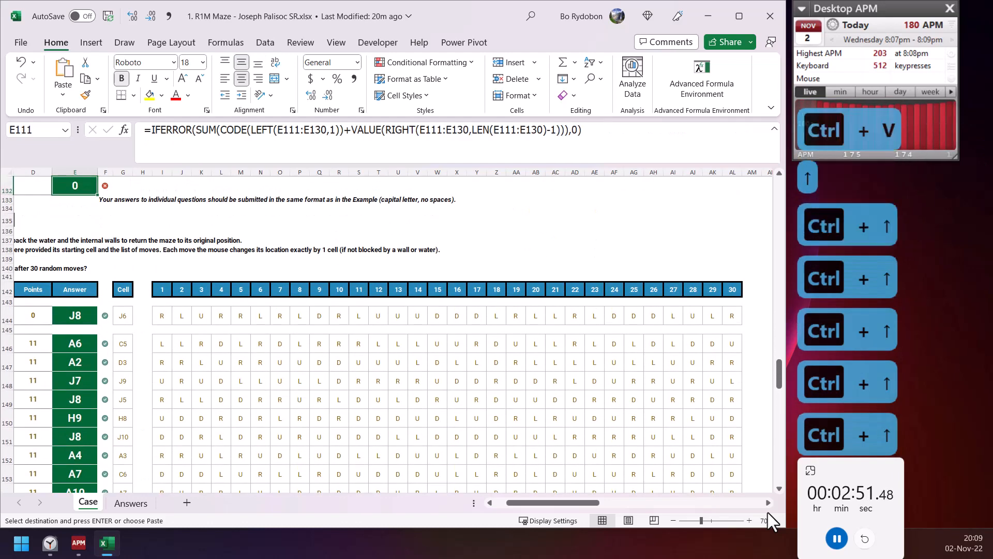
key(ctrl+Up)
key(F2)
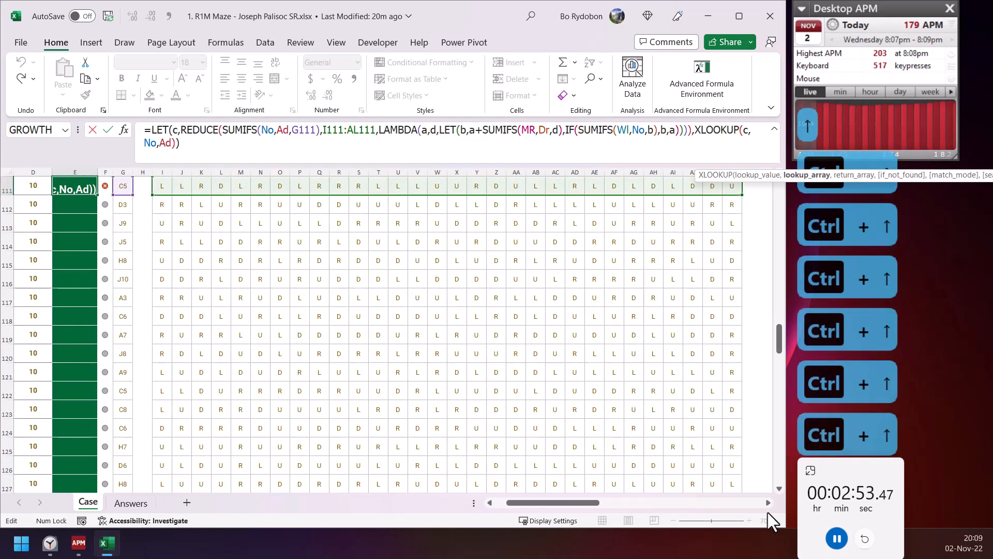
key(BackSpace)
key(BackSpace)
key(BackSpace)
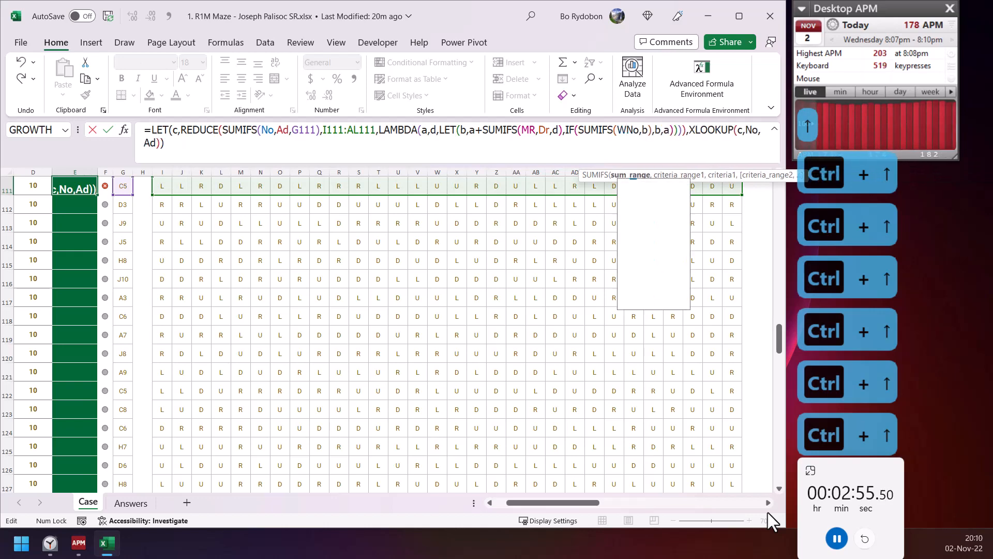
Step: Change the IF test in E111 to COUNTIFS(No,b) and fill the Level 3 formula down to E130
key(Left)
key(Left)
key(Left)
key(Left)
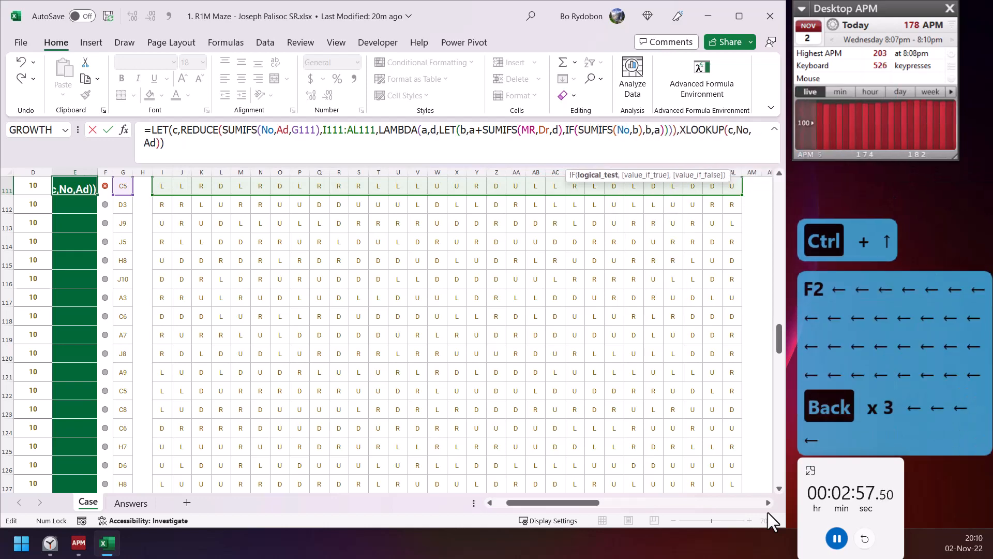
key(BackSpace)
key(BackSpace)
key(BackSpace)
text(count)
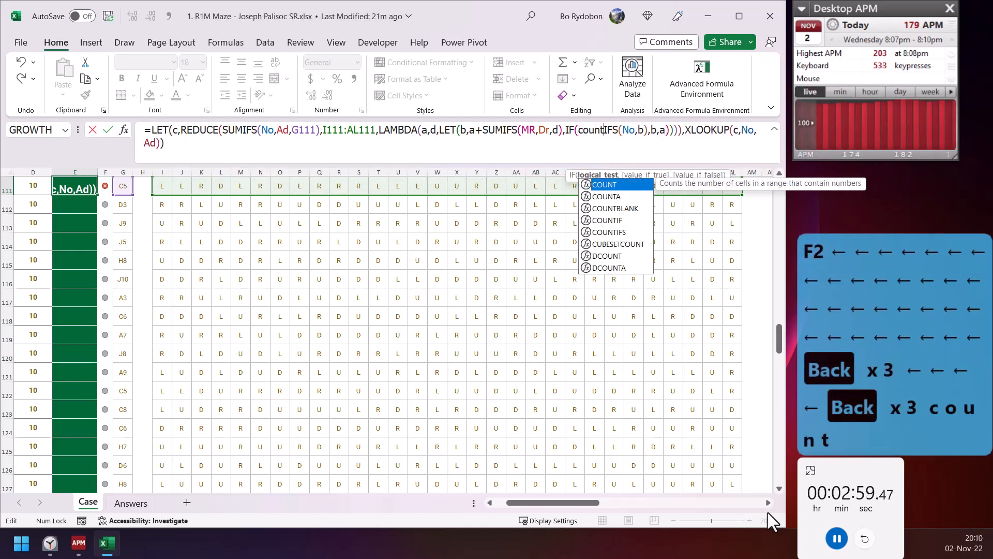
key(ctrl+Return)
key(ctrl+shift+Down)
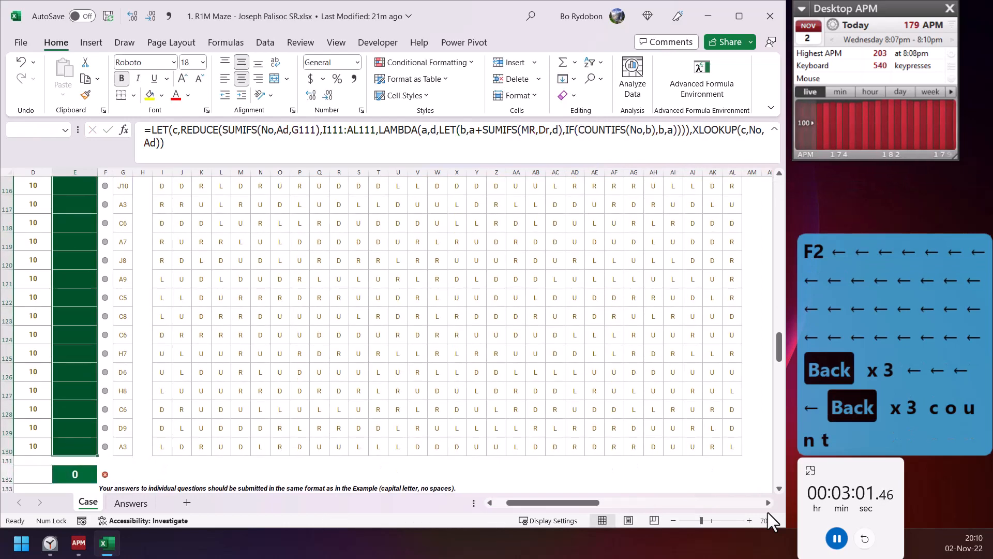
key(ctrl+d)
Step: In the E183 formula, replace the REDUCE array I183:AL183 with SEQUENCE(183)
key(ctrl+Down)
key(ctrl+Down)
key(ctrl+Down)
key(ctrl+Down)
key(ctrl+Down)
key(ctrl+Down)
key(ctrl+Down)
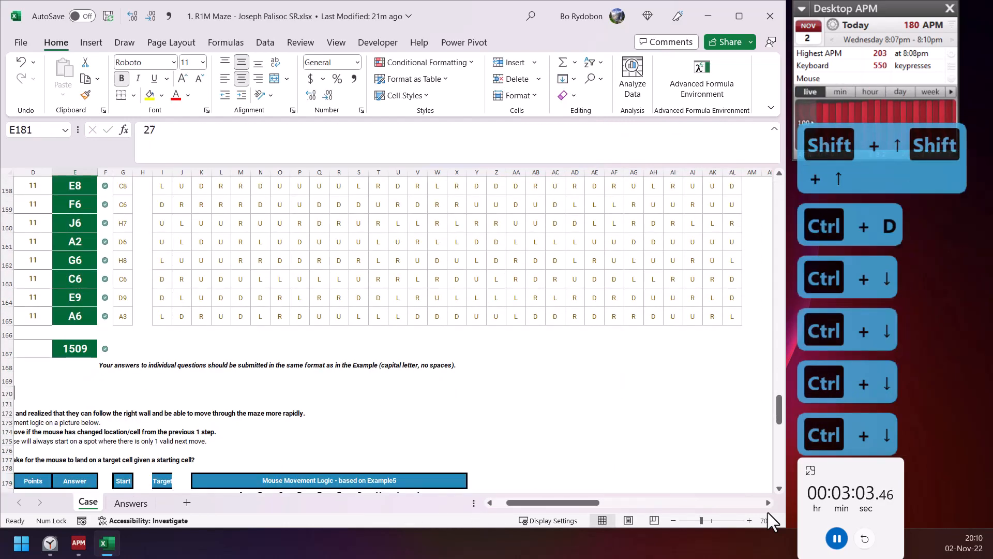
key(ctrl+Down)
key(F2)
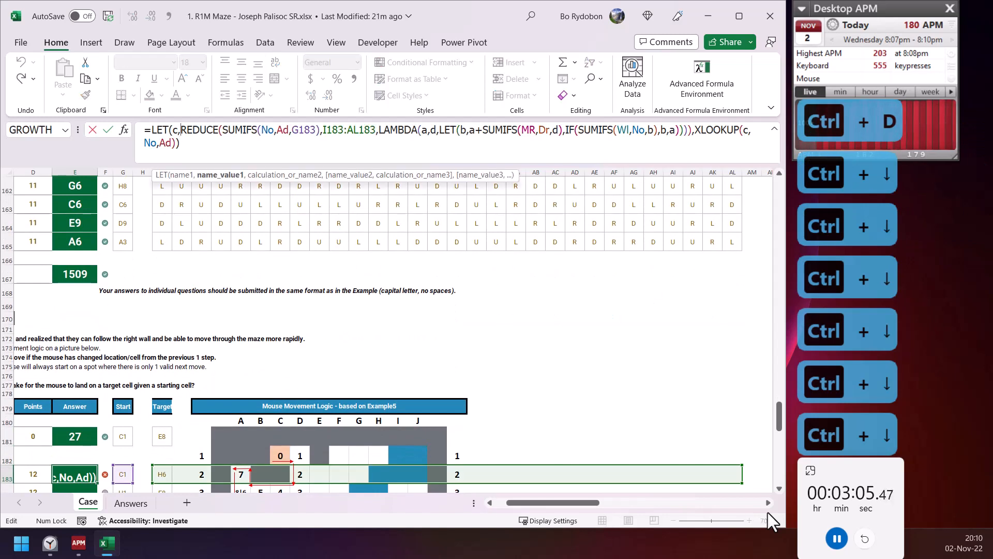
key(Right)
key(Right)
key(Right)
key(Right)
key(Right)
key(Right)
key(Right)
key(Right)
key(Right)
key(Right)
key(Right)
key(Right)
key(Right)
key(Right)
key(Right)
key(Right)
key(Right)
key(Right)
key(Right)
key(Right)
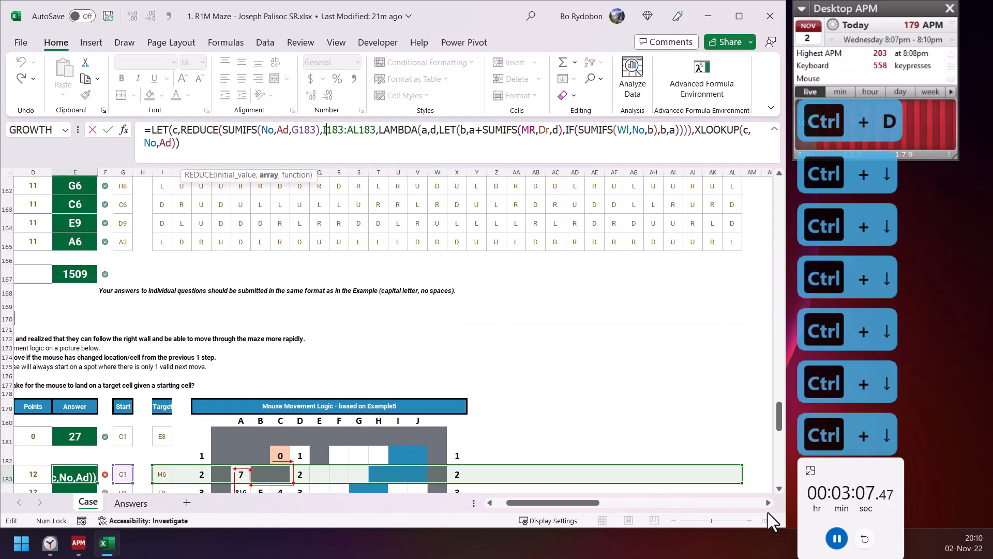
key(BackSpace)
text(seq)
key(Tab)
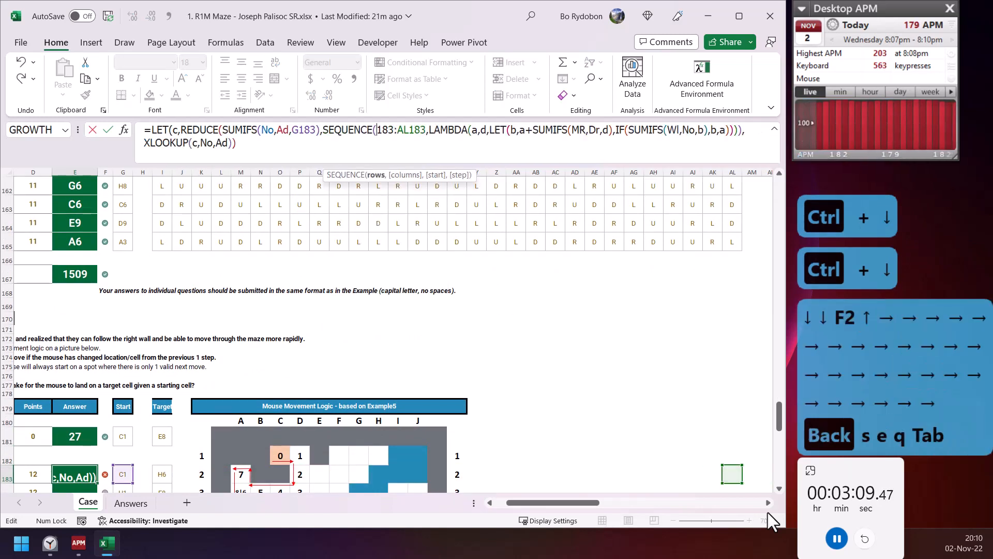
key(Right)
key(Right)
key(Right)
text())
key(Delete)
key(Delete)
key(Delete)
key(Delete)
key(Delete)
key(Delete)
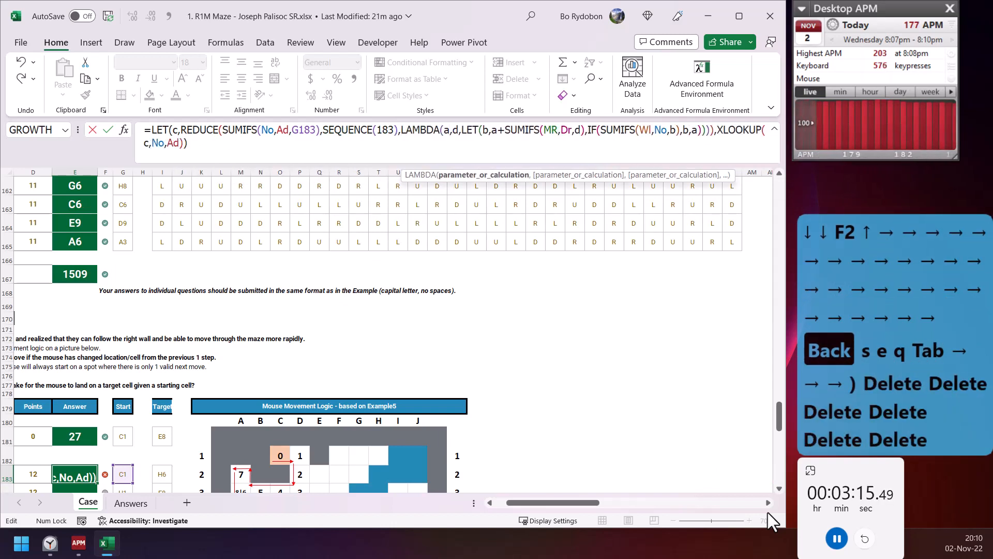
Step: Give the E183 LAMBDA the parameters p and v and begin a LET that defines a as TAKE(p,-1)
text(p,v,l)
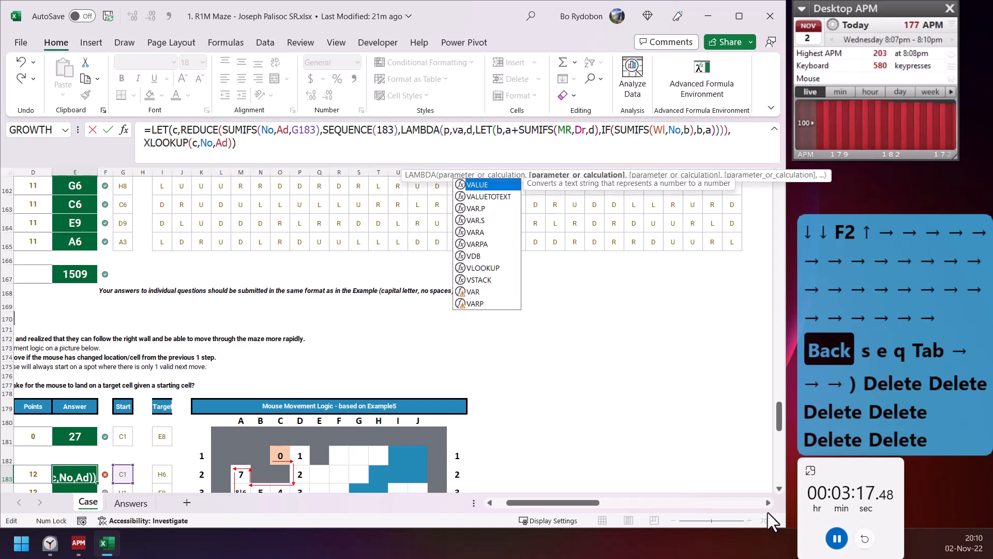
text(et)
key(Tab)
key(Right)
key(Right)
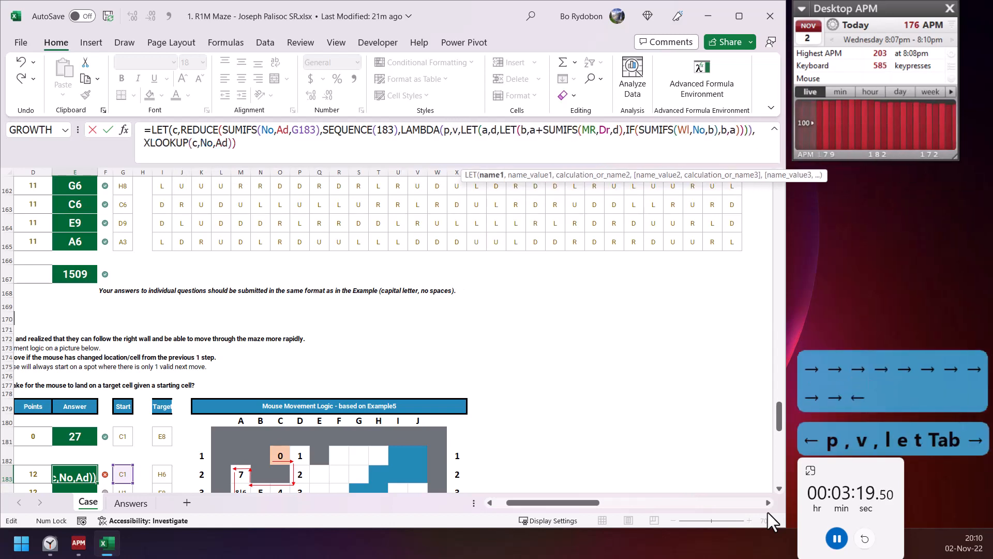
text(tak)
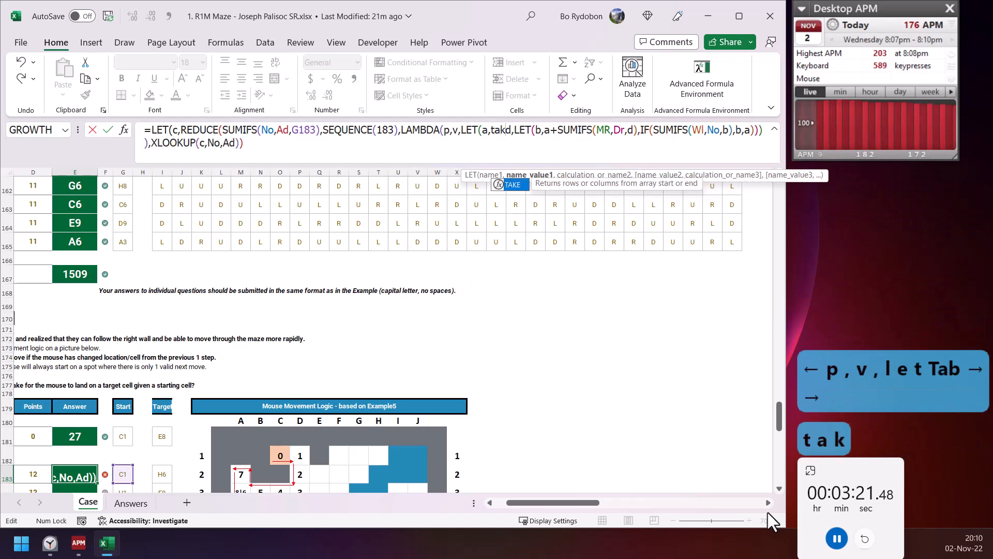
key(Tab)
text(p,-1),)
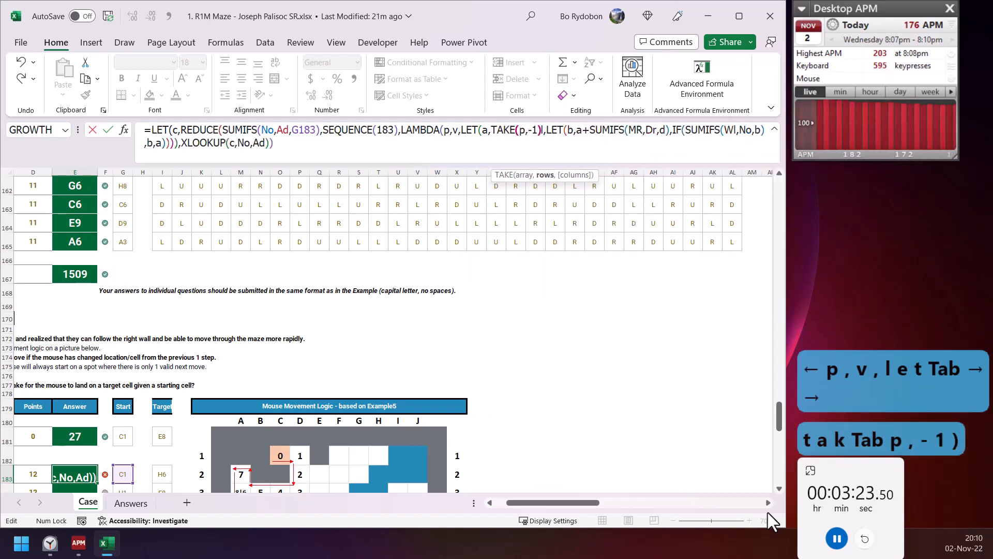
Step: In the E183 formula, start a new line after TAKE(p,-1) and remove the leftover nested LET opening before b
key(alt+Return)
key(Delete)
key(Delete)
key(Delete)
key(Delete)
key(Delete)
key(Delete)
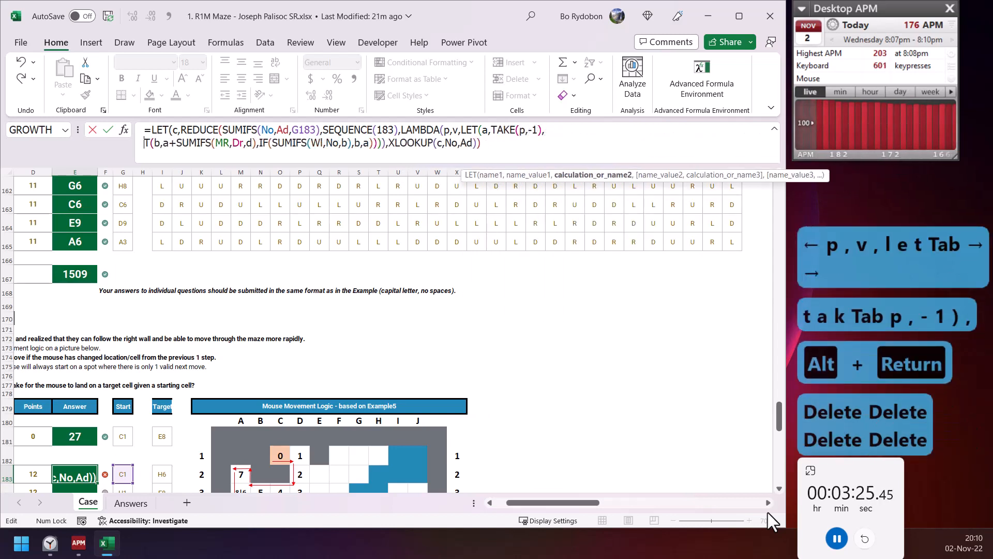
key(Right)
key(Right)
key(Right)
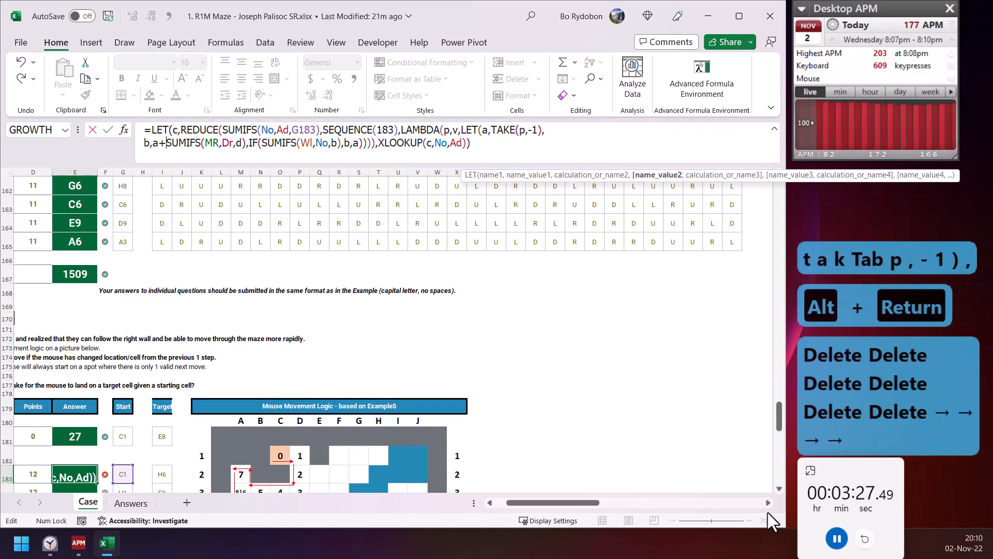
Step: In b's definition in E183, insert INDEX on MR after a+, with the row argument beginning MOD(IFERROR(XMATCH(
text(ind)
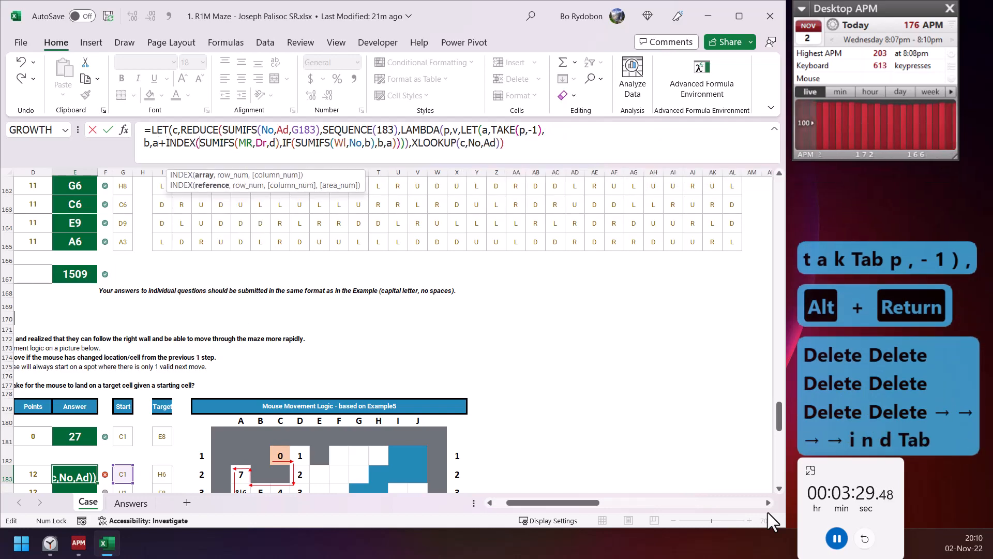
text(mr,m)
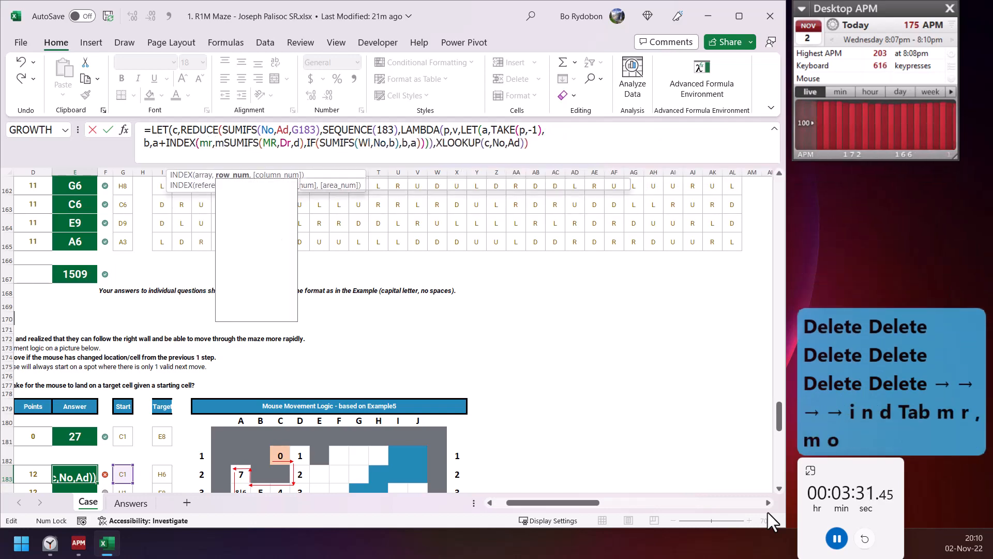
text(od)
key(Tab)
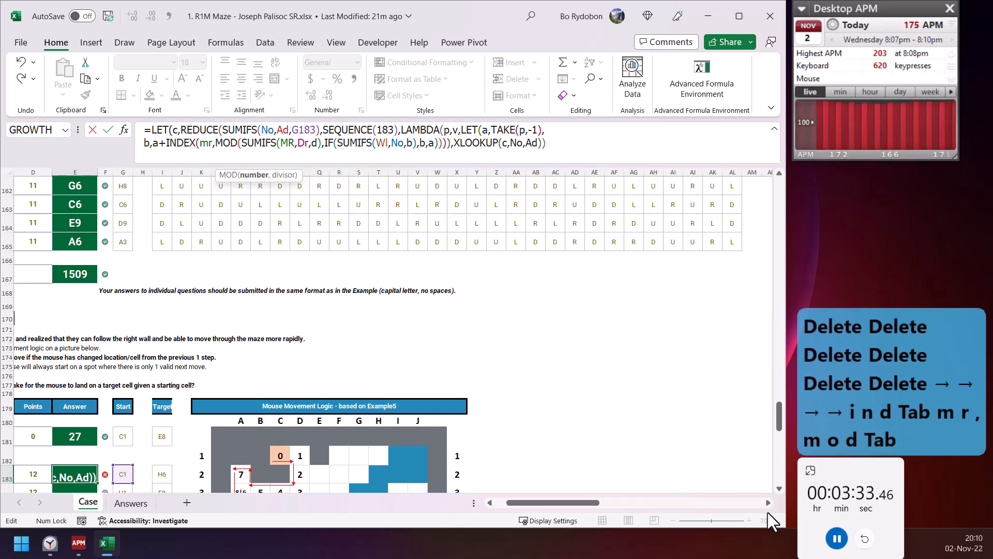
text(ife)
key(Tab)
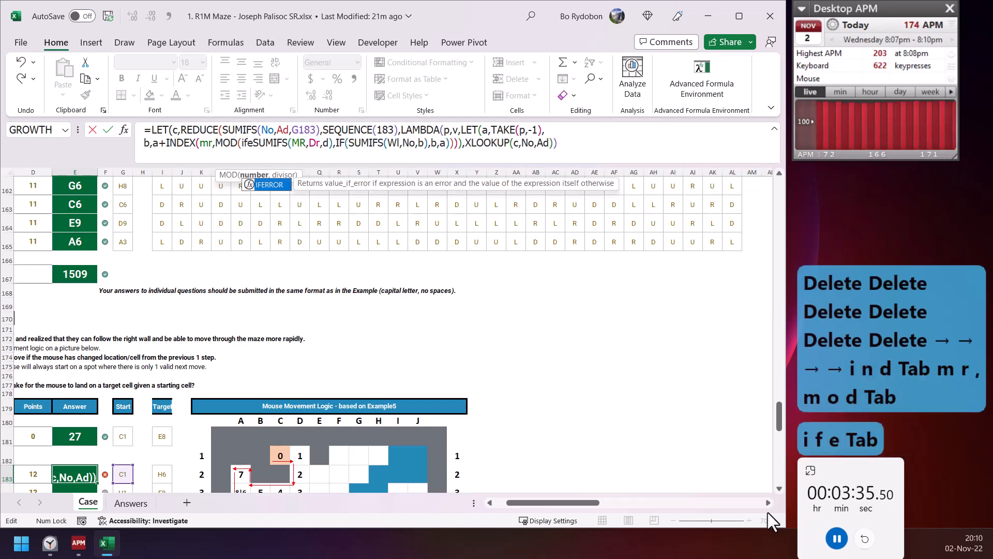
text(xm)
key(Tab)
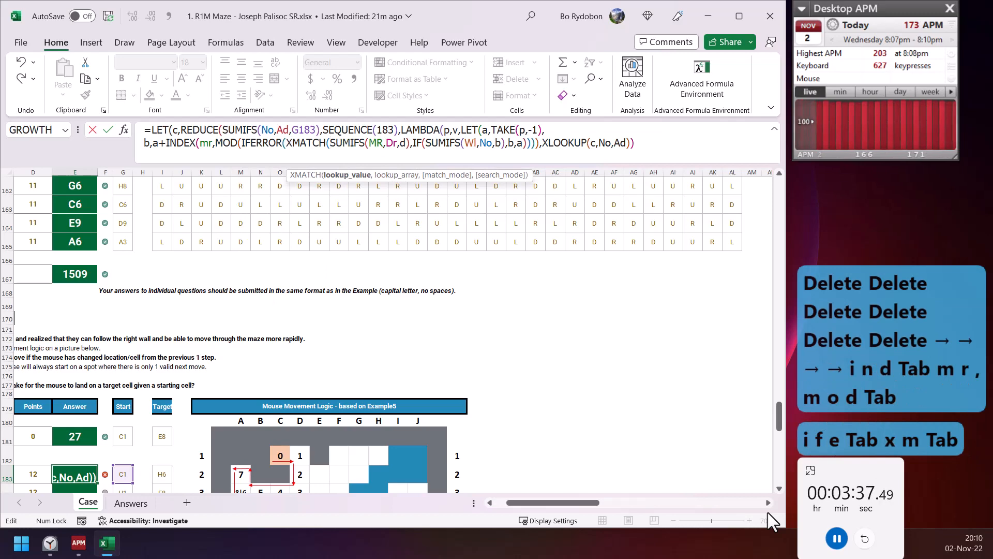
Step: Complete the XMATCH as a-CHOOSEROWS(p,-2) looked up in MR, and close IFERROR with an empty fallback
text(a-t)
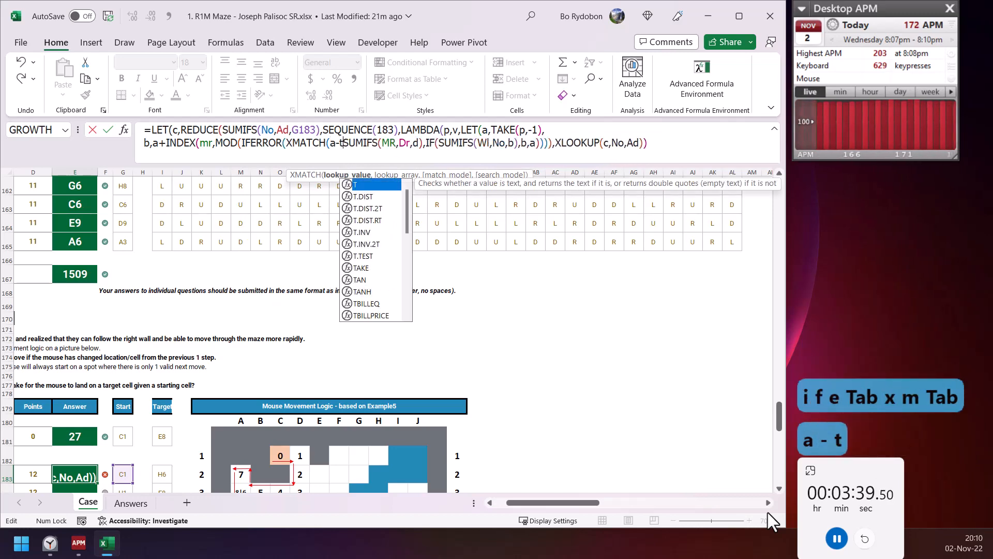
key(BackSpace)
text(choo)
key(Down)
key(Down)
key(Tab)
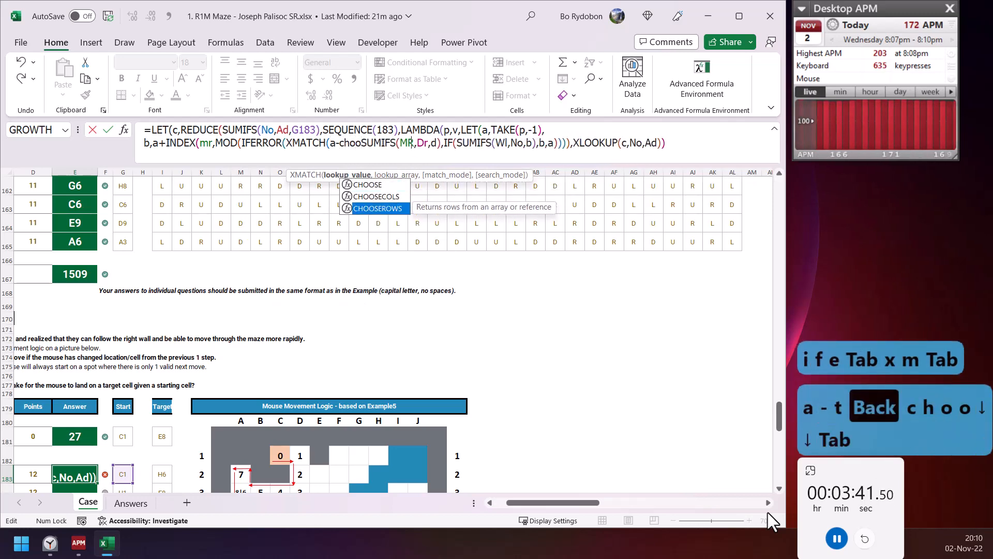
text(p,-2))
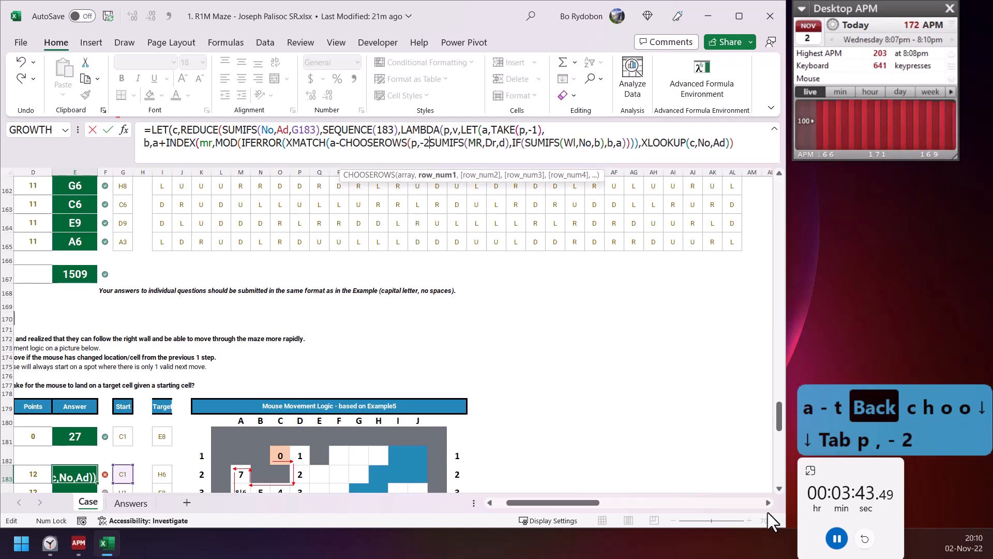
text(,mr),))
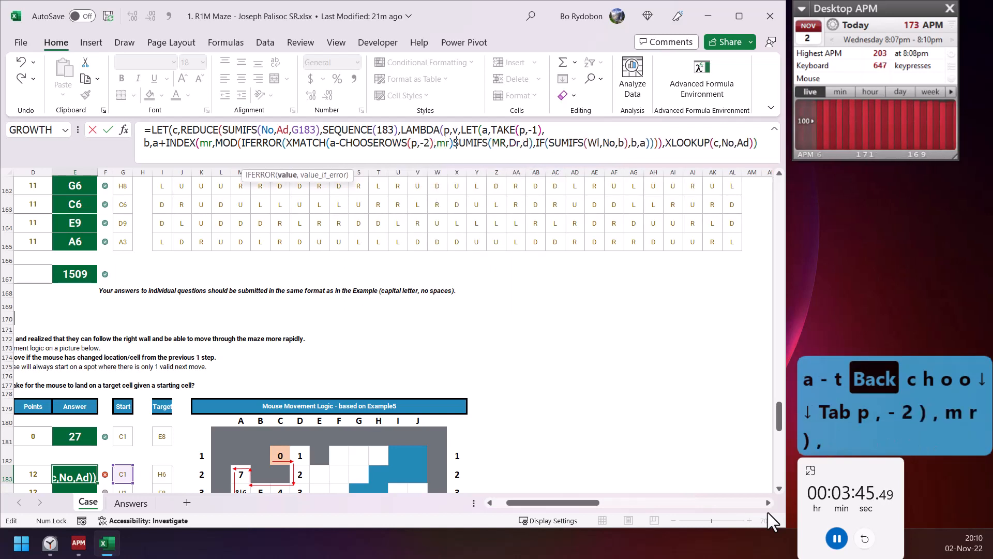
Step: Subtract SEQUENCE(,4,0) inside the MOD, use divisor 4, add 1, close the INDEX and start a new line
text(-seq)
key(Tab)
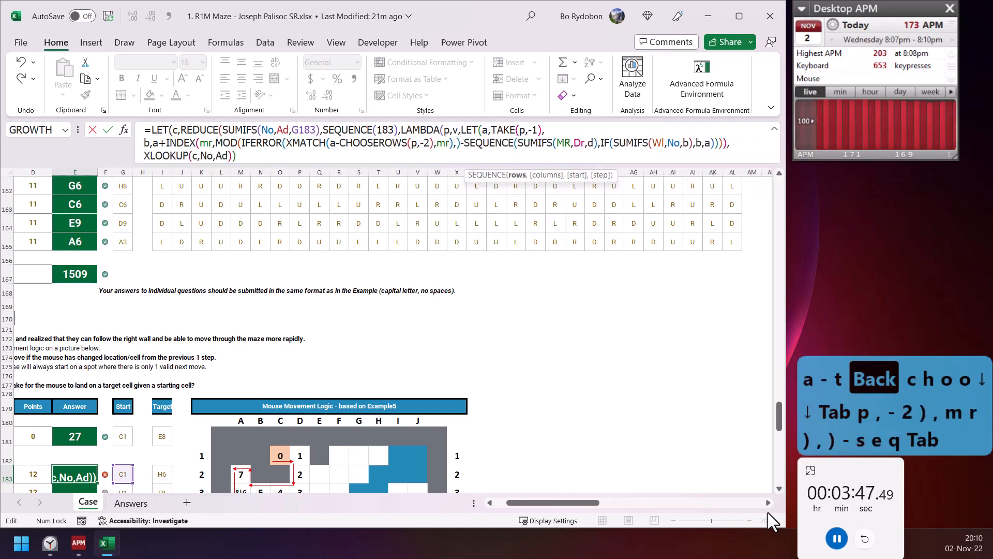
text(,)
text(4,0))
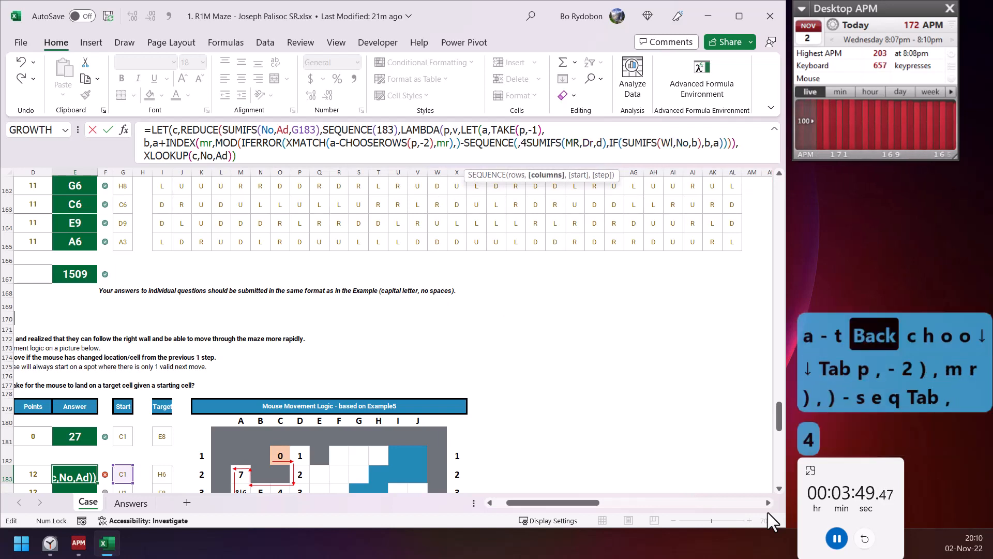
text(,54)
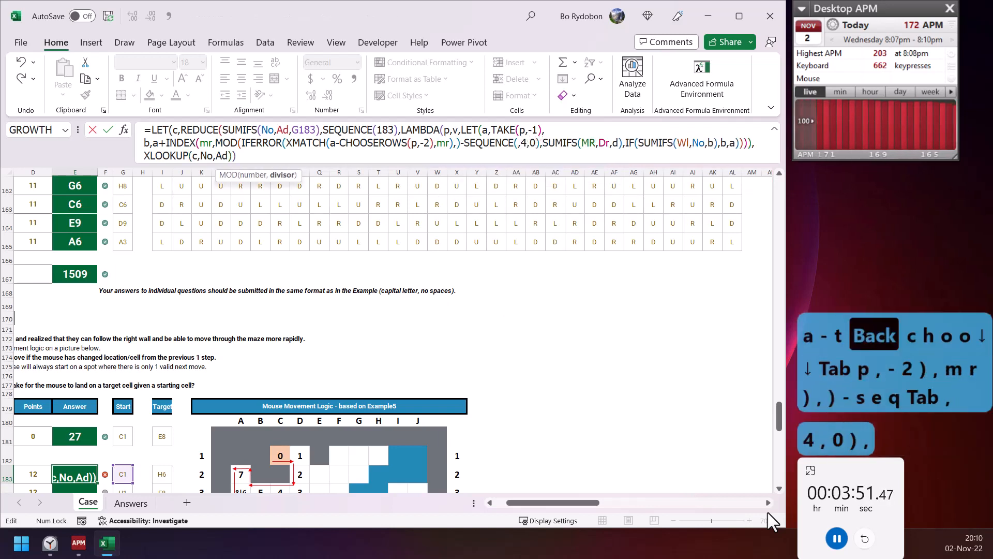
key(BackSpace)
key(BackSpace)
text(5)
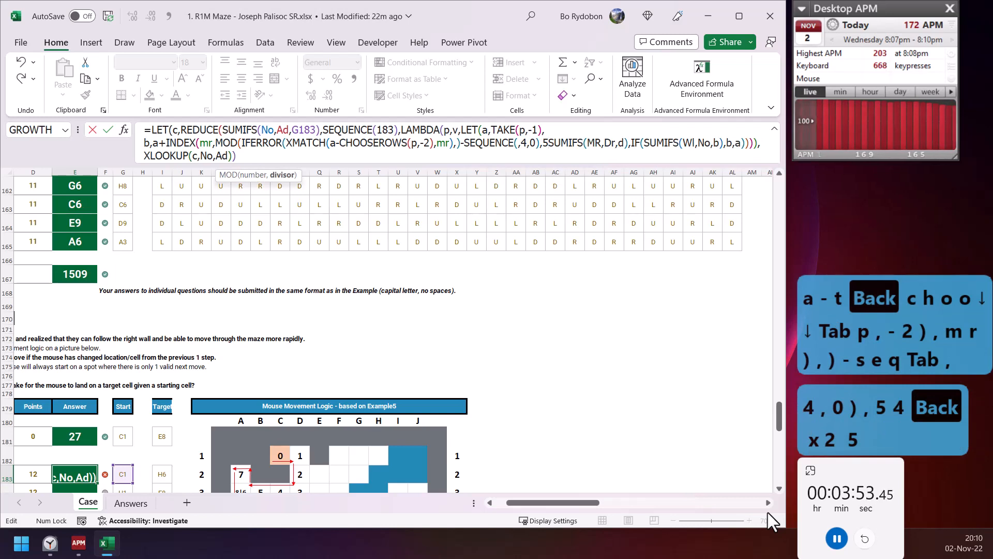
key(BackSpace)
text(4))
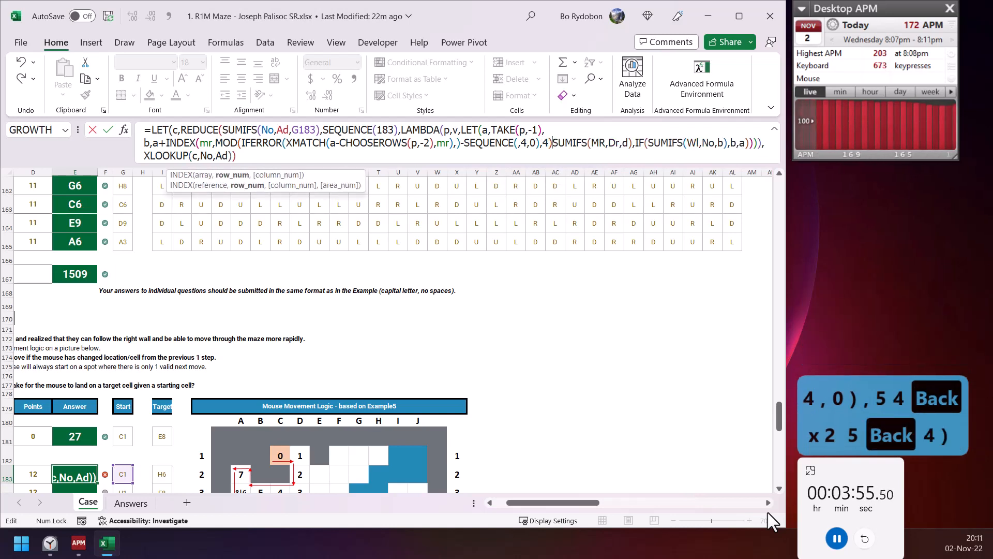
text(+1),)
key(alt+Return)
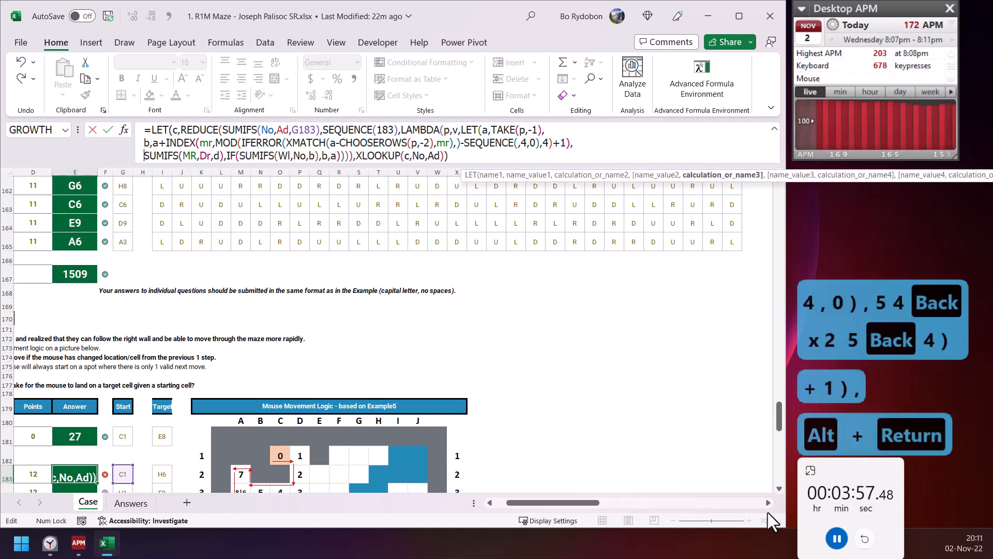
Step: Replace the rest of the E183 formula with a VSTACK of p and the start of an XLOOKUP
key(ctrl+shift+Down)
text(vst)
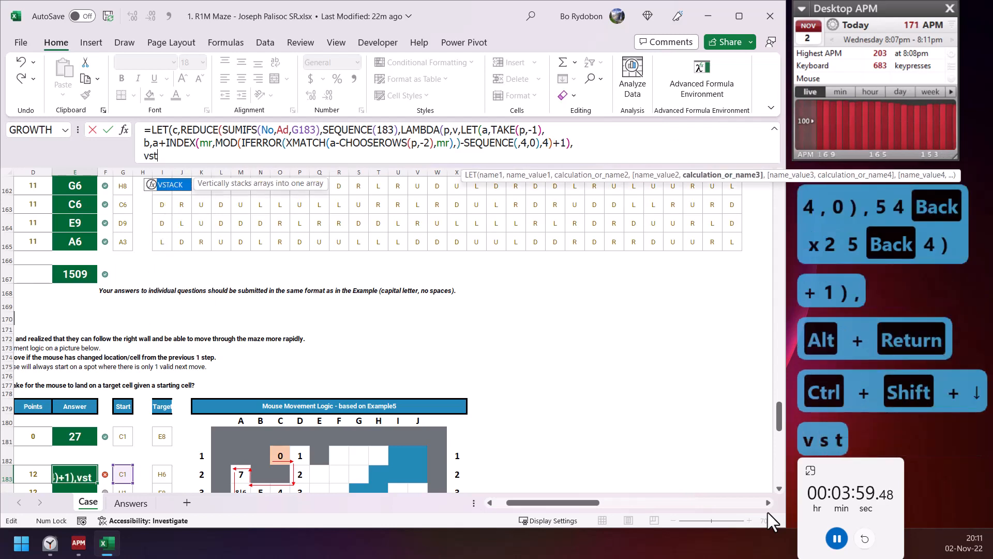
key(Tab)
text(p,xlo)
key(Tab)
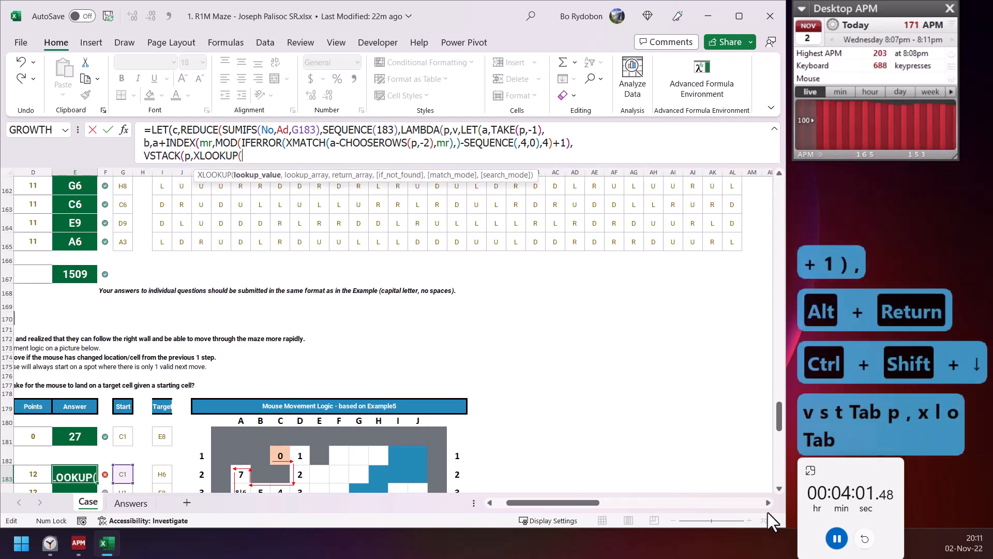
Step: Have the XLOOKUP search for 1 in SUMIFS(Wl,No,b) and return b, and close the functions through REDUCE
text(1,sumifs)
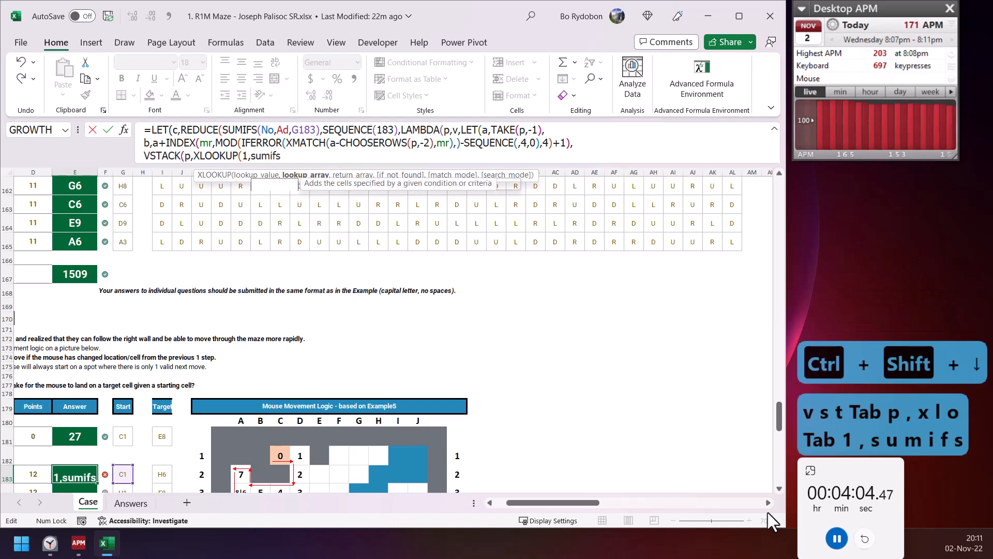
key(Tab)
text(wl)
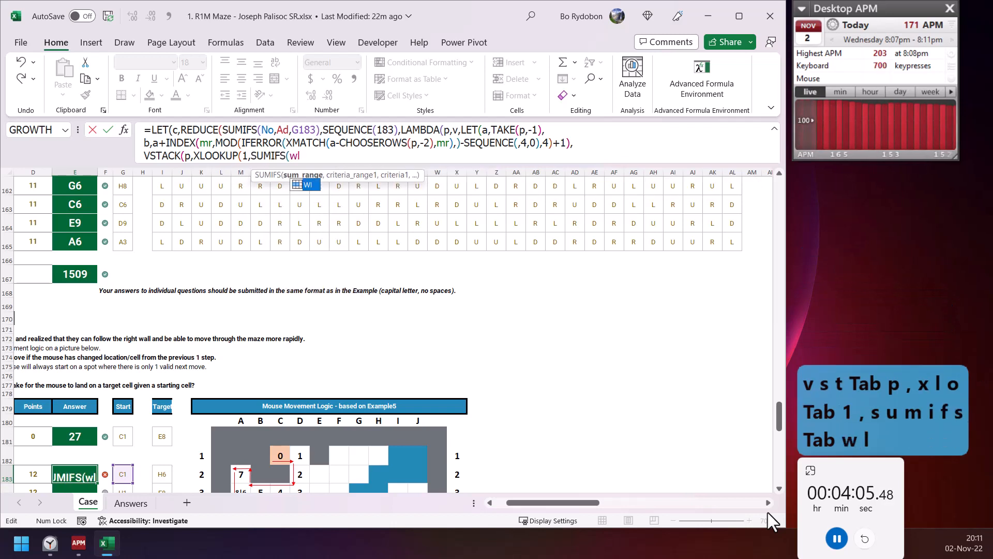
text(n,)
key(BackSpace)
key(BackSpace)
text(n,)
key(BackSpace)
key(BackSpace)
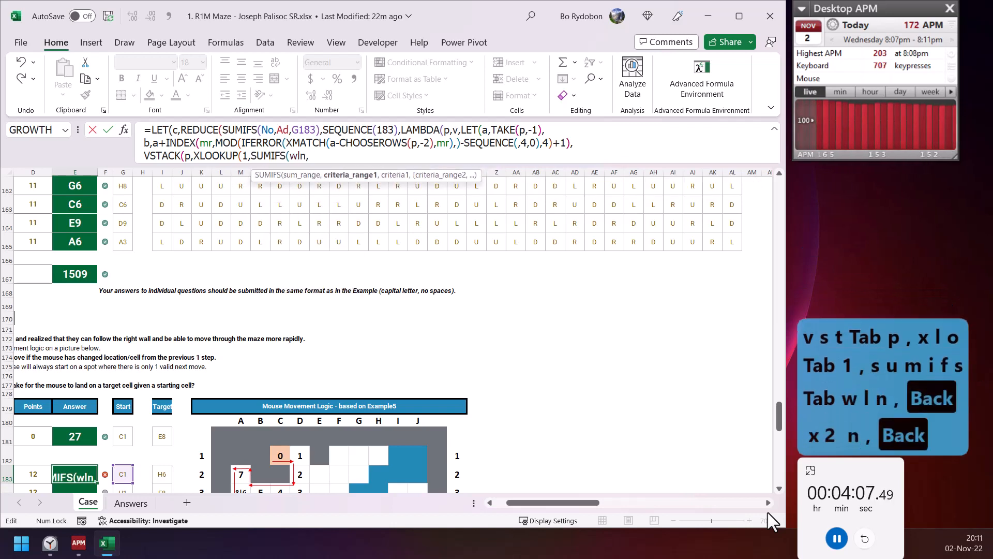
text(,)
text(no,)
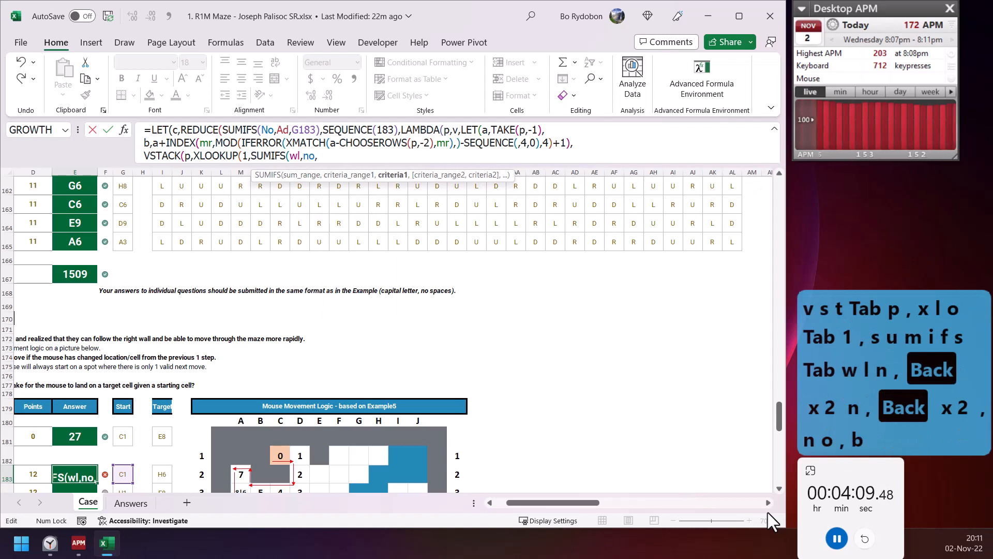
text(b),b)))
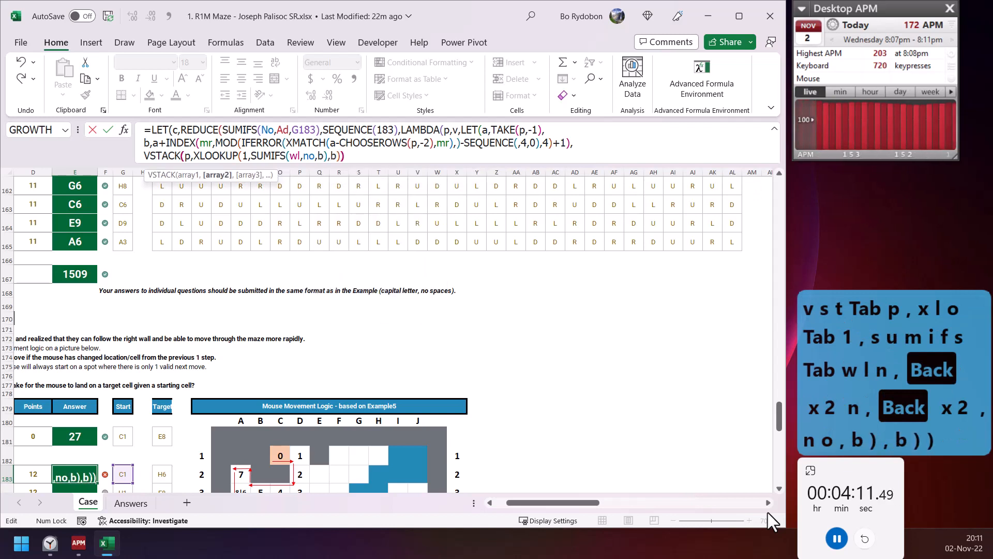
text()))))
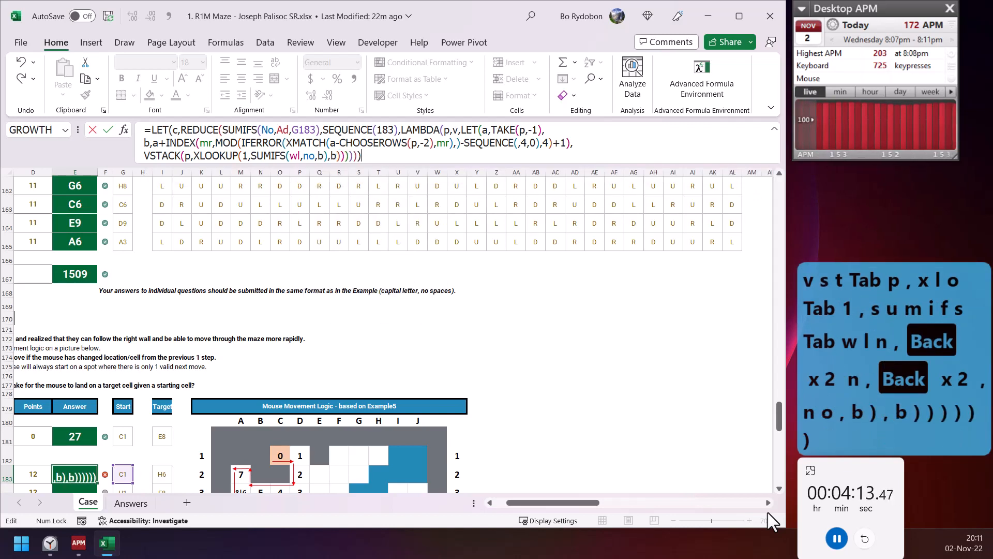
Step: Begin the outer LET's result with an XMATCH whose lookup value starts as SUMIFS(No,Ad,
key(BackSpace)
text(,xm)
key(Tab)
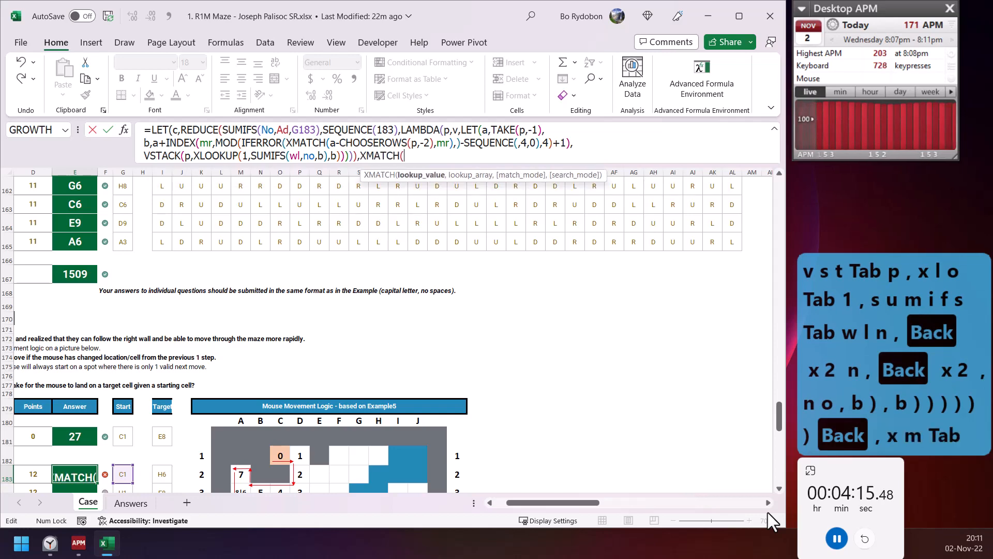
text(sumfis)
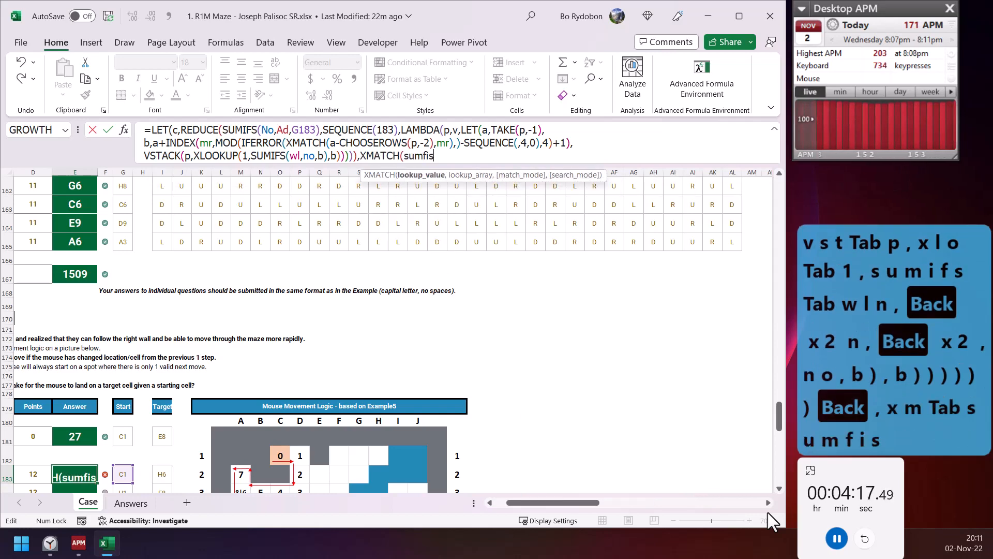
key(Tab)
key(Return)
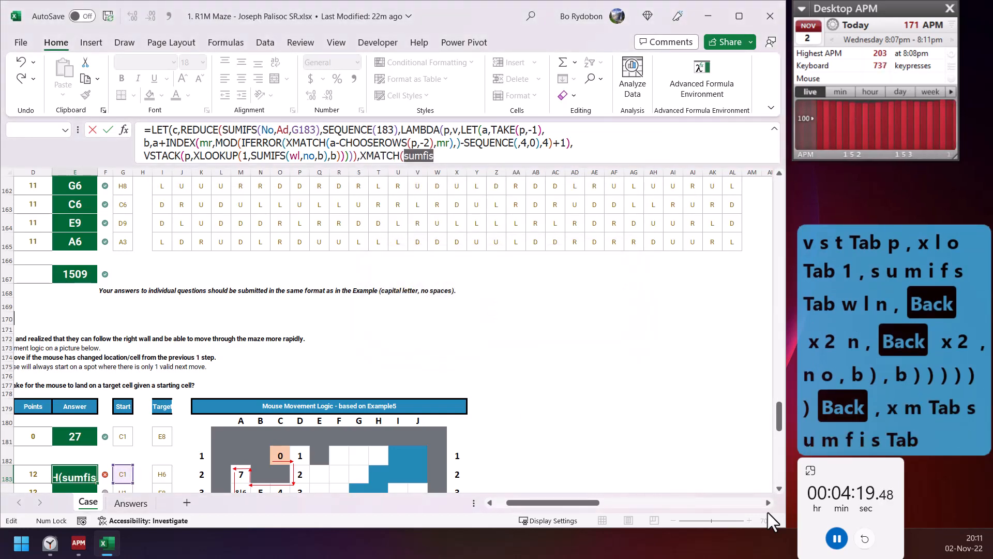
text(sumifs)
key(Tab)
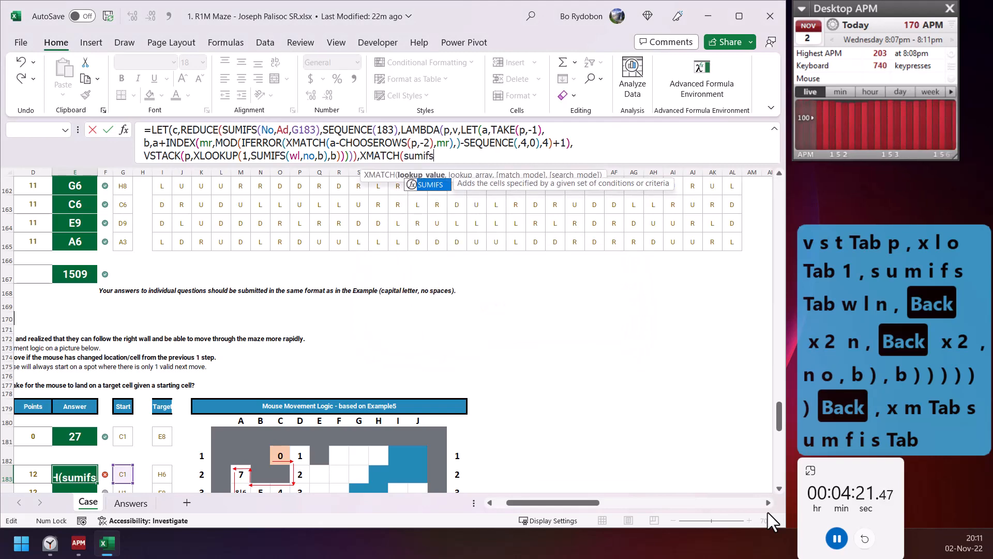
text(no,ad,)
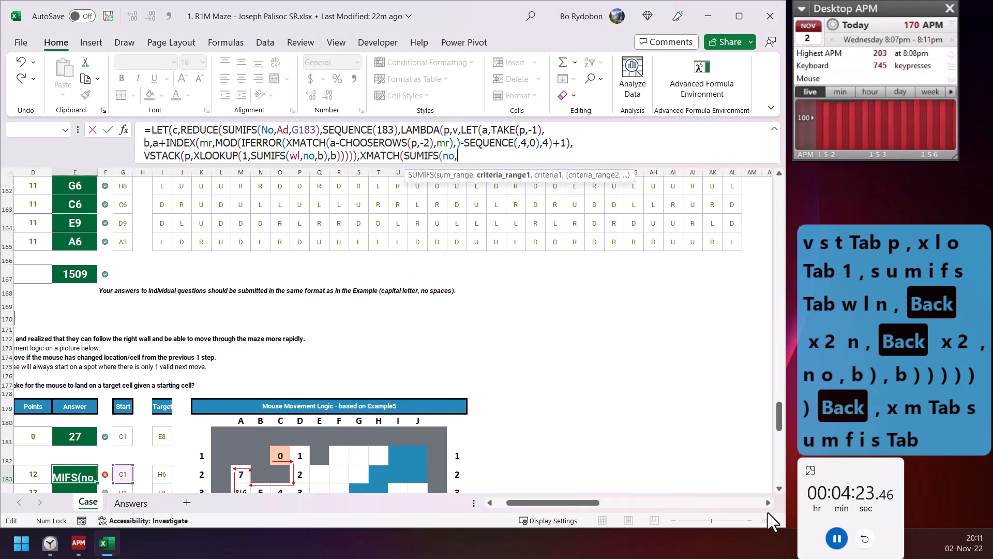
Step: Finish the XMATCH with target I183 as the SUMIFS criterion and c as the lookup array, subtract 1, and enter the formula in E183
key(F2)
key(Right)
key(Right)
key(Right)
key(Right)
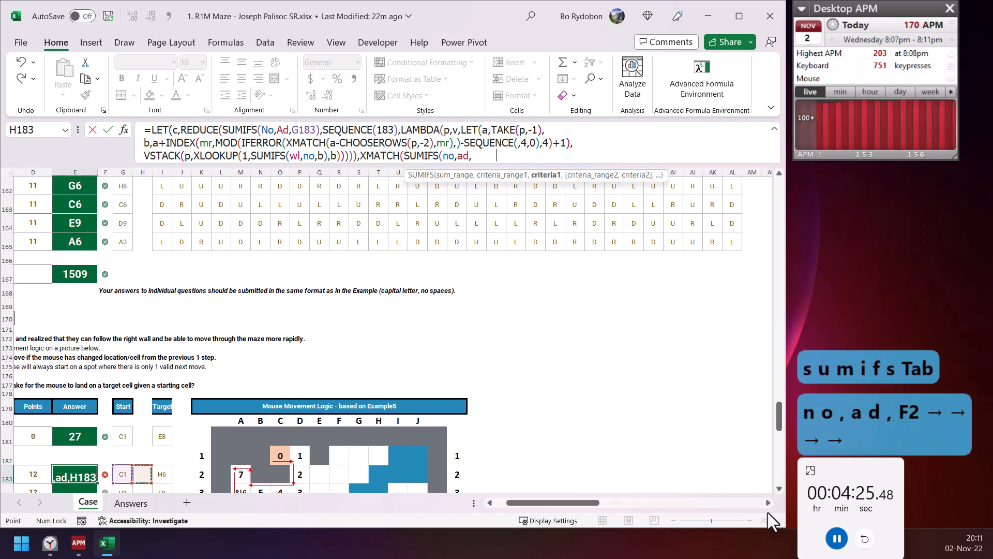
text())
text(,c)
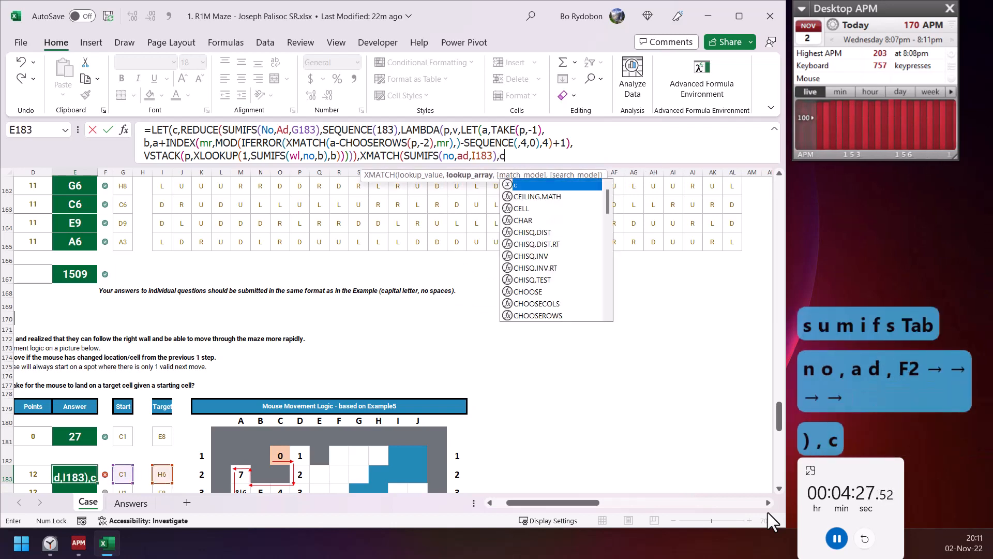
text()-1))
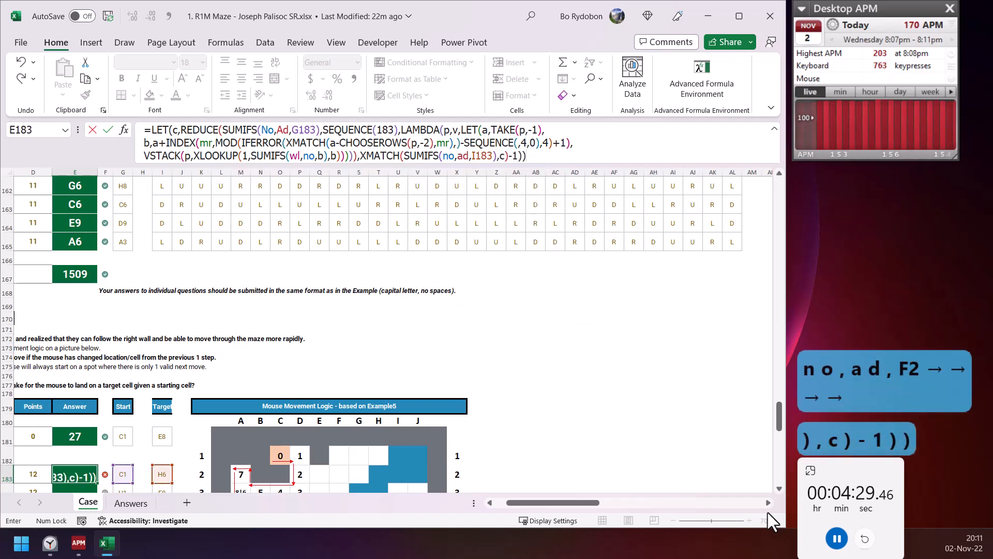
key(ctrl+Return)
key(Return)
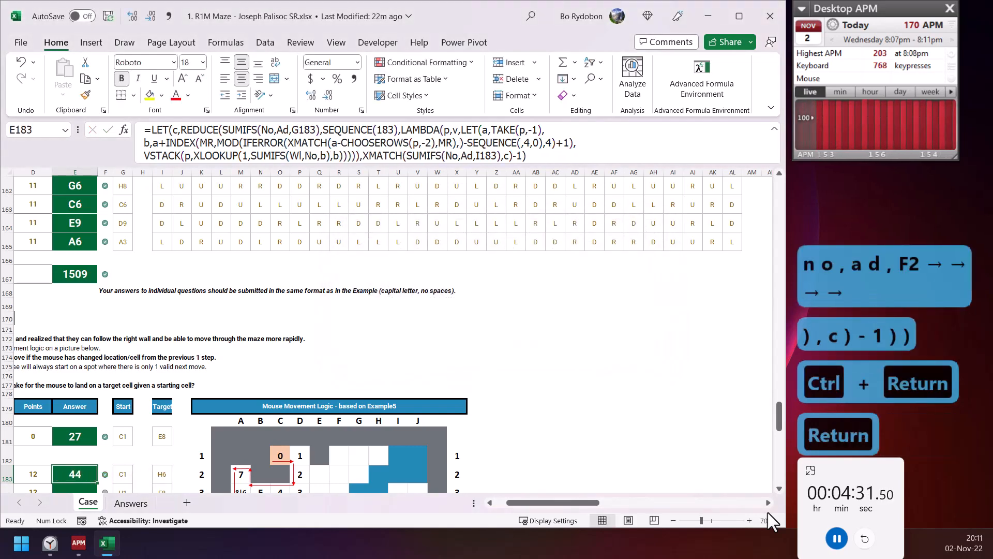
Step: Fill the E183 formula down through E212 to answer the remaining Level 5 mice, and pause the stopwatch
key(Left)
key(Right)
key(ctrl+shift+Down)
key(shift+Up)
key(shift+Up)
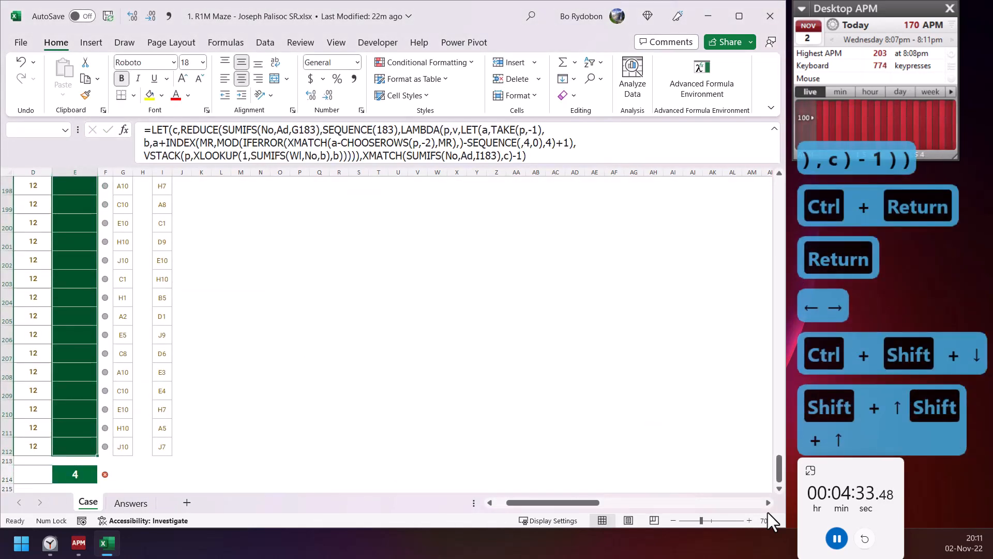
click(836, 538)
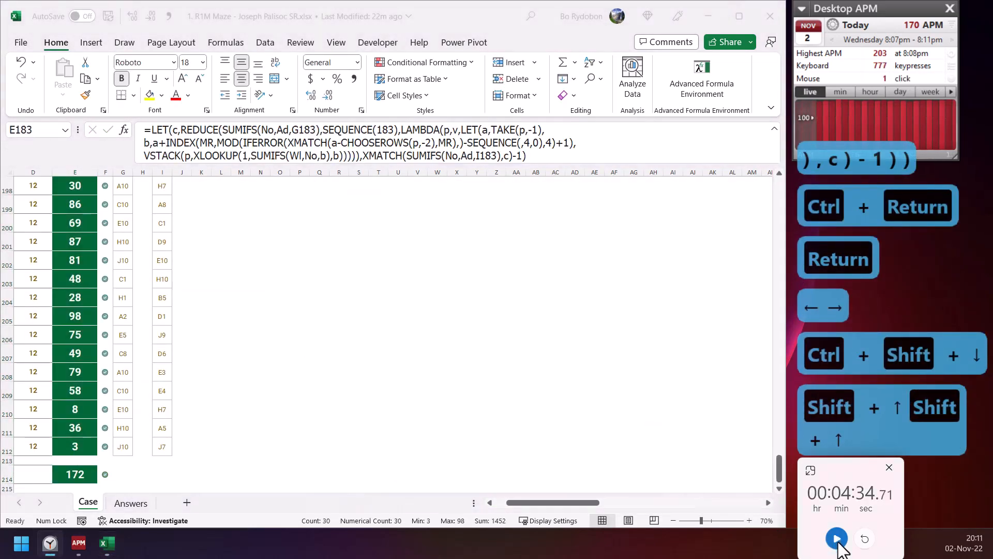
key(ctrl+d)
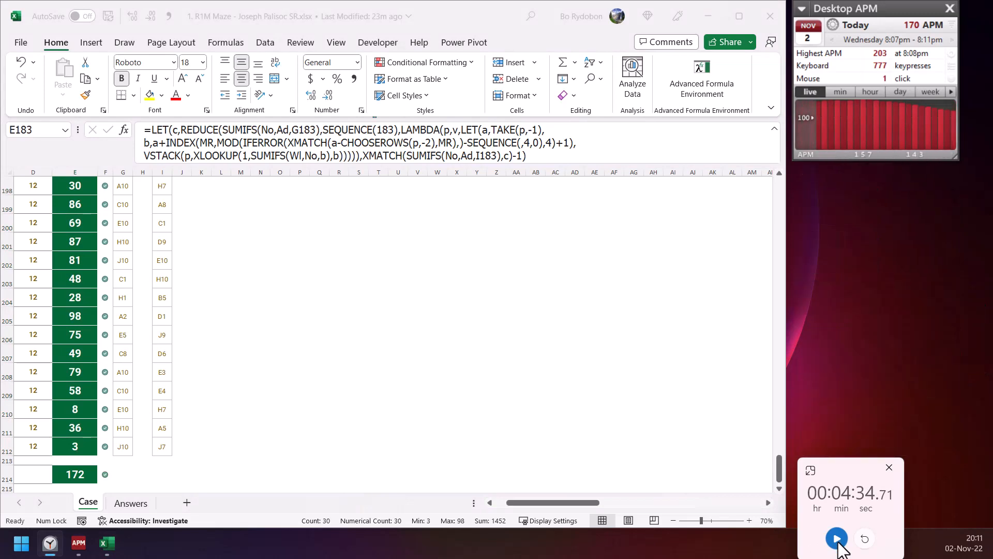
Step: Switch back to the Excel workbook and go to A33 at the start of the Level 1 section
key(alt+Tab)
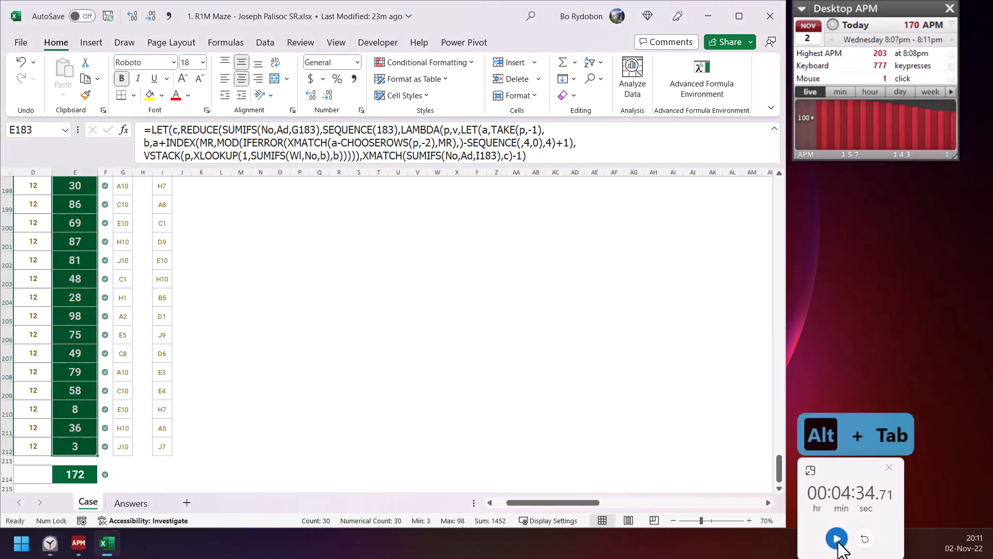
key(ctrl+F3)
key(Escape)
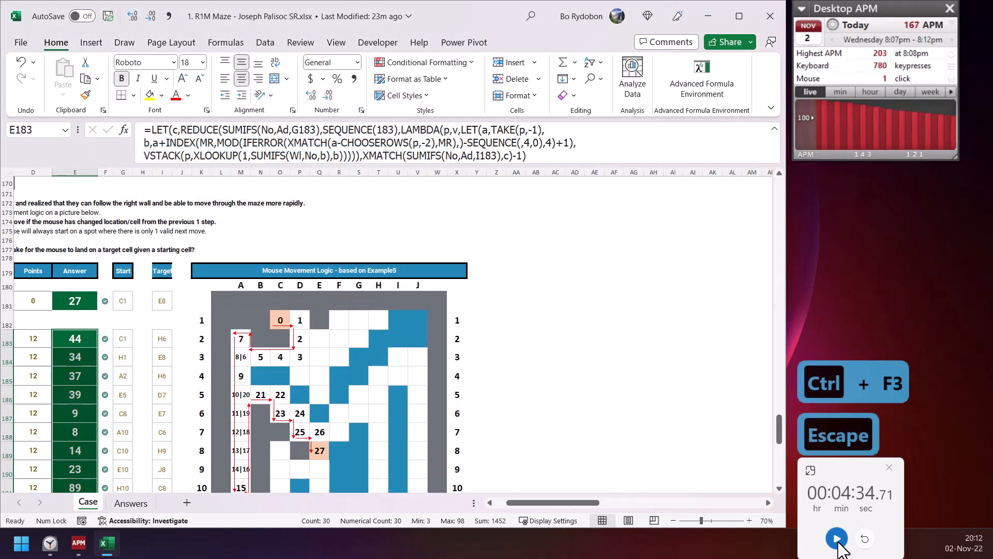
key(alt+F3)
text(a)
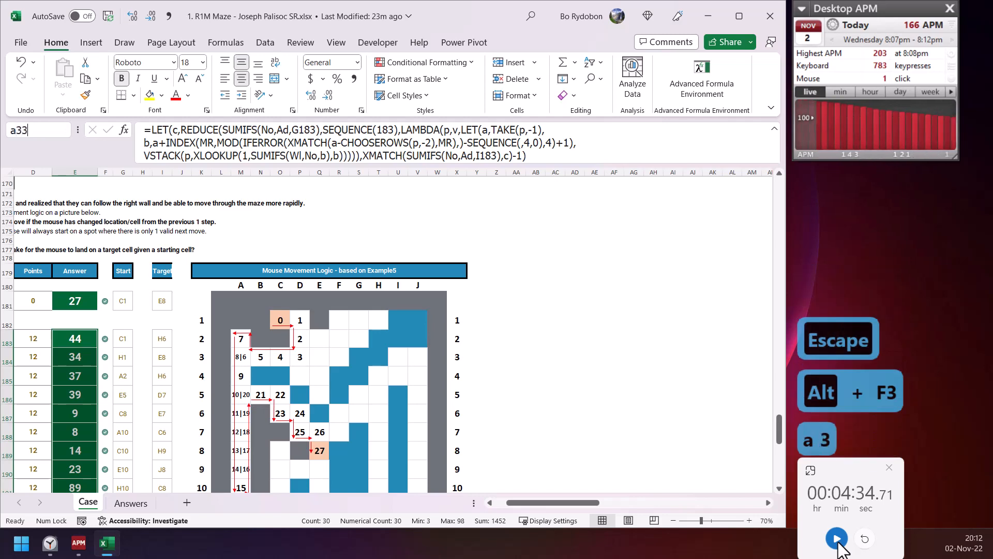
text(33)
key(Return)
key(Right)
key(Right)
key(Right)
key(Right)
key(Right)
key(Right)
key(Right)
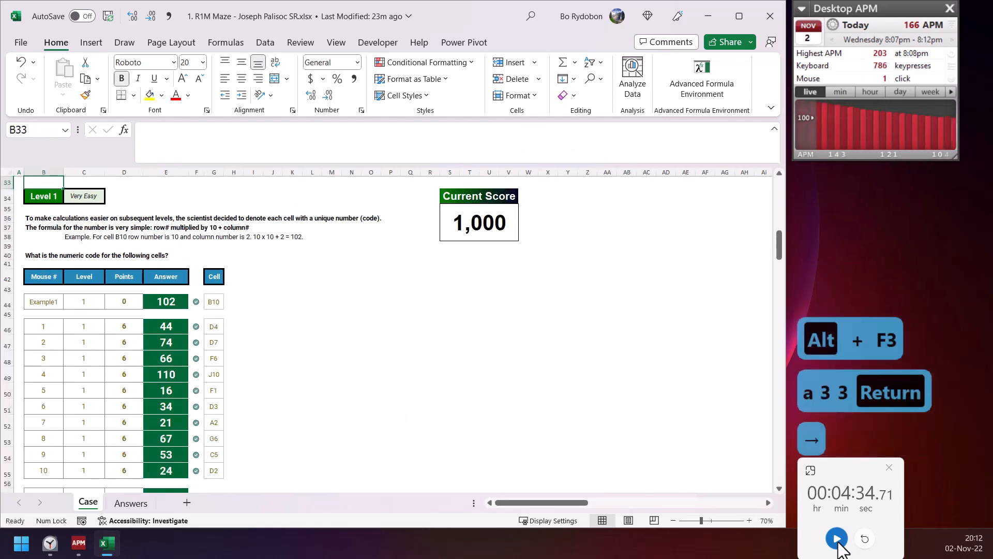
Step: Examine the Level 1 example row and its answer check beside the numeric cell code question
key(Down)
key(Down)
key(Down)
key(Down)
key(Down)
key(Down)
key(Down)
key(Down)
key(Down)
key(Down)
key(Down)
key(Left)
key(Left)
key(Left)
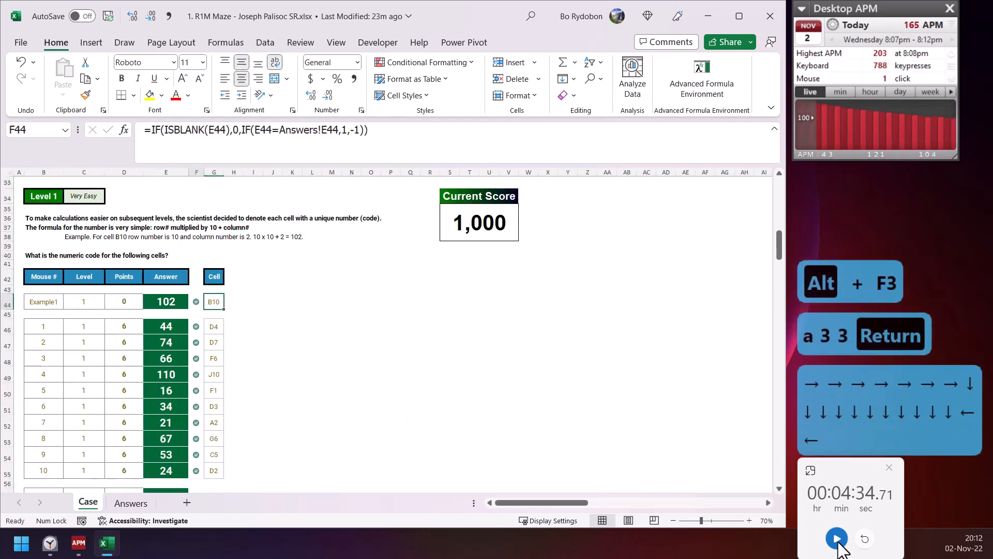
key(Right)
key(Right)
key(Right)
key(Right)
key(Right)
key(Right)
key(Right)
key(Right)
key(Right)
key(Right)
key(Right)
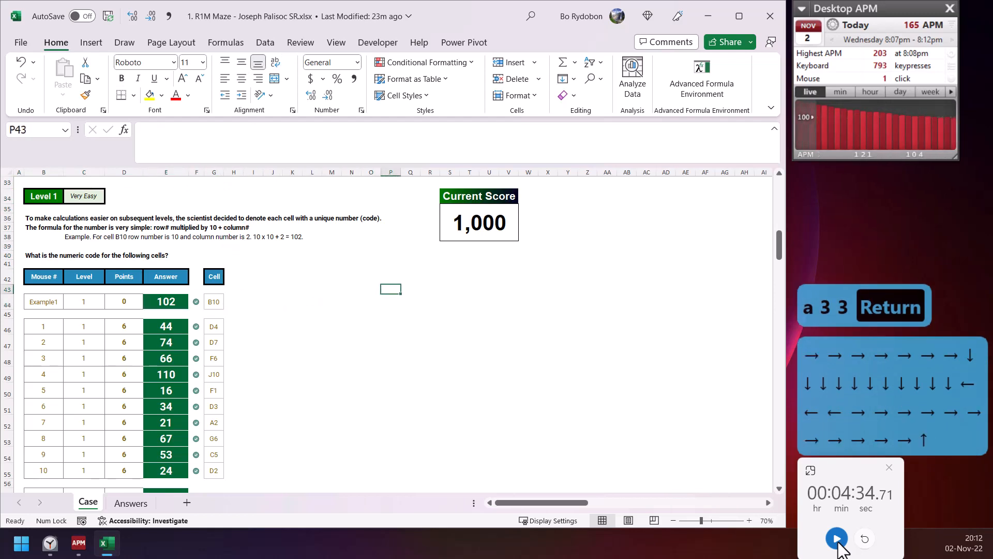
Step: Examine the maze map and the instructions at the beginning of the Case sheet
key(ctrl+Up)
key(ctrl+Up)
key(ctrl+Up)
key(Right)
key(Right)
key(Right)
key(Right)
key(Right)
key(Right)
key(Right)
key(Down)
key(Down)
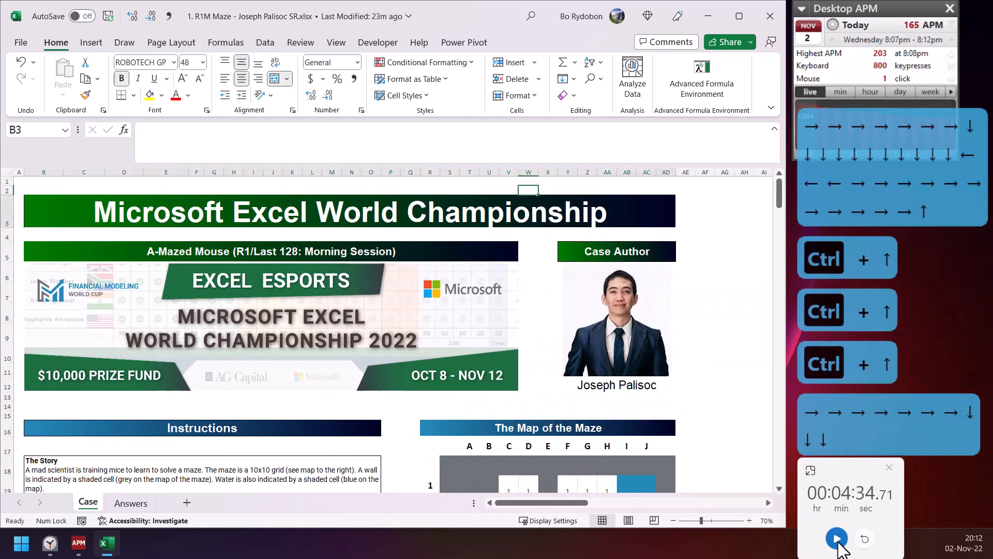
key(Down)
key(Down)
key(Down)
key(Down)
key(Down)
key(Down)
key(Down)
key(Down)
key(Down)
key(Down)
key(Down)
key(Down)
key(Down)
key(Down)
key(Down)
key(Down)
key(Down)
key(Down)
key(Down)
key(Right)
key(Down)
key(Down)
key(Down)
key(Down)
key(Down)
key(Down)
key(Down)
key(Down)
key(Down)
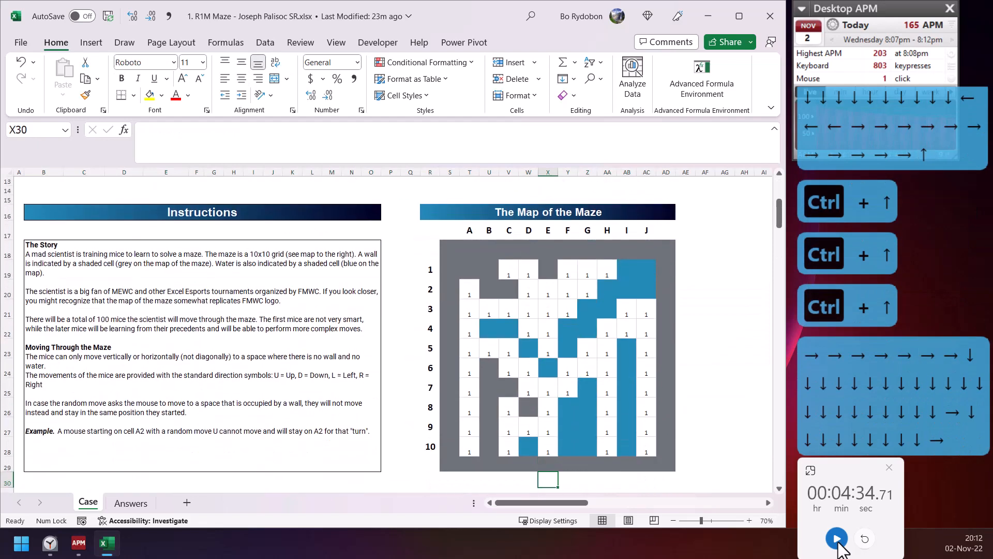
Step: Examine the Dr, MR, Wl, No and Ad helper columns beside the maze map
key(Right)
key(Right)
key(Right)
key(Right)
key(Right)
key(Right)
key(Right)
key(Right)
key(Right)
key(Right)
key(Right)
key(Right)
key(Right)
key(Right)
key(Right)
key(Right)
key(Right)
key(Right)
key(Right)
key(Right)
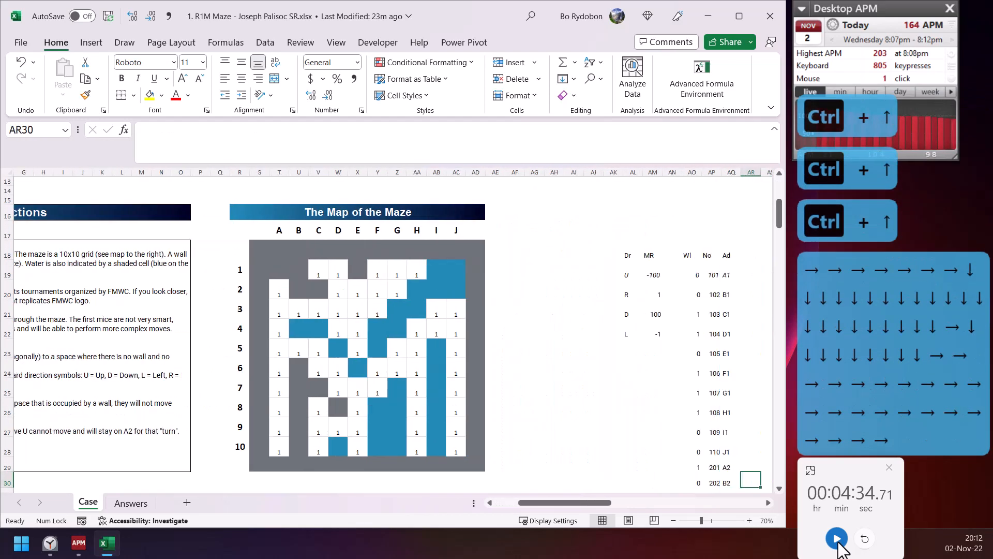
Step: Enter =WRAPROWS(AP19#,10) in AU19 to lay out the No cell codes as a grid ten columns wide
key(Right)
key(Right)
key(Right)
key(Right)
key(Right)
key(Right)
key(Right)
key(Right)
key(Right)
key(Right)
key(Right)
key(Left)
key(Left)
key(Left)
key(Left)
key(Left)
key(Left)
key(Left)
key(Left)
key(Up)
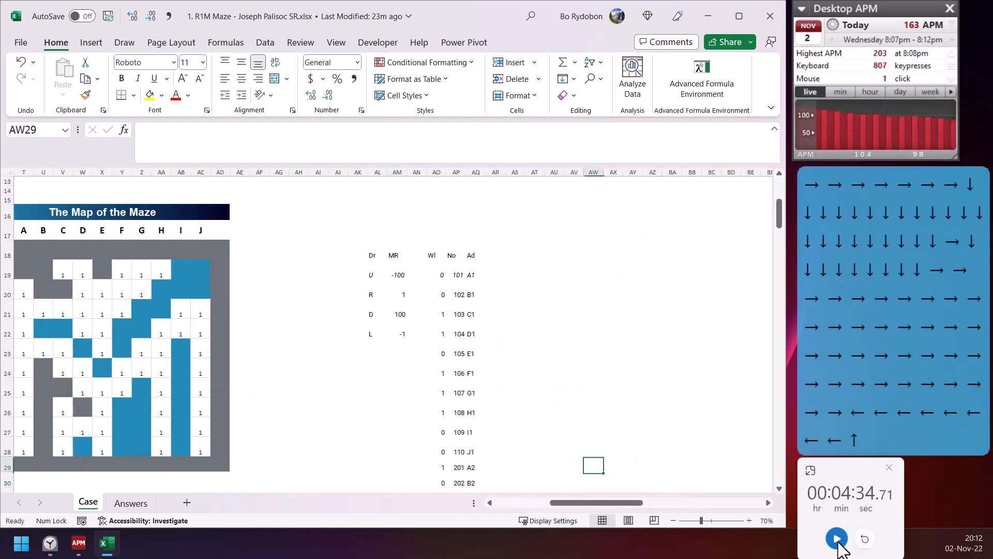
key(Up)
key(Up)
key(Up)
key(Up)
key(Up)
key(Up)
key(Up)
key(Up)
key(Up)
key(Up)
key(Up)
key(Up)
key(Down)
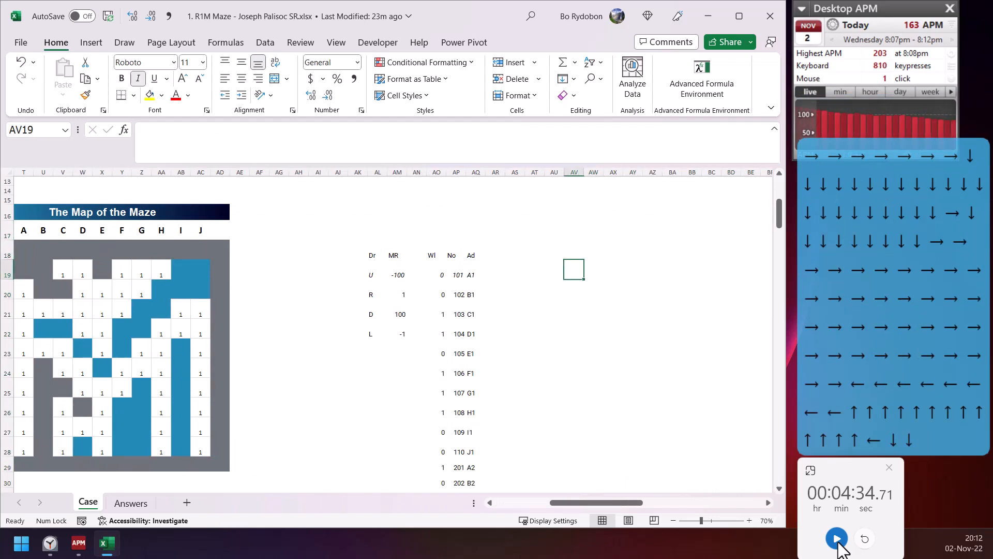
text(=)
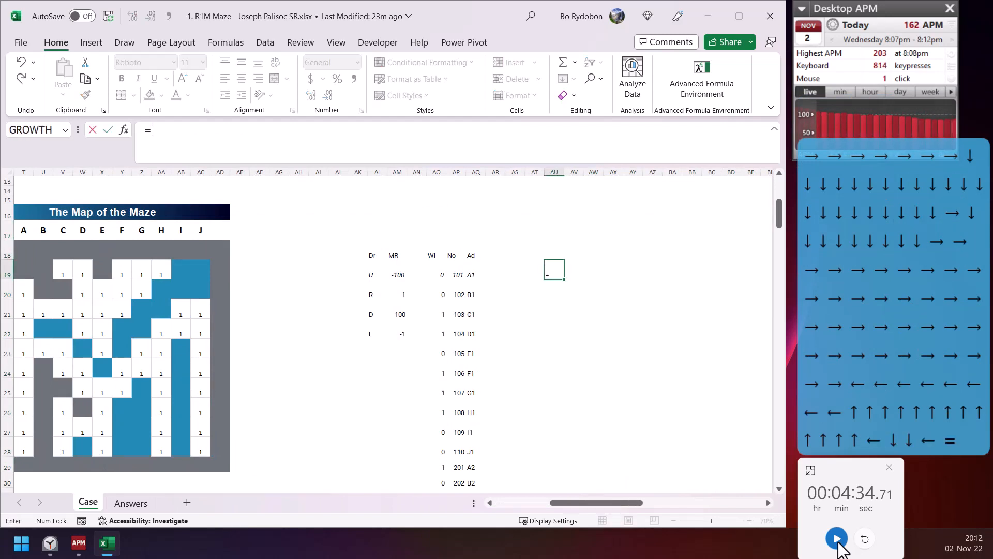
text(wra)
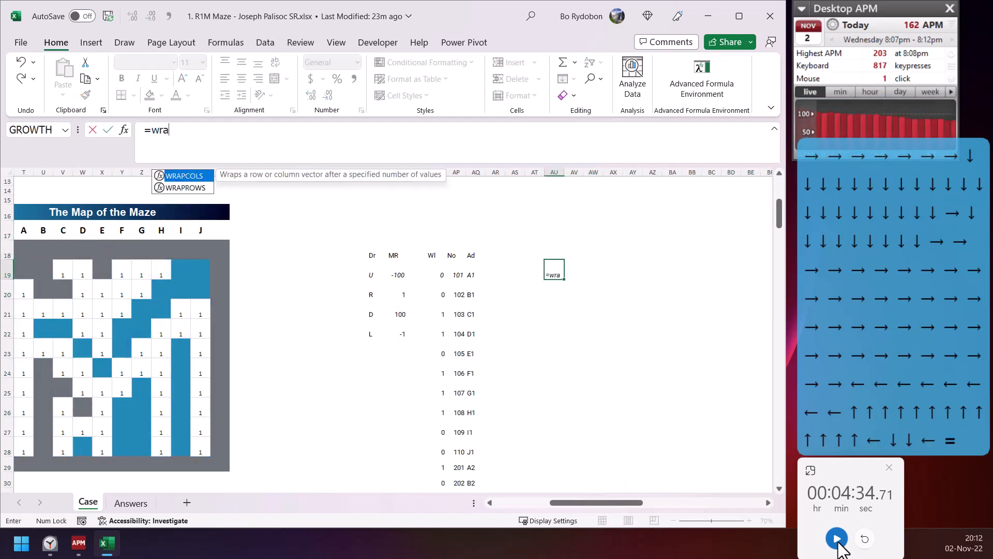
key(Down)
key(Tab)
key(Left)
key(Left)
key(Left)
key(Left)
key(Left)
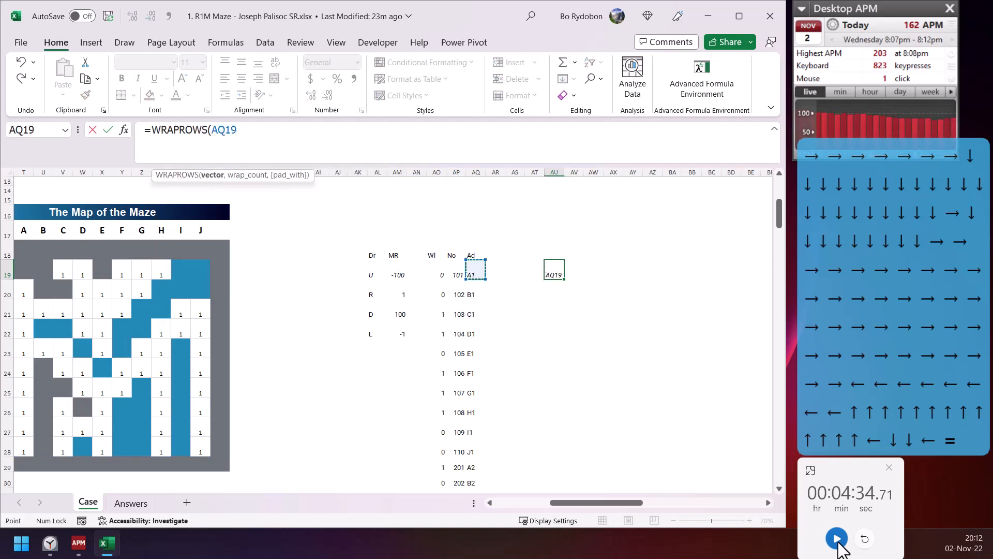
text(#,10)
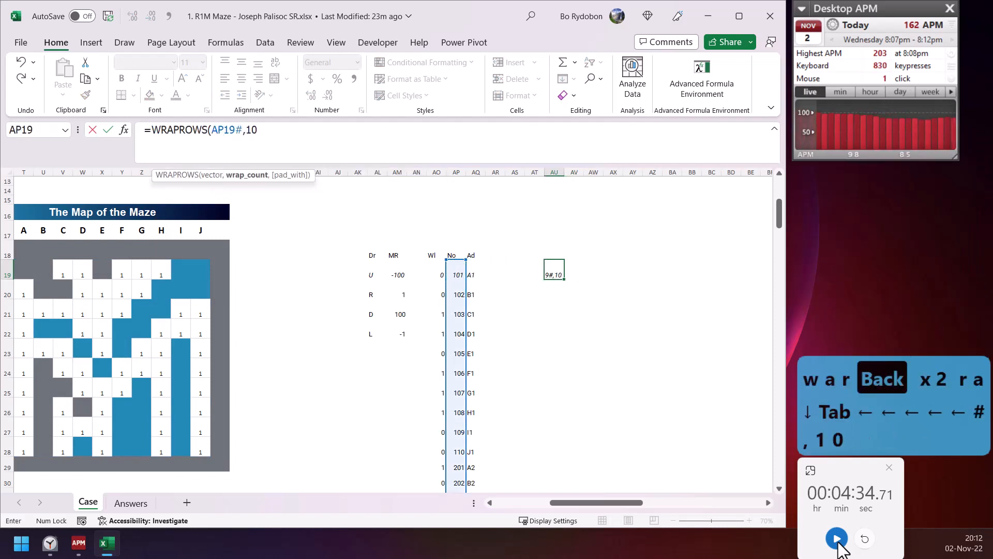
key(Return)
key(Up)
key(Up)
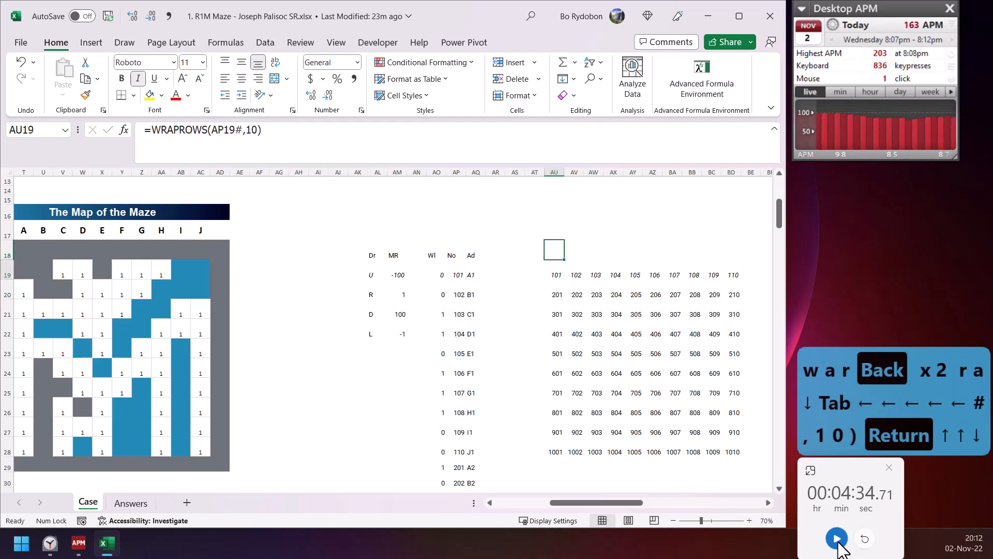
Step: Enter =WRAPROWS(Ad,10) in AU30 to lay out the cell addresses as a grid ten columns wide
key(Down)
key(Down)
key(Down)
key(Down)
key(Down)
key(Down)
key(Down)
key(Down)
key(Down)
key(Down)
key(Down)
key(Down)
key(Down)
key(Down)
key(Down)
key(Down)
key(Up)
key(Up)
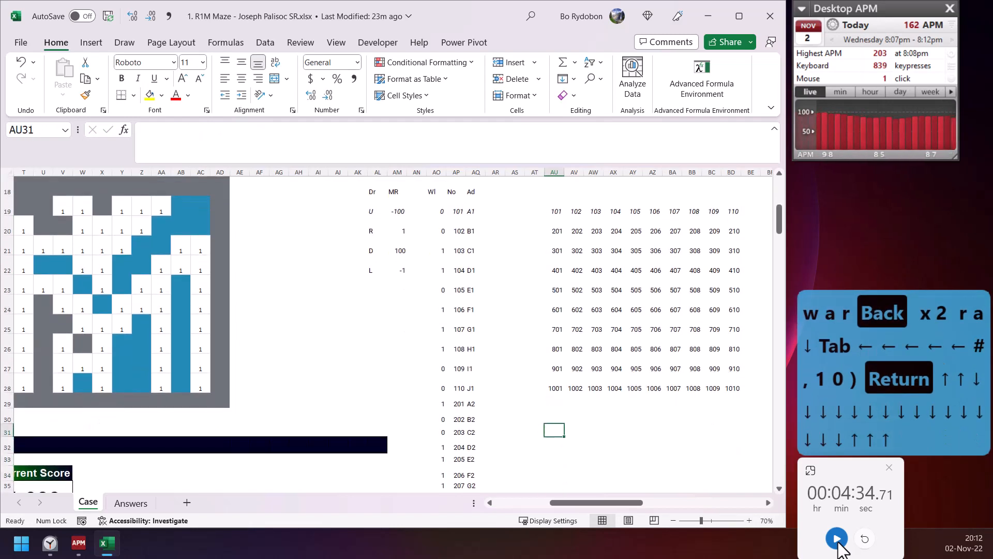
text(=wr)
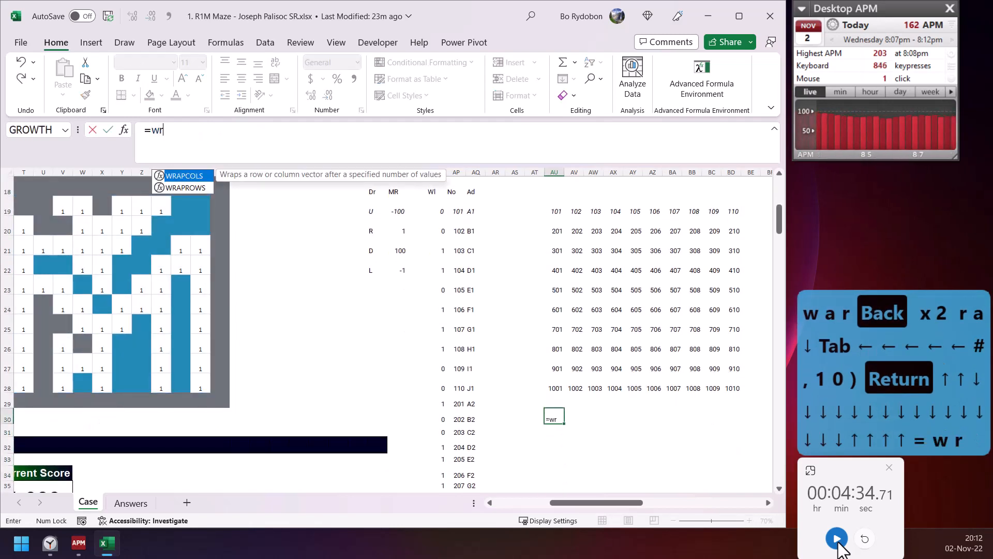
key(Down)
key(Tab)
key(Left)
key(Left)
key(Left)
key(Left)
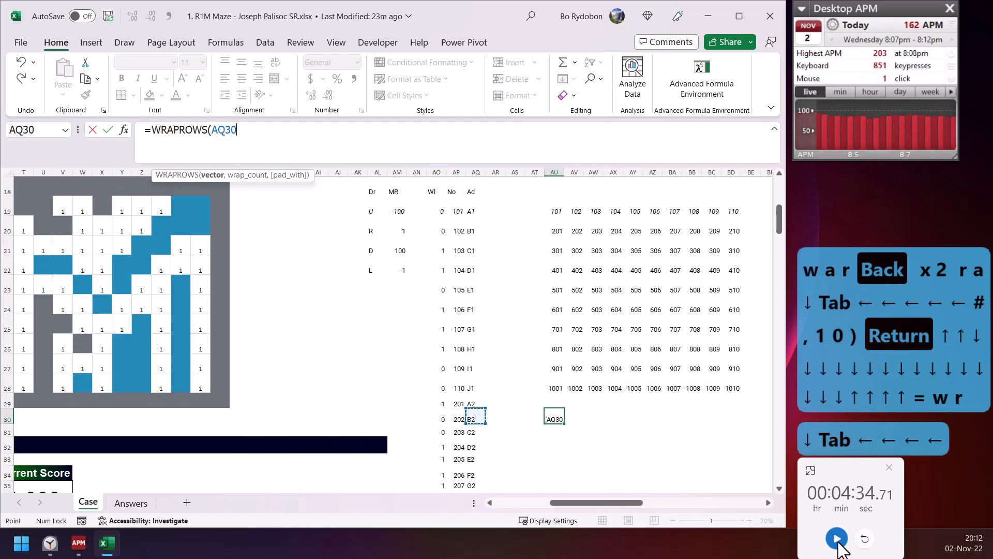
key(BackSpace)
key(BackSpace)
key(BackSpace)
key(BackSpace)
text(ad,)
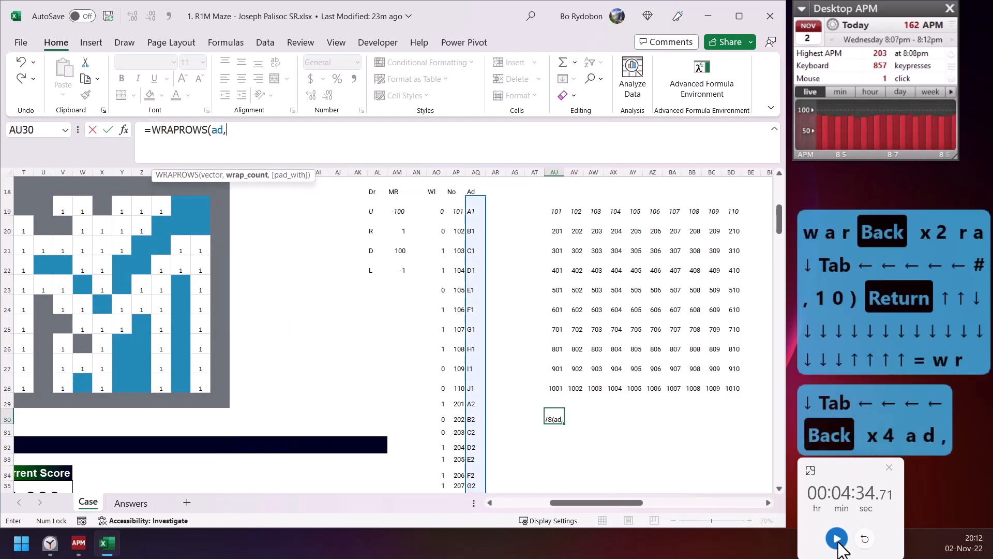
text(10))
key(Return)
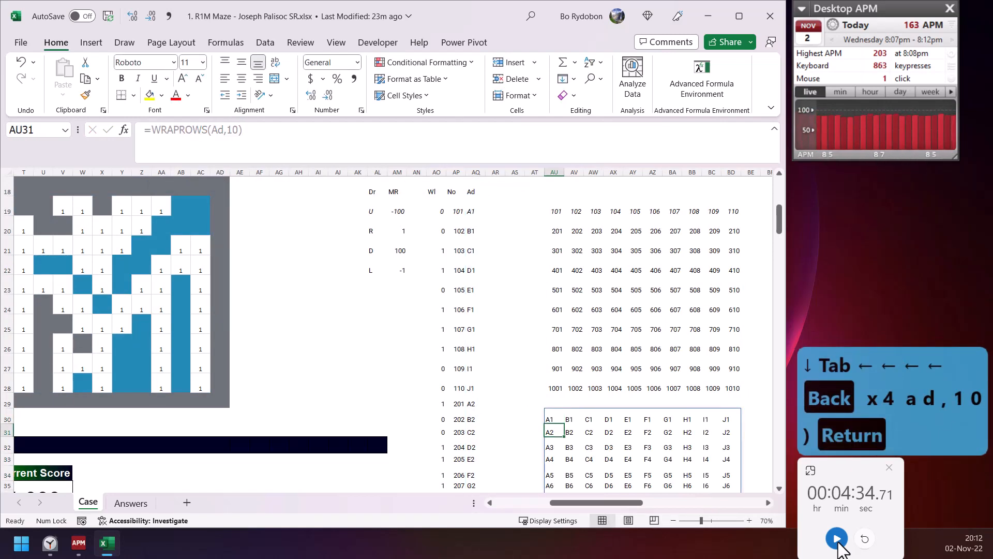
Step: Examine how the numeric codes around cell 802 change between neighbouring rows and columns of the grid
key(Up)
key(Up)
key(Up)
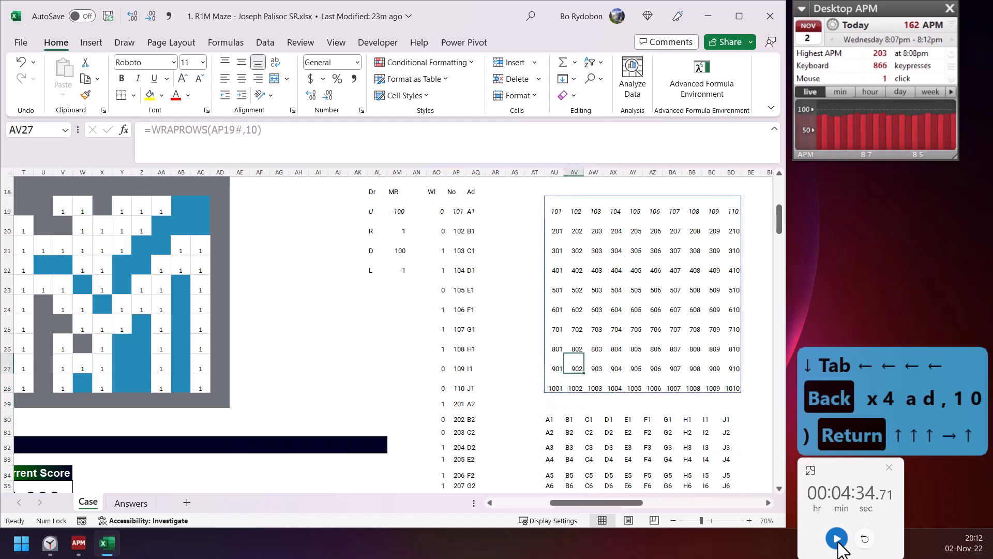
key(Up)
key(Up)
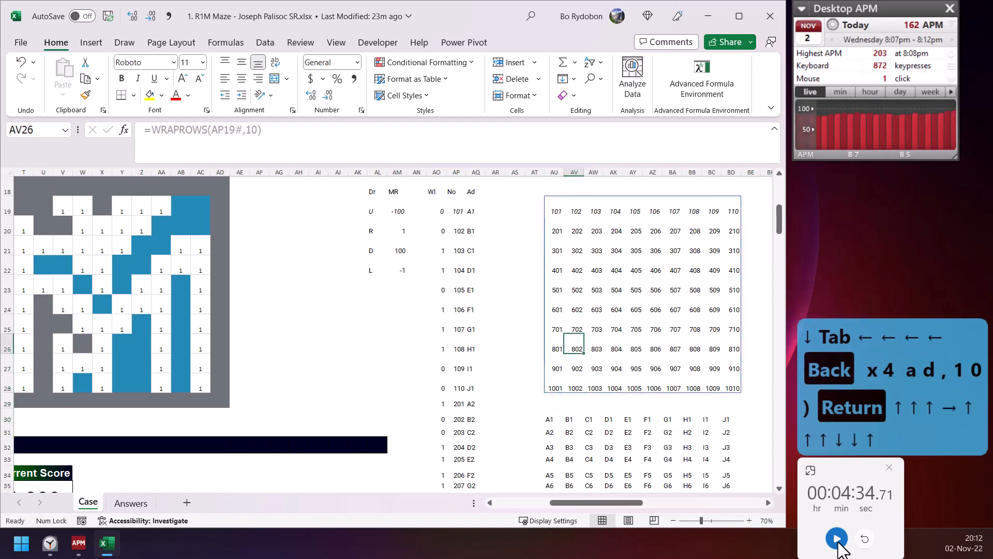
key(Left)
key(Right)
key(Down)
Step: Lay out the move directions as a cross with U in AL25, R in AM26, D in AL27 and L in AK26
key(Left)
key(Left)
key(Left)
key(Left)
key(Left)
key(Left)
key(Left)
key(Left)
key(Left)
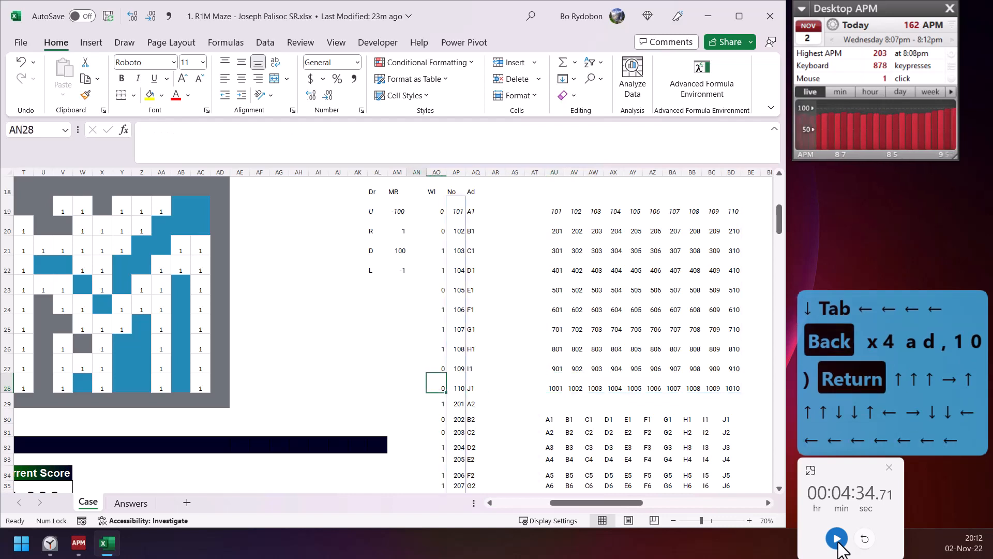
key(Up)
key(Up)
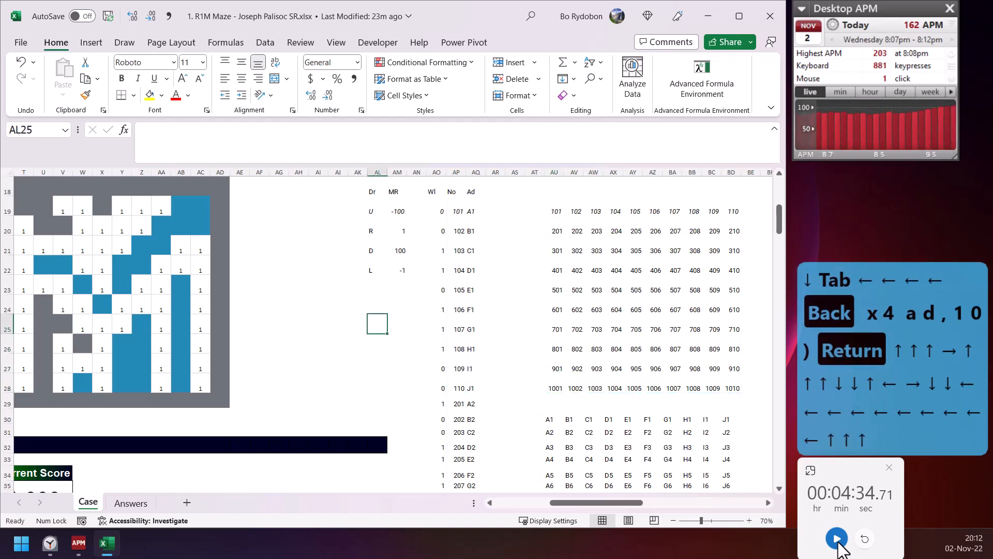
text(U)
key(Return)
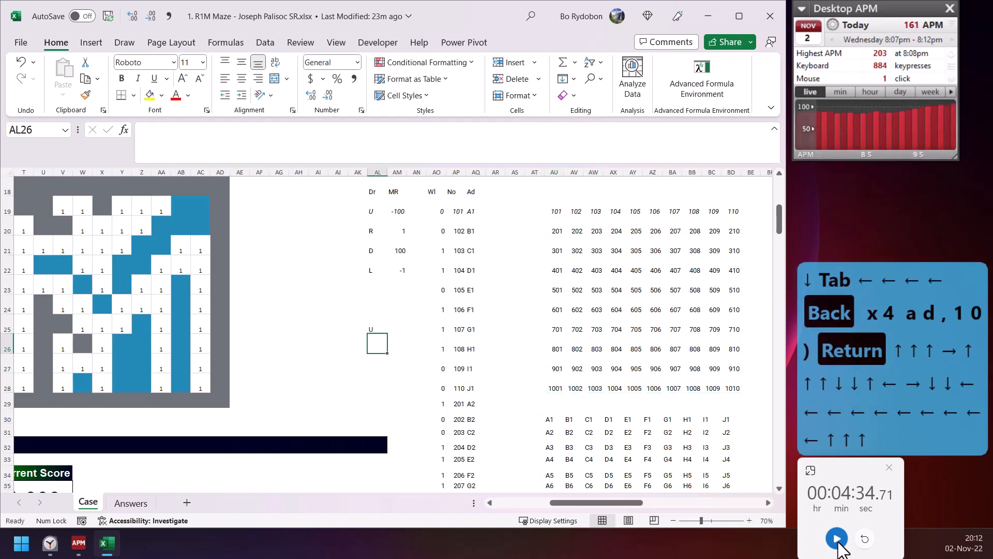
text(D)
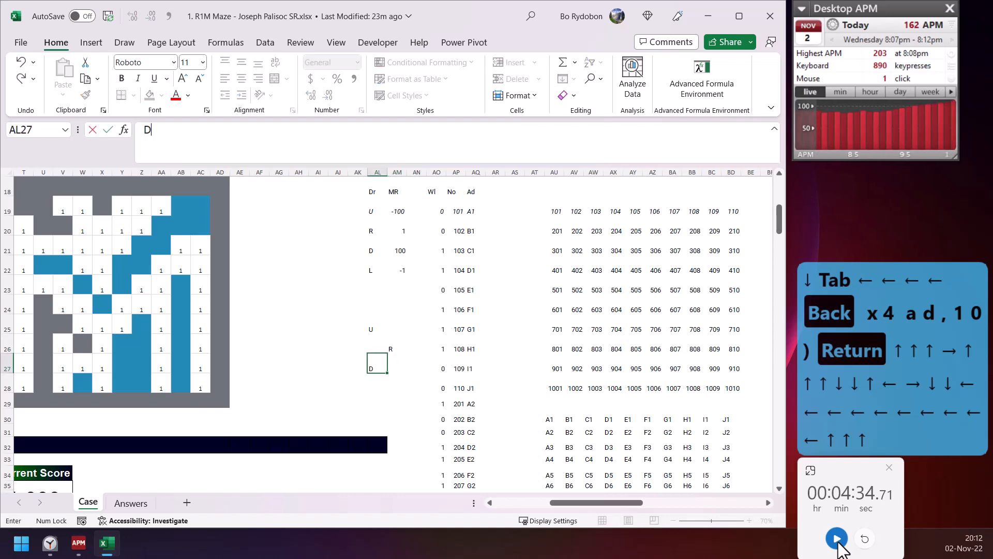
key(Up)
key(Left)
text(L)
key(Down)
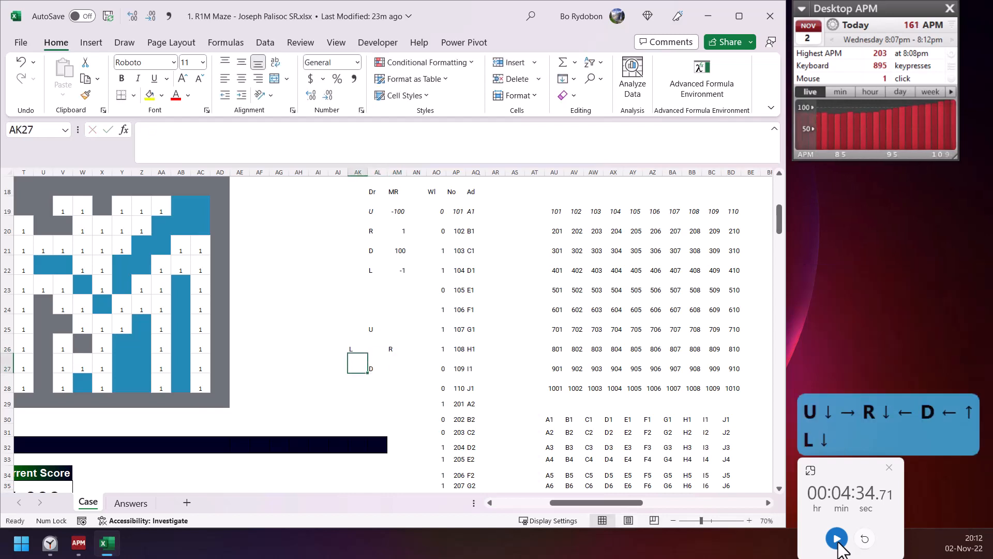
Step: Copy the Level 2 LET formula text from E74, mouse 11's answer, into K74 with its references unchanged
key(Down)
key(Down)
key(Down)
key(Down)
key(Down)
key(Down)
key(Down)
key(Down)
key(Down)
key(Down)
key(Down)
key(Down)
key(Down)
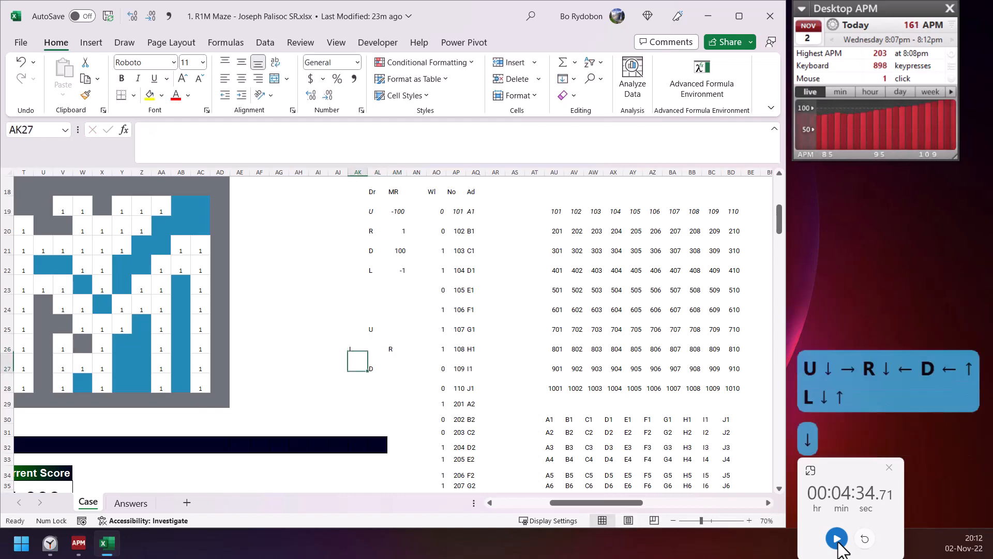
key(Down)
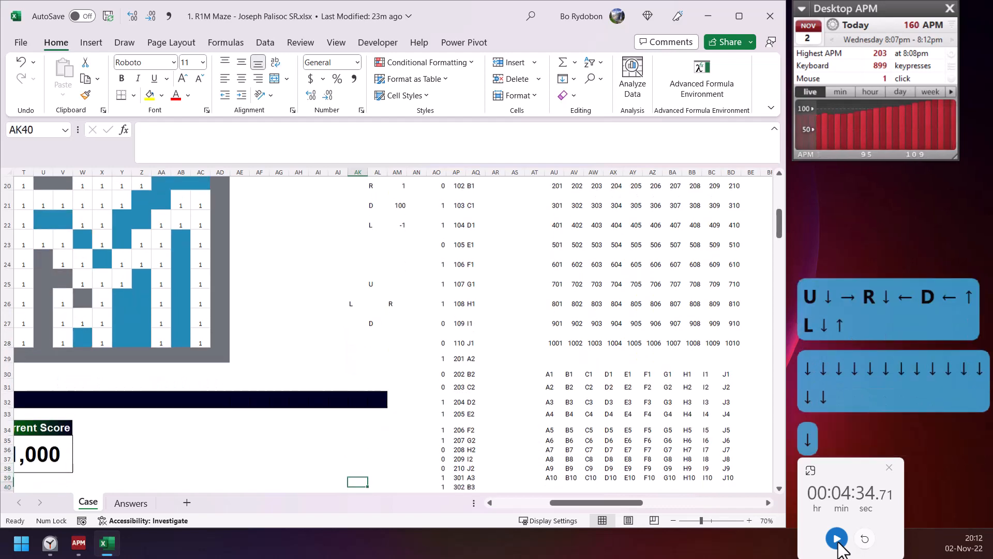
key(ctrl+Down)
key(Left)
key(Left)
key(Left)
key(Left)
key(Left)
key(Left)
key(Left)
key(Left)
key(Left)
key(Left)
key(Left)
key(Left)
key(Left)
key(Left)
key(Left)
key(Left)
key(Left)
key(Left)
key(Left)
key(Left)
key(Left)
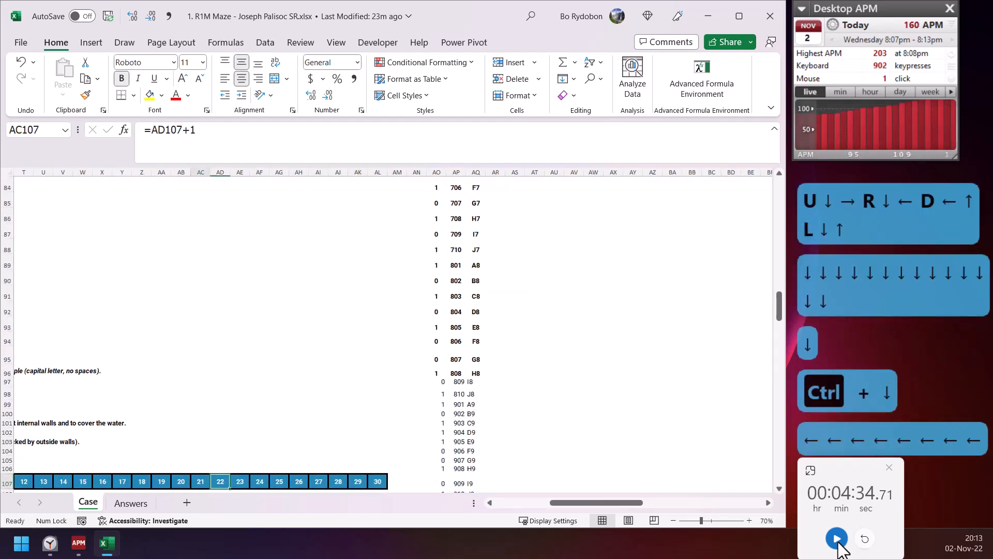
key(Down)
key(Down)
key(Right)
key(Right)
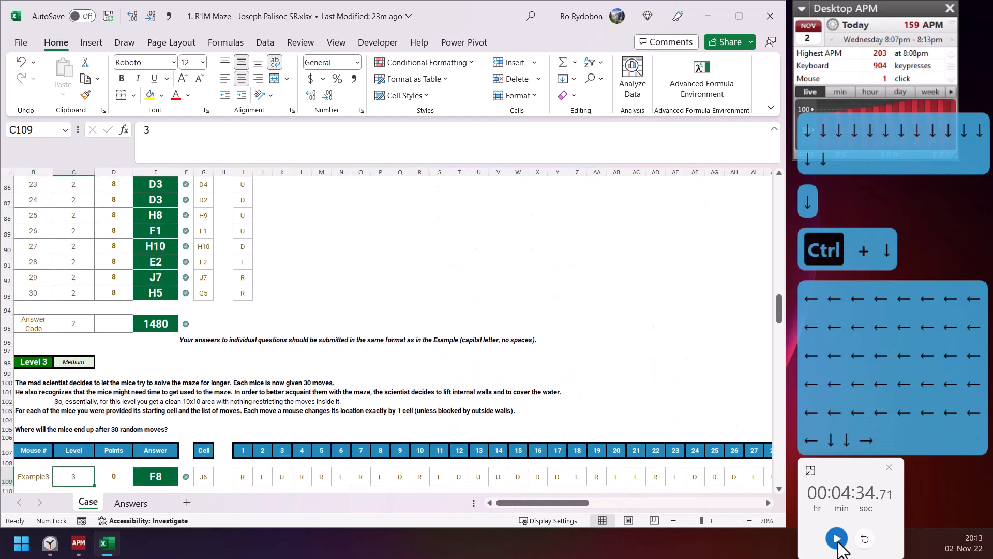
key(Up)
key(Up)
key(Up)
key(Up)
key(Up)
key(Up)
key(Up)
key(Up)
key(Up)
key(Up)
key(Up)
key(Up)
key(Up)
key(Up)
key(Up)
key(Up)
key(Up)
key(Up)
key(Up)
key(Up)
key(Up)
key(Up)
key(Right)
key(Right)
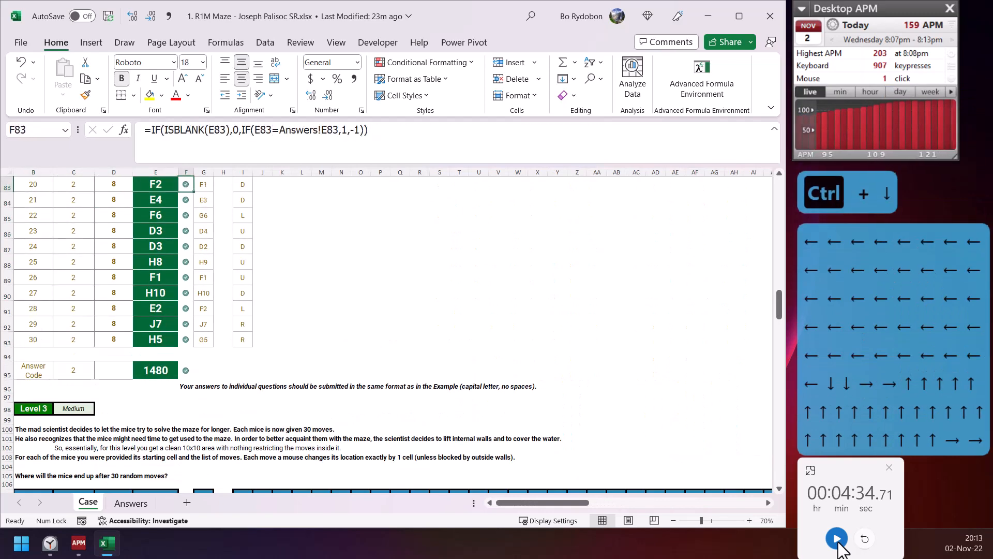
key(Up)
key(Up)
key(Up)
key(Up)
key(Up)
key(Down)
key(Left)
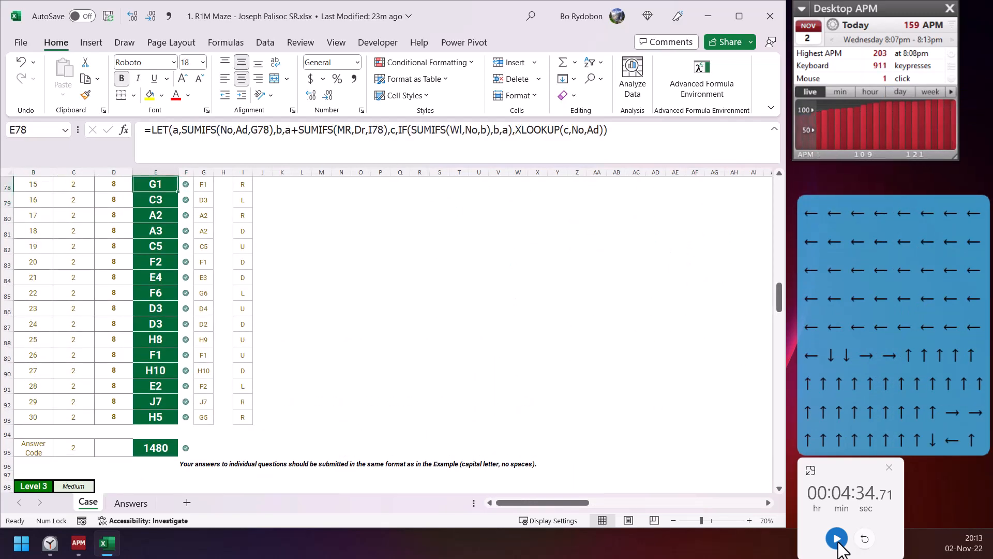
key(Up)
key(Up)
key(Up)
key(Up)
key(Up)
key(Up)
key(Up)
key(Down)
key(Down)
key(Down)
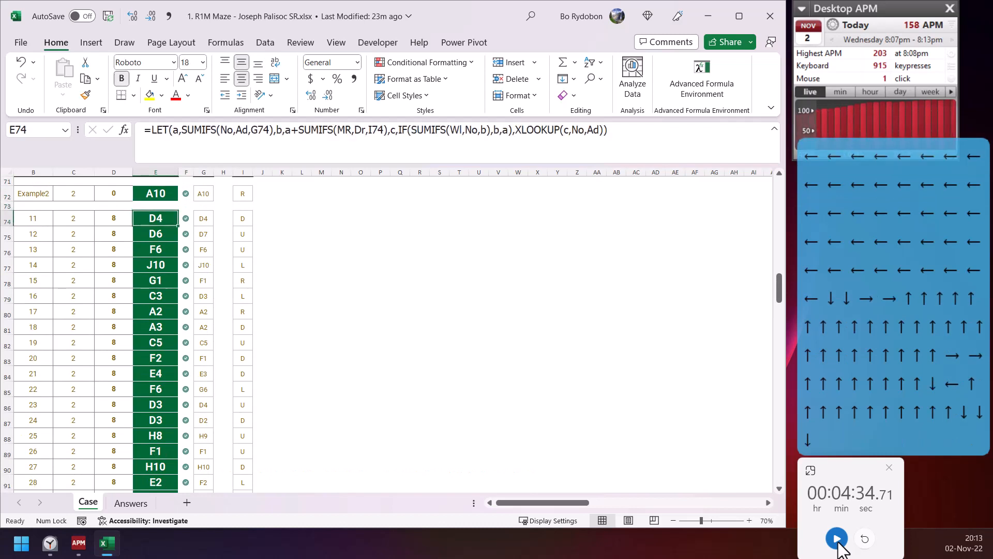
key(F2)
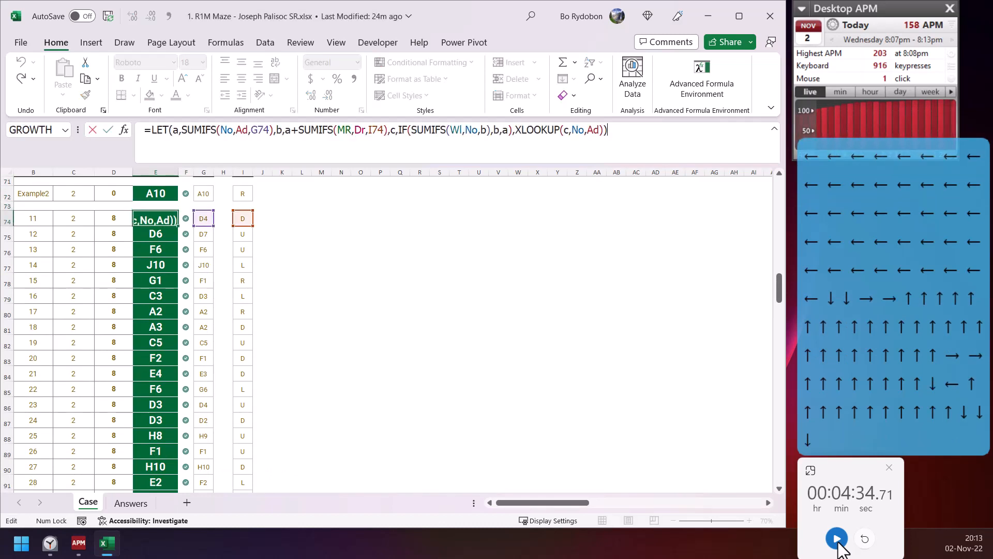
key(ctrl+a)
key(ctrl+c)
key(Escape)
key(Right)
key(Right)
key(Right)
key(Right)
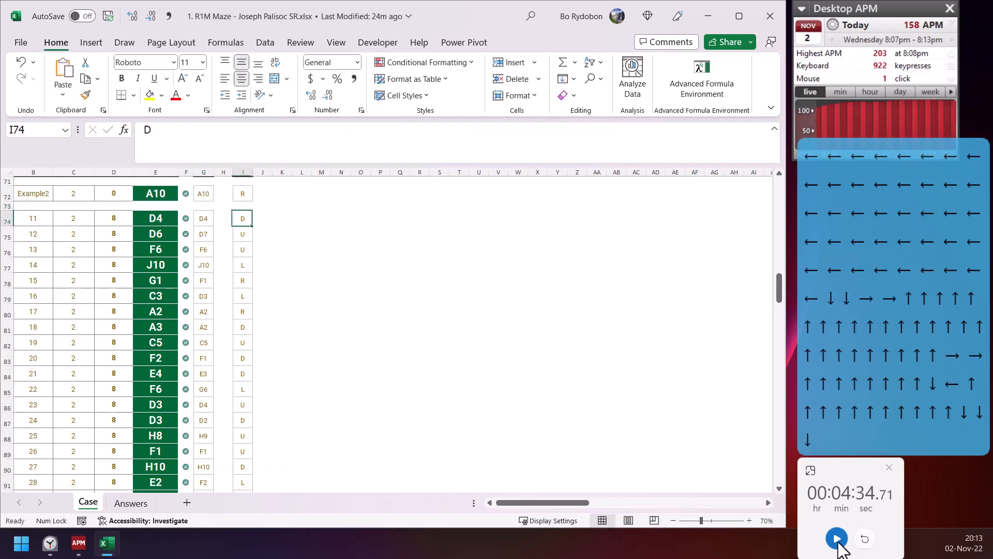
key(Right)
key(Right)
key(ctrl+v)
Step: Replace the final XLOOKUP(c,No,Ad) in K74's LET formula with a, so the cell returns the starting cell's code
key(F2)
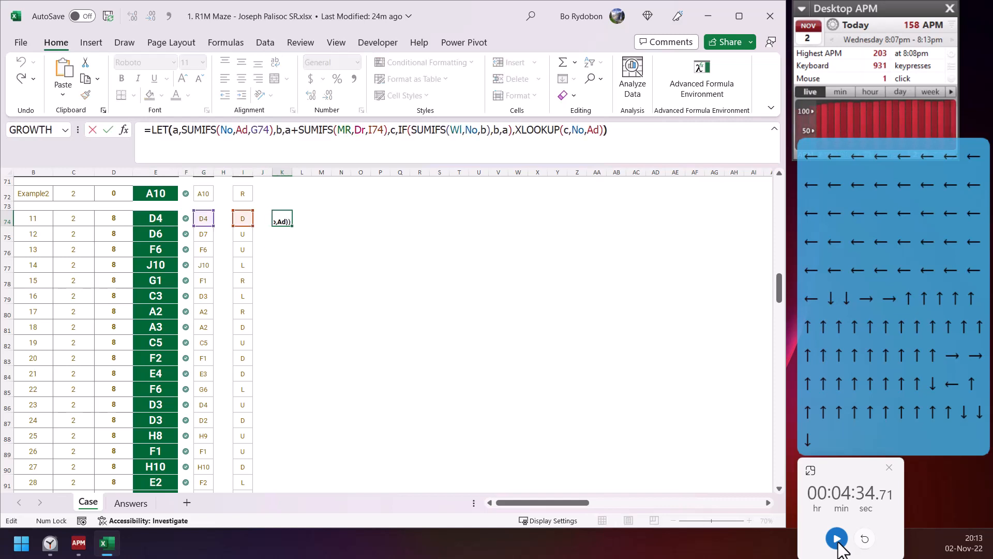
key(Left)
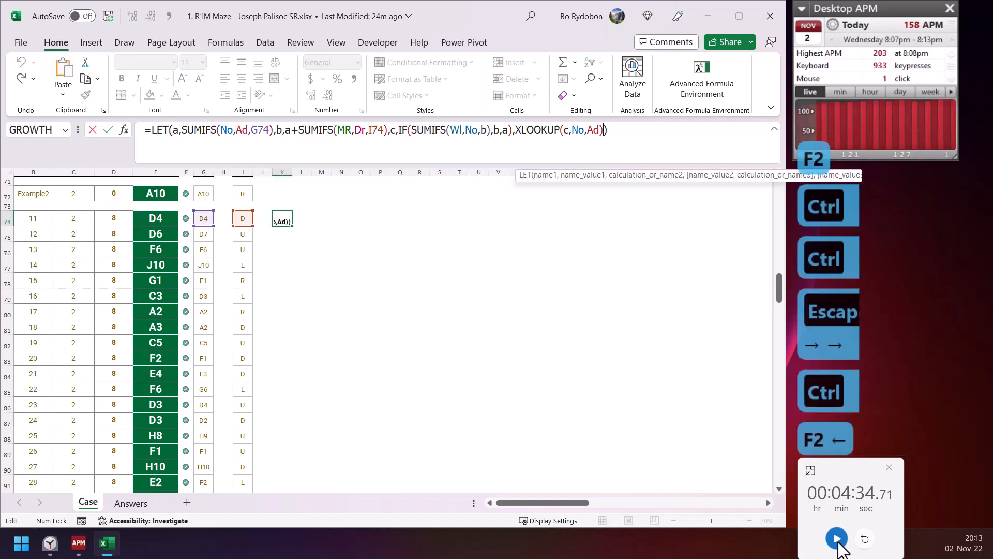
key(shift+Left)
key(shift+Left)
key(shift+Left)
key(shift+Left)
key(shift+Left)
key(shift+Left)
key(shift+Left)
key(shift+Left)
key(shift+Left)
key(shift+Left)
key(shift+Left)
key(shift+Left)
key(shift+Left)
key(shift+Left)
key(shift+Left)
key(shift+Left)
text(a)
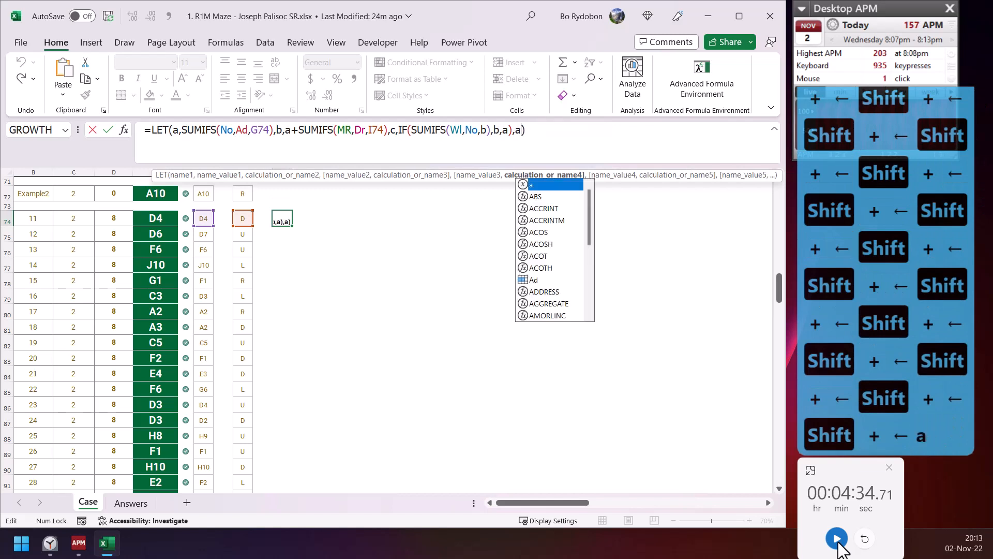
key(Return)
key(Up)
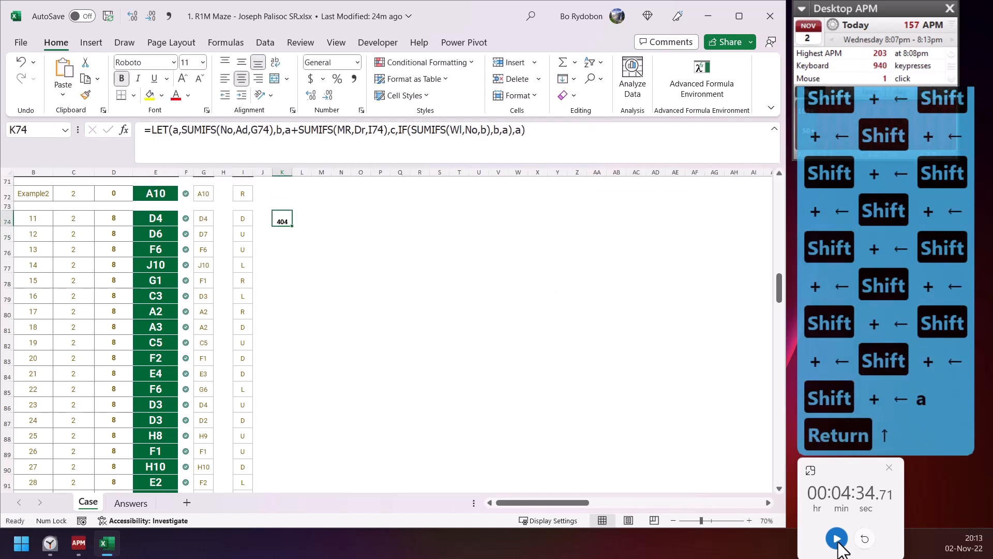
key(F2)
key(Left)
key(BackSpace)
text(b)
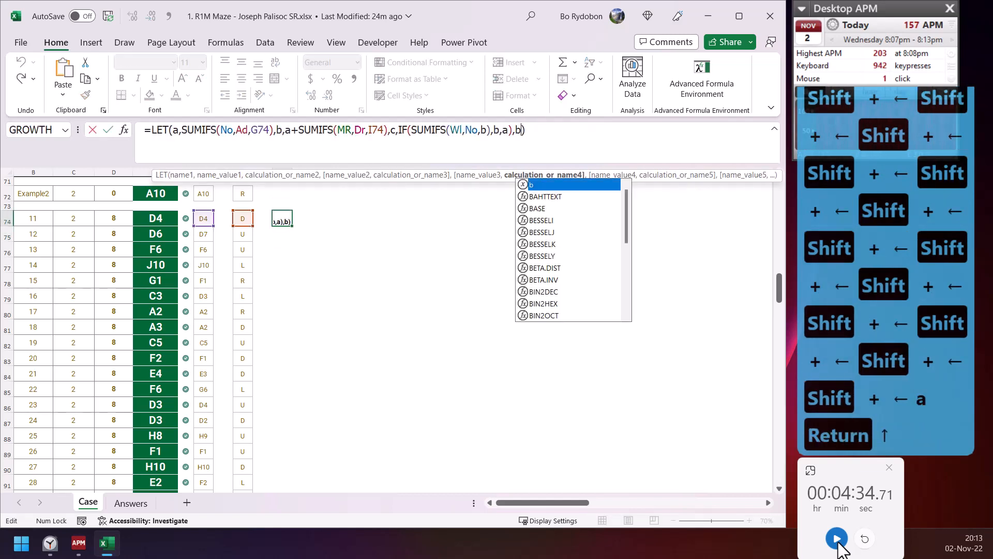
key(ctrl+Return)
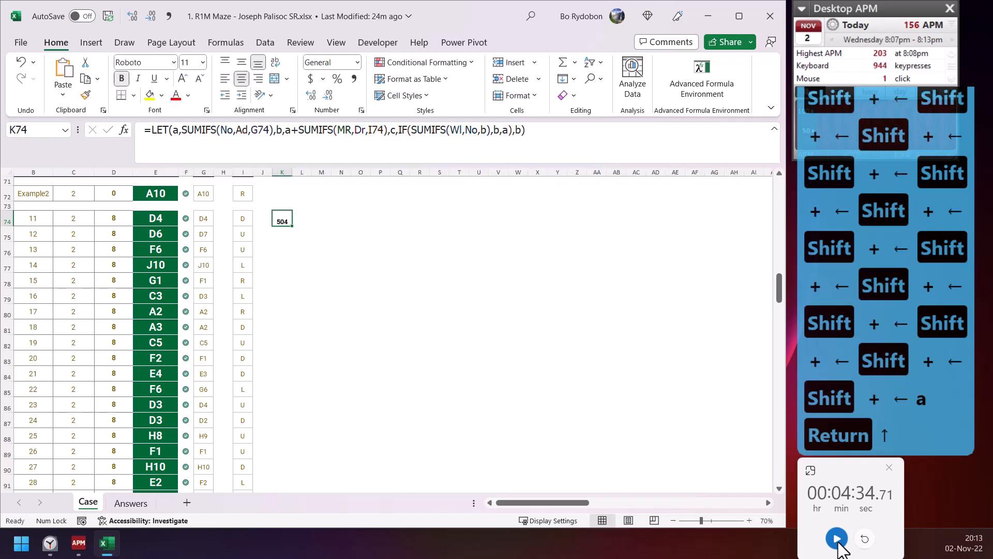
key(ctrl+z)
key(Right)
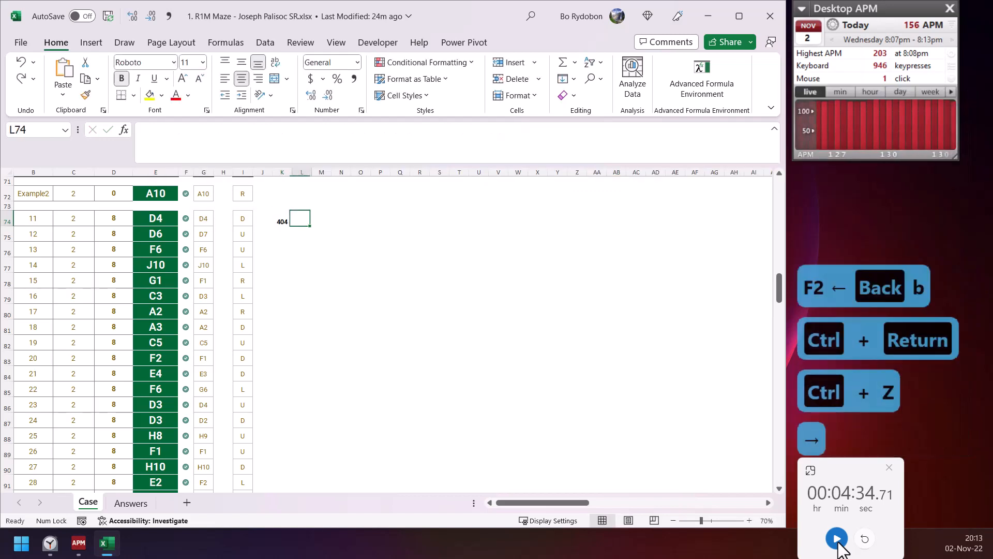
Step: Copy K74's LET formula text into L74 and change its final argument to b to return the attempted target's code
key(Left)
key(F2)
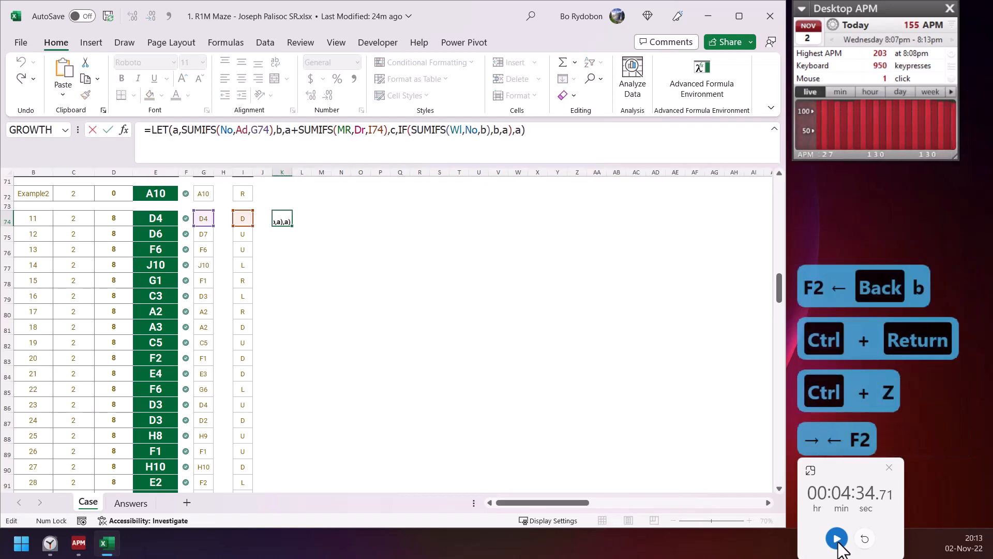
key(ctrl+a)
key(ctrl+c)
key(Escape)
key(Right)
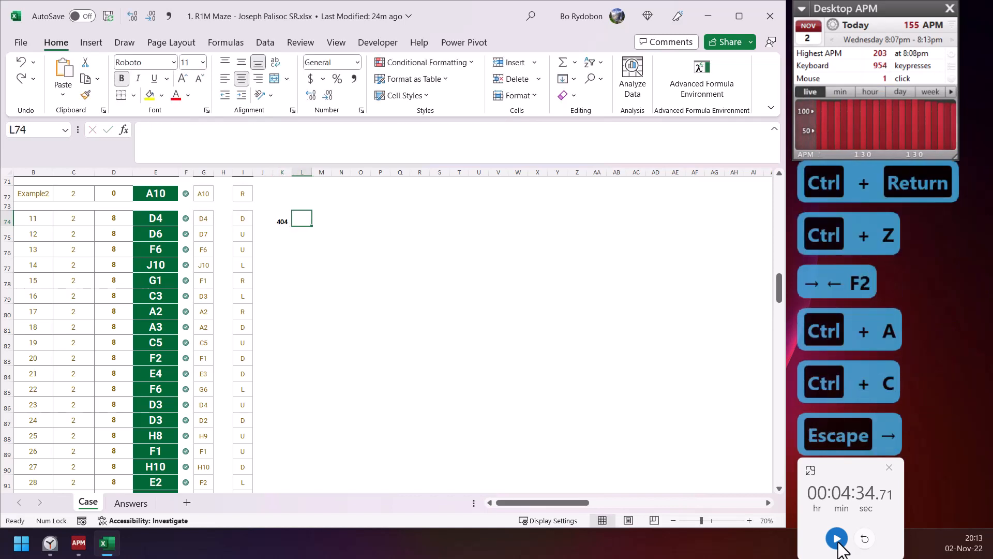
key(F2)
key(ctrl+v)
key(BackSpace)
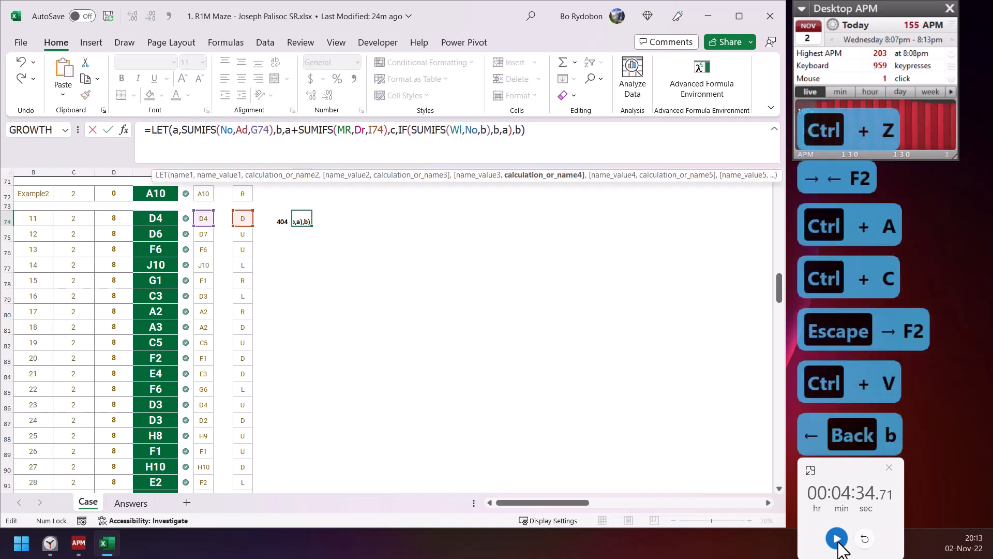
key(Return)
key(Up)
key(Right)
key(Left)
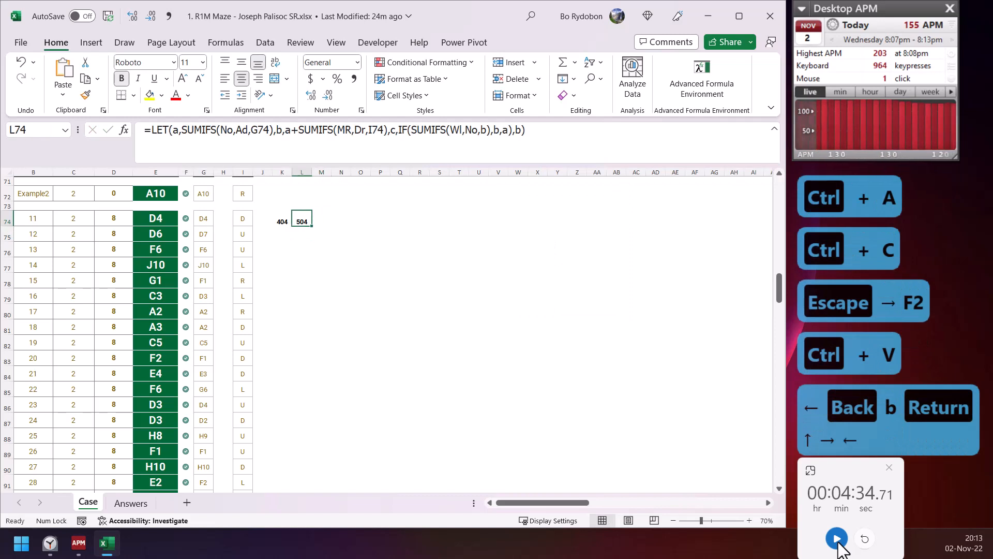
Step: Enter the same LET formula in M74 with c as its final argument to return the code after the wall check
key(Right)
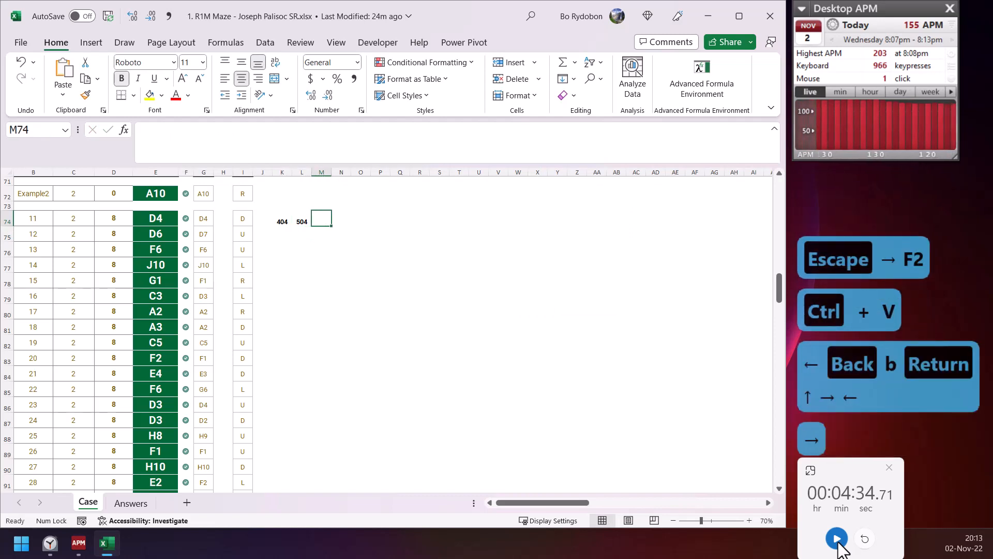
key(F2)
key(ctrl+v)
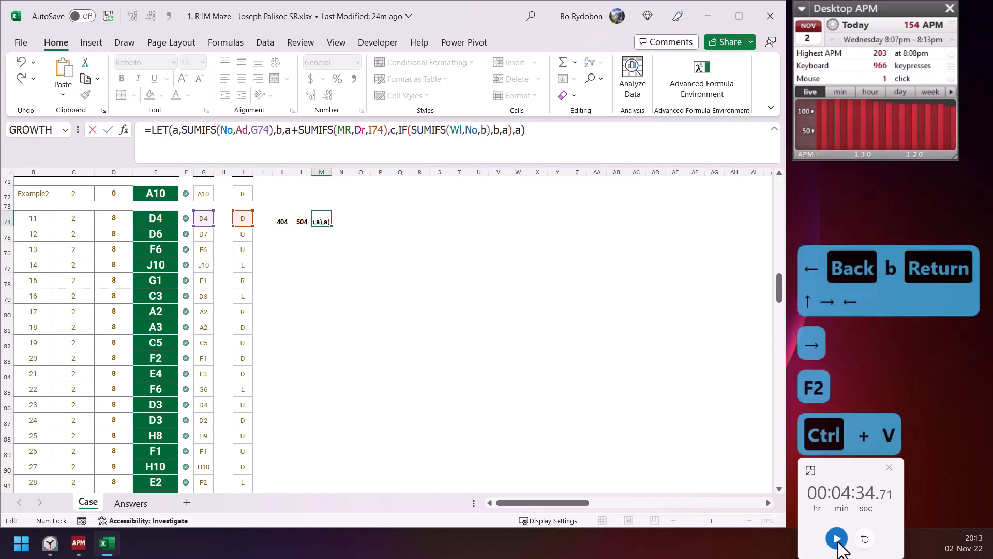
key(Left)
key(BackSpace)
text(c)
key(Return)
key(Up)
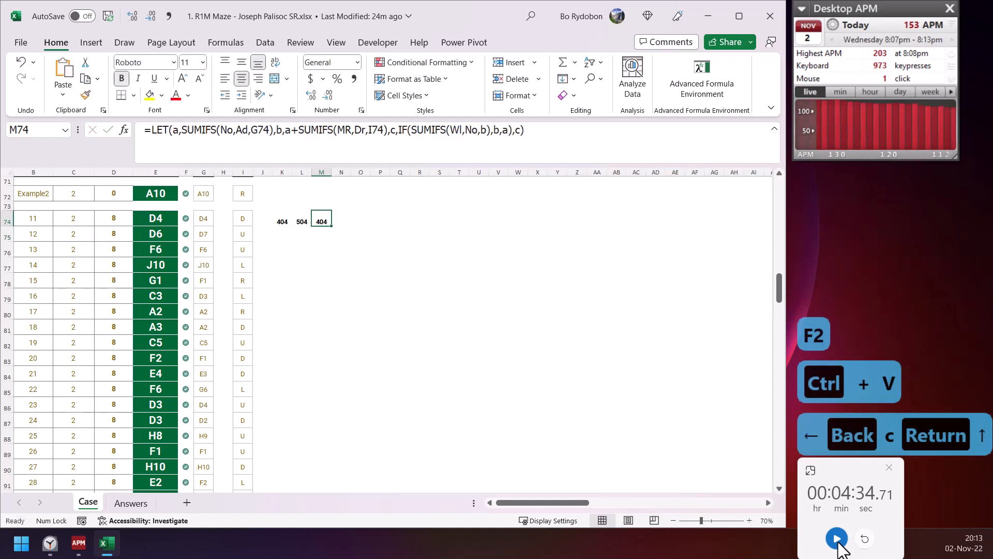
Step: Fill the formulas in K74:M74 down through row 81
key(Left)
key(Left)
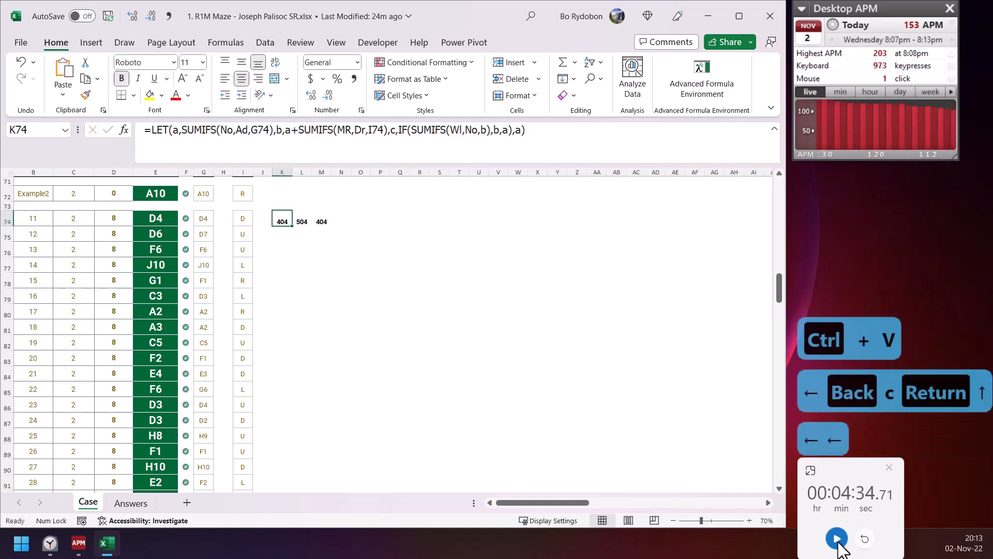
key(shift+Right)
key(shift+Right)
key(shift+Down)
key(shift+Down)
key(shift+Down)
key(shift+Down)
key(shift+Down)
key(shift+Down)
key(shift+Down)
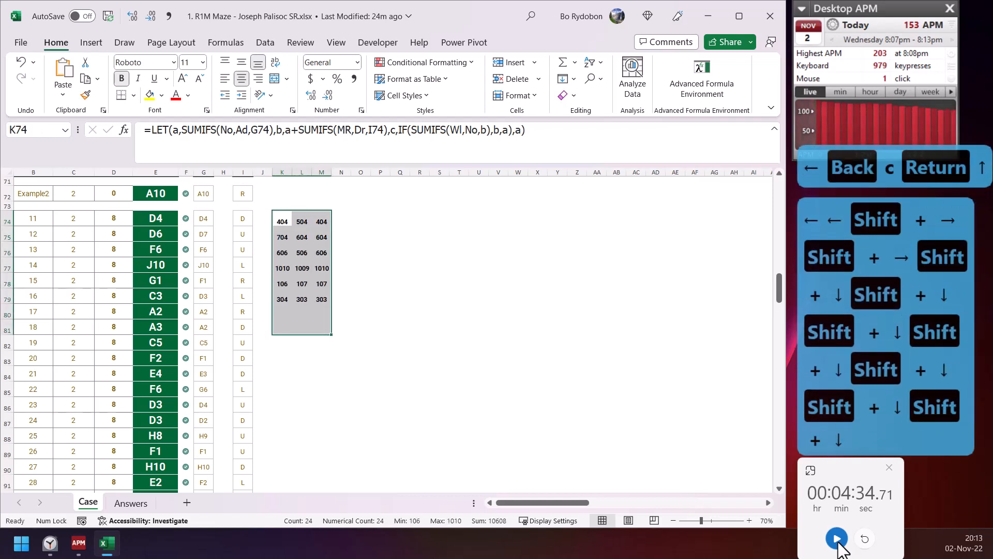
key(Down)
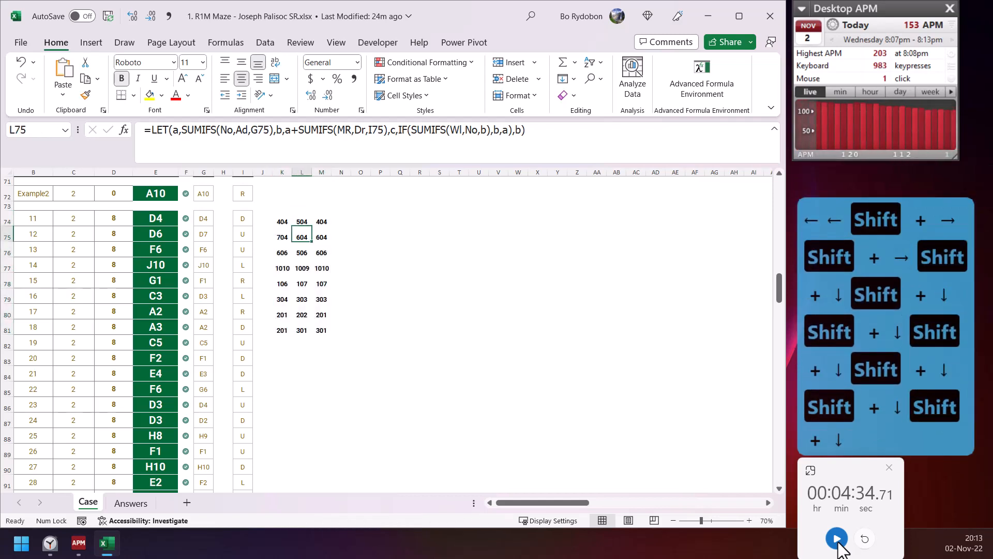
key(Right)
key(Right)
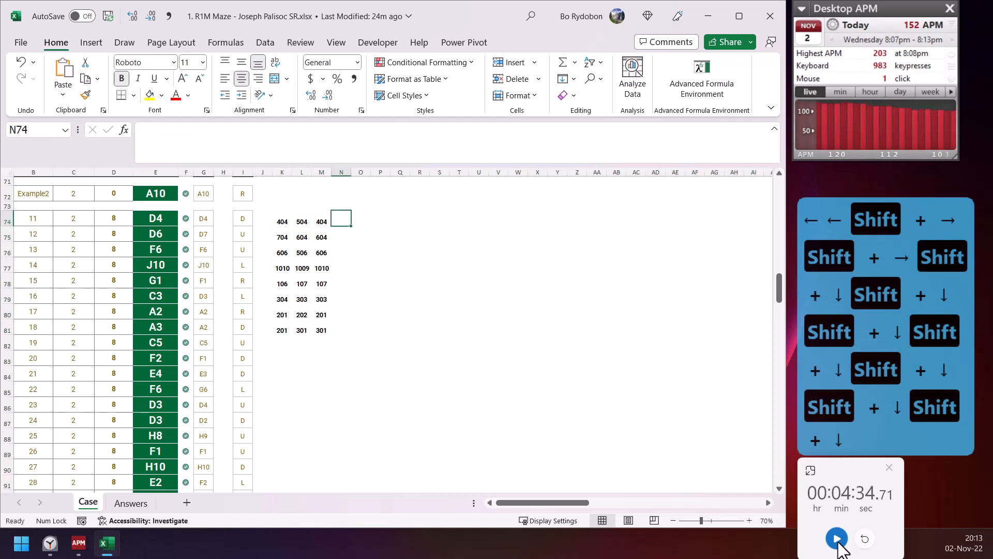
key(Left)
key(Left)
key(Left)
key(Left)
key(Left)
key(Left)
key(Left)
key(Left)
key(Left)
key(Left)
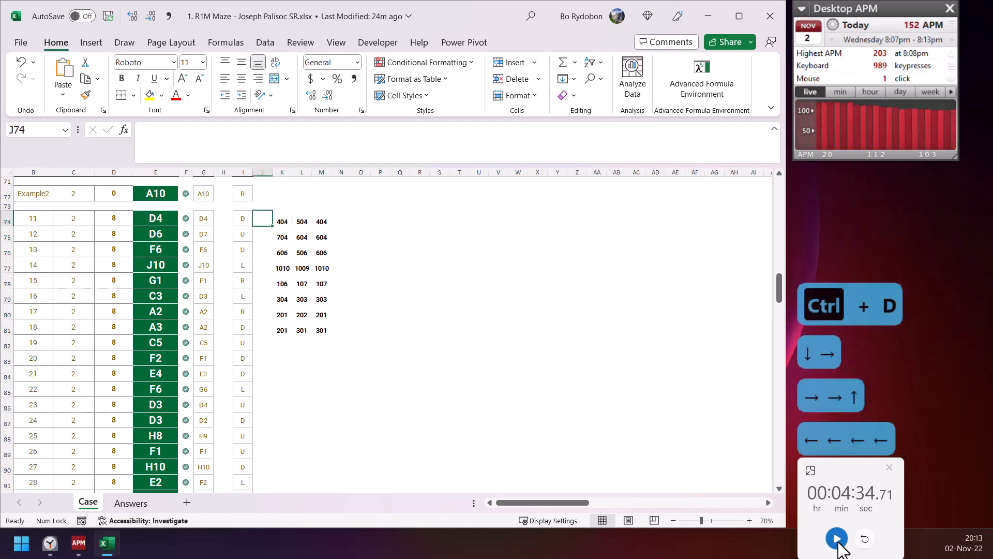
key(Right)
key(Right)
key(Right)
key(Right)
key(Right)
key(Right)
key(Right)
key(Right)
key(Right)
key(Right)
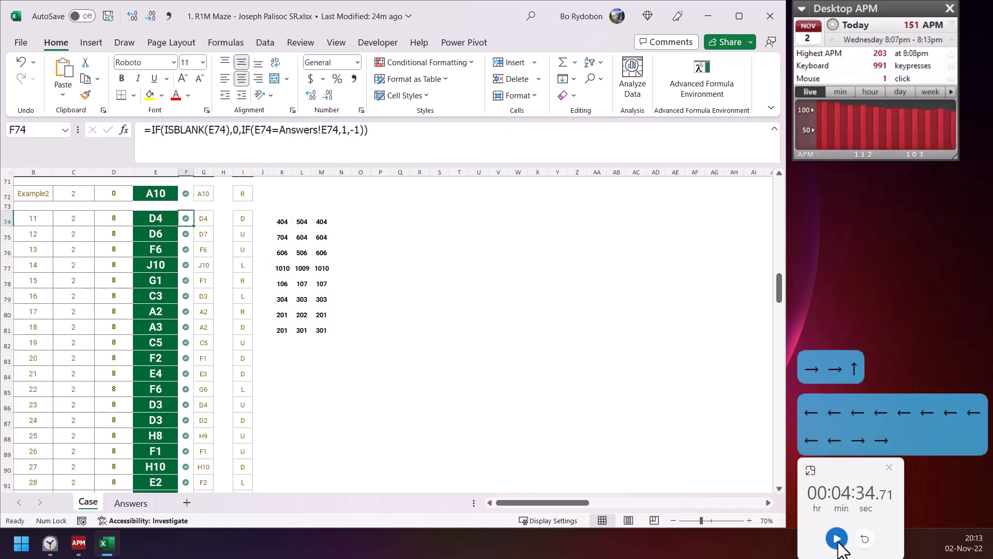
key(Right)
text(=)
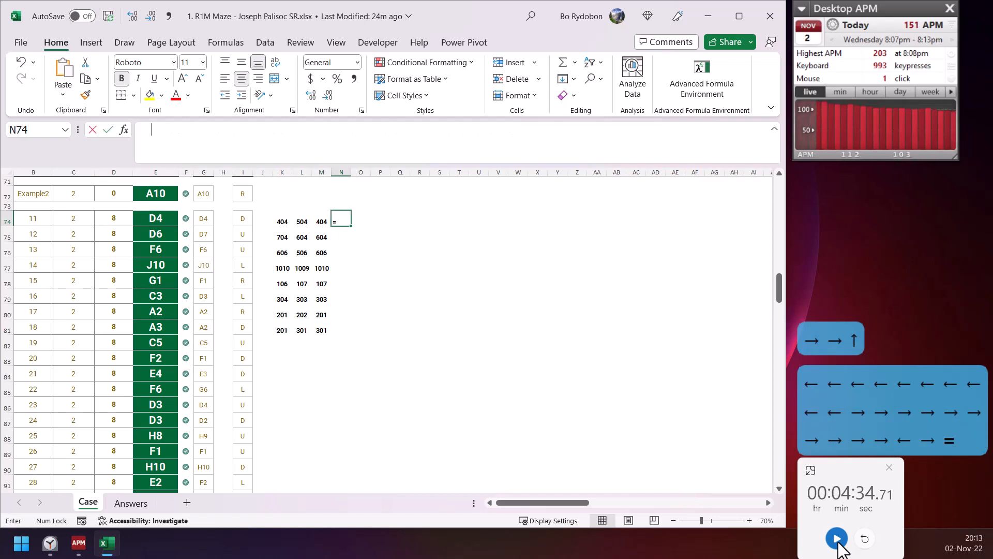
text(loo)
key(Tab)
text(,)
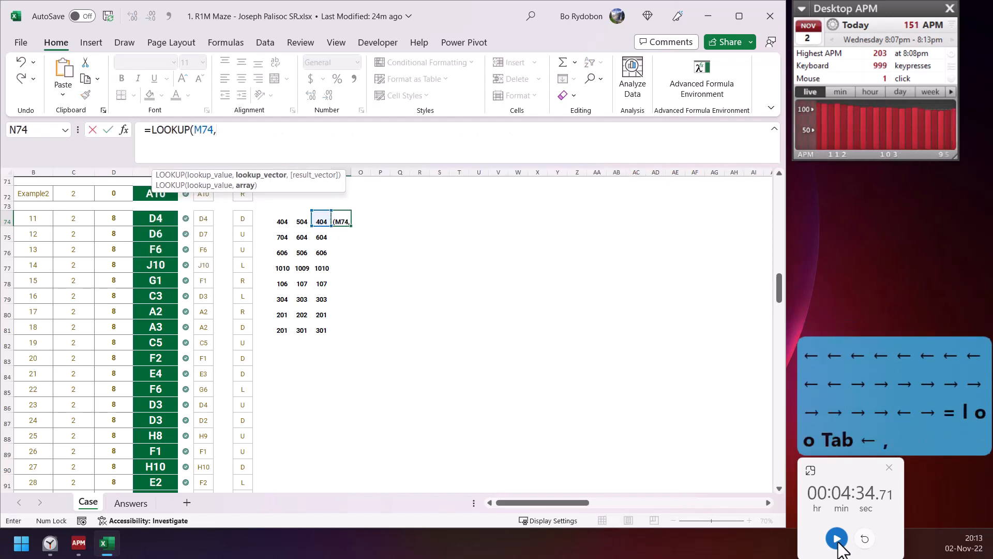
key(BackSpace)
key(Escape)
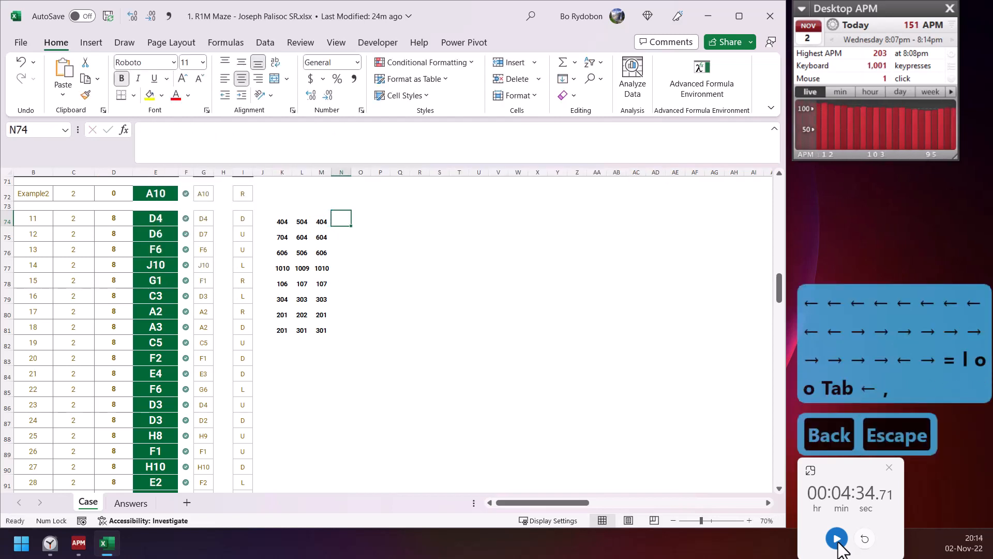
Step: Enter =XLOOKUP(M74,No,Ad) in N74 to convert the resulting code back to a cell address
text(=xlo)
key(Tab)
key(Left)
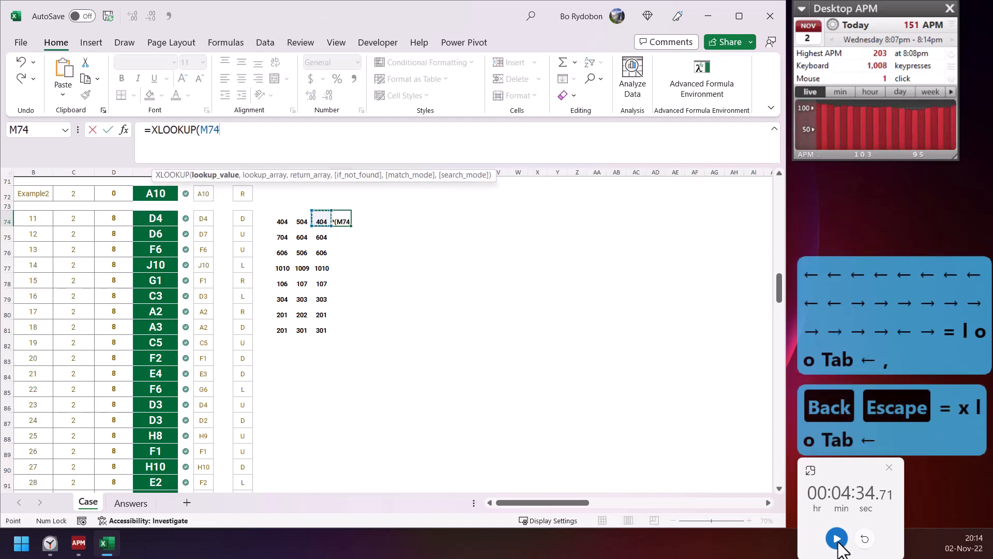
text(,no,ad))
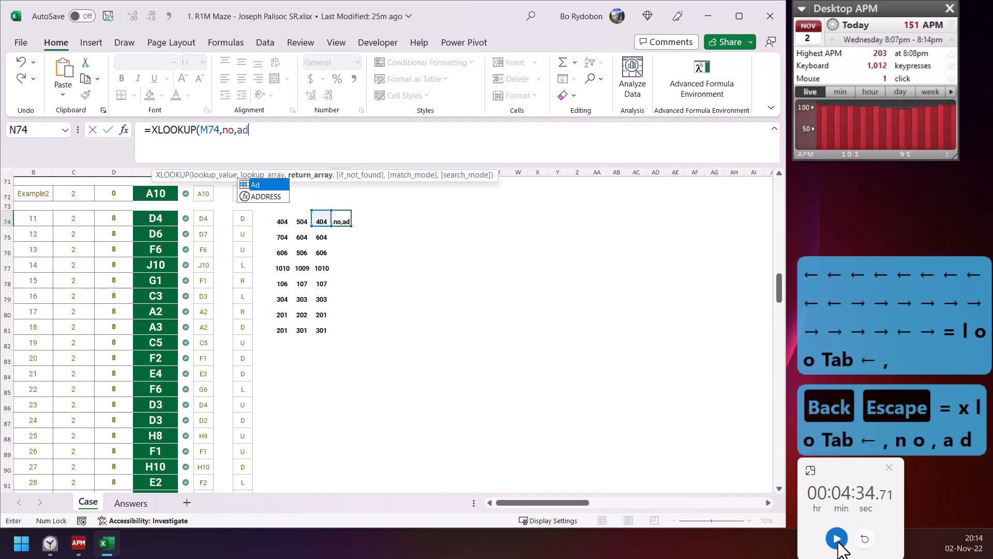
key(ctrl+Return)
Step: Fill the XLOOKUP formula in N74 down through row 81
key(shift+Down)
key(shift+Down)
key(shift+Down)
key(shift+Down)
key(shift+Down)
key(shift+Down)
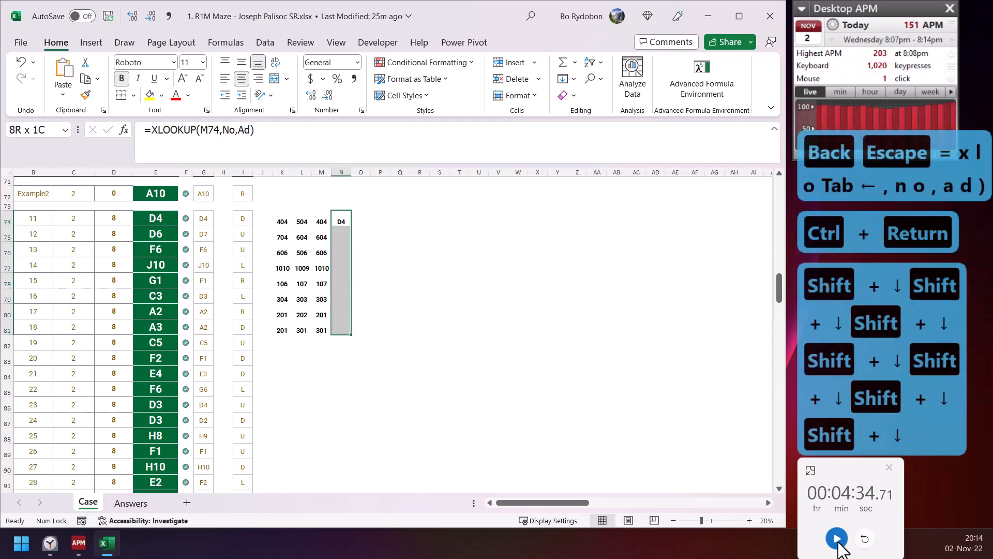
key(ctrl+d)
key(Down)
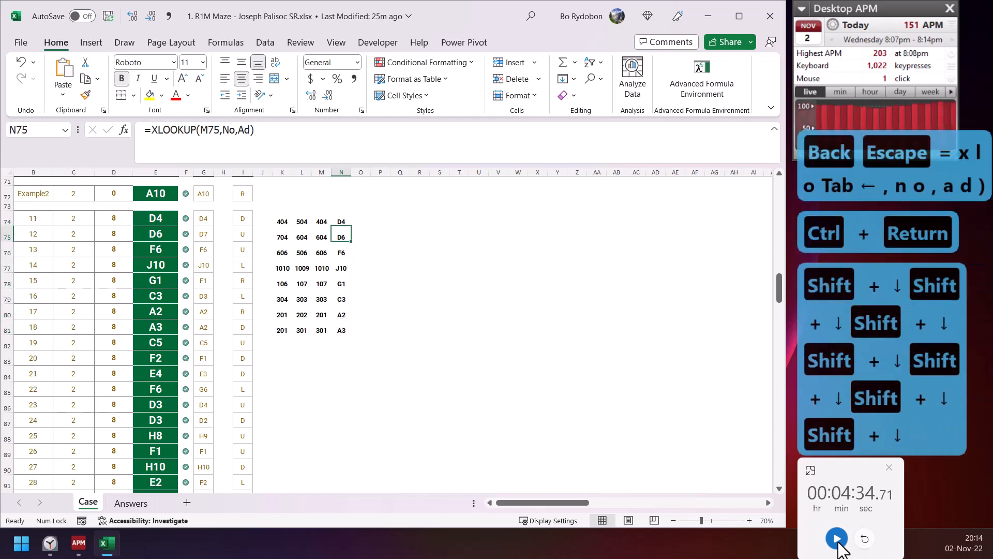
Step: Copy the text of the Level 3 REDUCE formula from mouse 31's answer cell E111
key(ctrl+Down)
key(ctrl+Down)
key(Left)
key(Left)
key(Left)
key(Down)
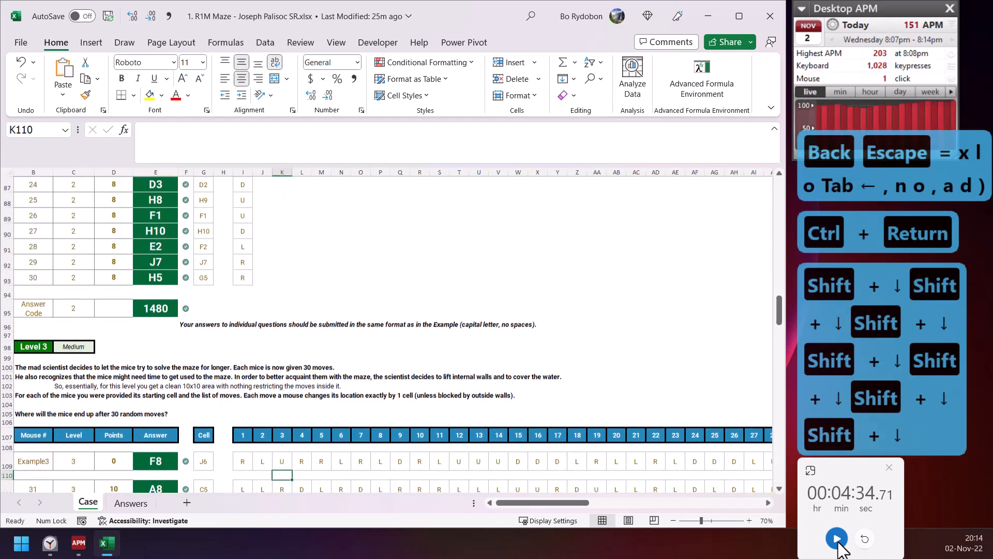
key(Left)
key(Up)
key(ctrl+Left)
key(ctrl+Left)
key(ctrl+Left)
key(Right)
key(Right)
key(Right)
key(Right)
key(Down)
key(Down)
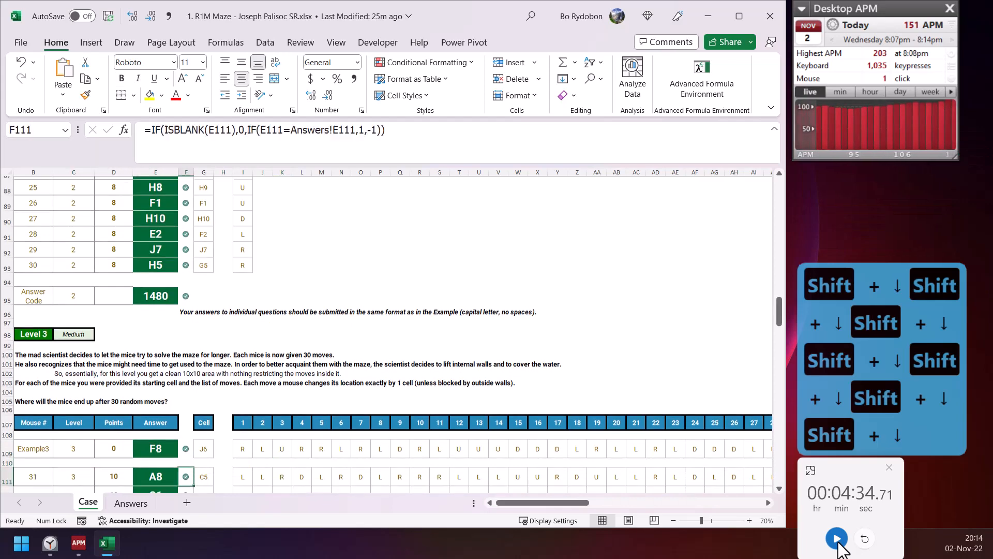
key(Left)
key(F2)
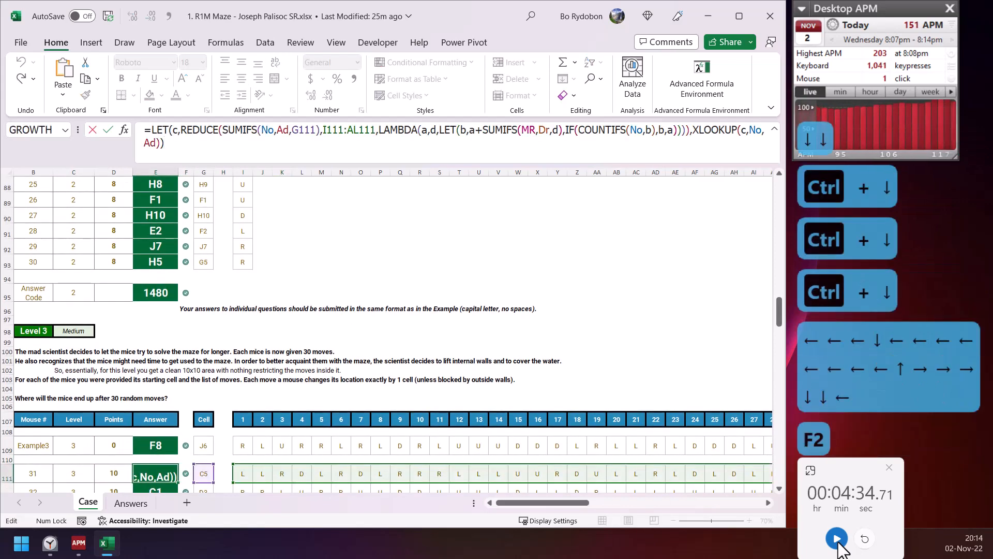
key(ctrl+a)
key(ctrl+c)
key(Escape)
Step: Paste the copied formula into AS111, beside the Level 3 moves and the lookup columns
key(ctrl+Right)
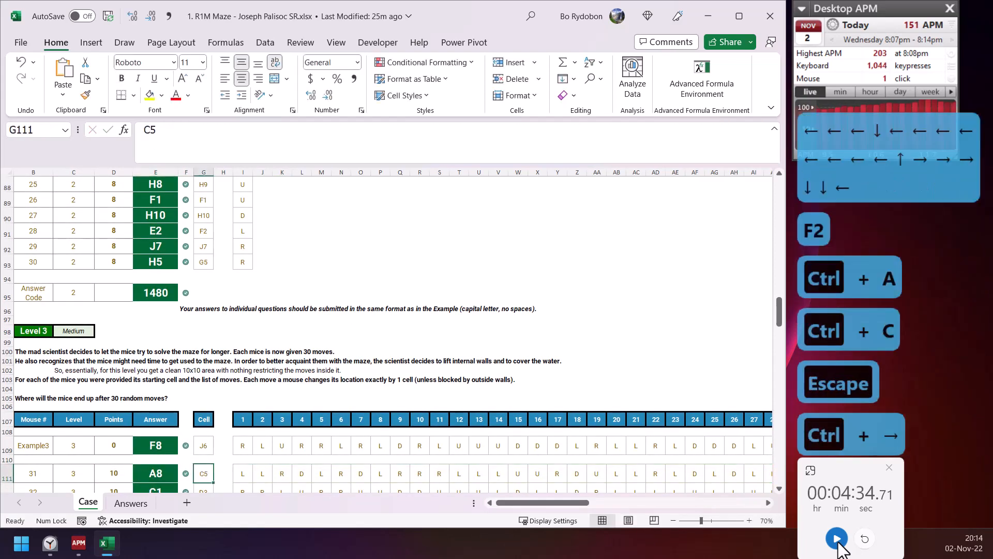
key(ctrl+Right)
key(ctrl+Right)
key(ctrl+Right)
key(Right)
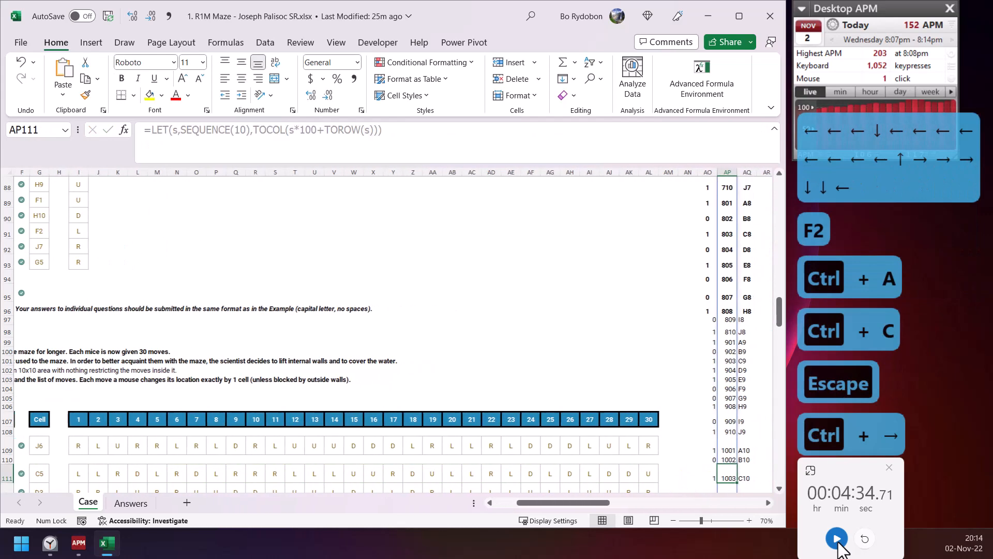
key(Right)
key(Right)
key(ctrl+Right)
key(ctrl+v)
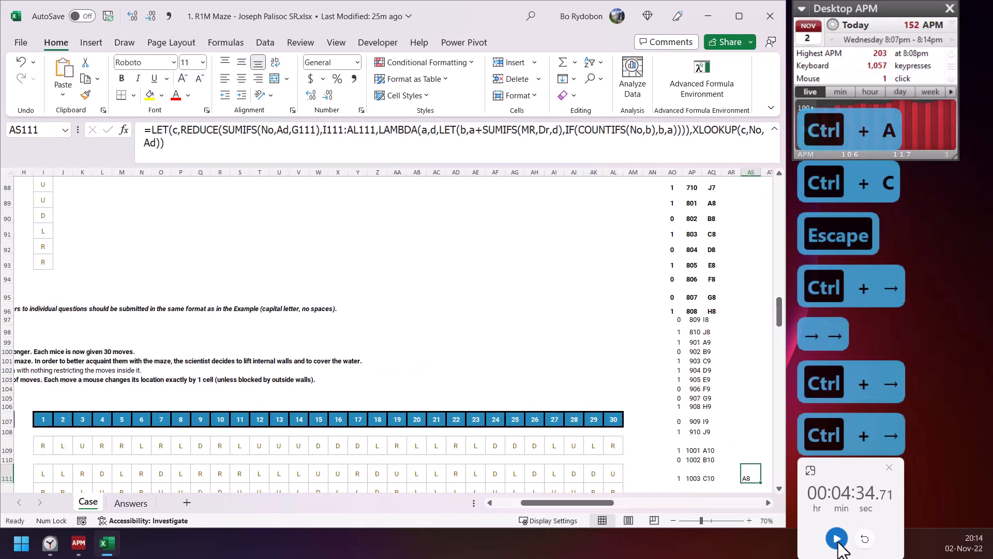
key(F2)
key(Escape)
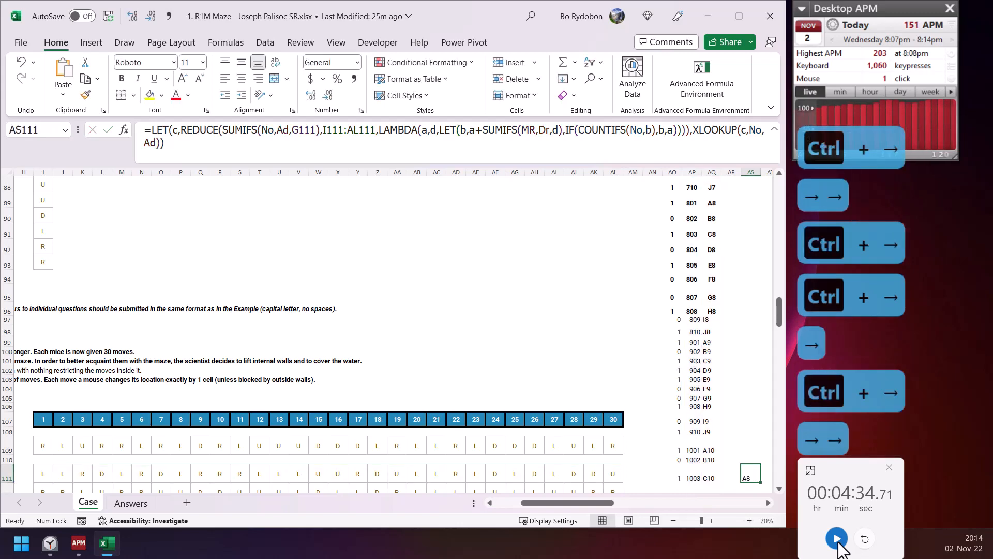
key(Right)
key(Right)
key(Right)
key(Right)
key(Right)
key(Right)
key(Right)
key(Right)
key(Right)
key(Left)
key(Left)
key(Left)
key(Left)
key(Left)
key(Left)
key(Left)
key(Left)
key(Left)
key(Left)
key(Left)
key(Left)
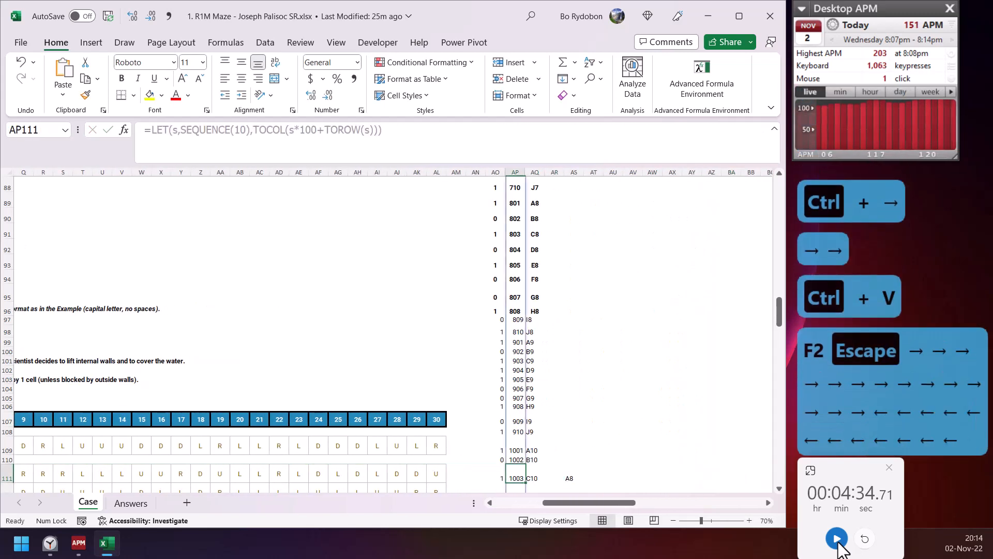
Step: Examine the initial value and array arguments of REDUCE in AS111's formula
key(Right)
key(Right)
key(Right)
key(F2)
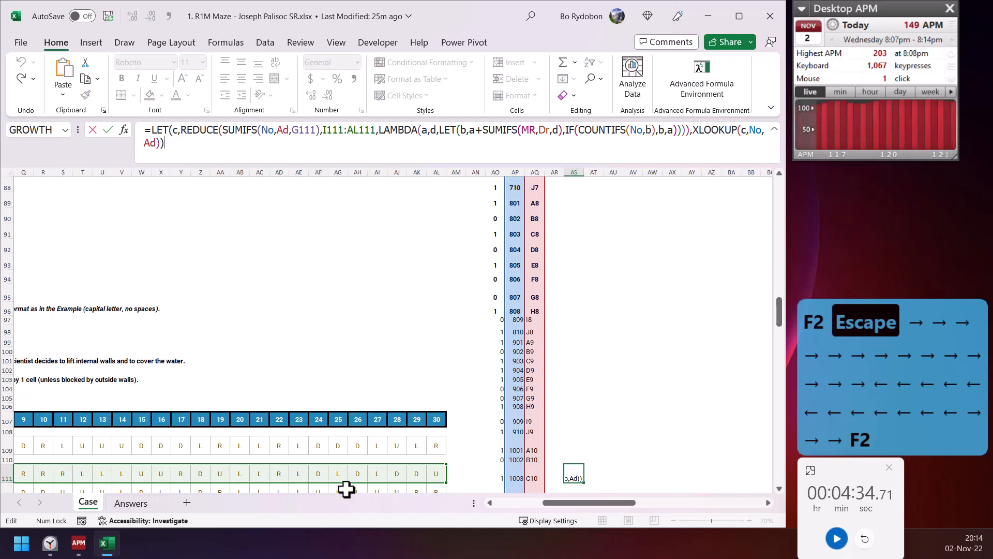
click(199, 125)
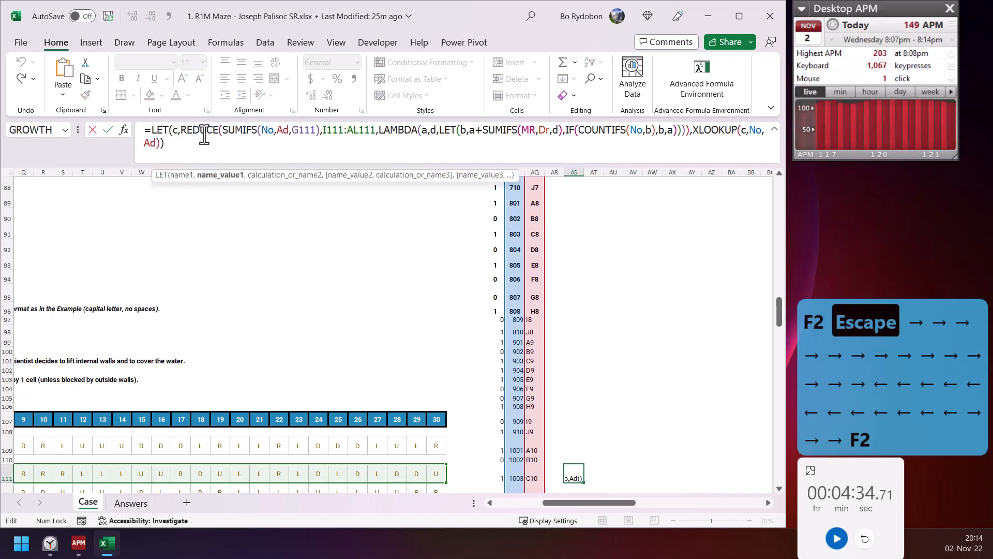
click(213, 175)
click(236, 134)
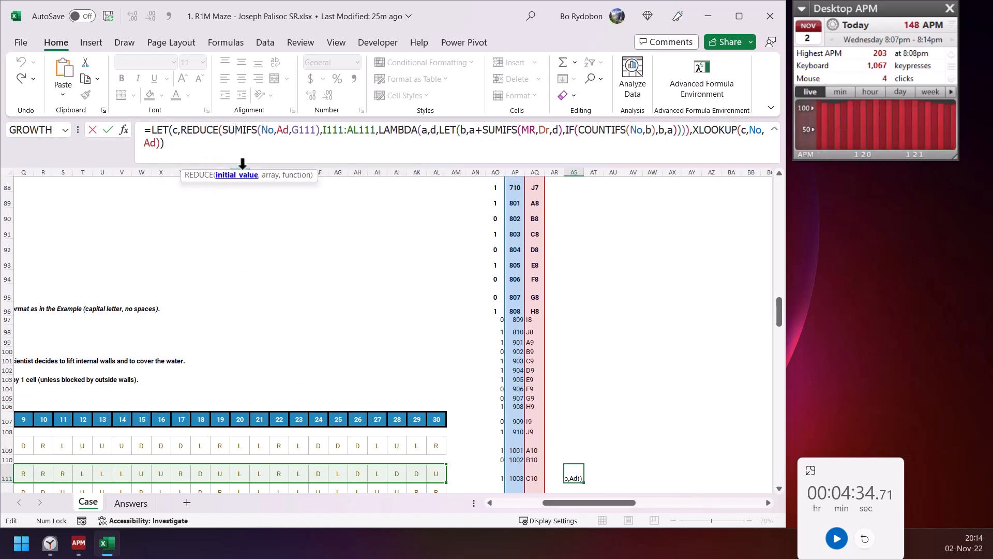
click(242, 175)
click(269, 175)
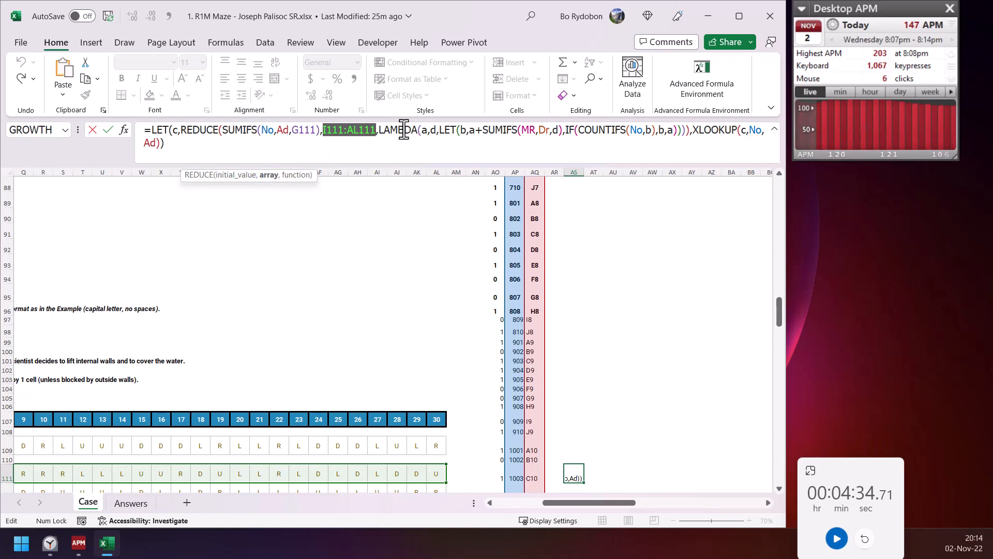
key(Escape)
Step: Replace REDUCE with SCAN in AS111's formula so it returns the position after every move
double_click(202, 129)
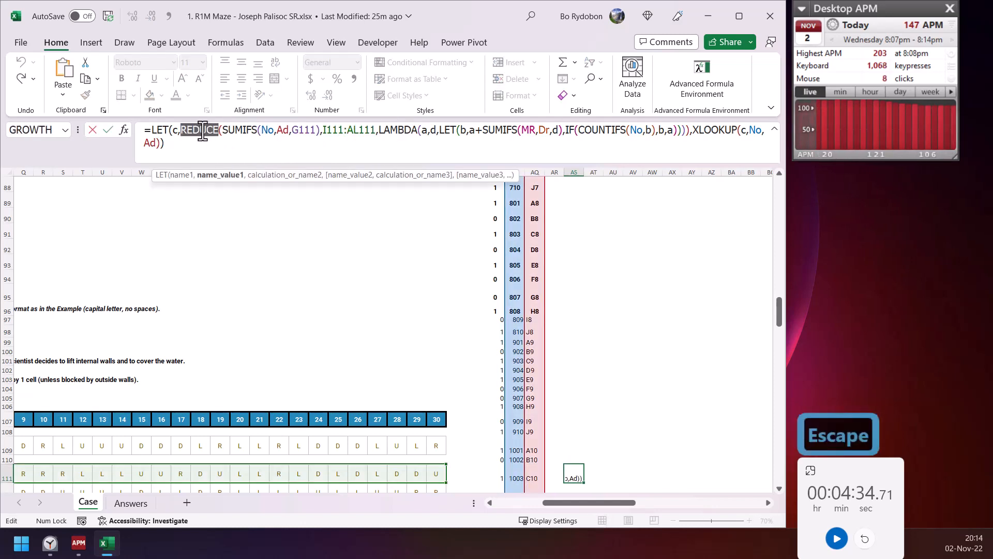
text(scan)
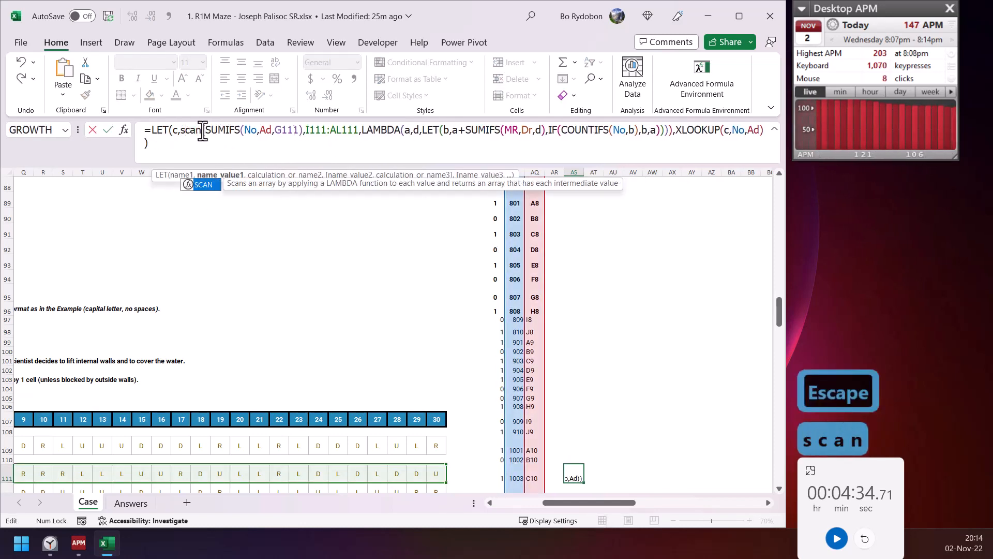
key(Return)
key(Up)
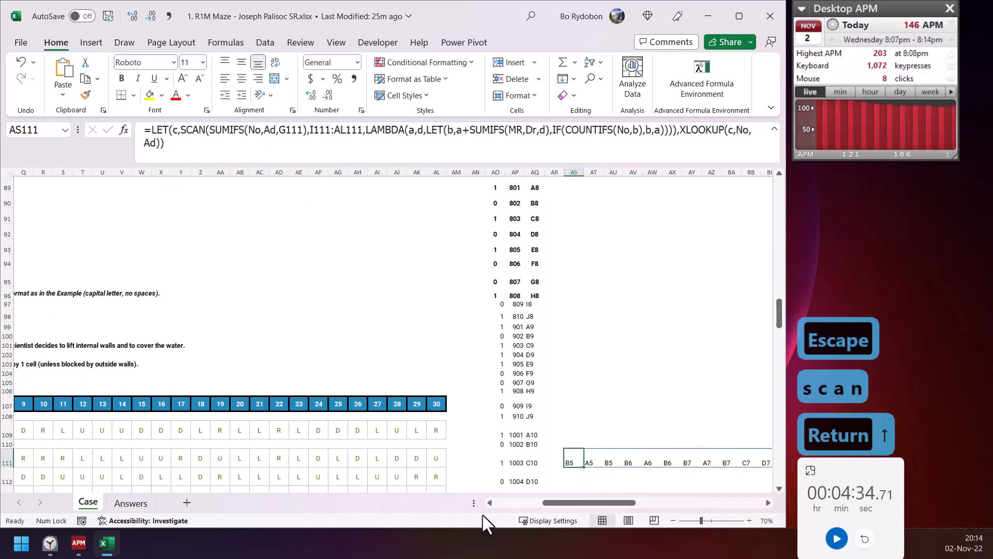
Step: Copy the text of AS111's SCAN formula into AS110
drag(548, 505, 614, 500)
drag(194, 156, 130, 120)
key(ctrl+c)
key(Escape)
click(156, 444)
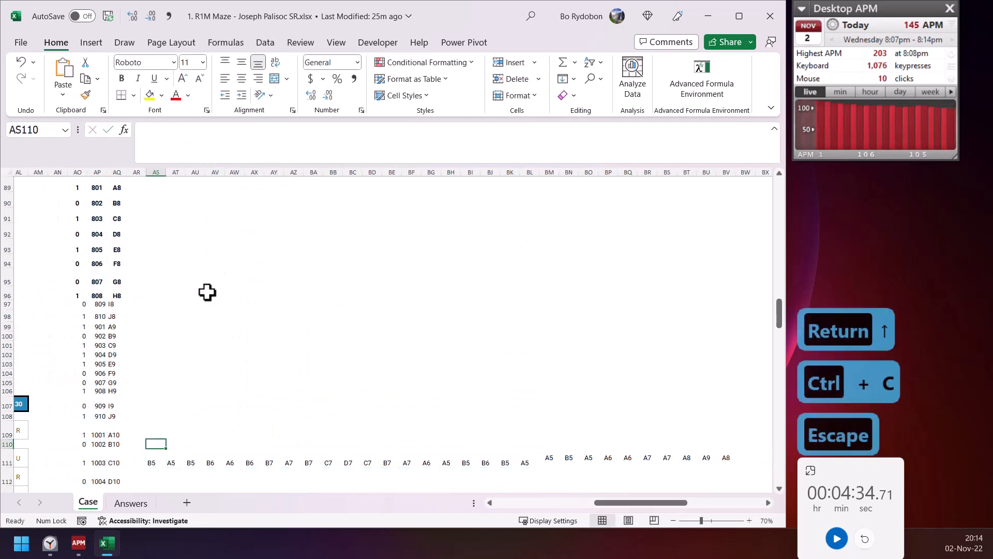
click(222, 143)
key(ctrl+v)
Step: Replace the final XLOOKUP(c,No,Ad) in AS110's formula with c to return the numeric position codes
click(683, 130)
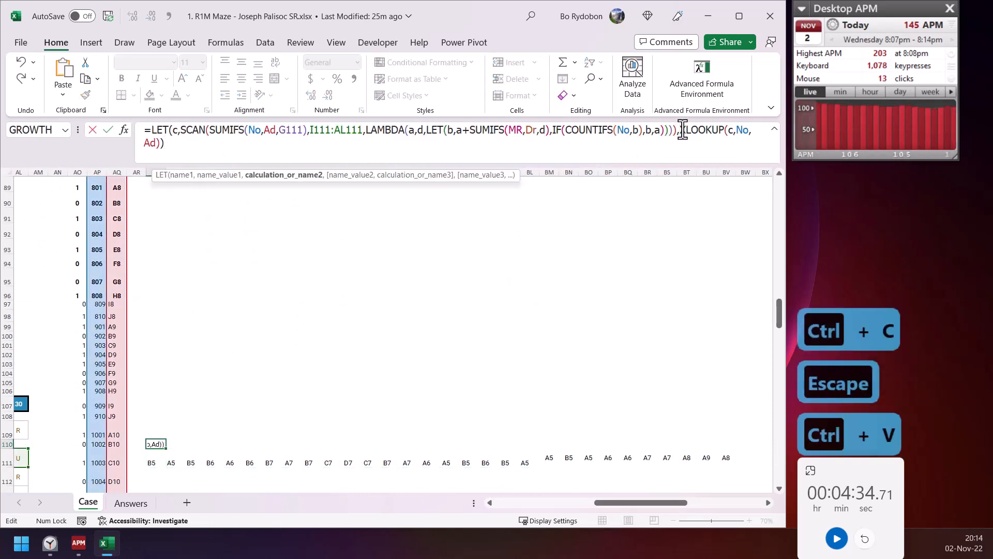
click(314, 176)
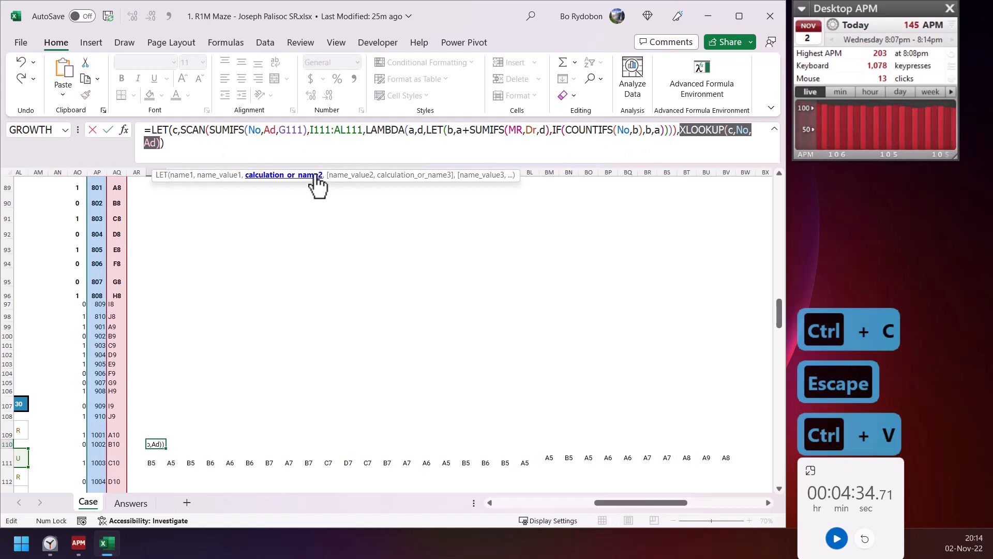
text(c)
key(Return)
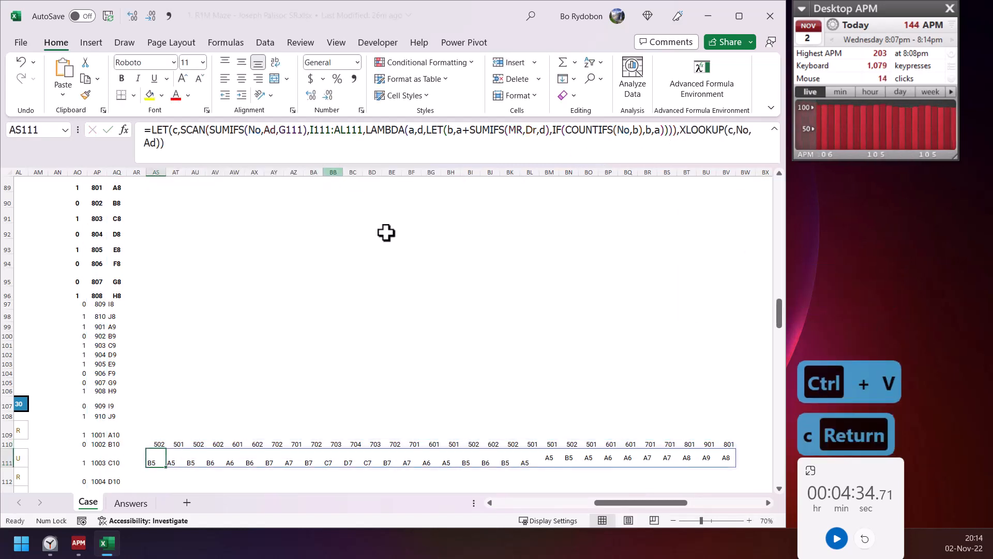
click(150, 458)
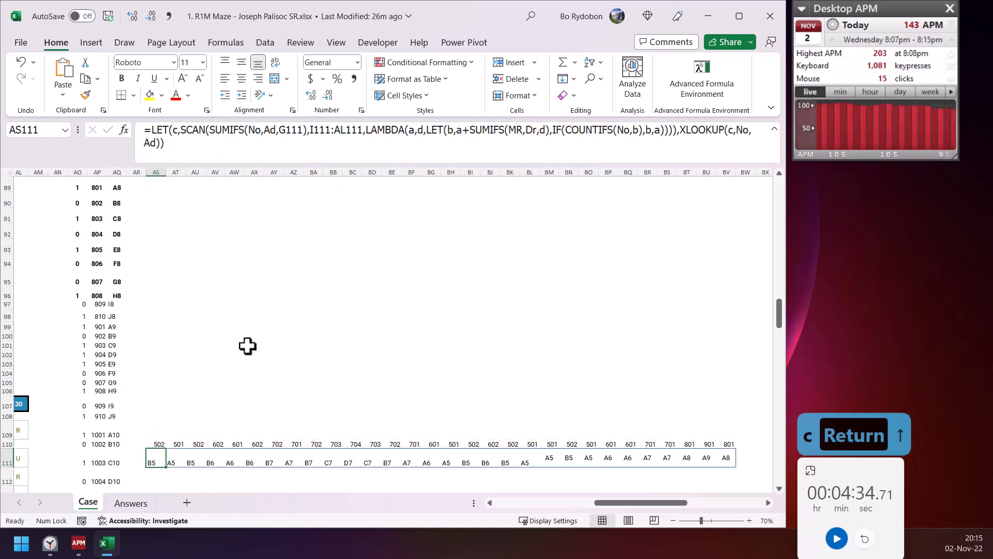
Step: Examine the COUNTIFS boundary test inside AS110's SCAN formula
scroll(248, 346, down, 1)
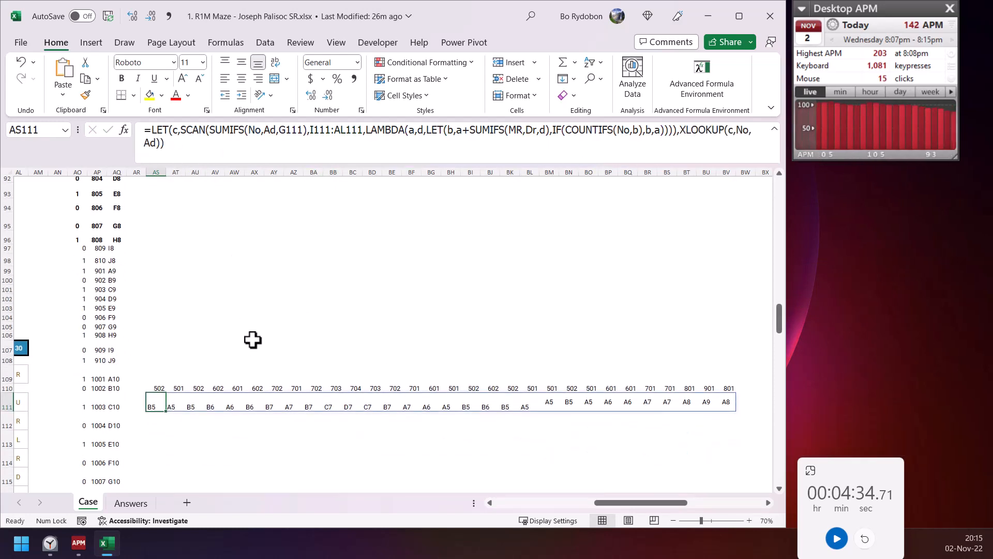
scroll(253, 339, down, 1)
click(157, 358)
click(591, 133)
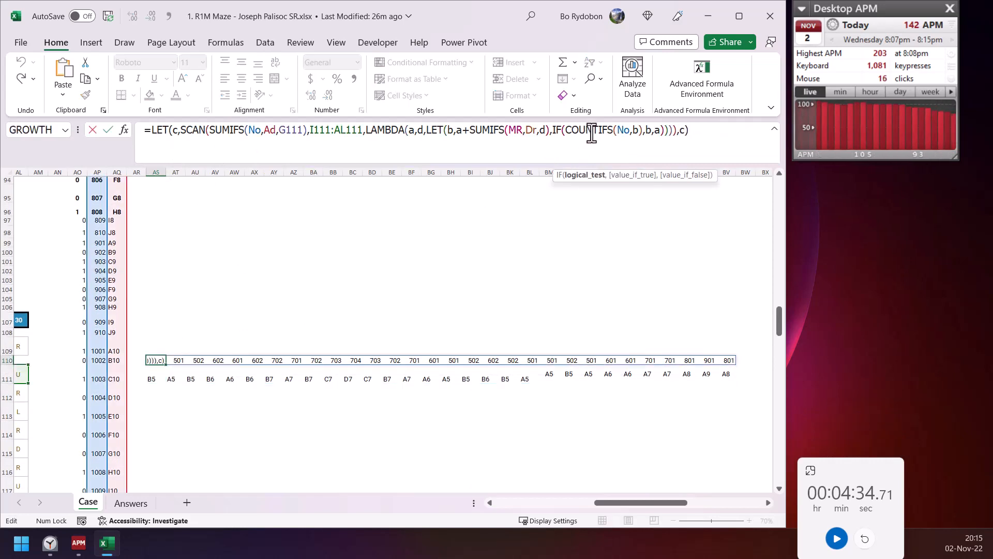
double_click(591, 134)
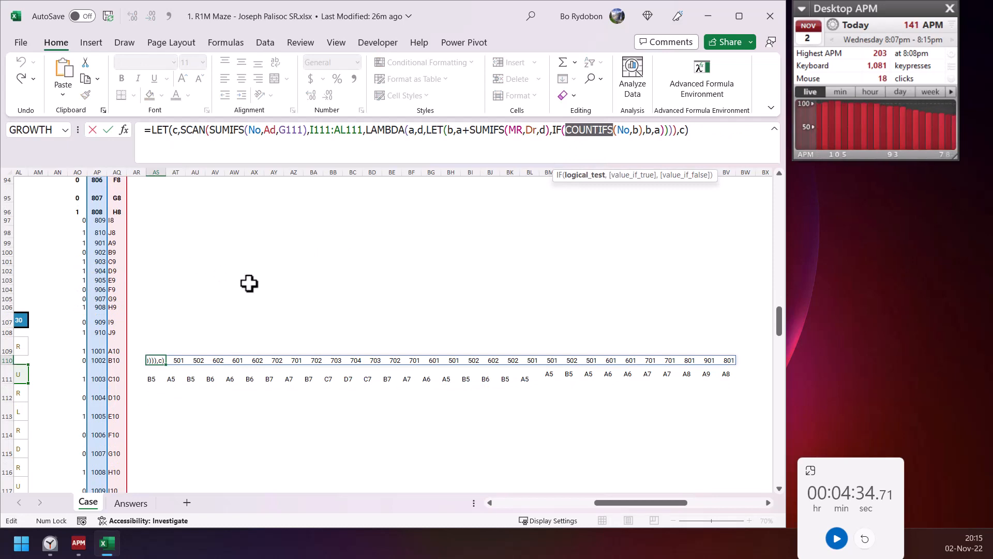
key(Escape)
Step: Copy the two SCAN formulas in AS110:AS111 to AS146:AS147 beside the Level 4 moves
scroll(155, 337, down, 6)
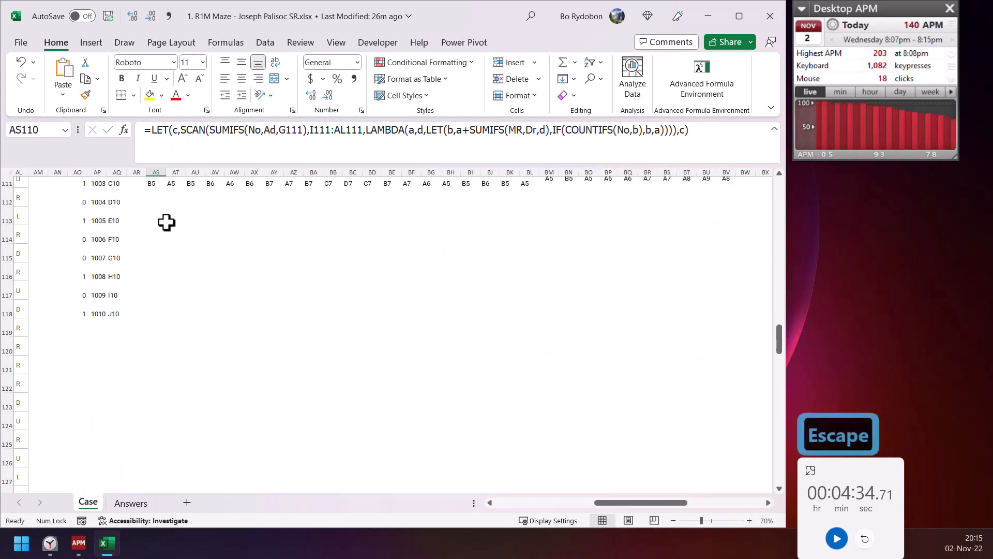
scroll(160, 238, up, 3)
drag(154, 275, 151, 293)
key(ctrl+c)
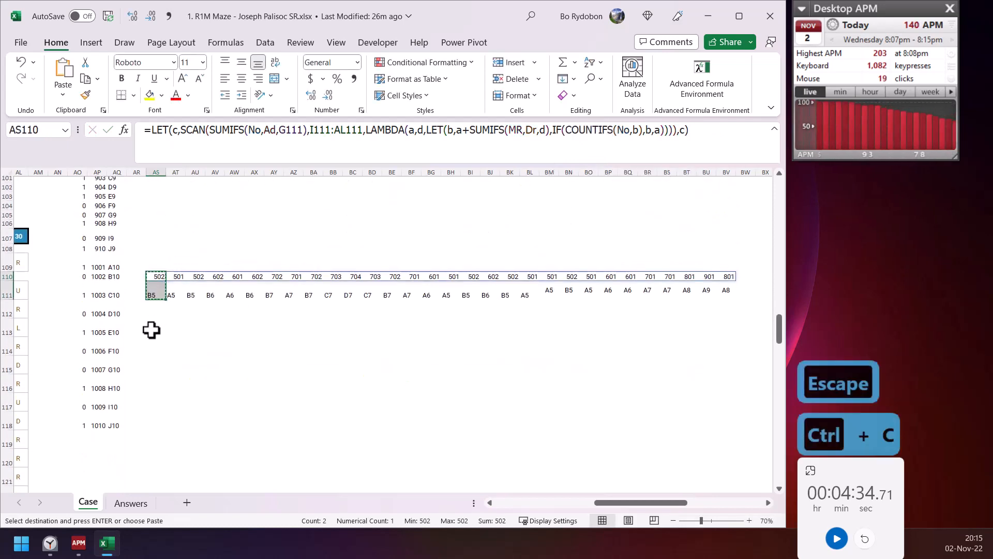
scroll(153, 336, down, 6)
scroll(153, 344, down, 3)
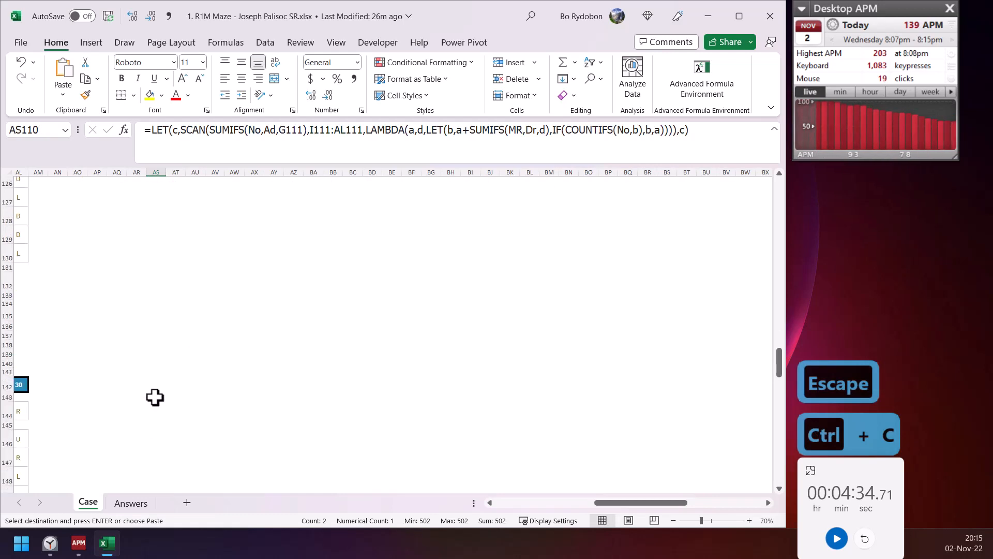
click(130, 412)
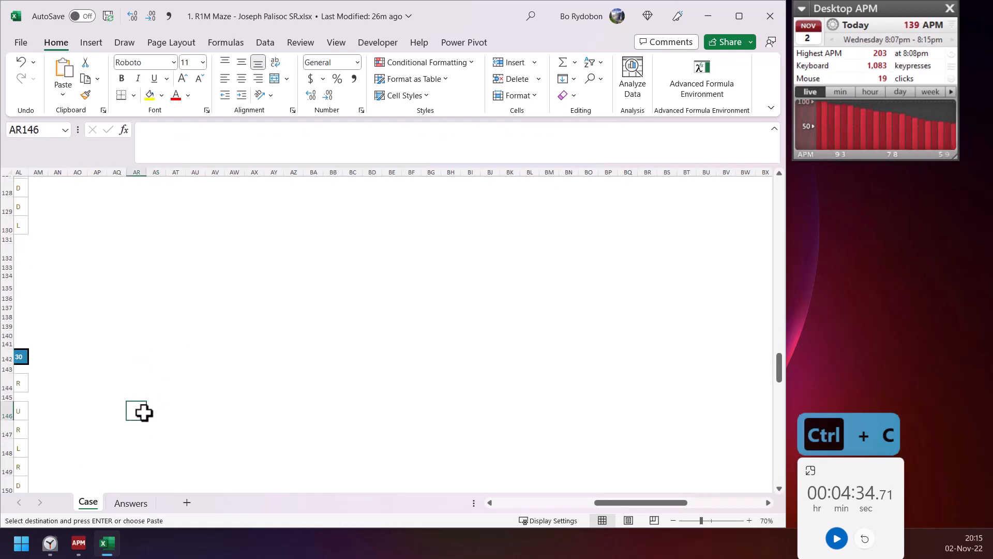
drag(153, 412, 150, 440)
key(ctrl+v)
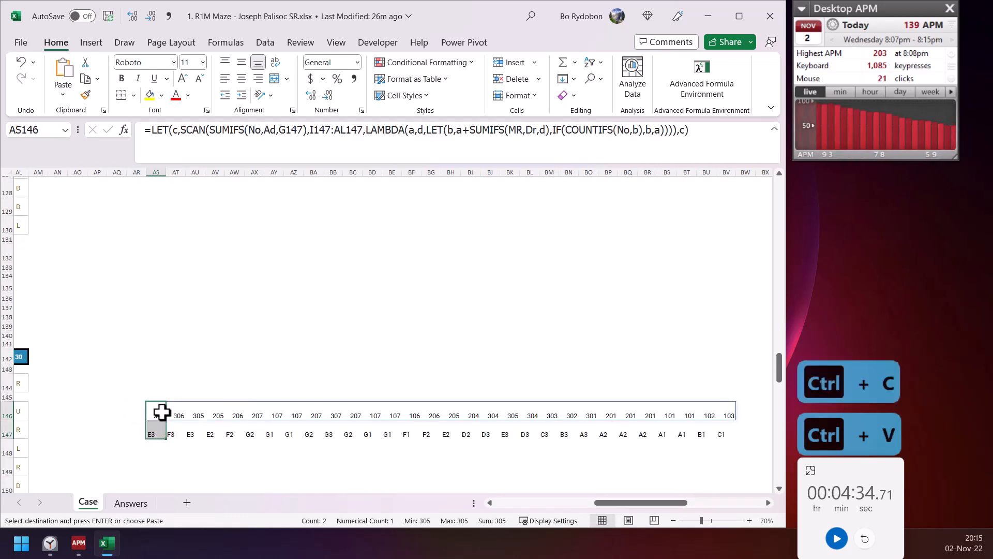
Step: Replace COUNTIFS(No,b) with SUMIFS(Wl,No,b) in AS146's formula so moves into walls or water are blocked
double_click(583, 131)
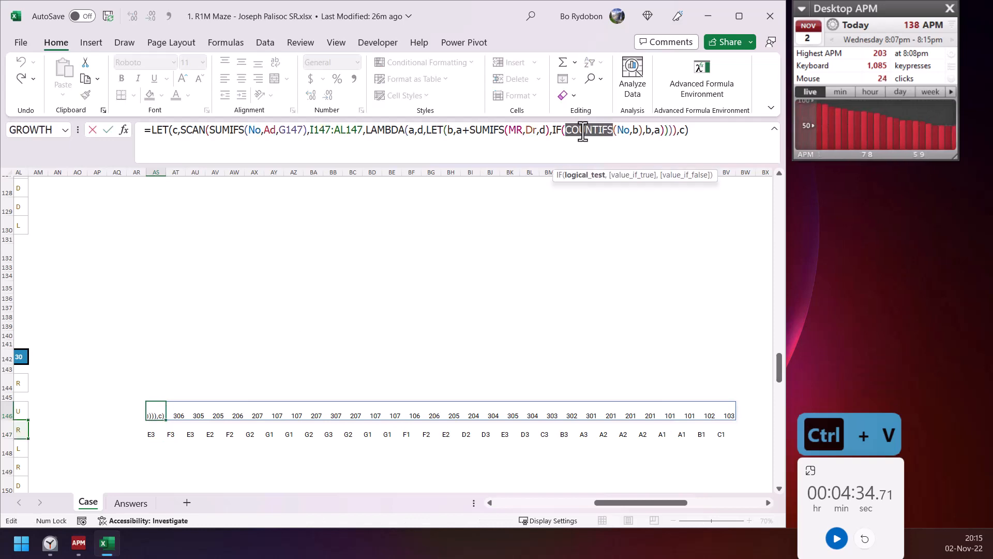
key(Left)
key(Right)
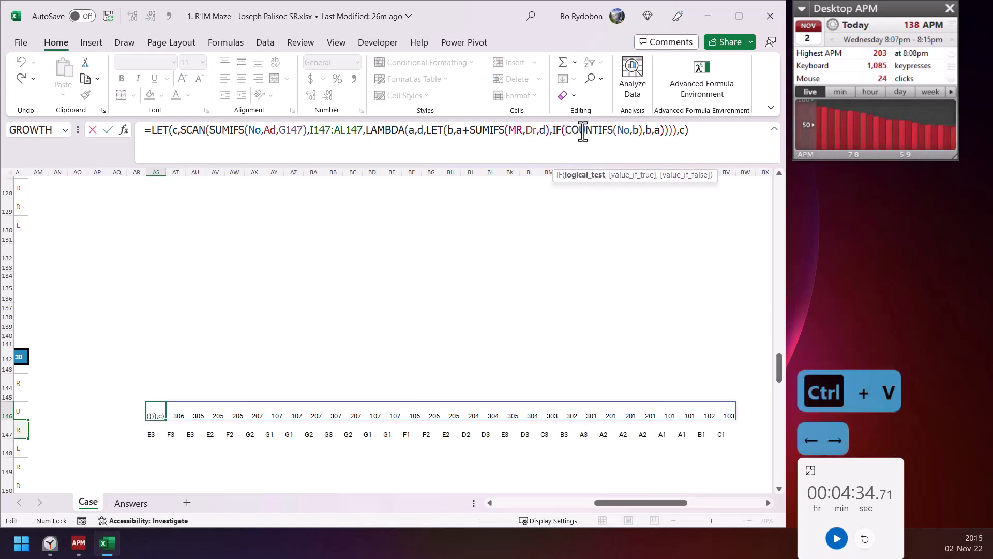
key(BackSpace)
text(sum)
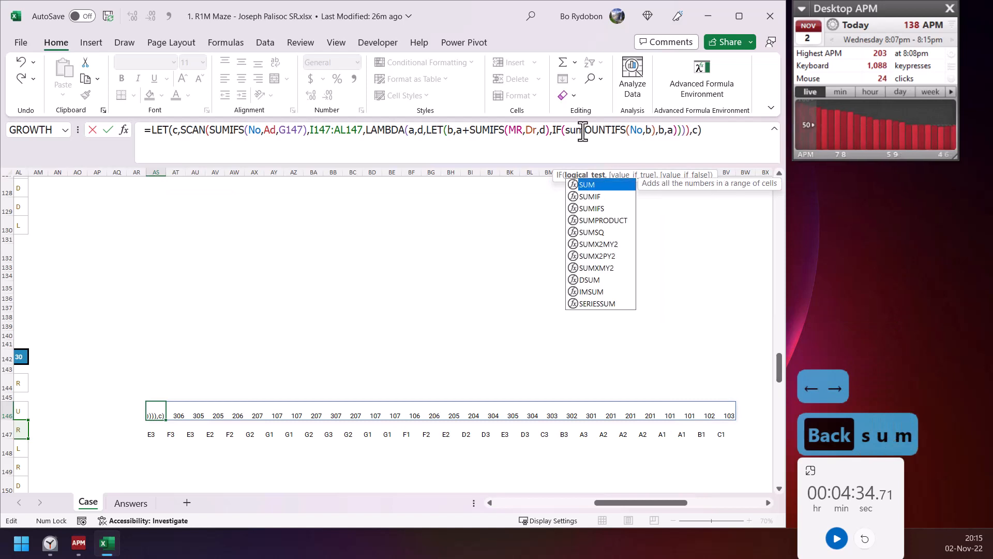
key(Delete)
key(Delete)
key(Delete)
key(Delete)
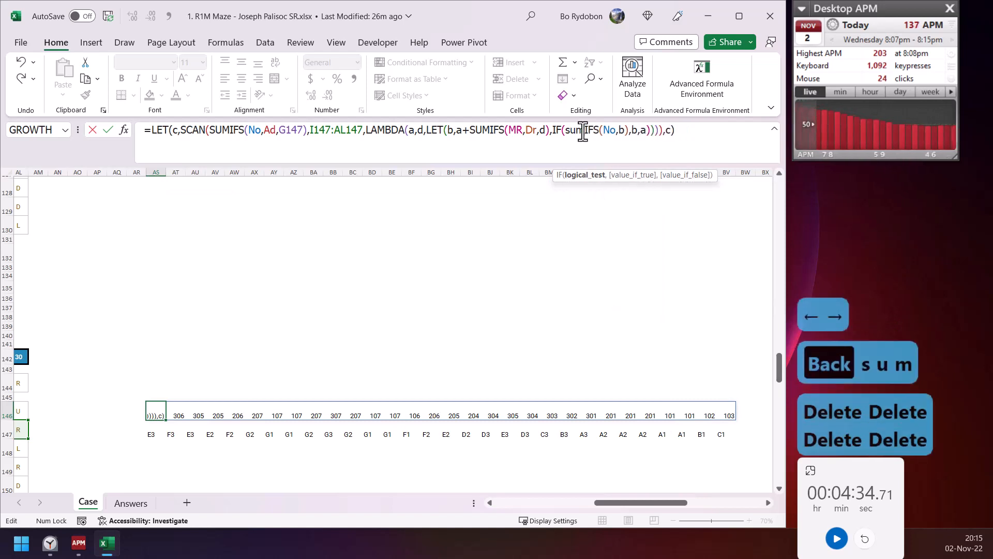
key(Right)
key(Right)
key(Right)
key(Right)
text(wl,)
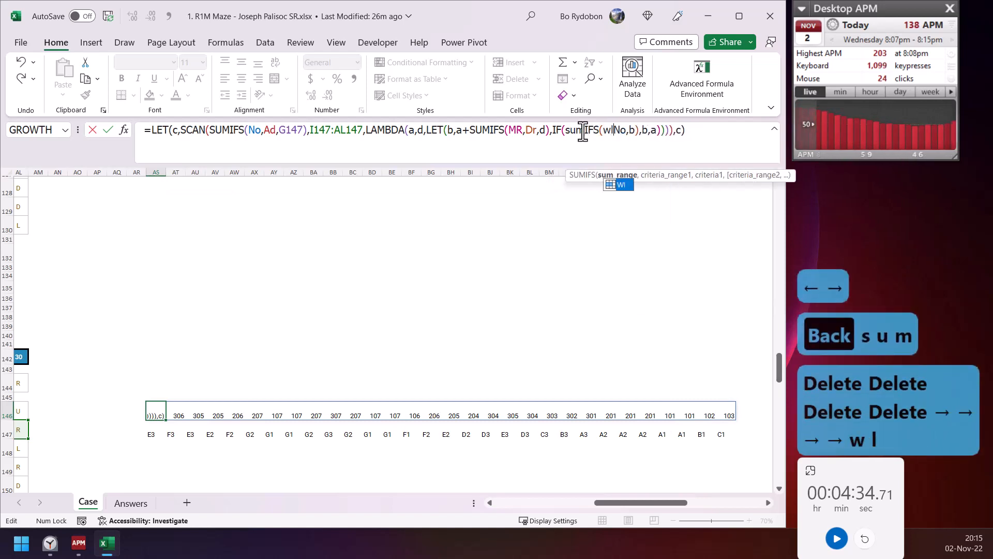
key(Return)
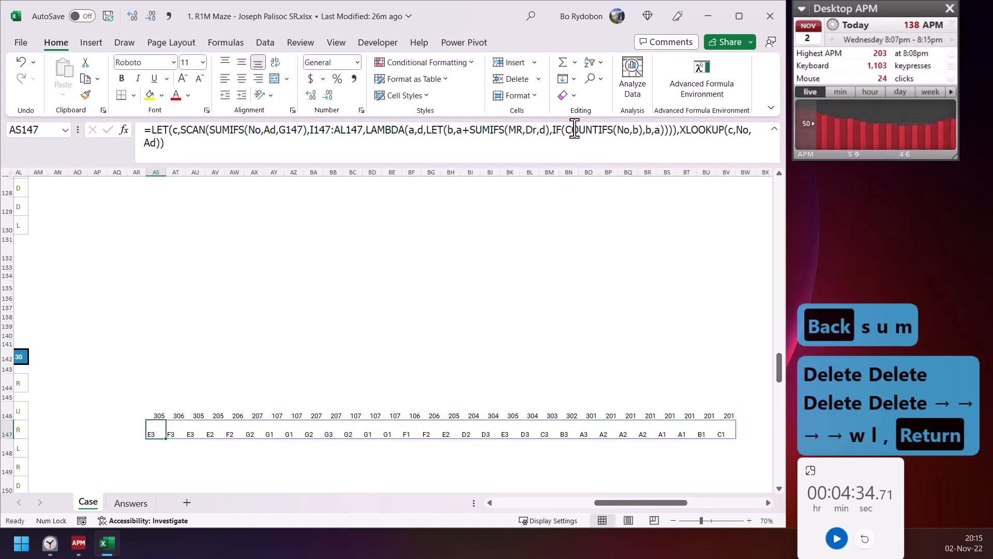
Step: Make the same wall test change in AS147's formula, using SUMIFS(Wl,No,b) instead of COUNTIFS(No,b)
click(598, 134)
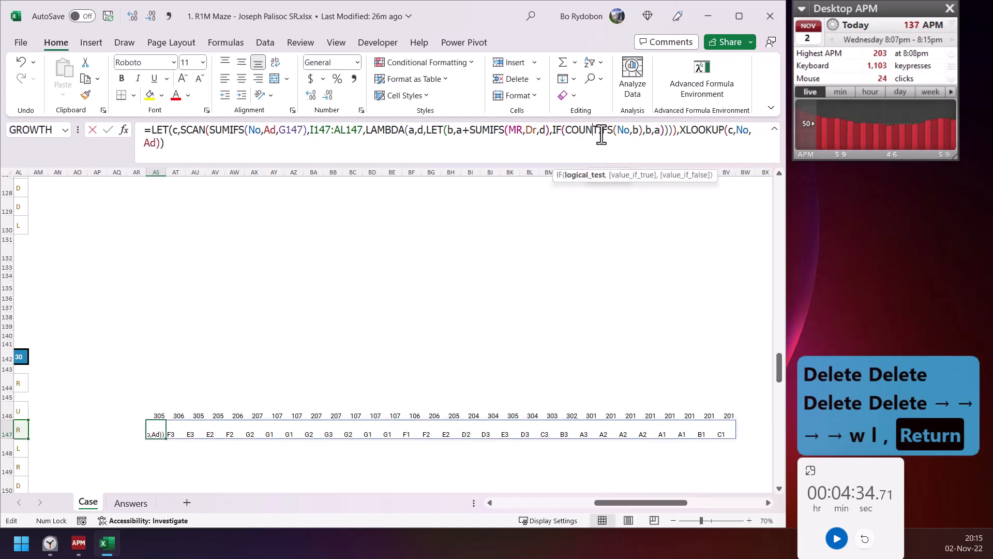
key(BackSpace)
key(BackSpace)
key(BackSpace)
key(BackSpace)
text(sum\)
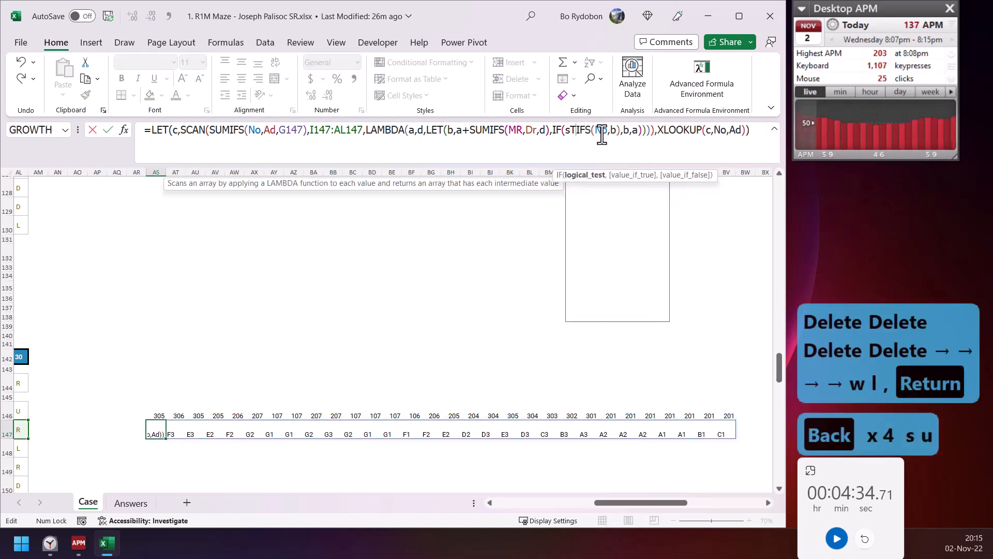
key(BackSpace)
key(Delete)
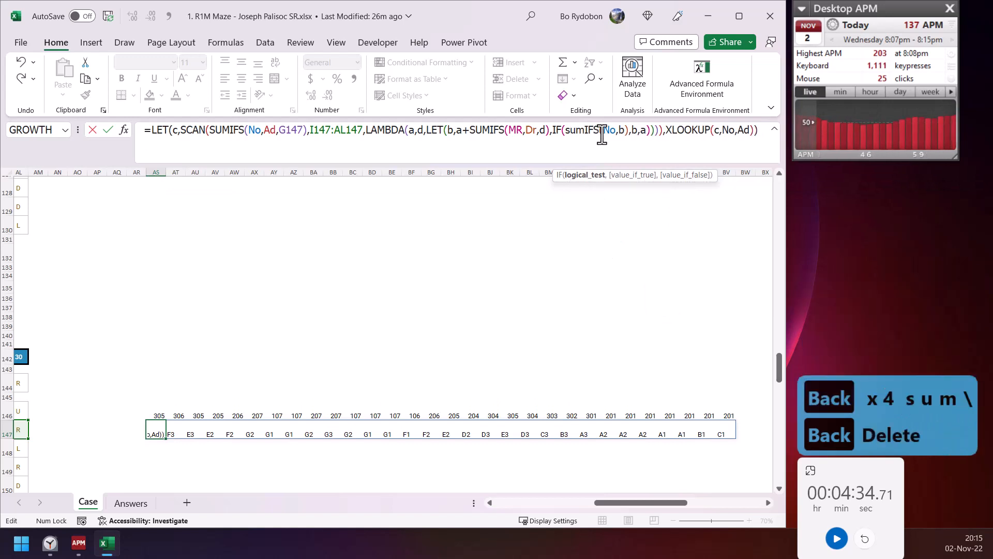
key(Right)
key(Right)
key(Right)
key(Right)
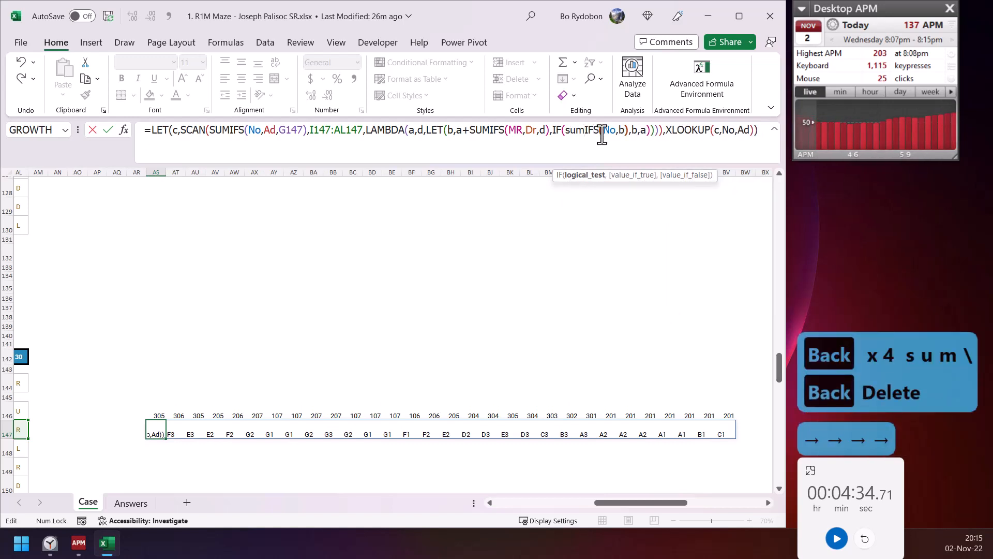
text(wl,)
key(Return)
key(Up)
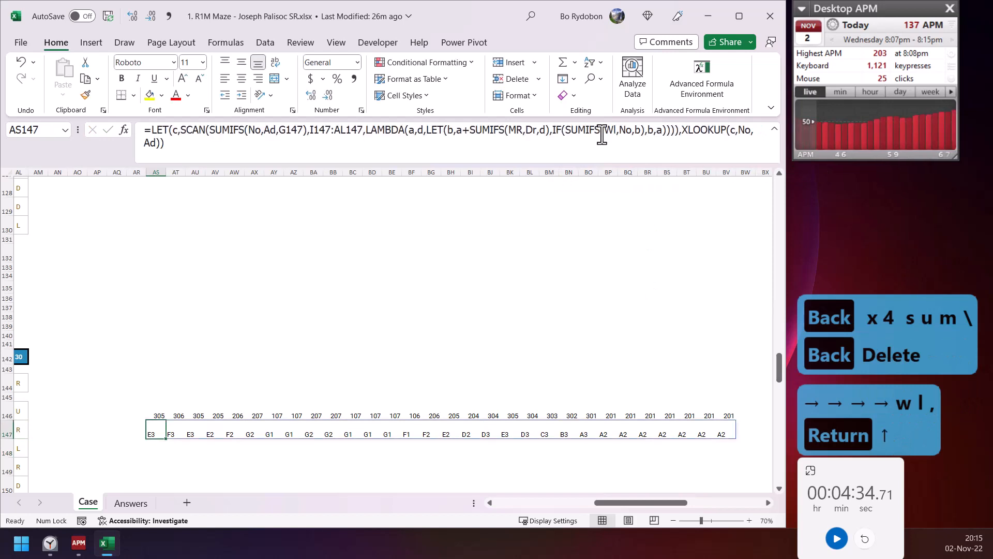
Step: Compare the final position of AS147's spilled path with the Level 4 answer in row 147
click(722, 433)
key(ctrl+Left)
key(ctrl+Left)
key(ctrl+Left)
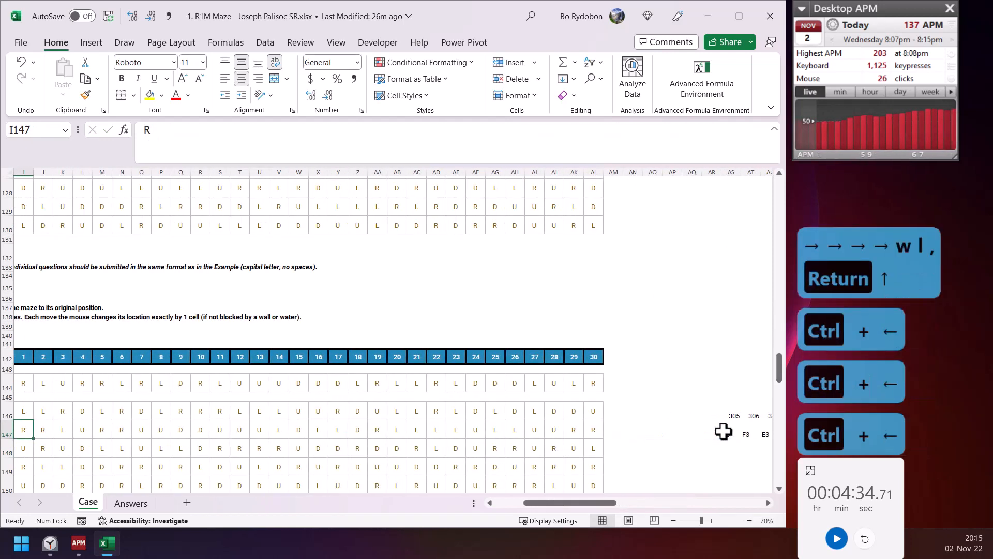
key(Left)
key(Left)
key(Left)
key(Left)
key(Right)
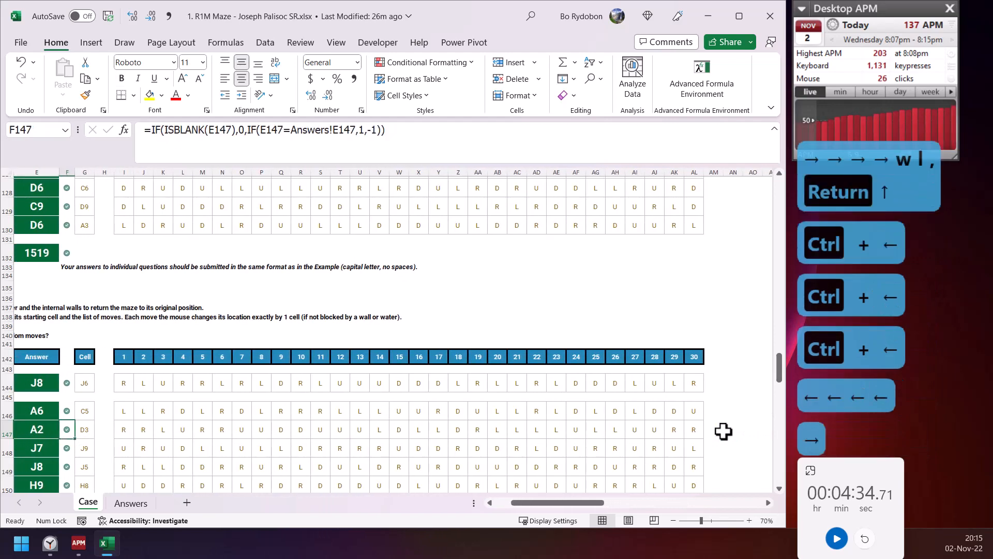
key(Up)
click(733, 423)
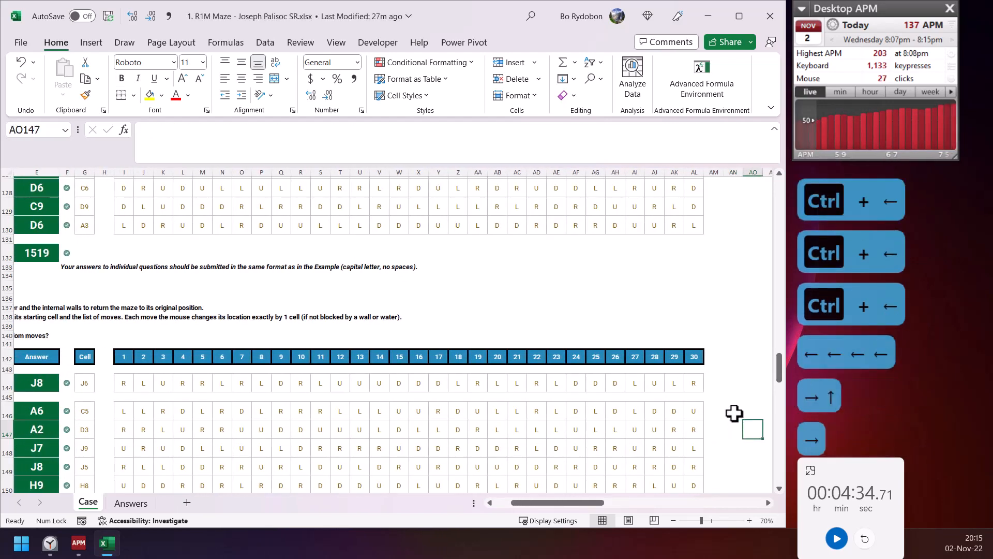
Step: Check which cells AS146's formula refers to and move the formulas in AS146:AS147 down one row to AS147:AS148
key(Right)
key(Right)
key(Right)
key(Right)
key(Right)
key(Right)
key(Right)
key(Right)
key(Right)
key(Right)
key(Right)
key(Right)
key(Right)
key(Right)
click(620, 416)
key(F2)
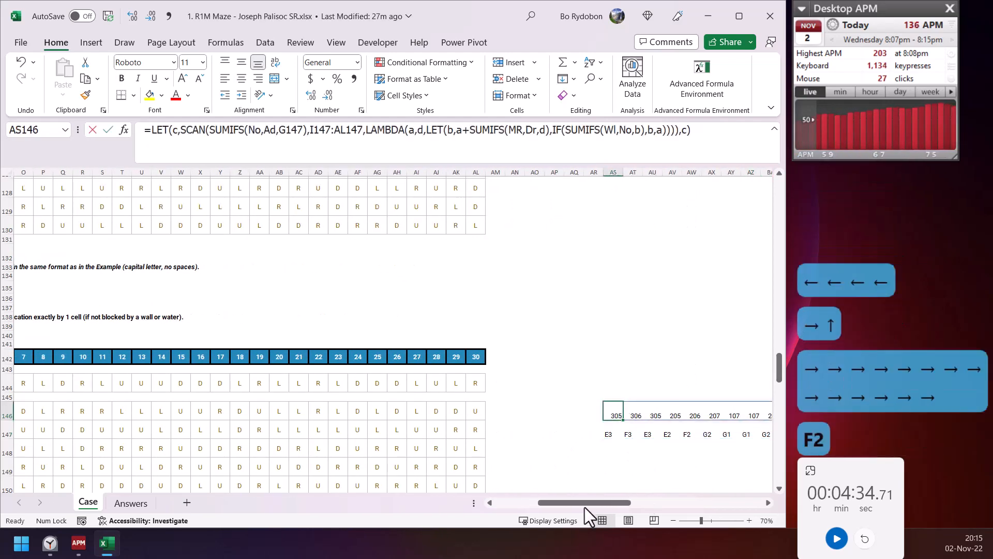
drag(572, 499, 495, 502)
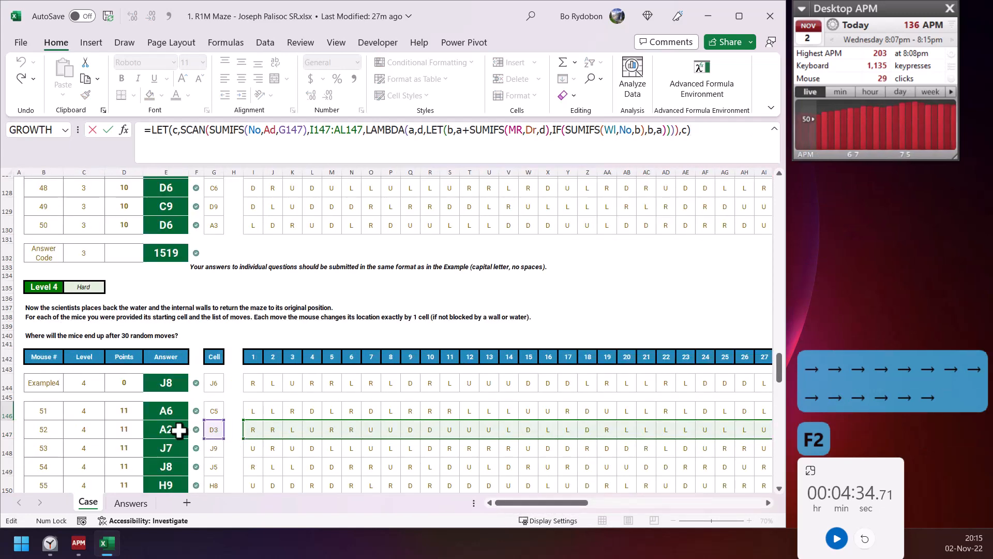
key(Escape)
drag(751, 414, 748, 435)
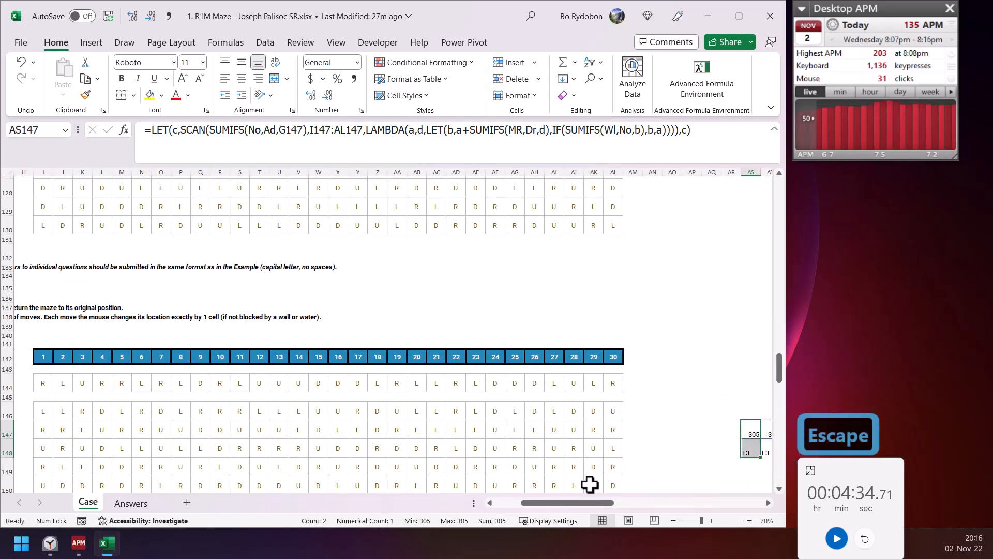
Step: Copy the Level 5 answer formula from E183 into the Example5 answer cell E181
drag(553, 502, 527, 502)
scroll(362, 463, down, 14)
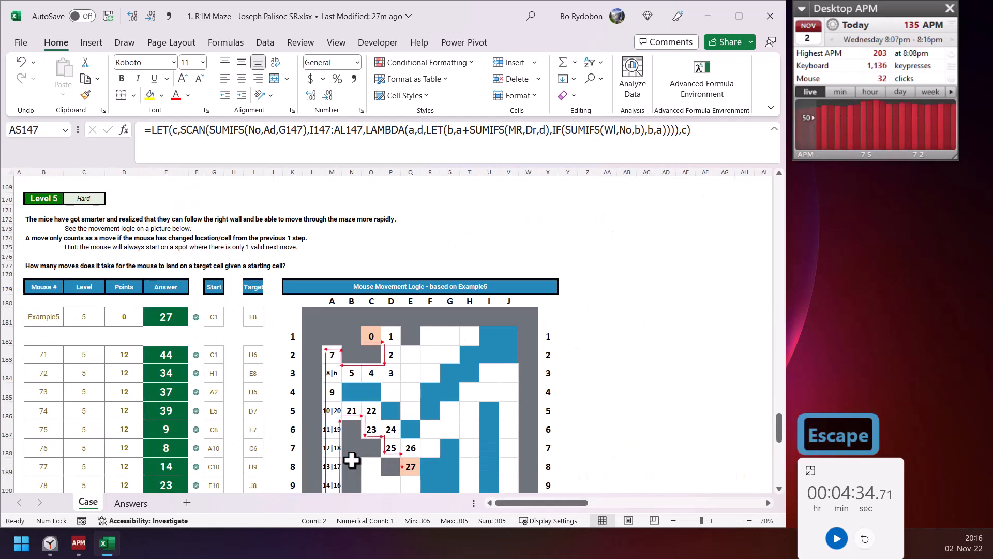
click(214, 355)
click(166, 354)
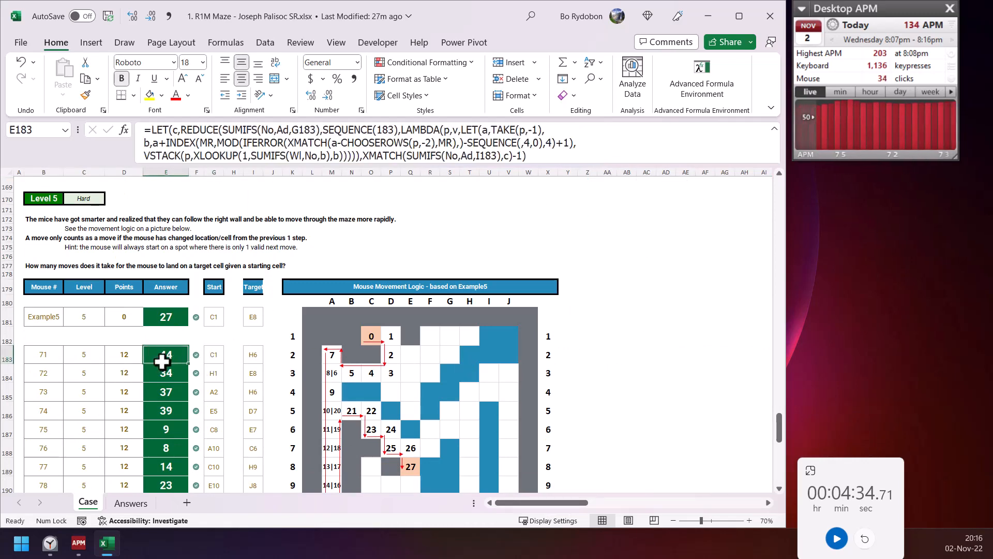
key(ctrl+c)
click(167, 317)
key(ctrl+v)
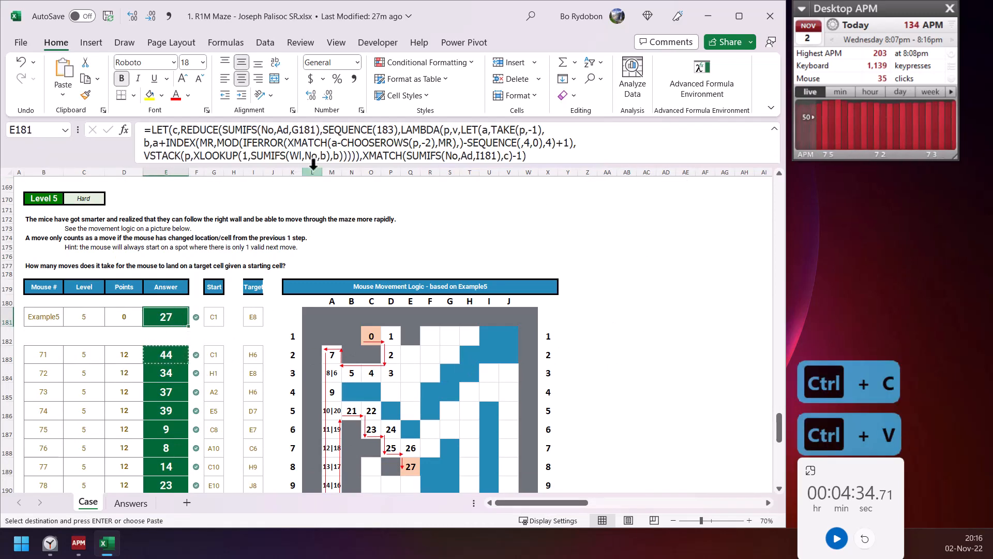
Step: Copy the text of E181's REDUCE formula into AA181
click(492, 144)
key(Escape)
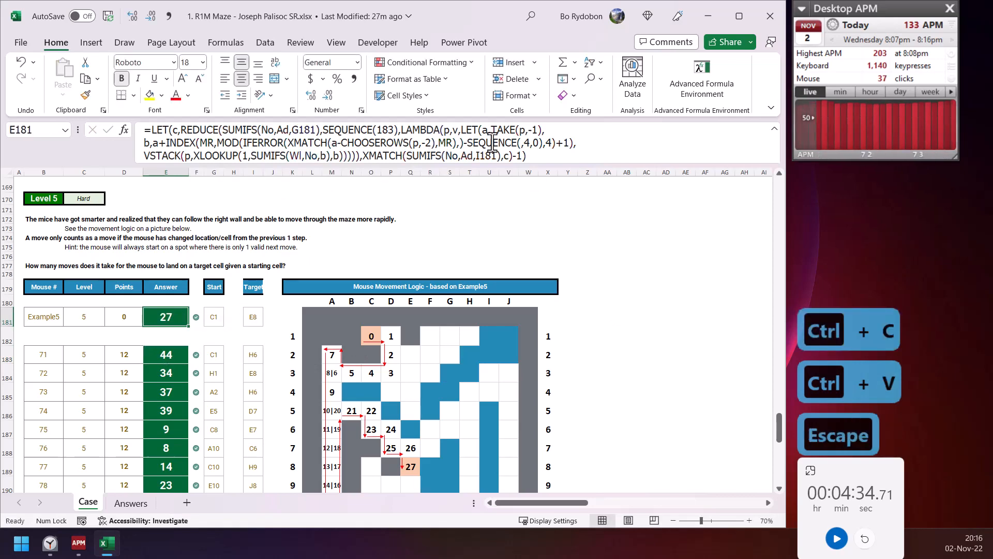
click(532, 156)
key(ctrl+c)
key(Escape)
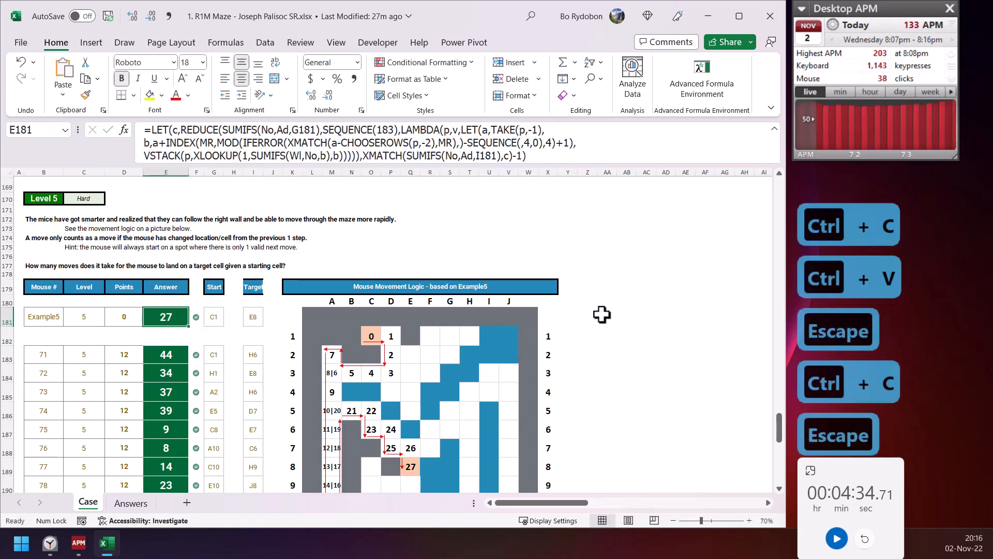
click(601, 314)
click(527, 133)
key(ctrl+v)
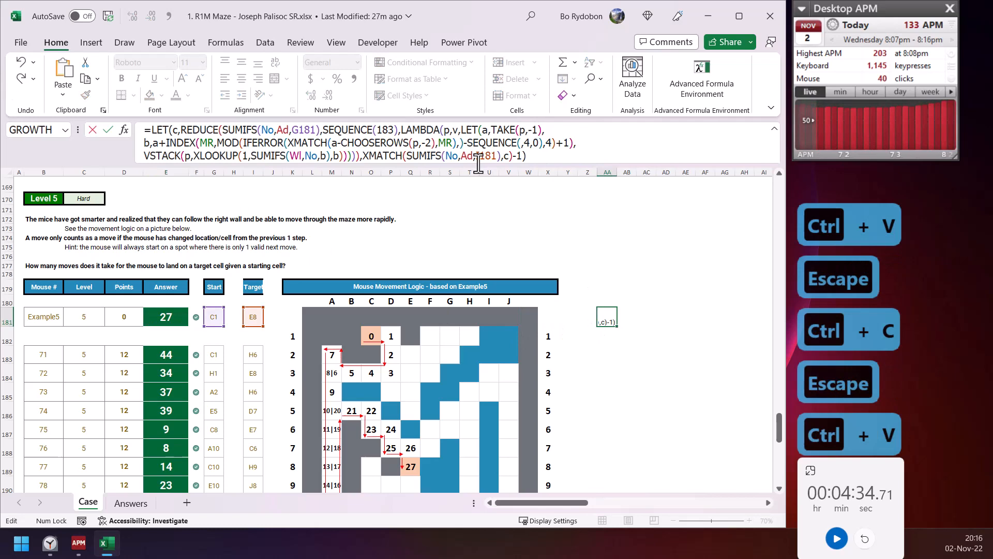
Step: Replace the final XMATCH(SUMIFS(No,Ad,I181),c)-1 in AA181's formula with c to list every position of the path
click(376, 158)
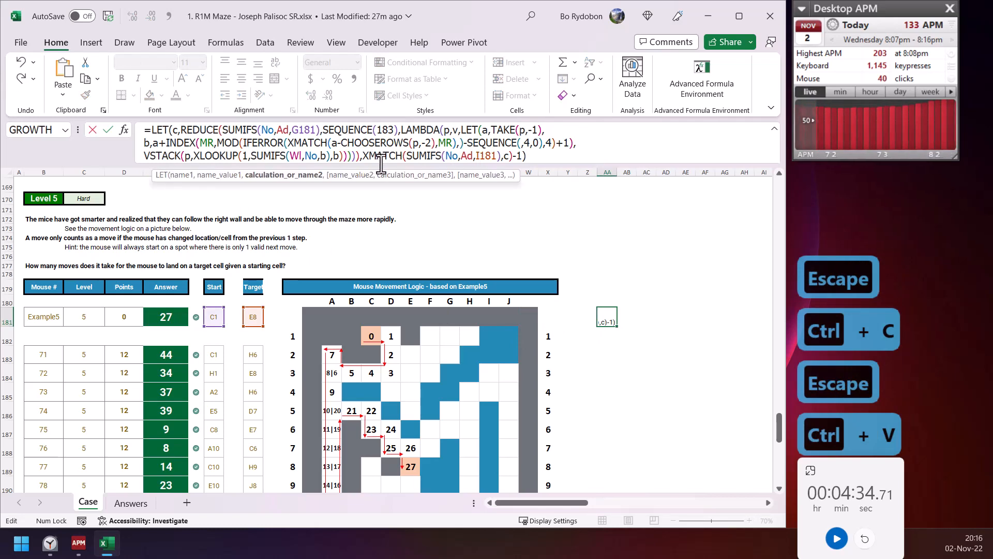
click(314, 176)
text(c)
key(Return)
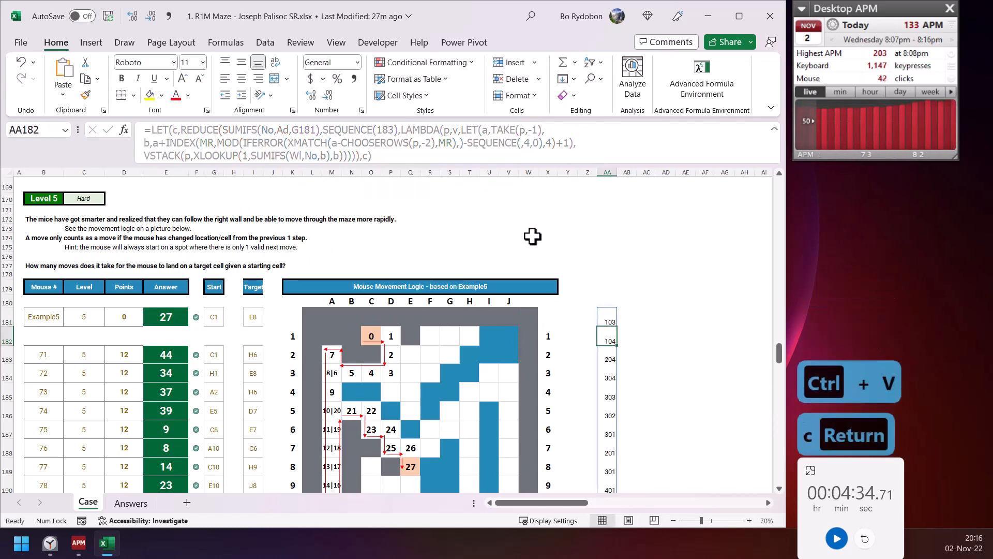
click(611, 313)
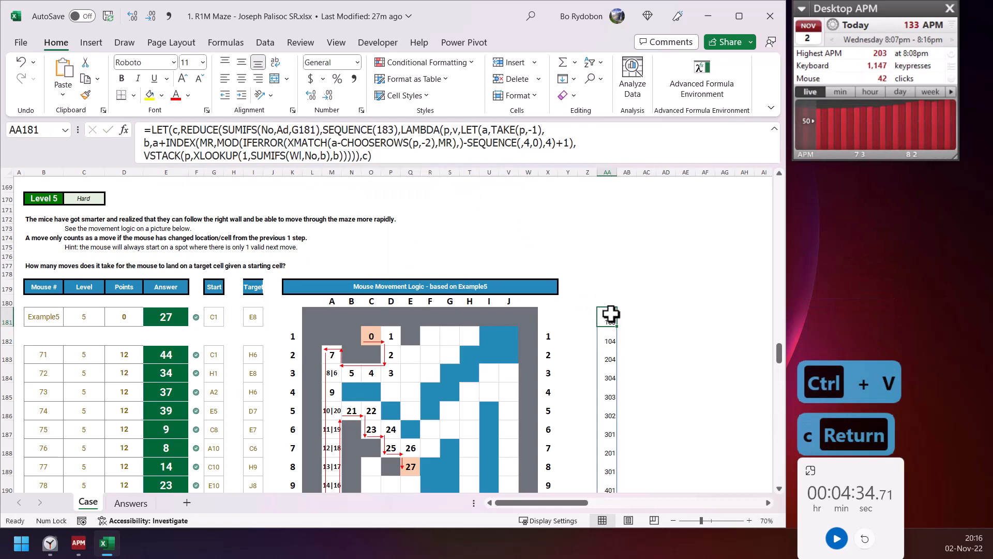
click(642, 317)
click(613, 319)
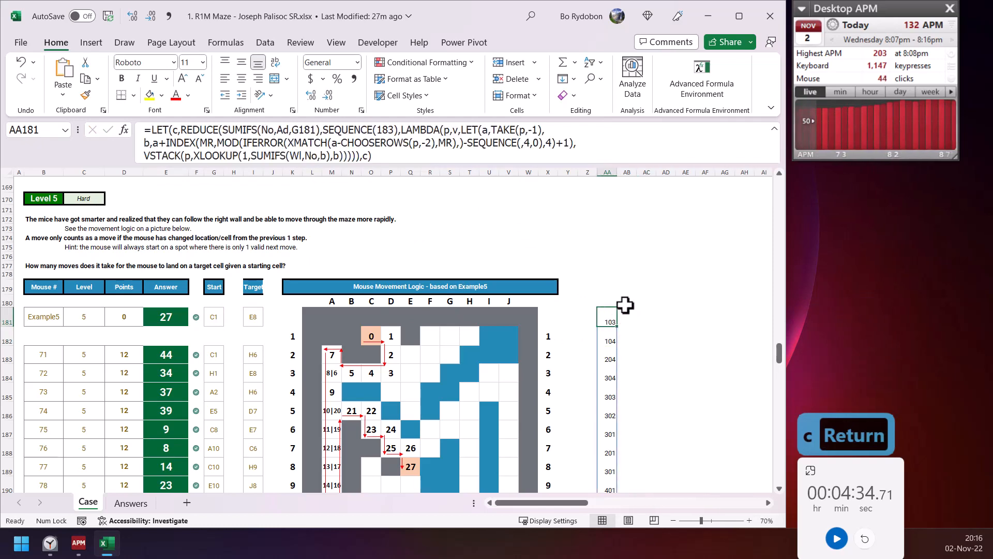
click(377, 153)
key(Escape)
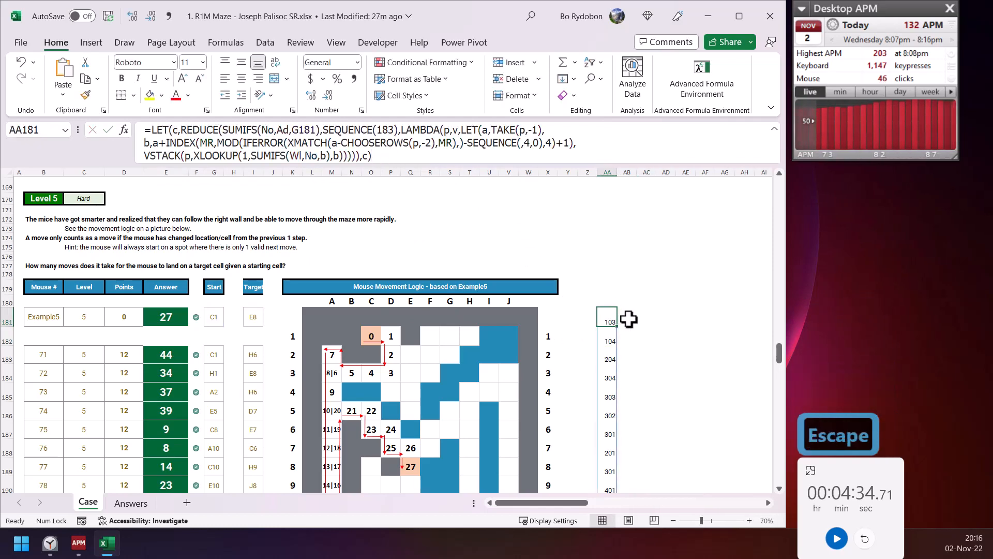
Step: Paste the copied Level 5 formula text into AB181 and replace its final XMATCH expression with SUMIFS(No,Ad,G181)
click(627, 318)
click(527, 145)
key(ctrl+v)
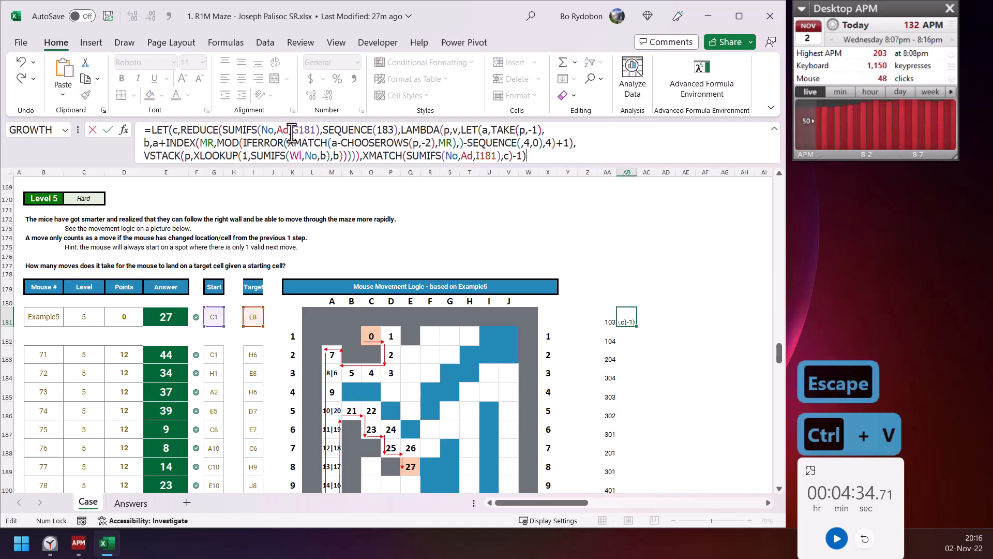
click(229, 126)
click(236, 174)
key(ctrl+c)
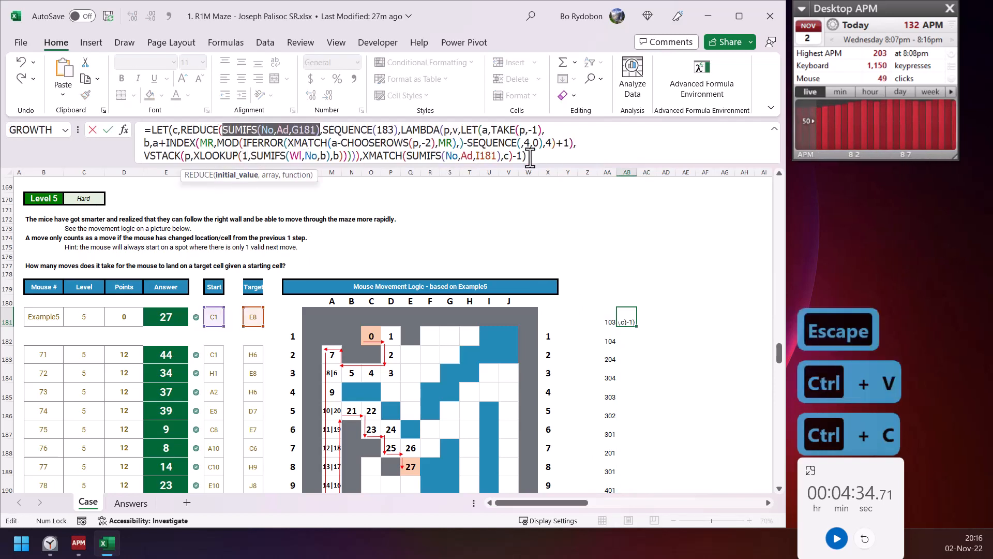
click(298, 175)
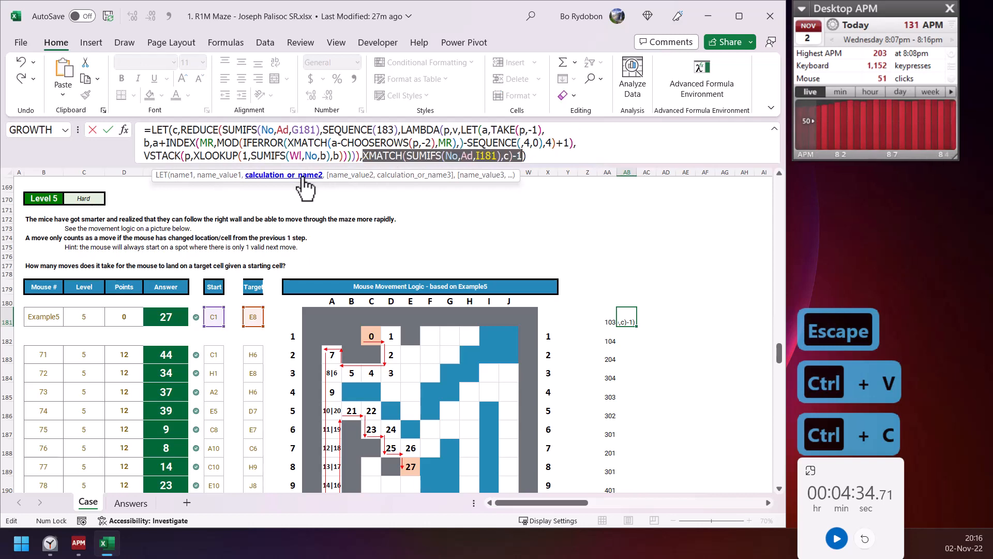
key(ctrl+v)
key(Return)
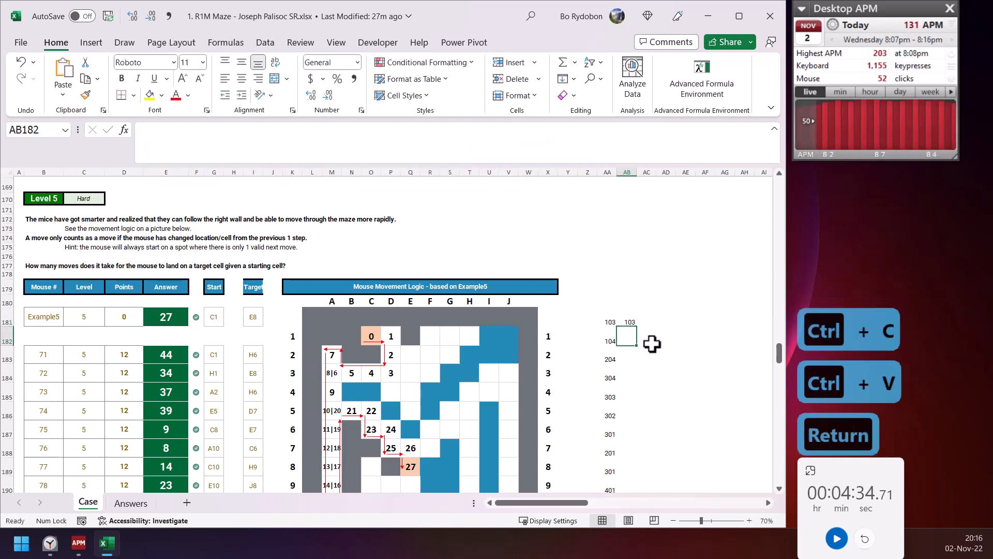
Step: Start a new formula in AC182 beside the second position of the path
click(610, 339)
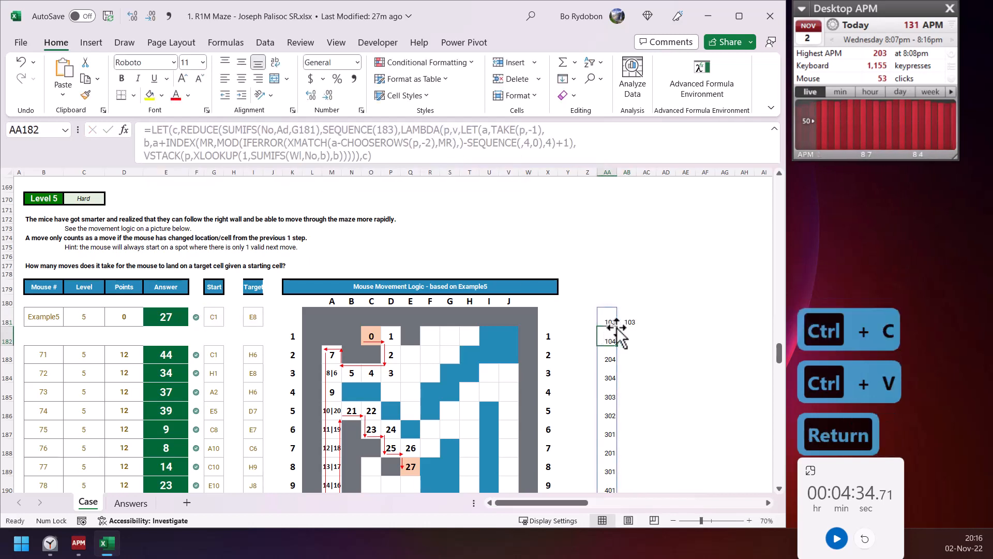
click(646, 335)
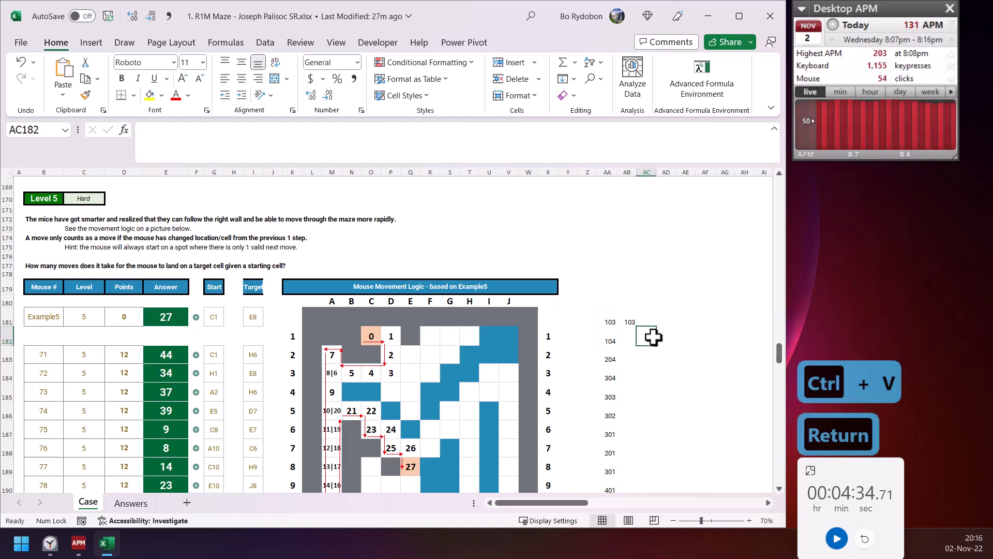
key(Right)
key(Left)
text(=)
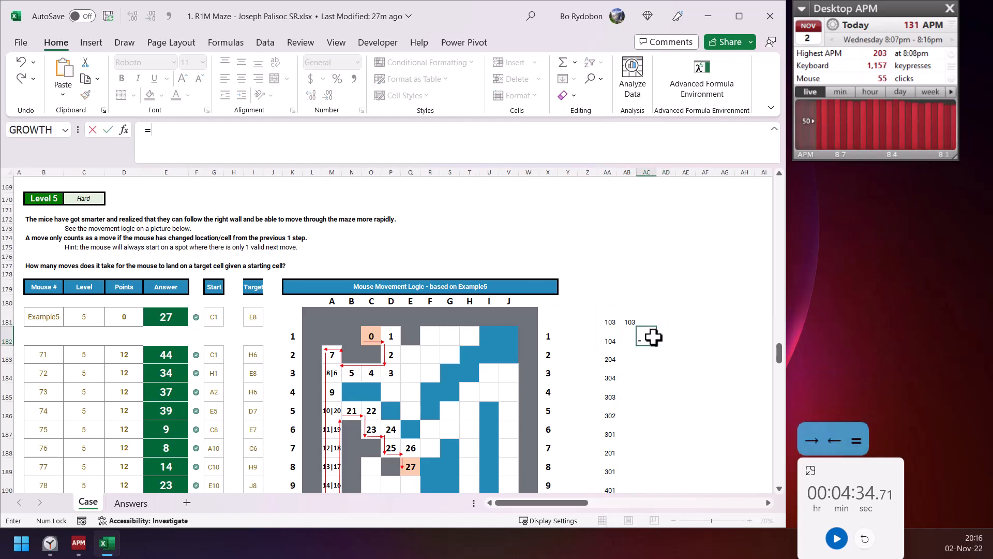
Step: Enter the formula =AB181-AB180 in cell AC182 to calculate the difference between the previous two positions
key(Up)
key(Left)
text(-)
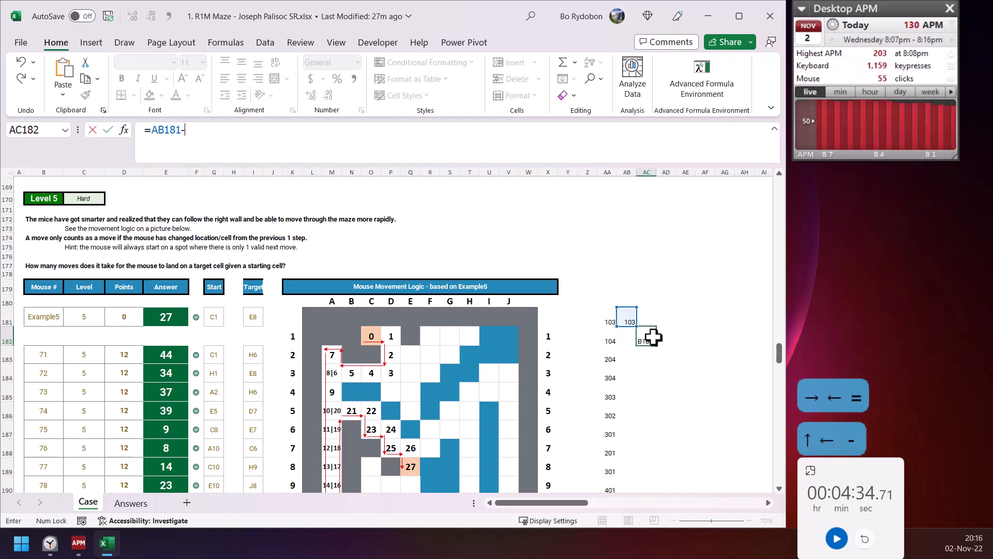
key(Up)
key(Up)
key(Left)
key(Return)
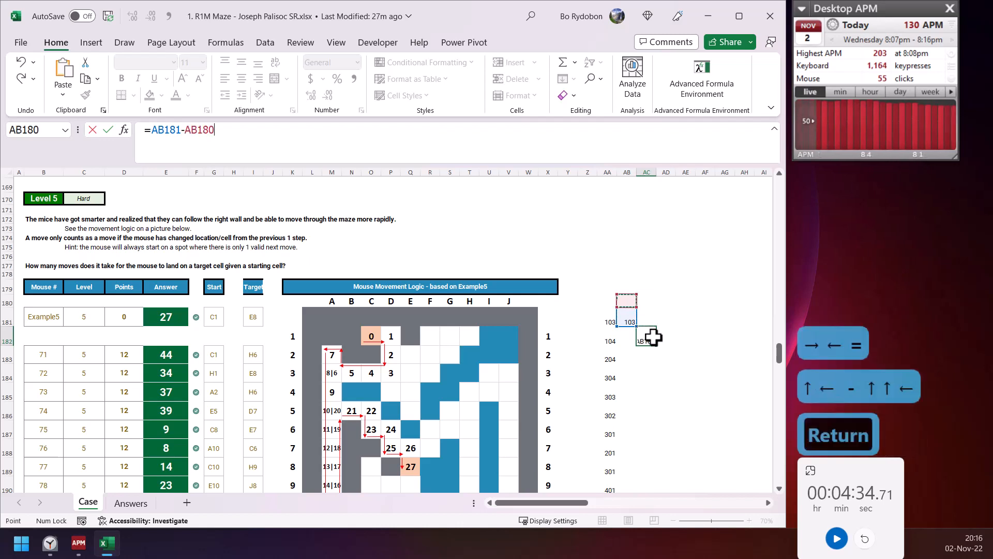
key(Up)
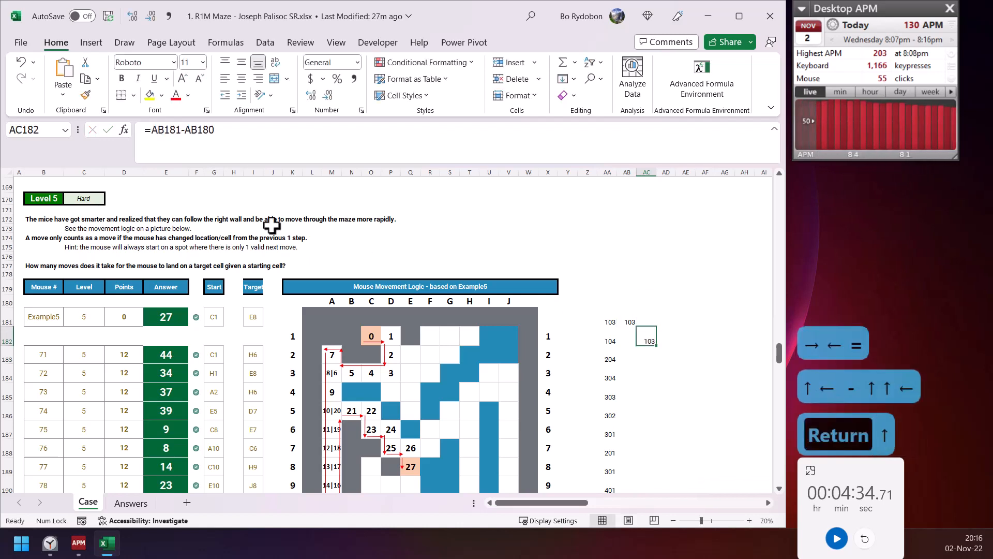
Step: Wrap the AC182 subtraction in XMATCH with MR as the lookup array, giving =XMATCH(AB181-AB180,MR)
click(155, 135)
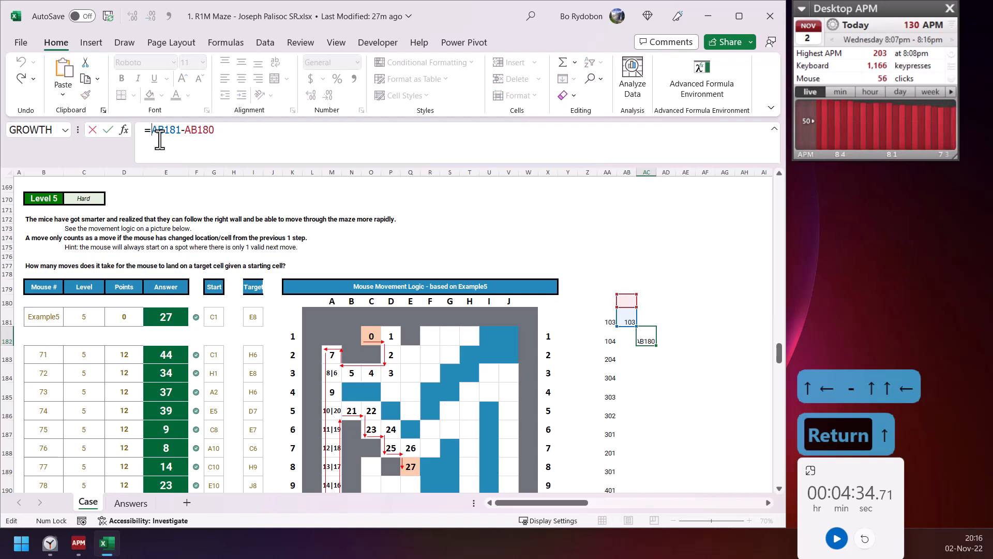
text(xm)
key(Tab)
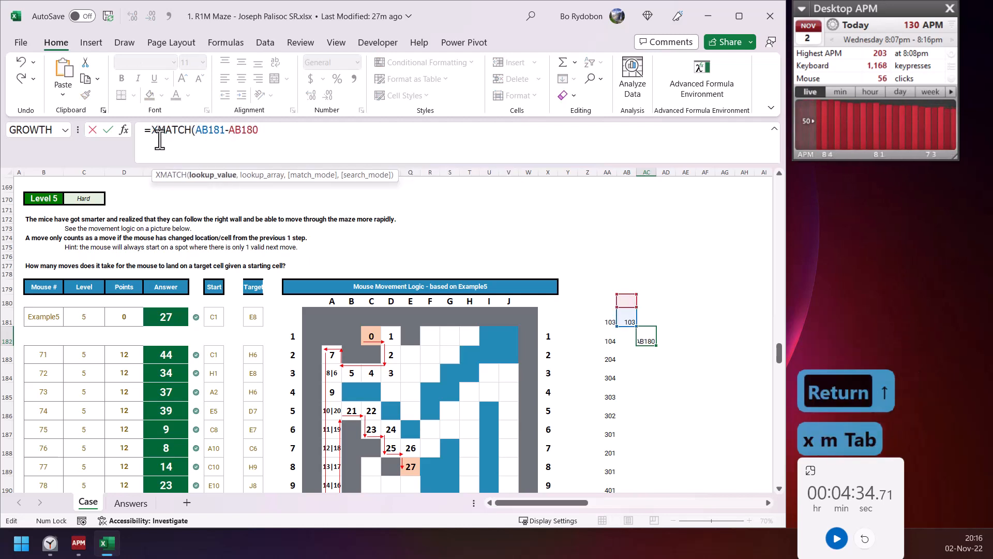
text(,)
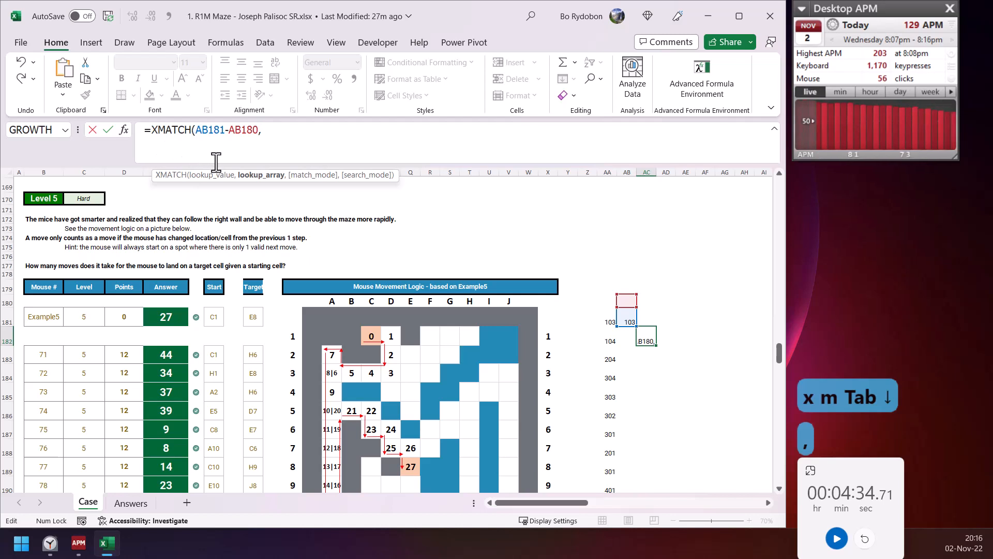
text(d)
key(BackSpace)
text(mr))
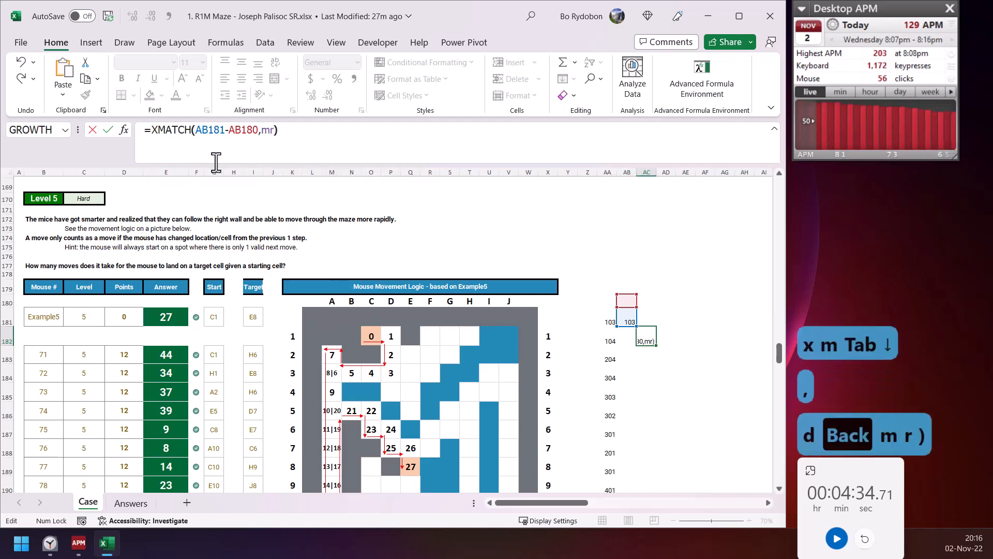
key(Return)
key(Up)
Step: Enter =MR in cell AB171 to spill the movement offsets down the column
click(622, 209)
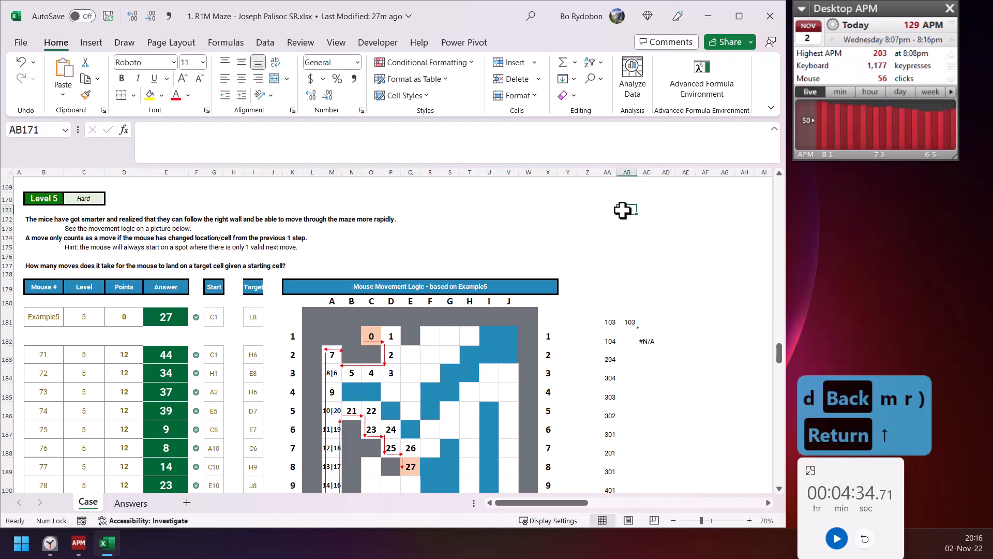
text(=mr)
key(Return)
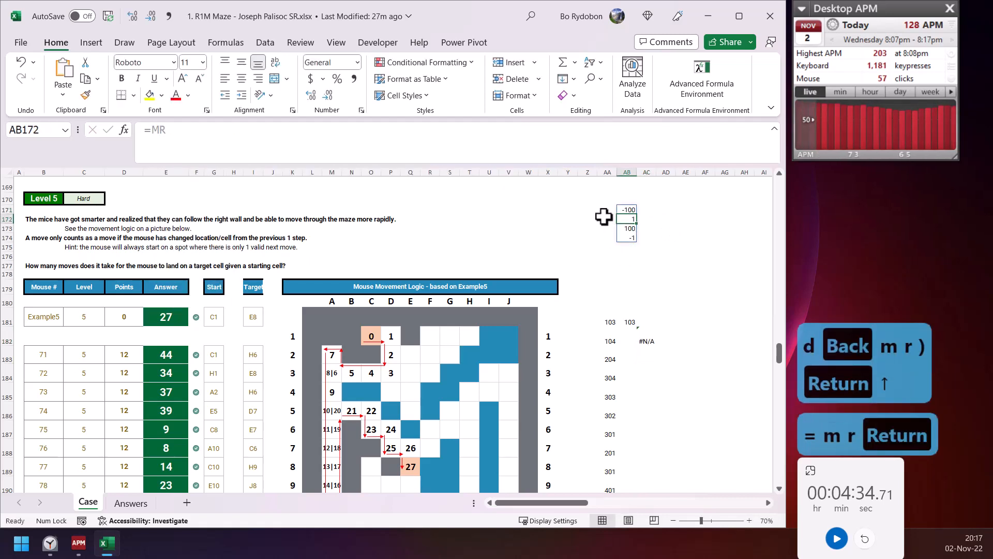
Step: Lay out a direction compass beside the offsets with U in Y171, R in Z172, D in Y173 and L in X172
click(603, 209)
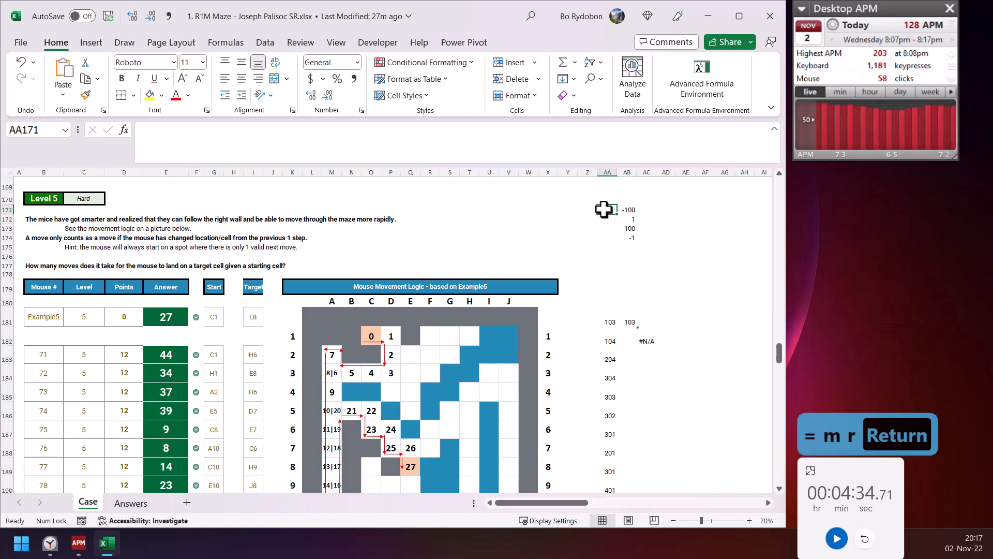
click(574, 213)
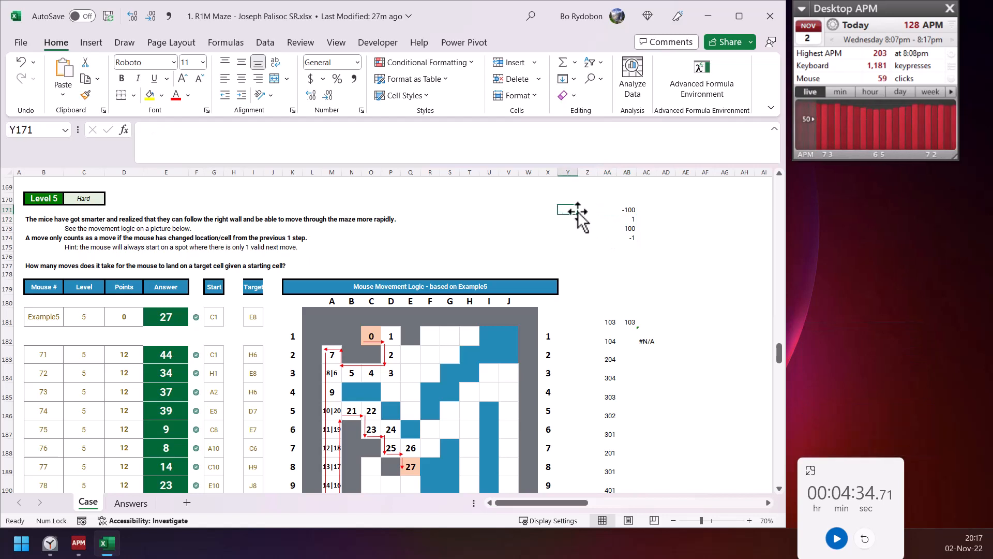
text(U)
key(Down)
key(Right)
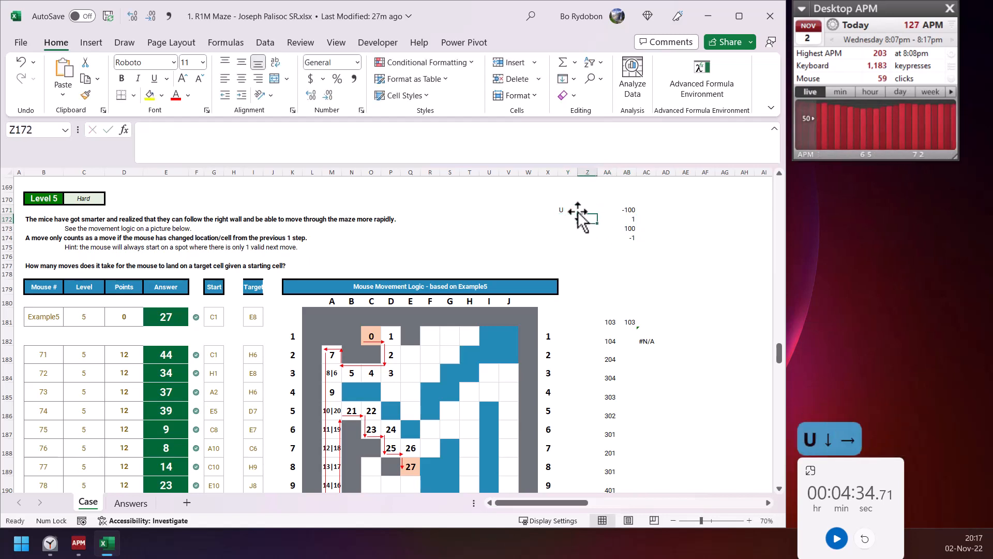
text(R)
key(Down)
key(Left)
text(D)
key(Left)
key(Up)
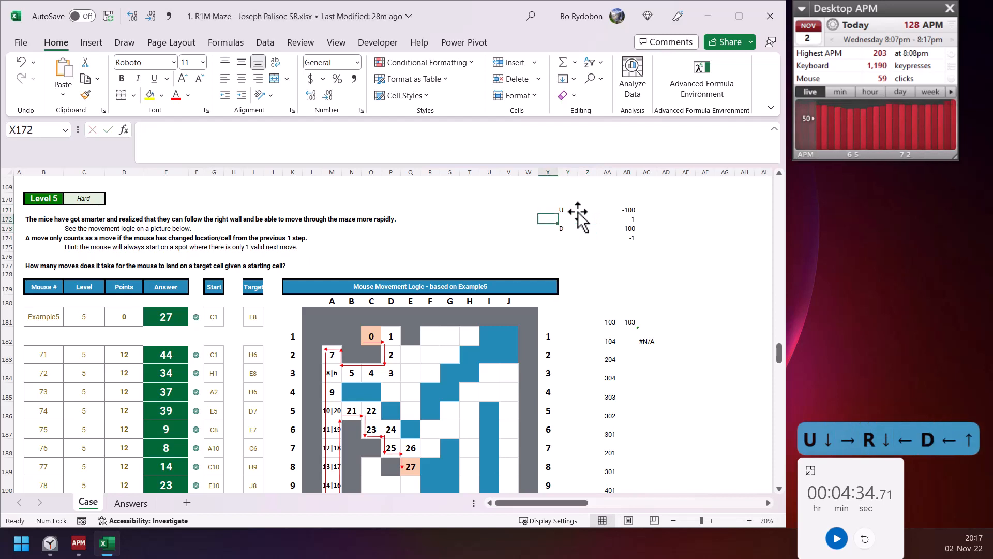
text(L)
Step: Wrap the XMATCH formula in AC182 in IFERROR with an empty fallback argument
click(646, 341)
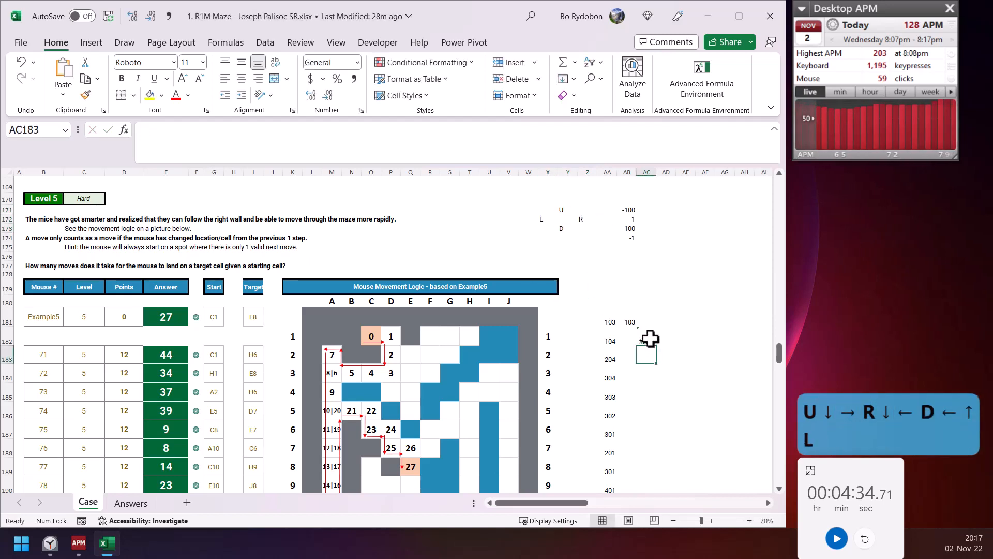
click(154, 130)
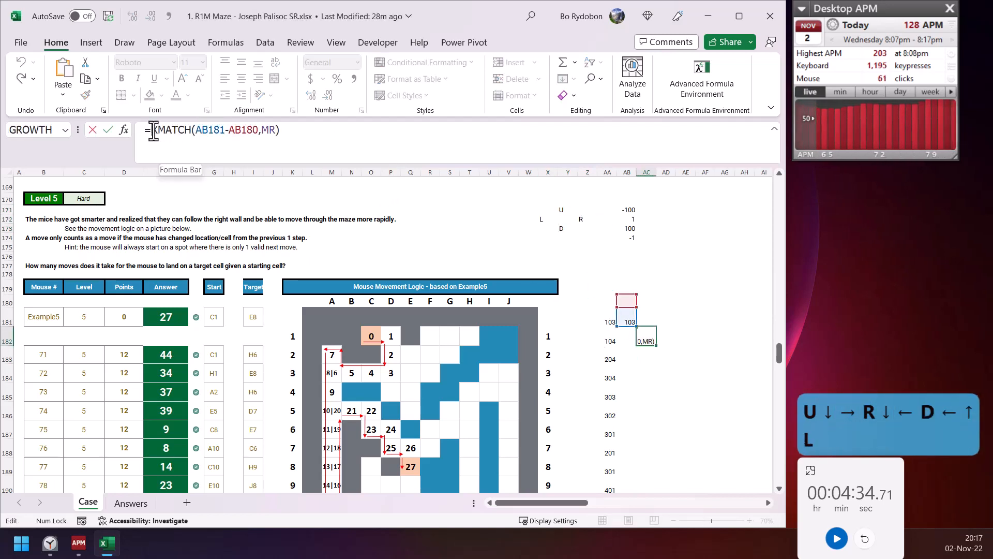
text(if)
key(Down)
key(Tab)
key(Down)
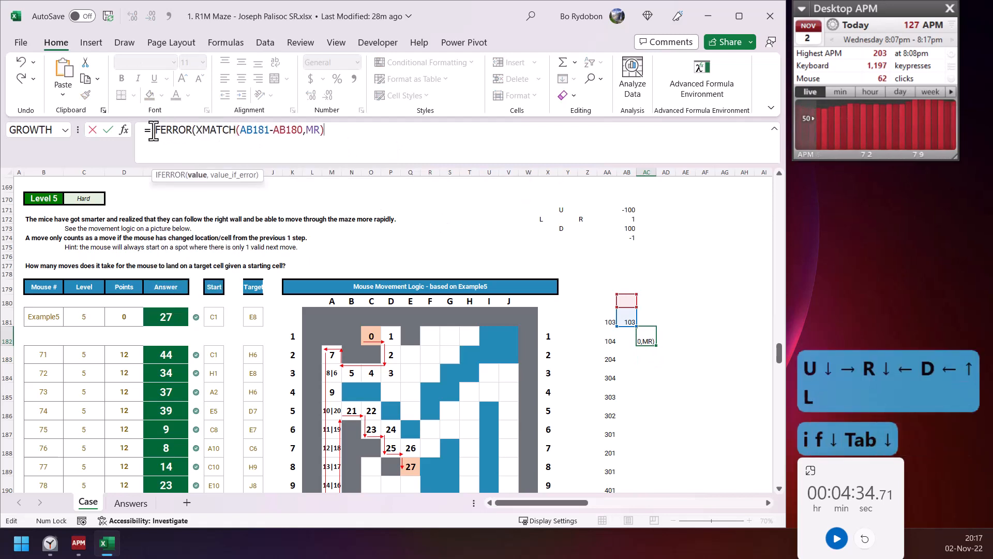
text(,))
key(Return)
key(Up)
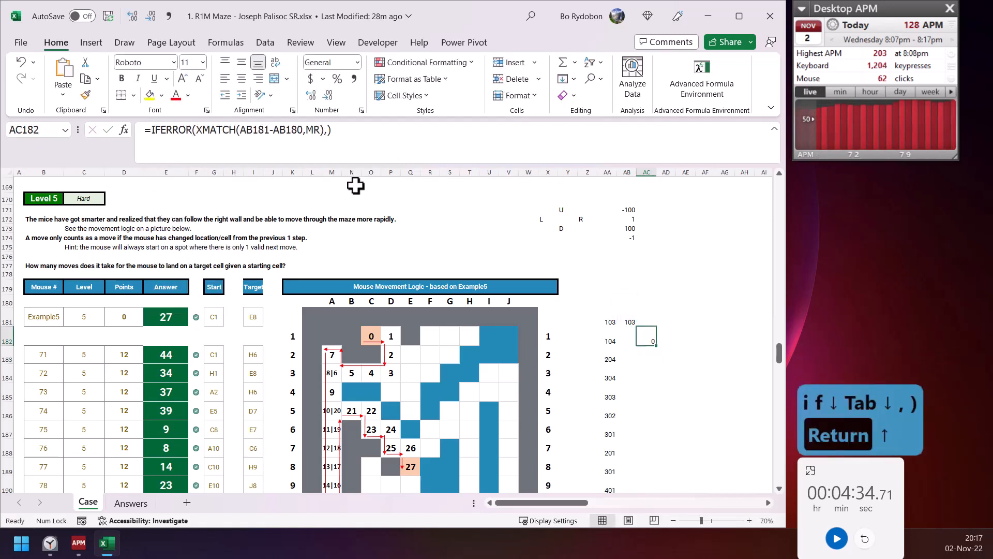
click(364, 130)
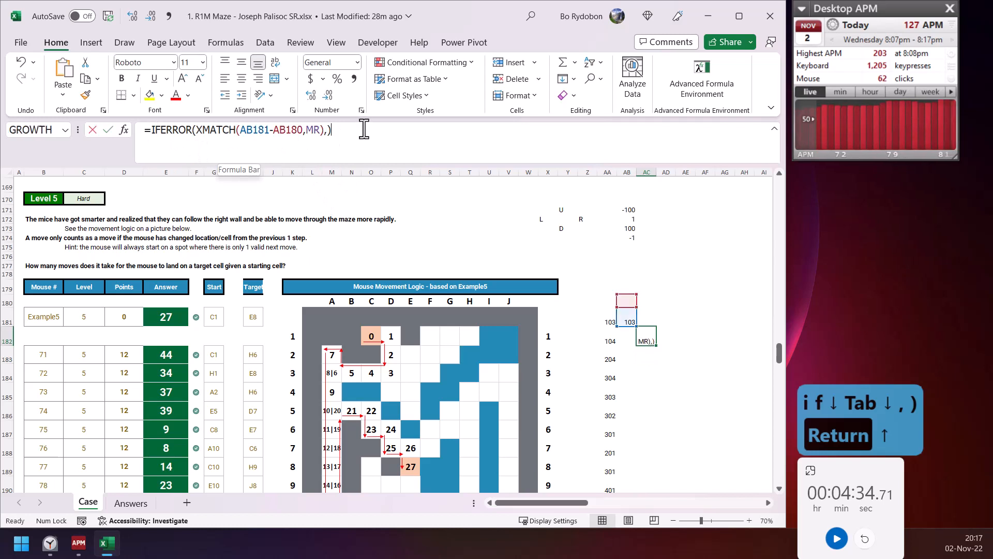
key(Escape)
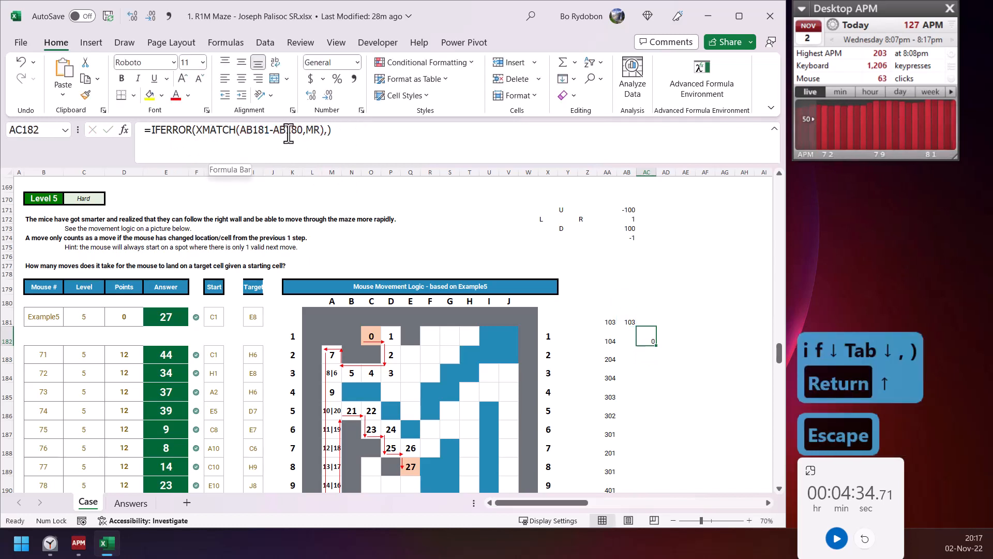
click(345, 134)
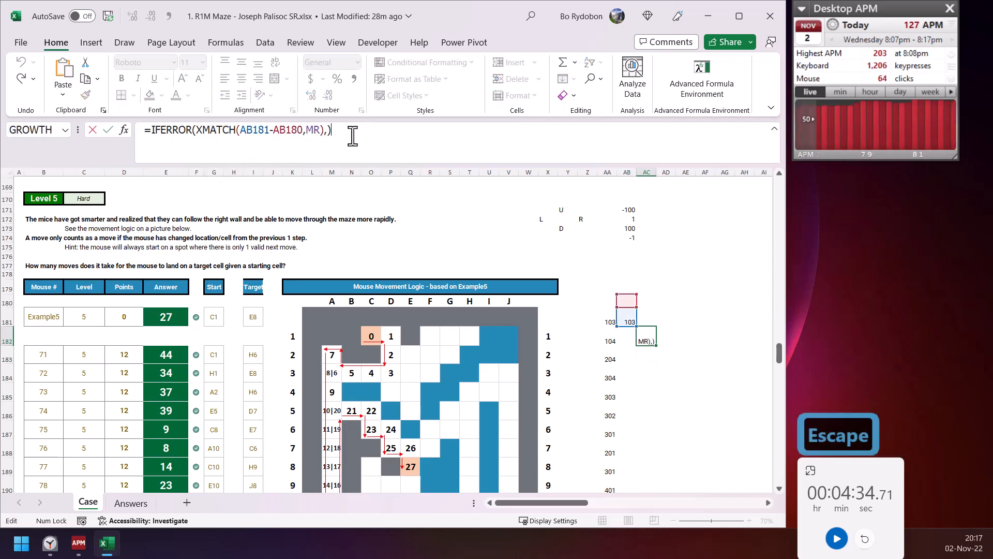
key(Escape)
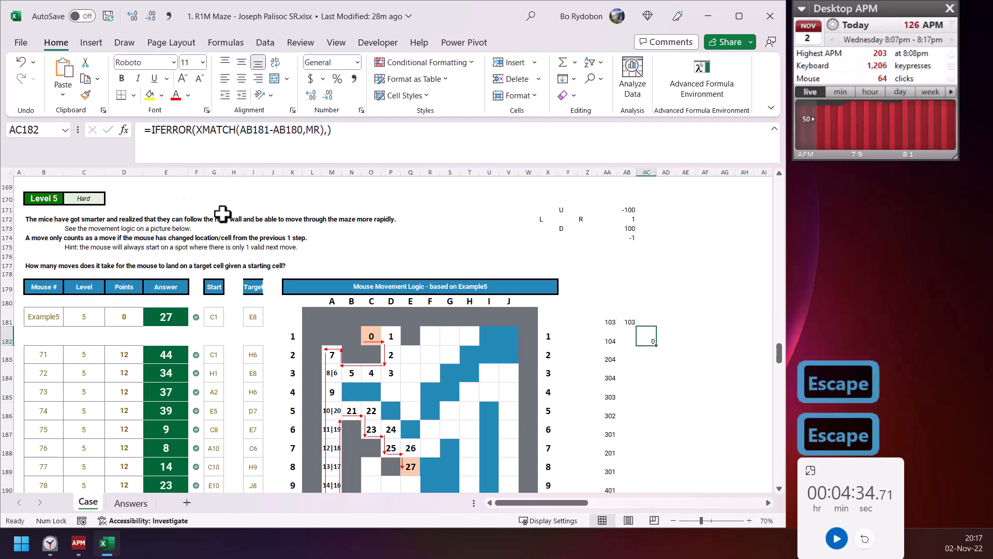
Step: Examine the example path in the maze at the start cell, the first move and move 7
click(376, 335)
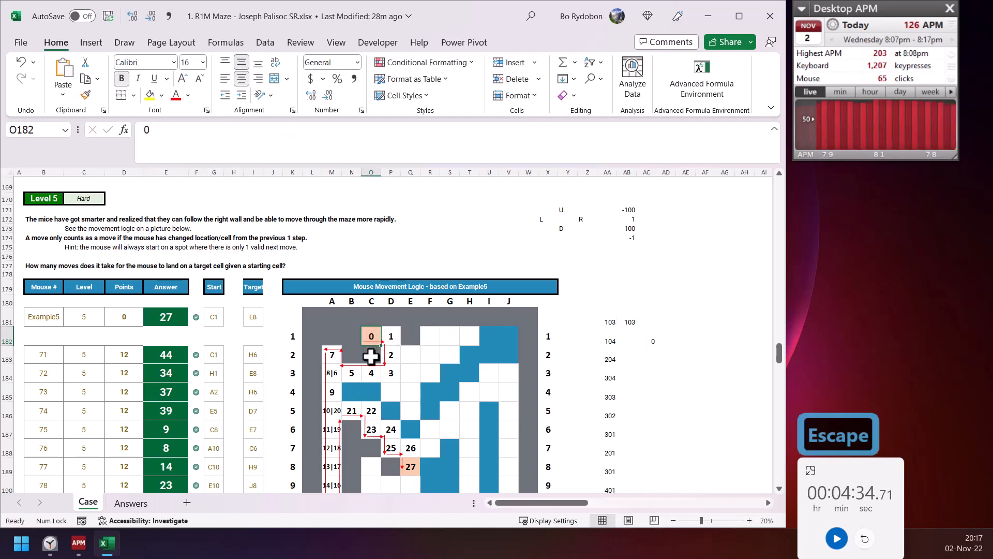
key(Right)
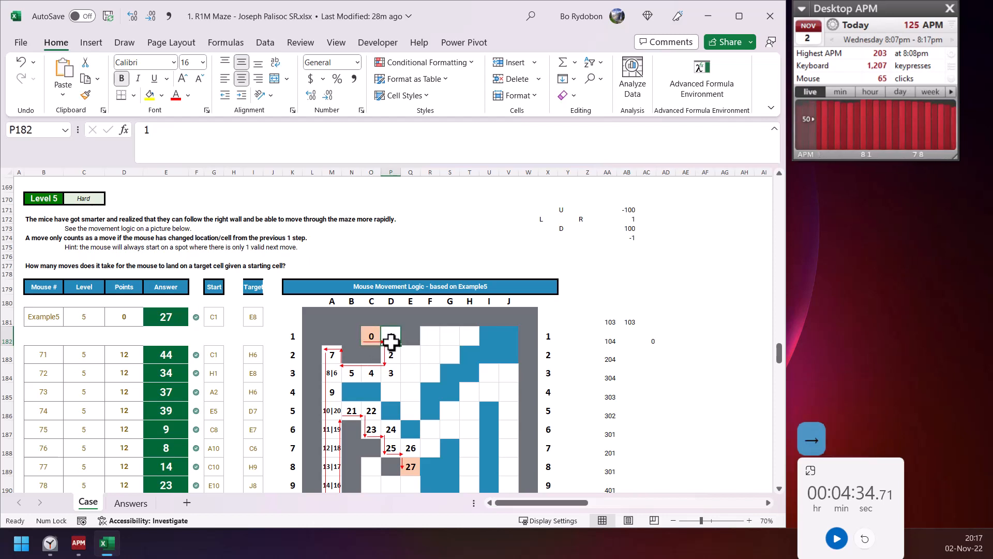
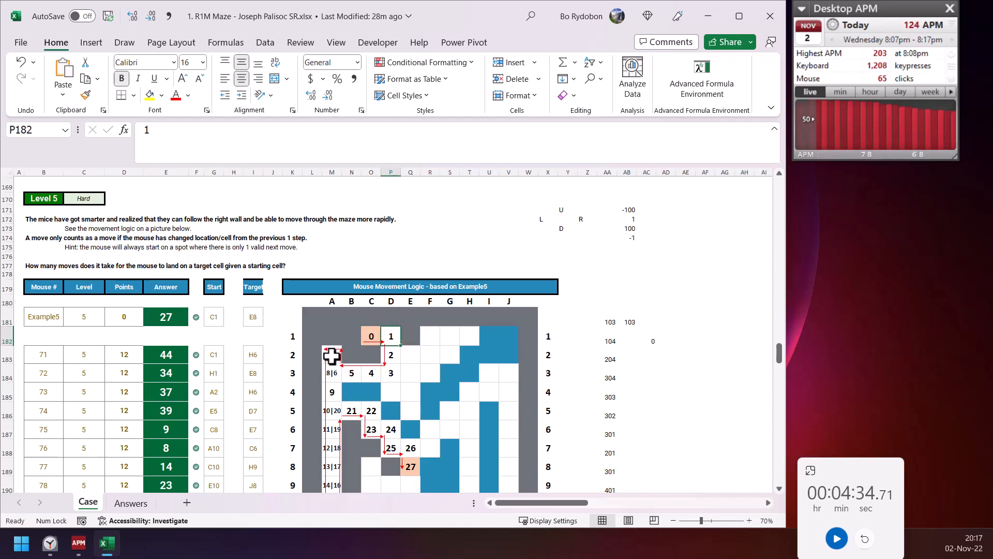
click(332, 357)
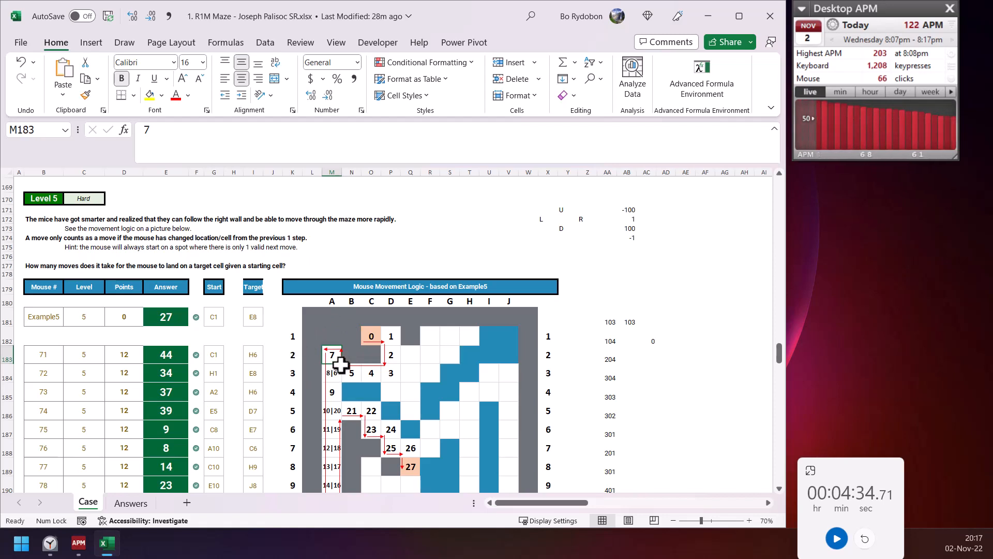
Step: Append -SEQUENCE(,4,0) to the IFERROR formula in AC182 to produce four direction values across
click(645, 339)
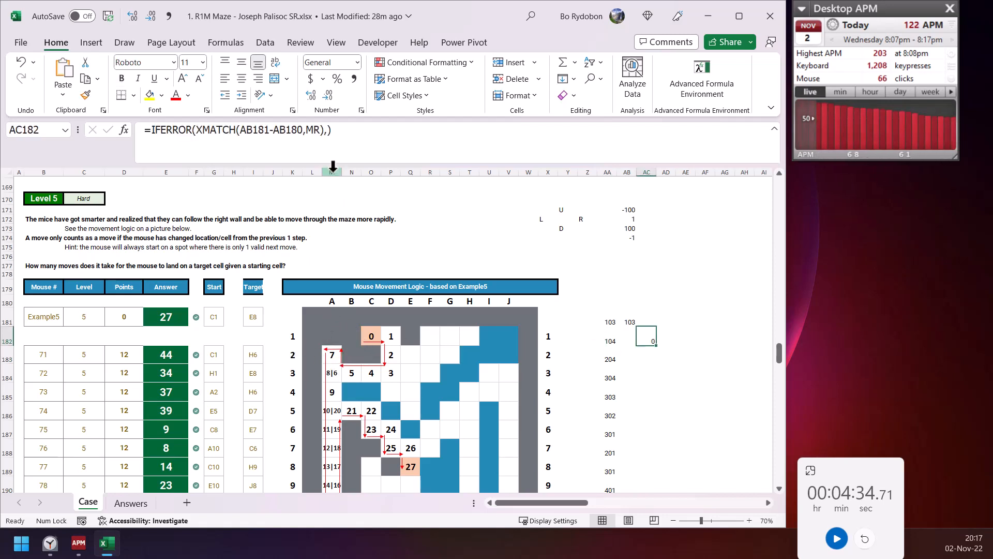
click(356, 135)
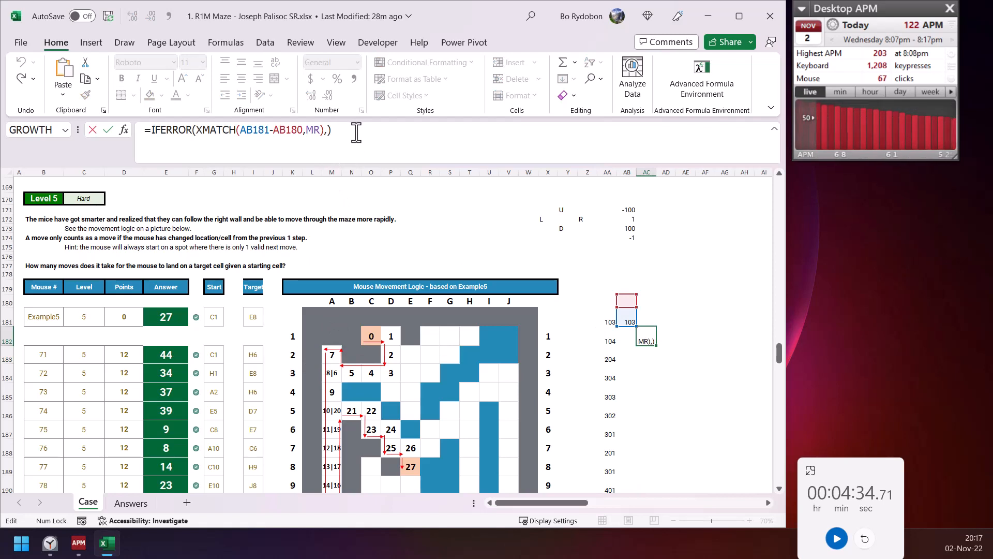
text(-seq)
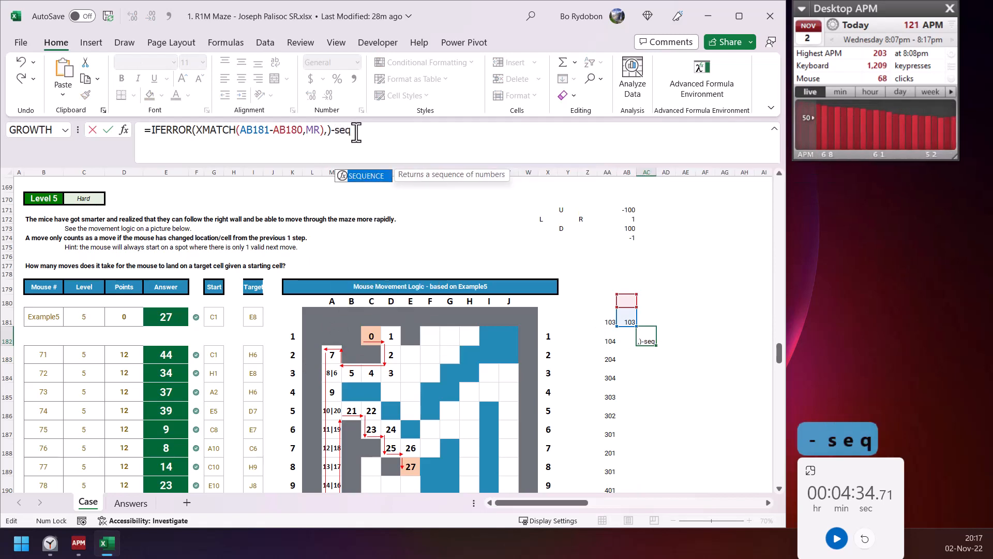
key(Tab)
text(,4,0))
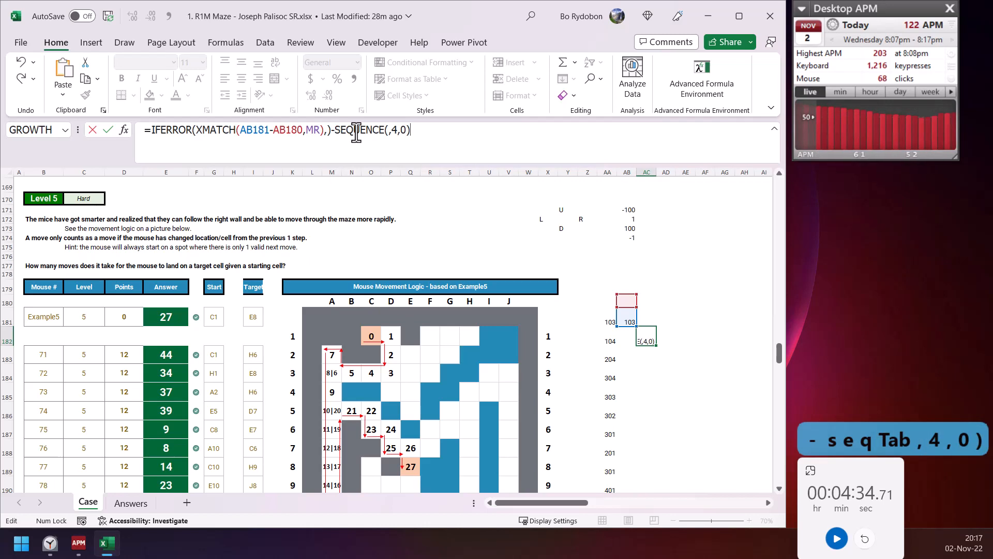
key(Return)
key(Up)
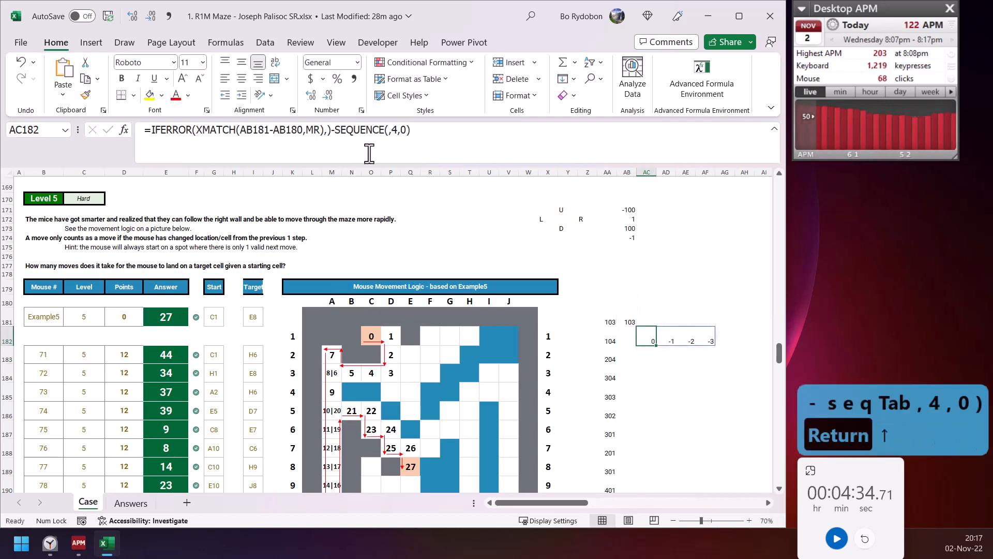
Step: Wrap the AC182 formula in MOD with divisor 4 and add 1 to the result
click(152, 132)
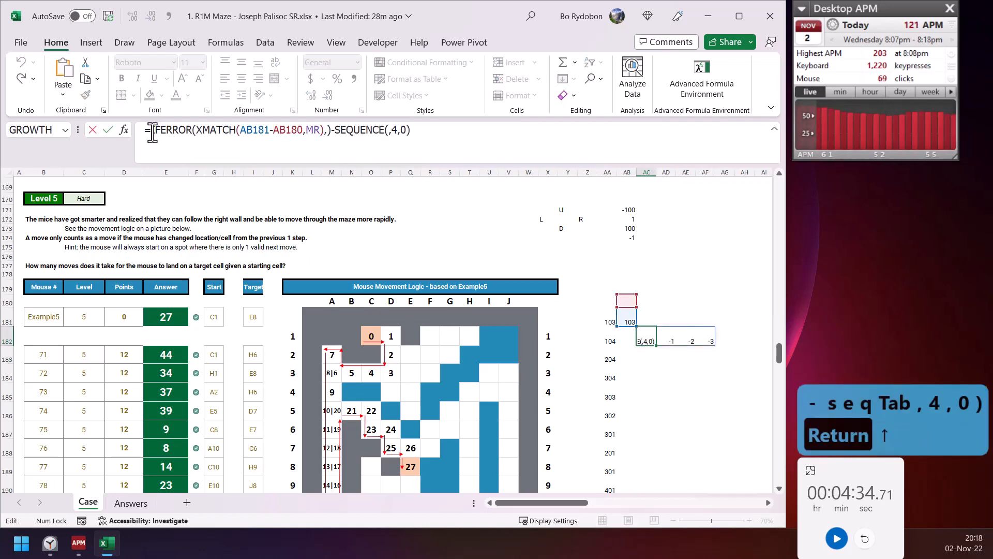
text(mod)
key(Tab)
key(Down)
text(,)
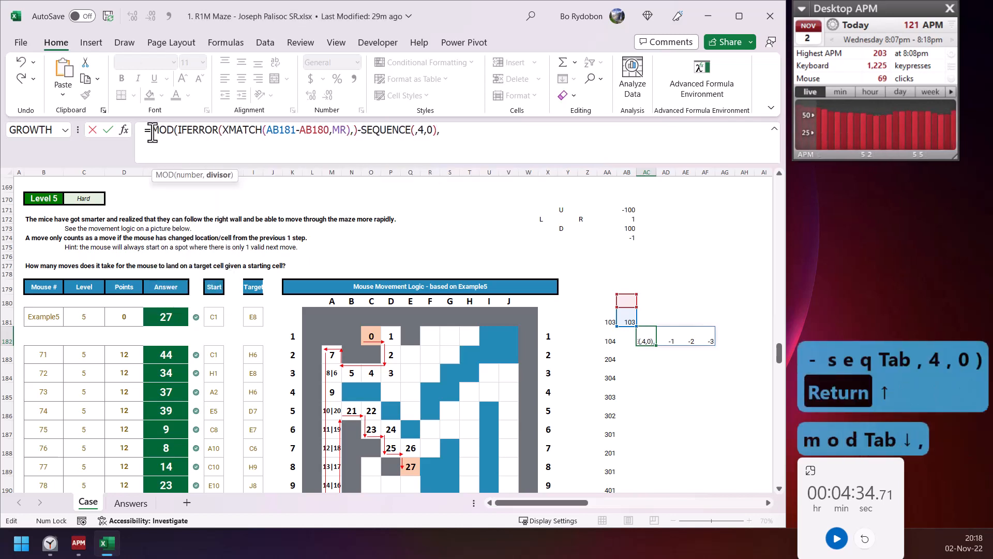
text(4)+)
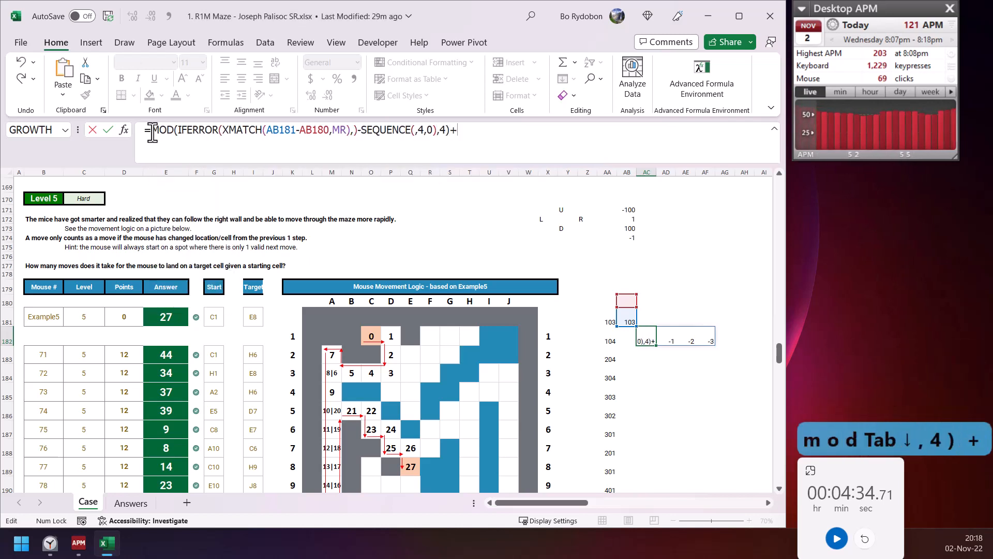
text(1)
key(ctrl+Return)
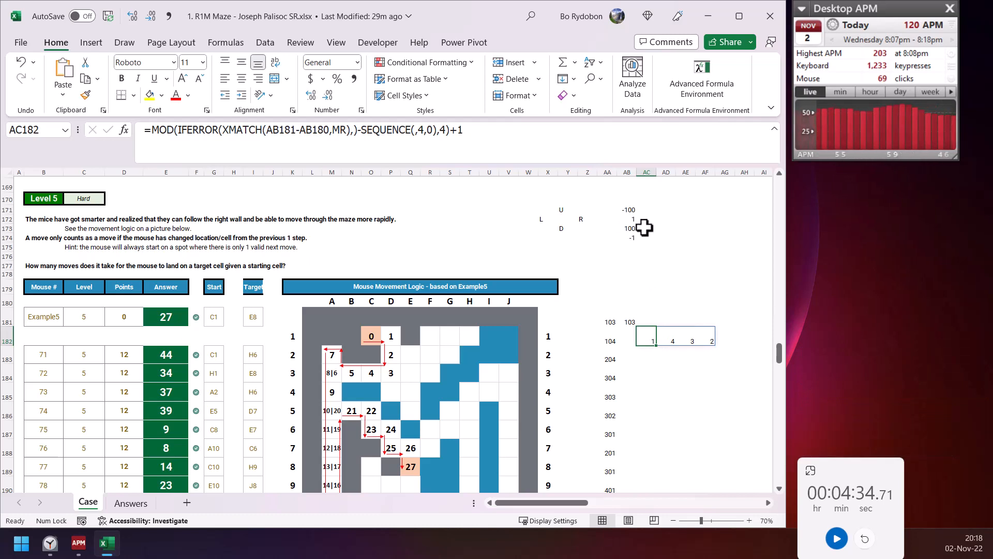
Step: Number the four direction offsets 1, 2, 3 and 4 in AC171:AC174
click(646, 209)
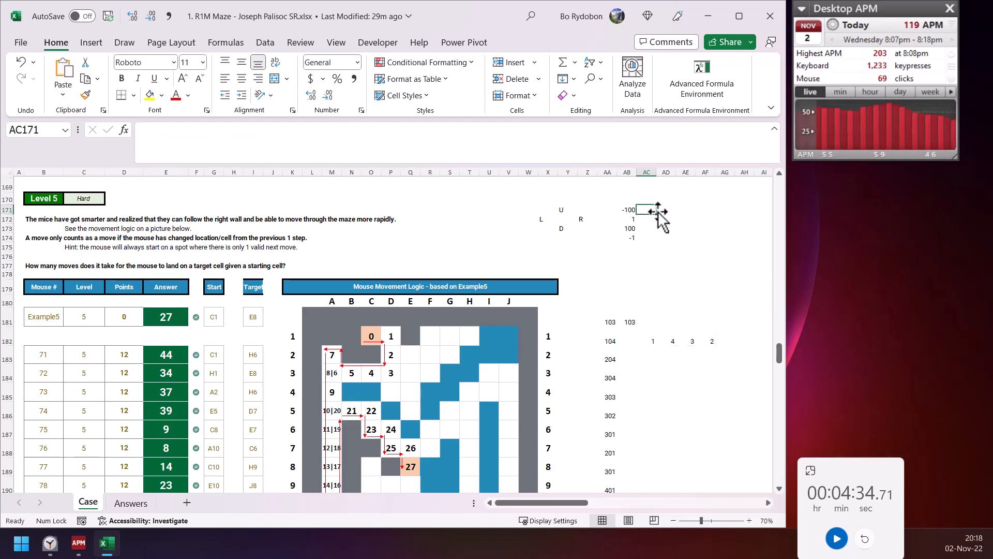
text(1)
key(Down)
text(2)
key(Down)
text(4)
key(Down)
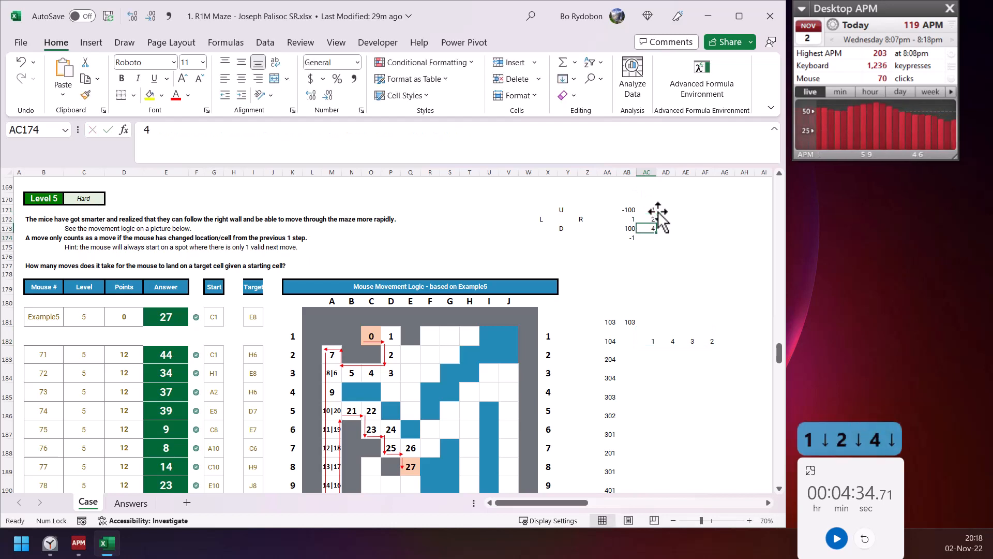
key(Up)
text(3)
key(Down)
text(4)
key(Down)
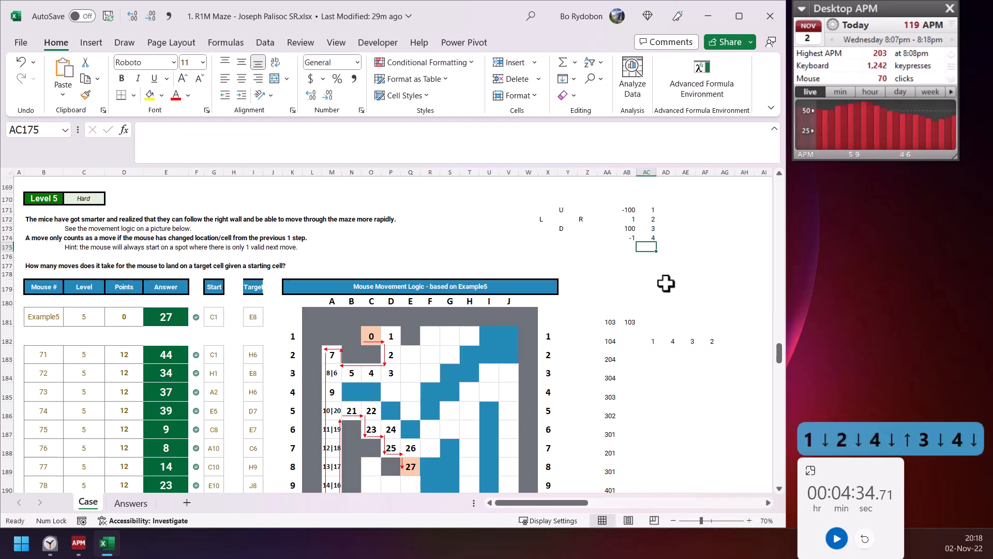
Step: Wrap the AC182 MOD formula in INDEX with MR as the array to return the direction offsets
click(651, 339)
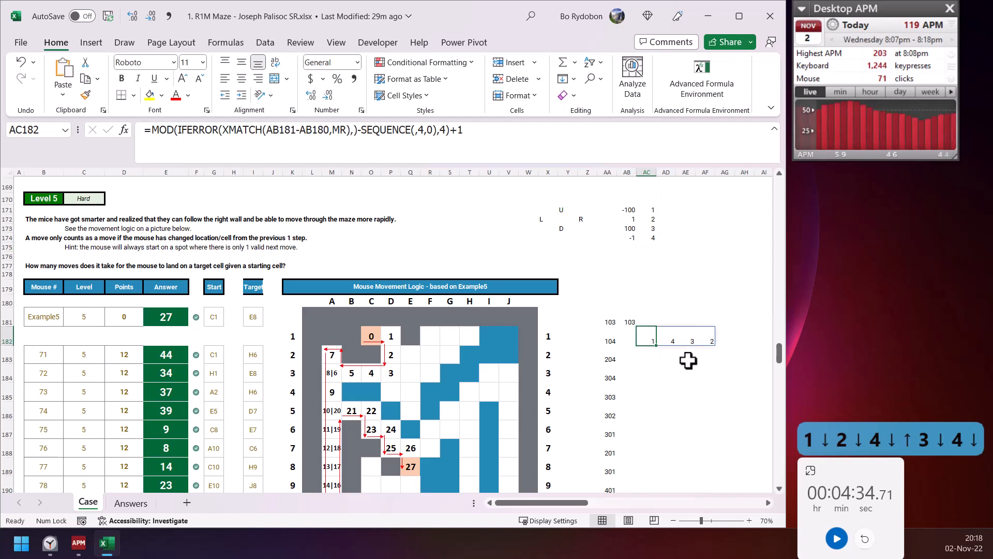
click(147, 130)
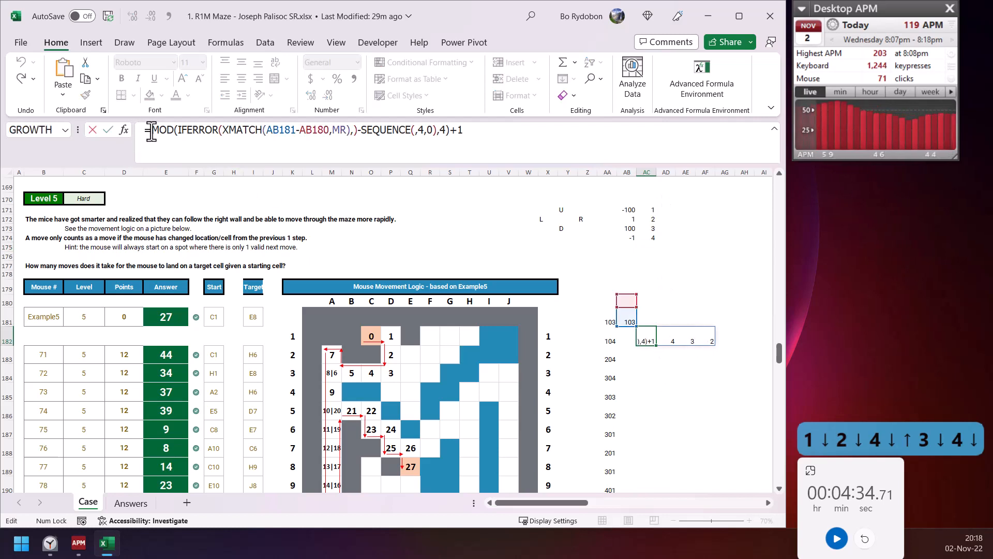
text(inde)
key(Tab)
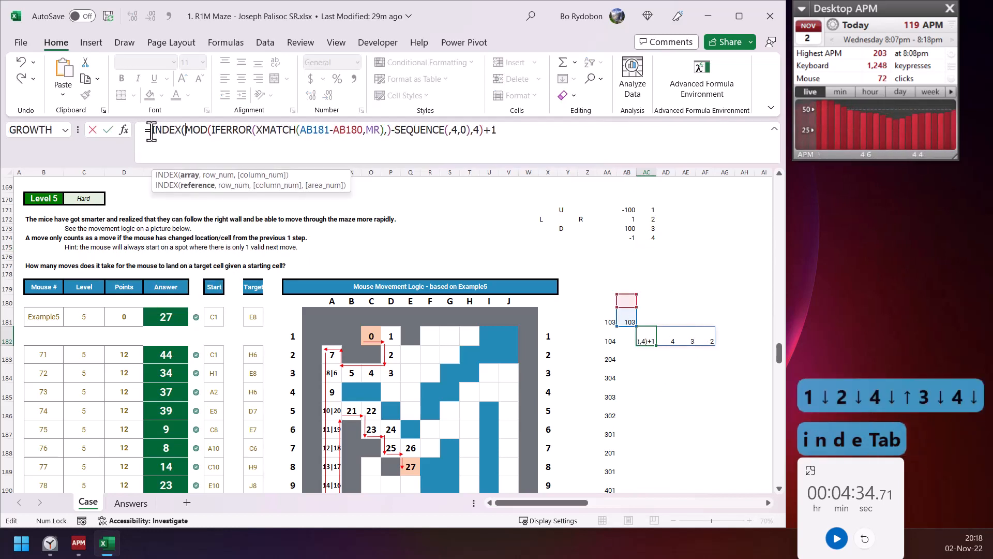
text(mr,)
key(Down)
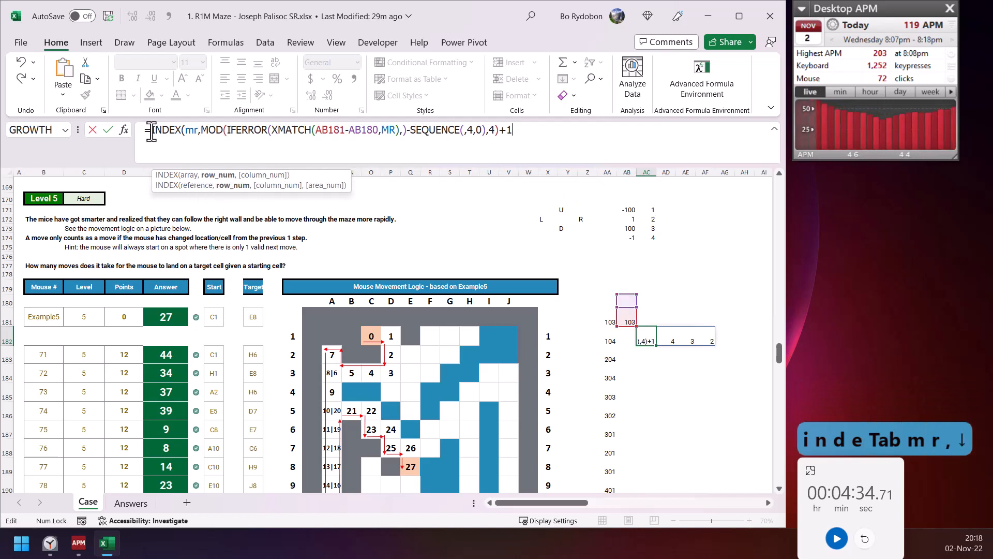
text())
key(Return)
key(Up)
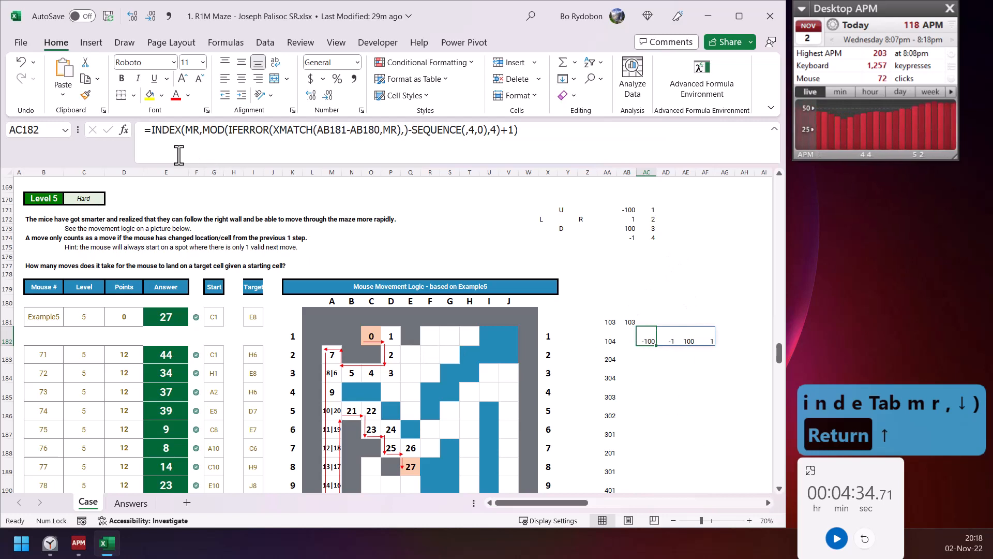
Step: Add AB181+ in front of the INDEX formula in AC182 to produce candidate cell positions
click(151, 131)
click(627, 316)
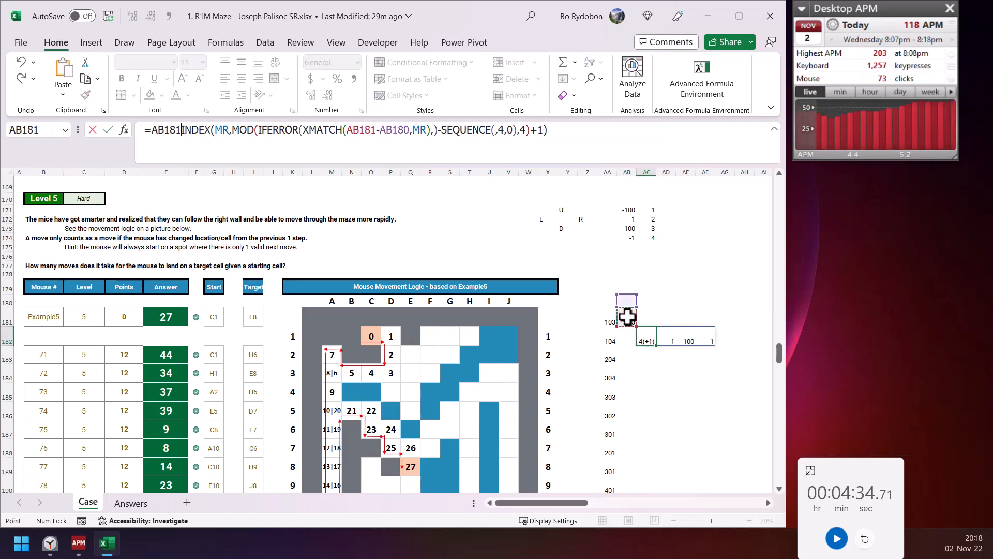
text(+)
key(Return)
key(Up)
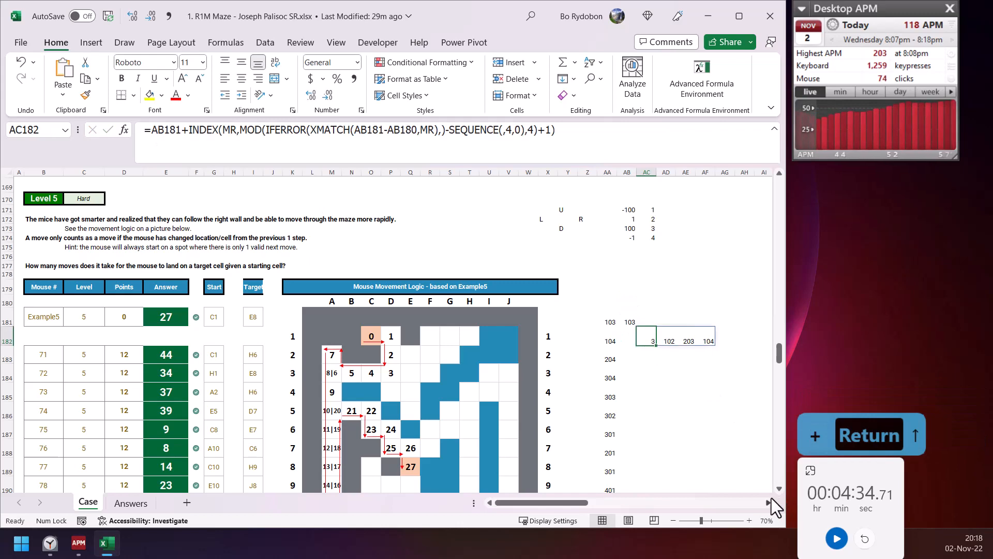
Step: Apply a left border to cell AG182
click(768, 502)
click(771, 503)
click(564, 339)
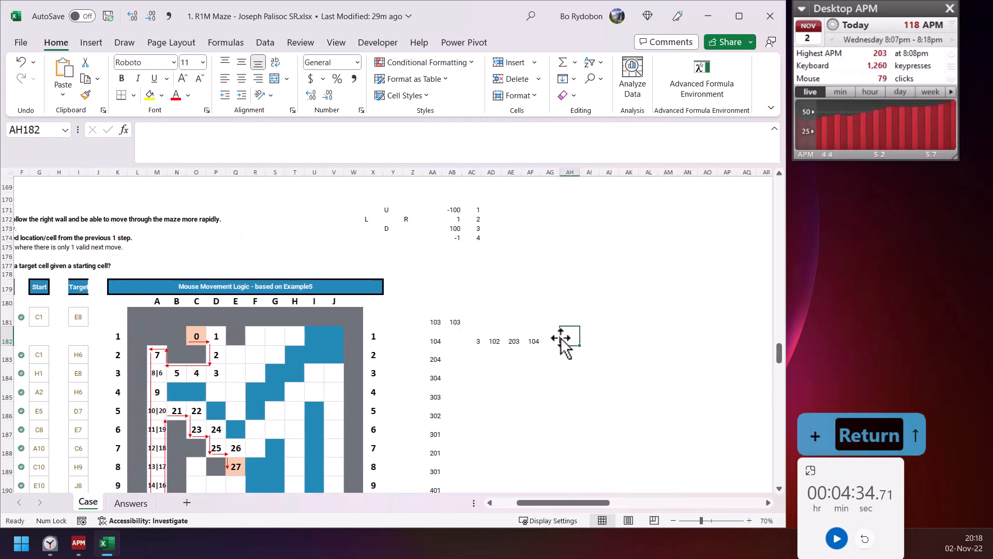
key(Left)
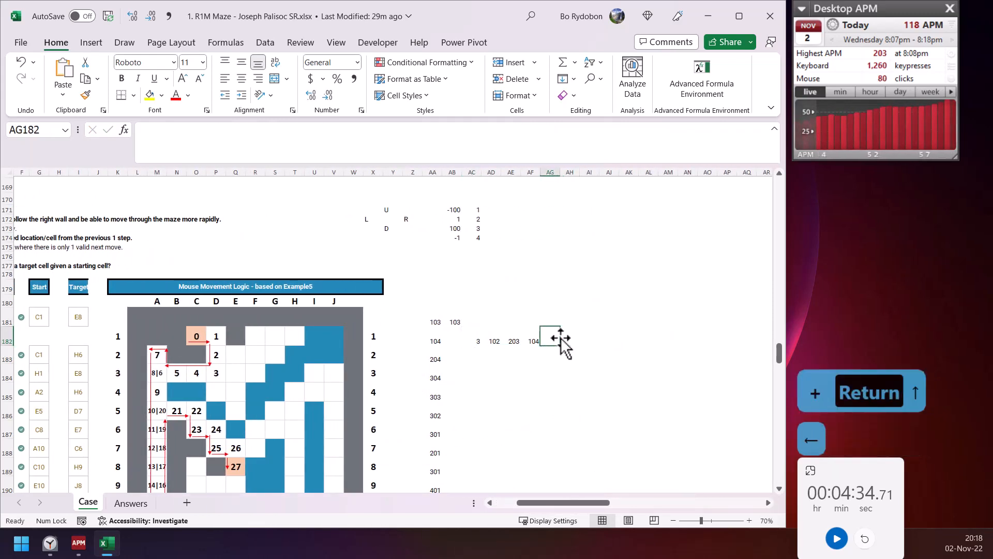
click(134, 96)
click(140, 172)
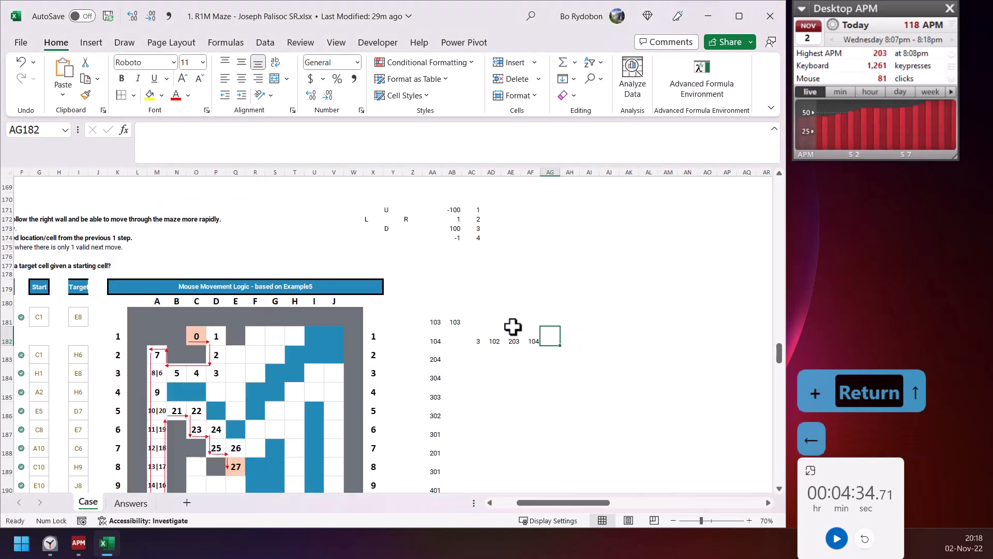
Step: Enter =SUMIFS(Wl,No,AC182#) in AG182 to flag which candidate positions are walkable
text(=sumifs)
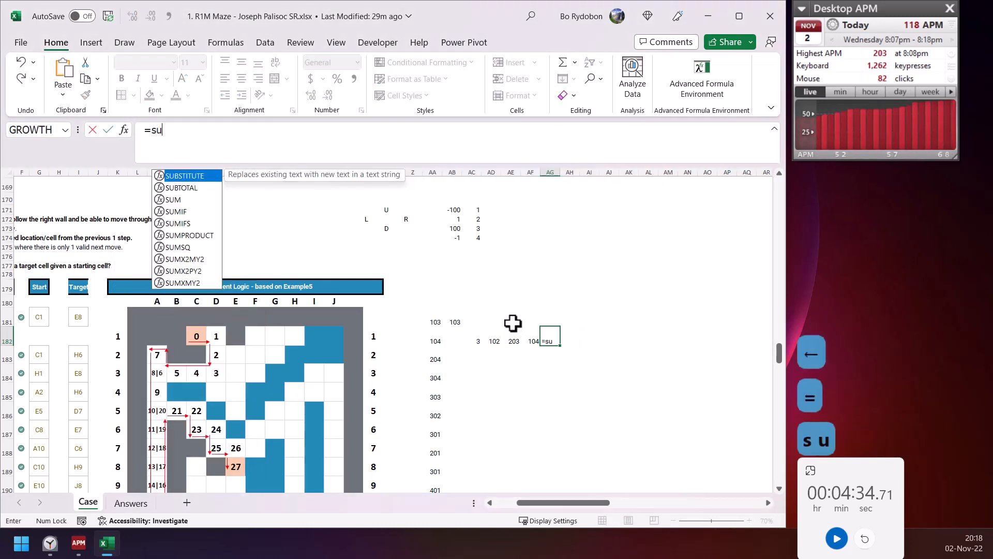
key(Tab)
text(w)
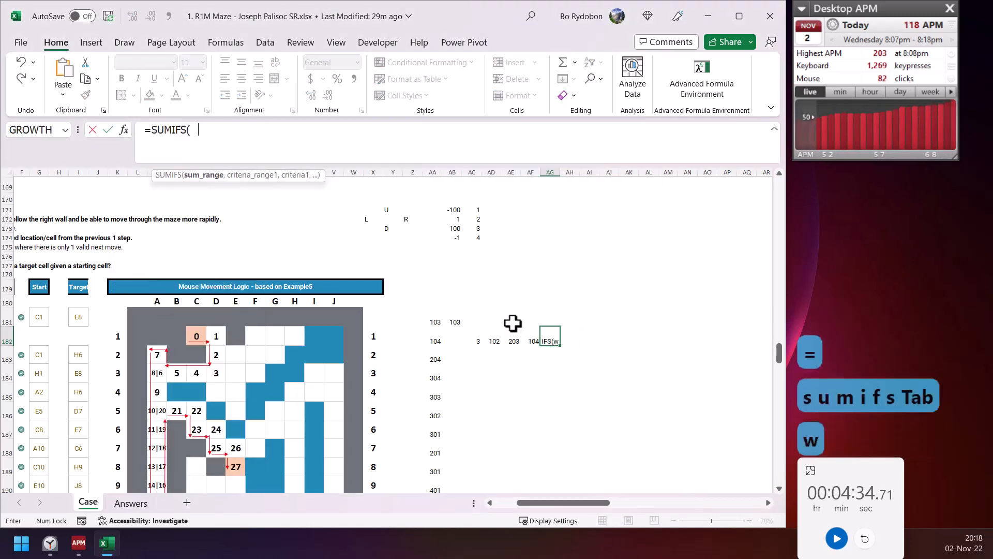
text(l,no,)
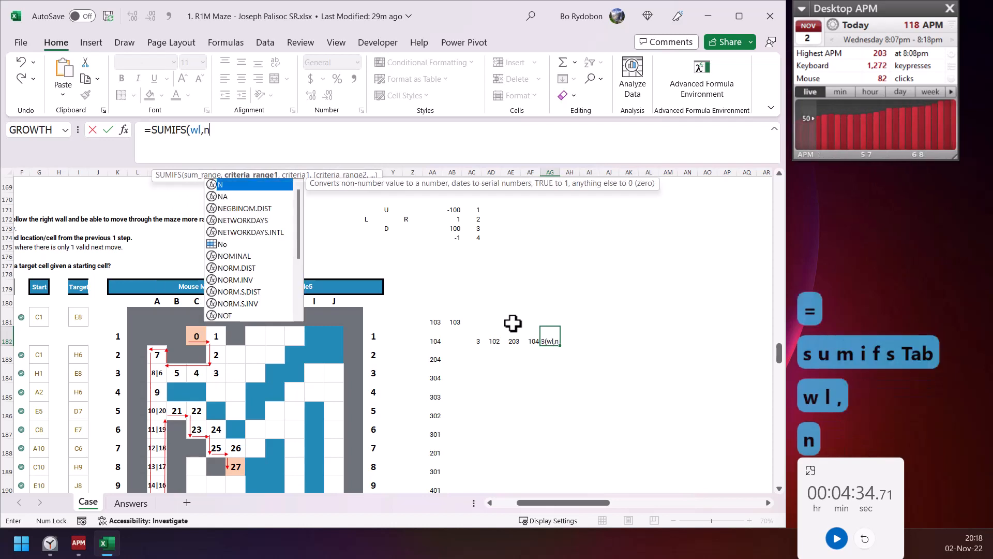
key(Left)
key(shift+Left)
key(shift+Left)
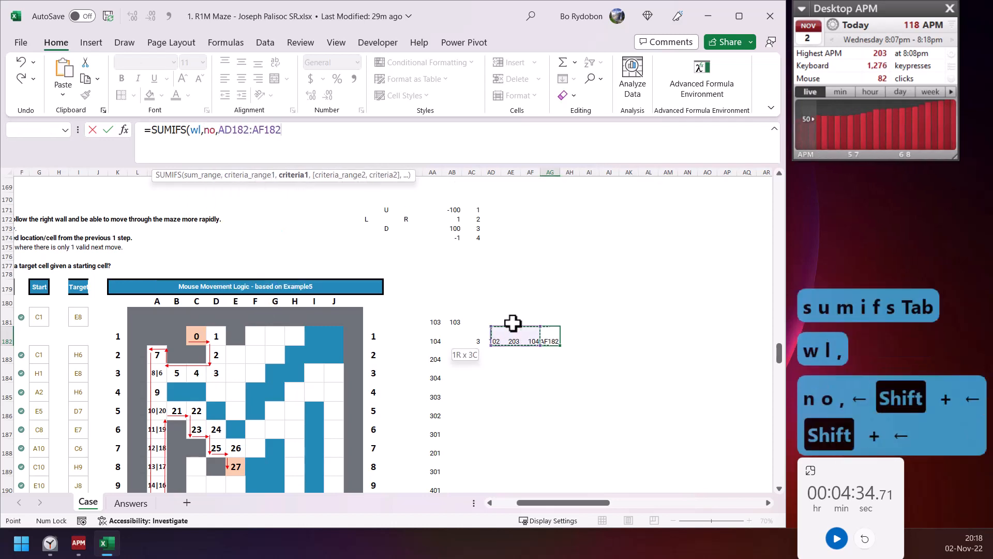
key(shift+Left)
text())
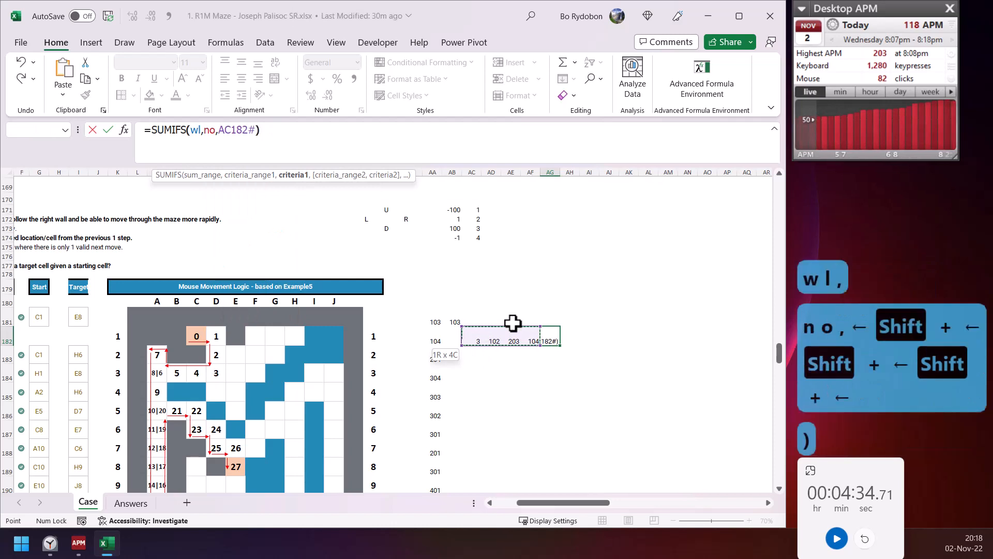
key(Return)
click(548, 340)
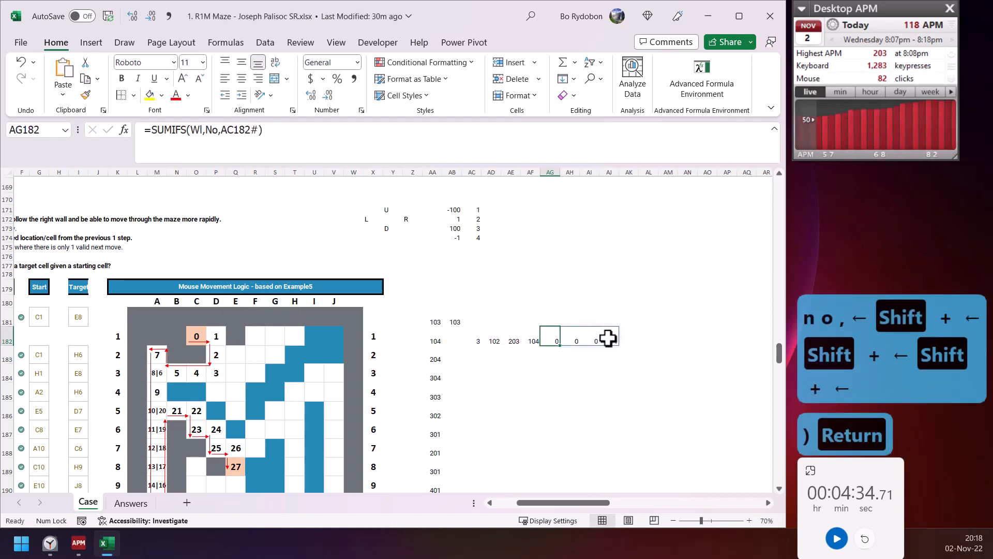
Step: Enter =XLOOKUP(1,AG182#,AC182#) in AL182 to return the first walkable candidate position
click(643, 337)
text(=xlo)
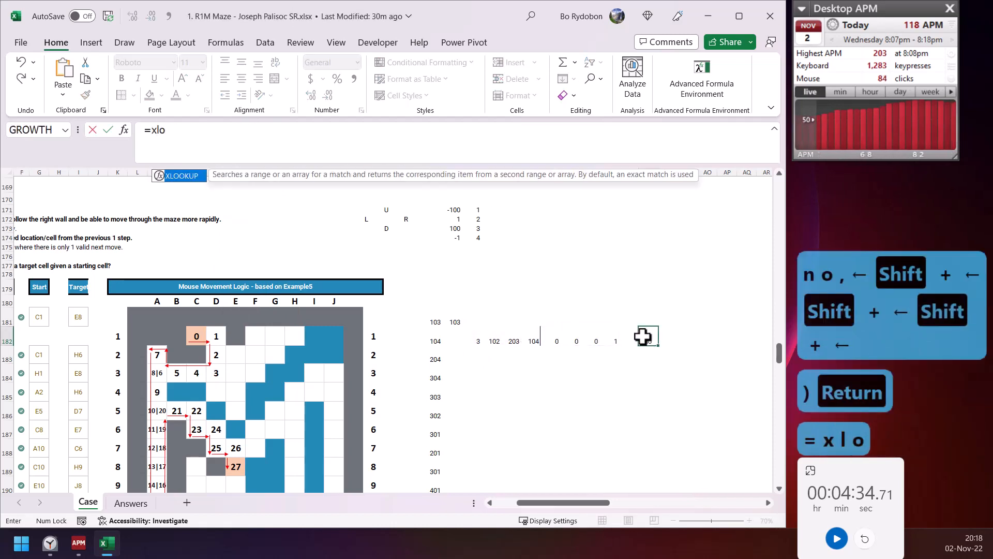
key(Tab)
text(1,)
key(Left)
key(Left)
key(Left)
key(Left)
key(Left)
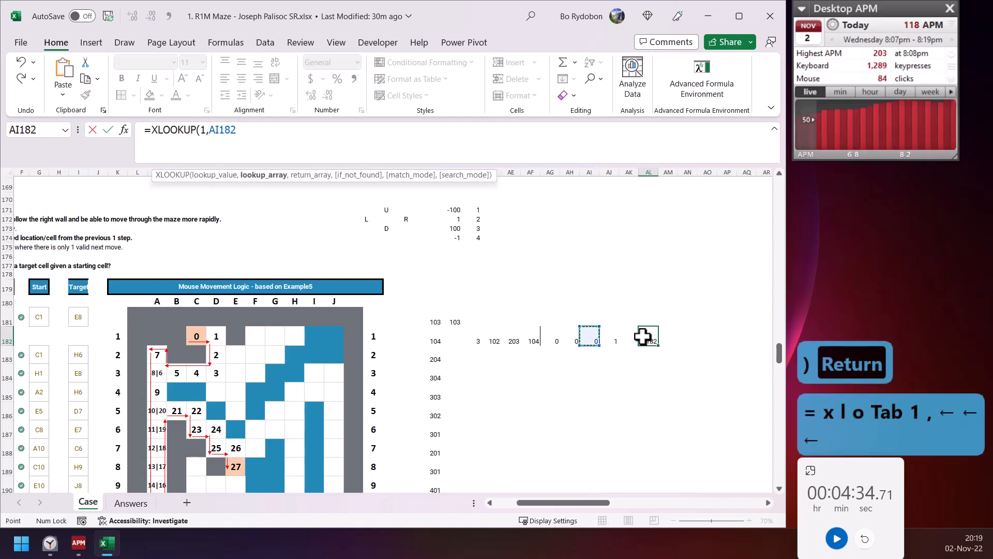
text(#,)
key(Left)
key(Left)
key(Left)
key(Left)
key(Left)
key(Left)
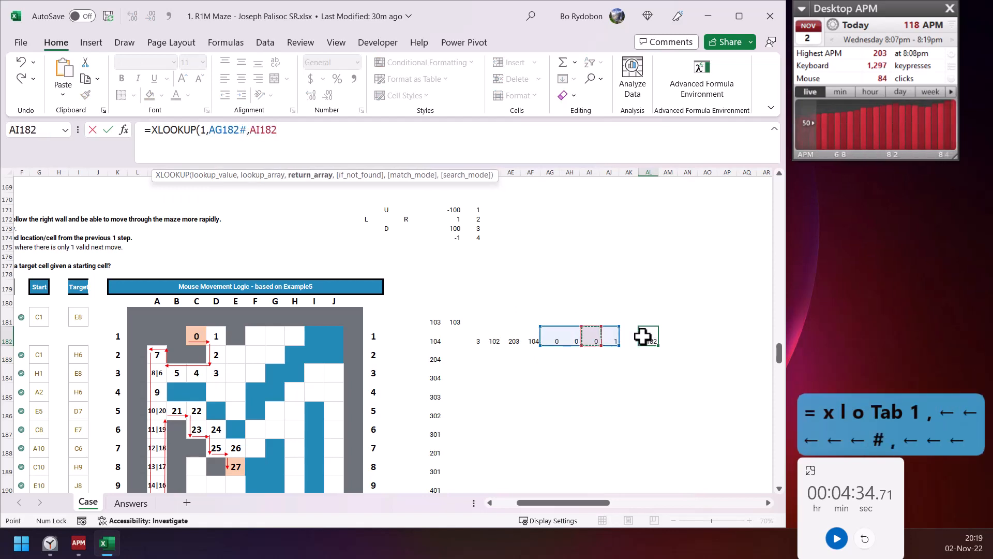
key(ctrl+shift+Left)
text())
key(Return)
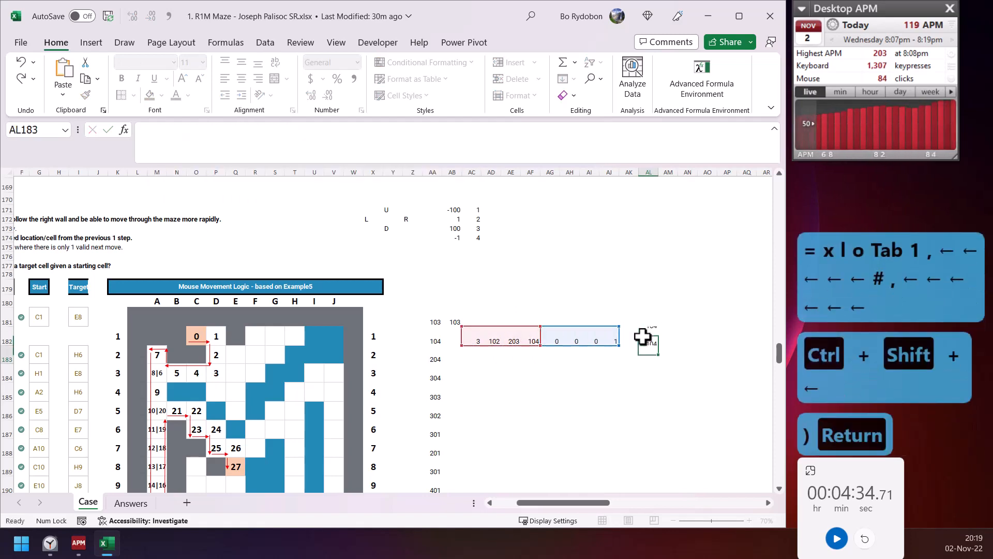
Step: Copy the XLOOKUP formula text from AL182 into AB182, and fill AB182:AJ182 down to row 186
key(Up)
drag(331, 135, 145, 130)
key(ctrl+c)
key(Escape)
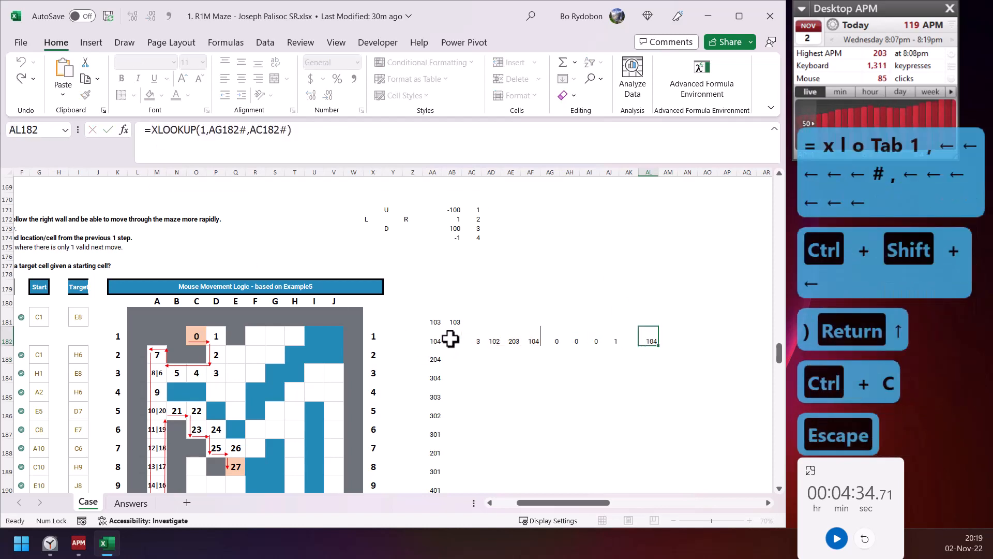
click(349, 133)
key(Return)
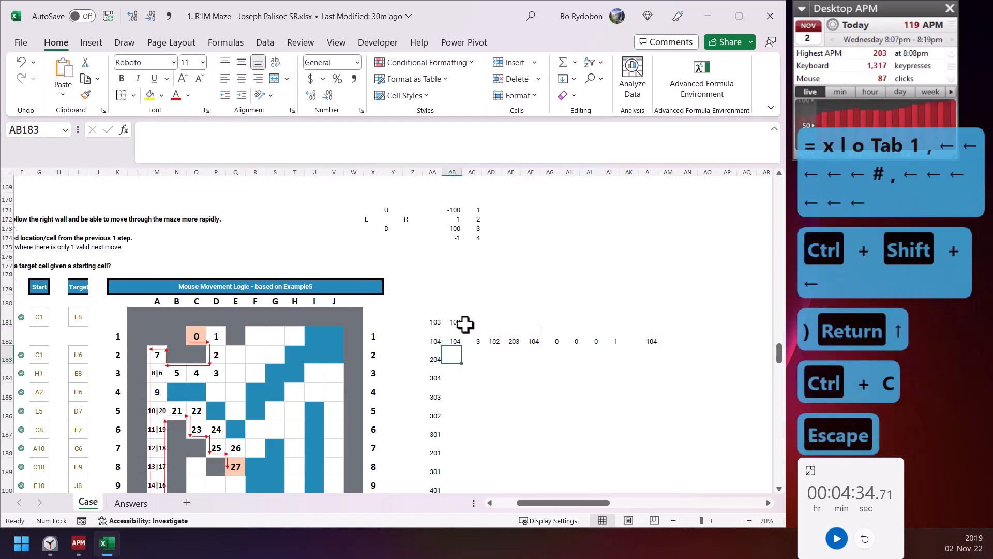
drag(456, 342, 612, 368)
drag(459, 340, 610, 420)
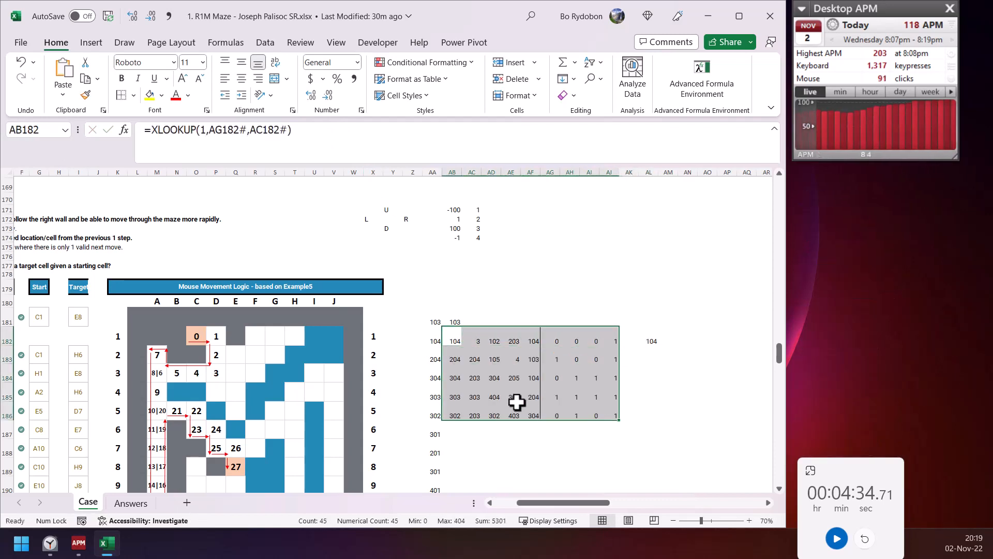
Step: Copy the INDEX row_num expression, MOD(...)+1, from the AC183 formula and paste it into AL183
click(471, 360)
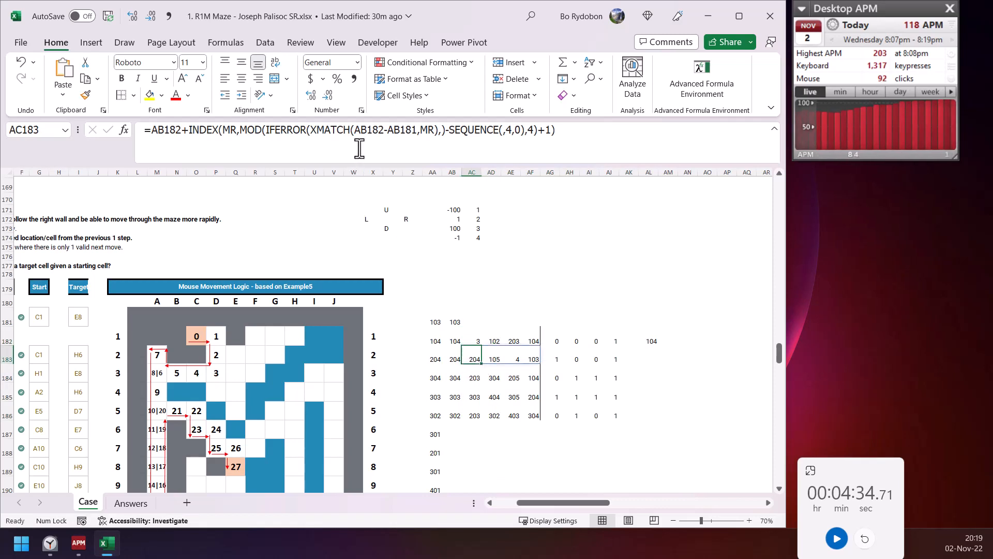
click(278, 130)
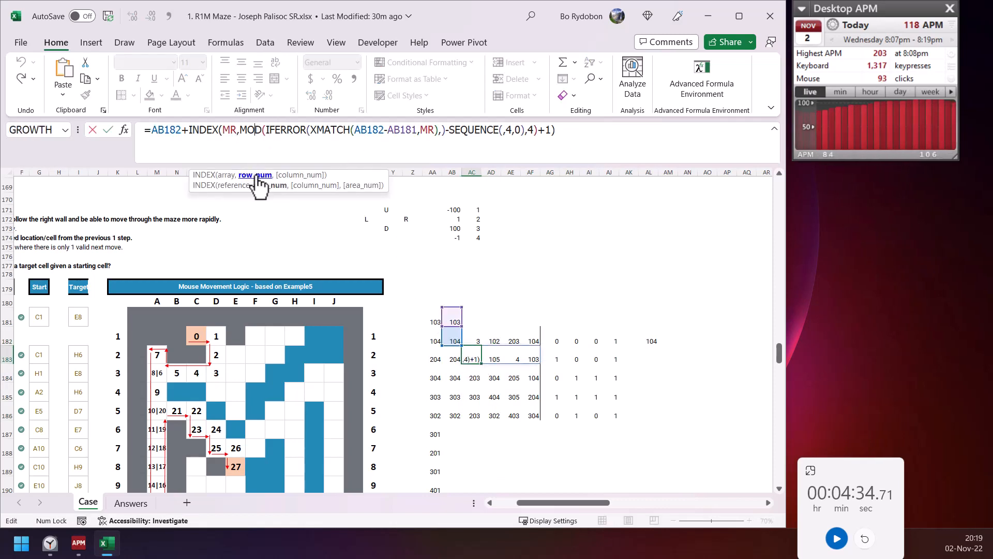
click(258, 177)
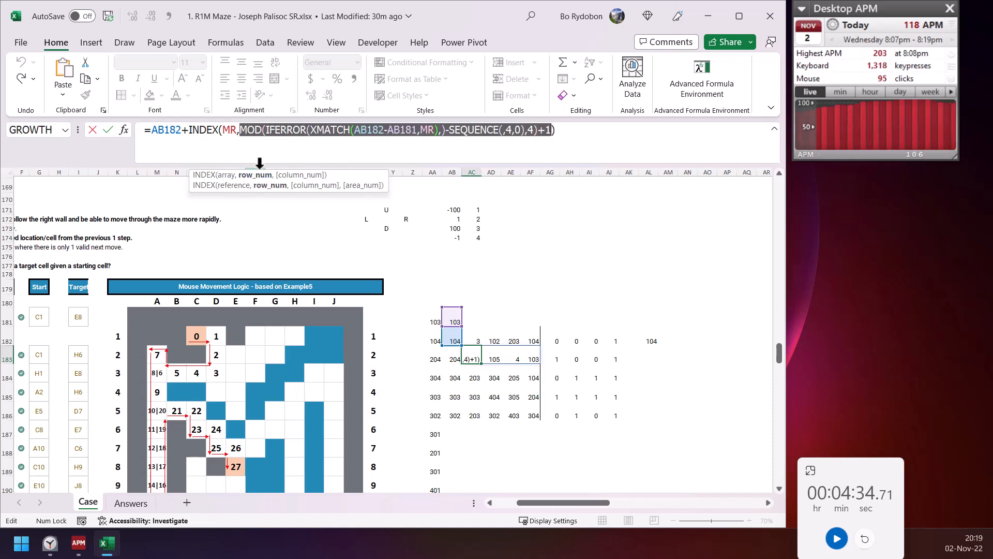
key(ctrl+c)
key(Escape)
click(650, 356)
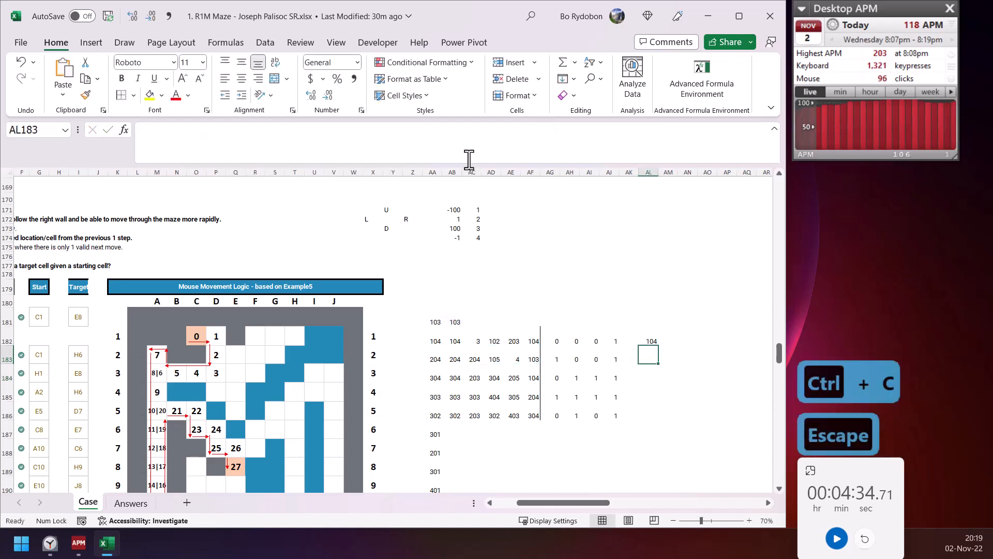
key(ctrl+v)
key(Return)
key(Up)
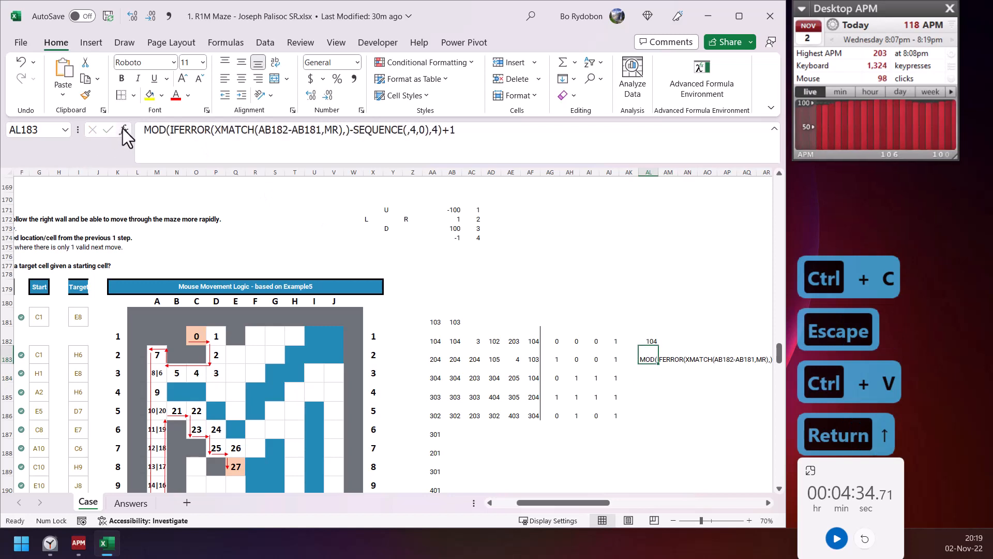
Step: Turn the pasted MOD expression in AL183 into a formula with a leading equals sign and fill it up into AL182
text(=)
key(Return)
key(Up)
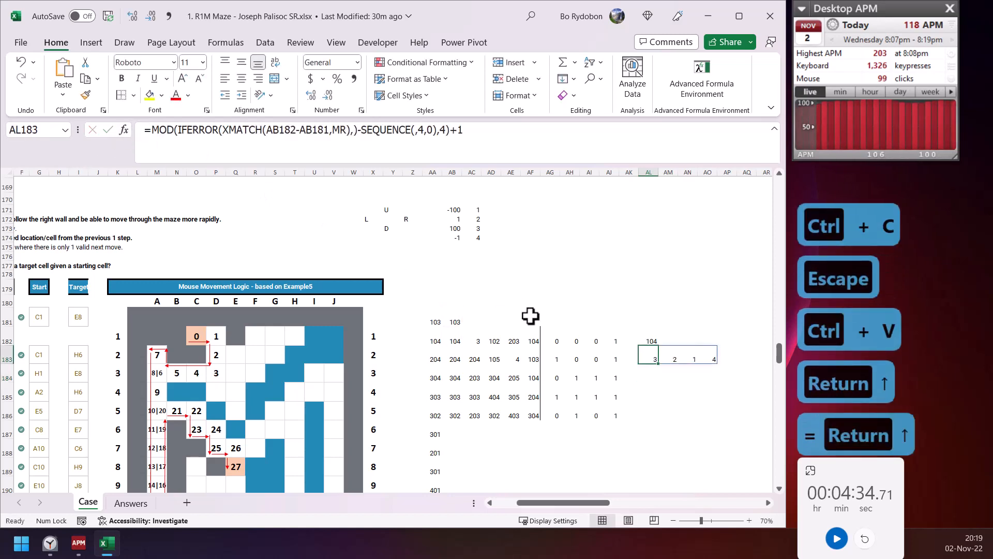
drag(658, 363, 656, 341)
click(652, 337)
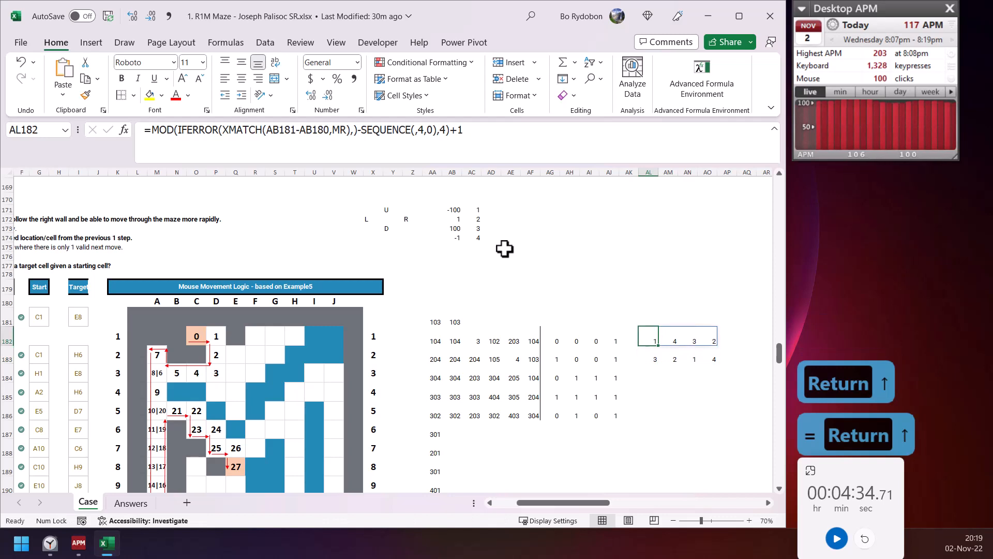
Step: Wrap the MOD expression in AL182 in INDEX(Dr, ...) to return the direction letters instead of numbers
click(157, 127)
key(Left)
text(index)
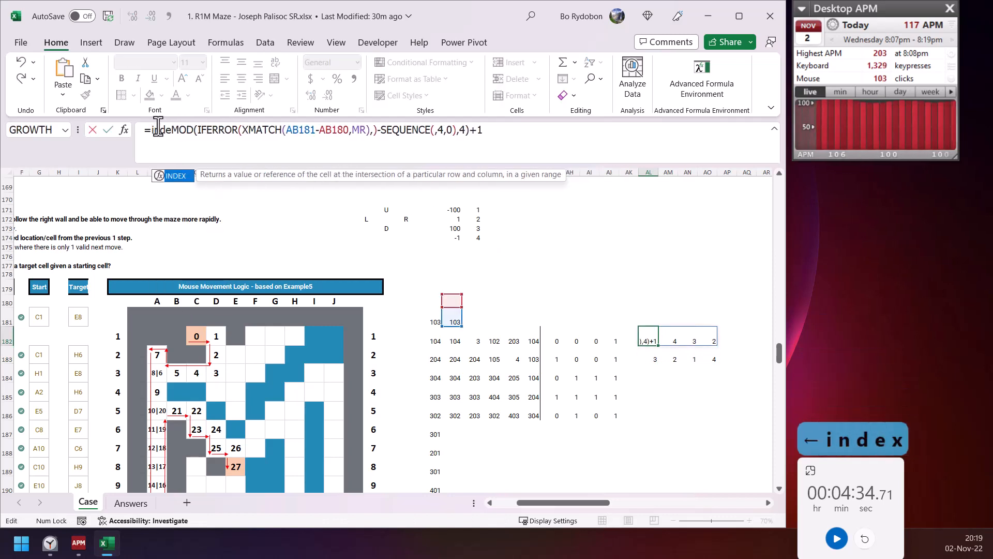
key(Tab)
text(dr,)
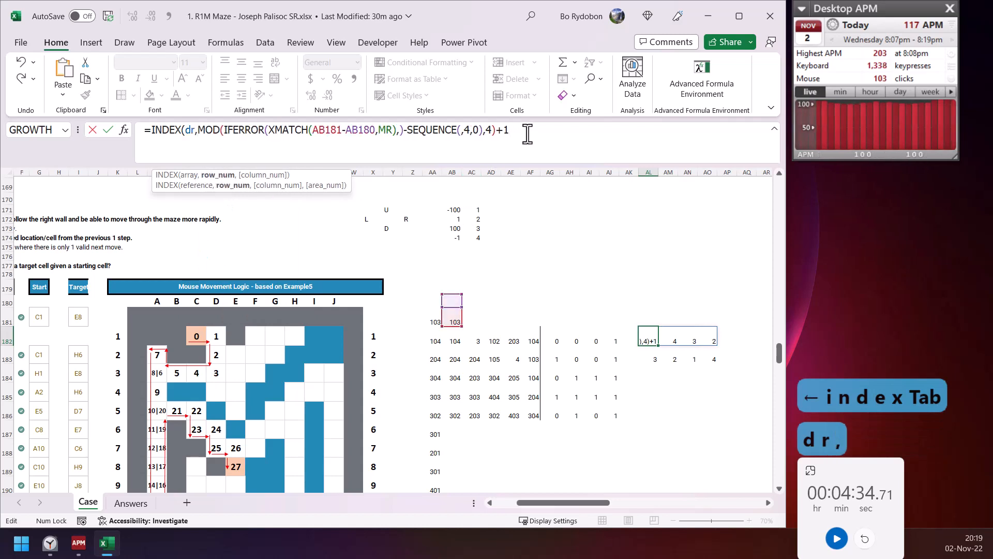
text())
key(Return)
key(Up)
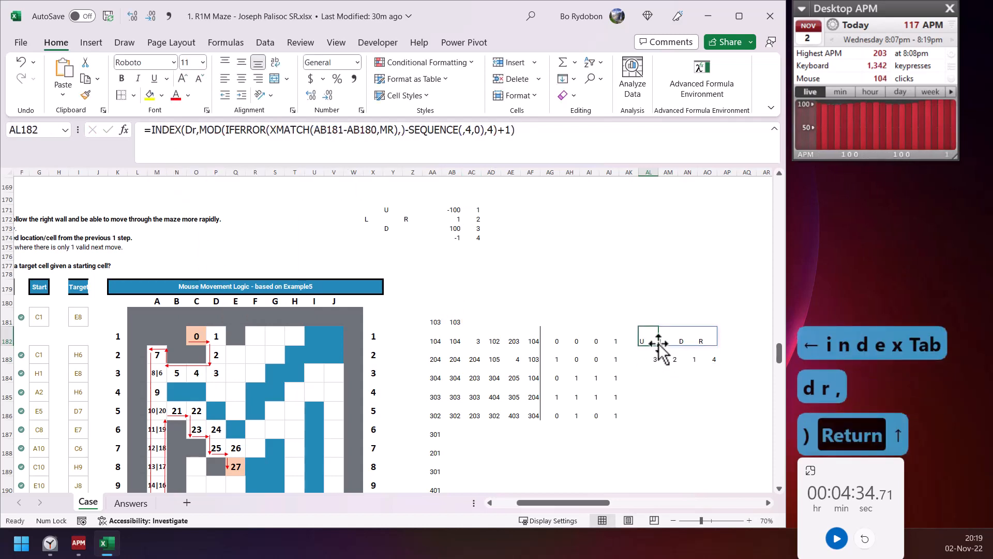
Step: Fill the INDEX(Dr, ...) formula from AL182 down to row 186 and check row 186 across AB:AO
drag(659, 346, 656, 413)
click(642, 360)
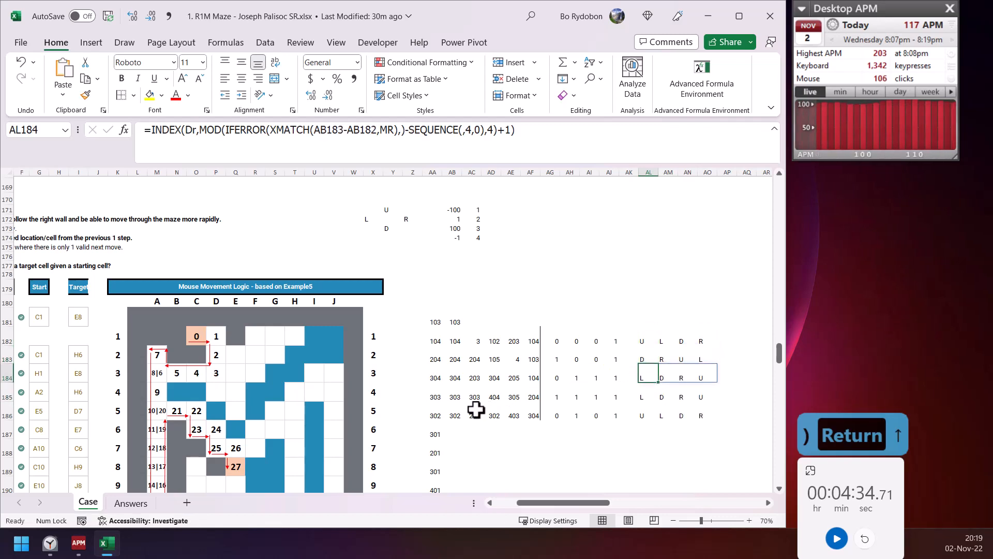
mouse_move(453, 416)
mouse_down()
mouse_move(645, 398)
mouse_move(700, 416)
mouse_move(454, 415)
mouse_up()
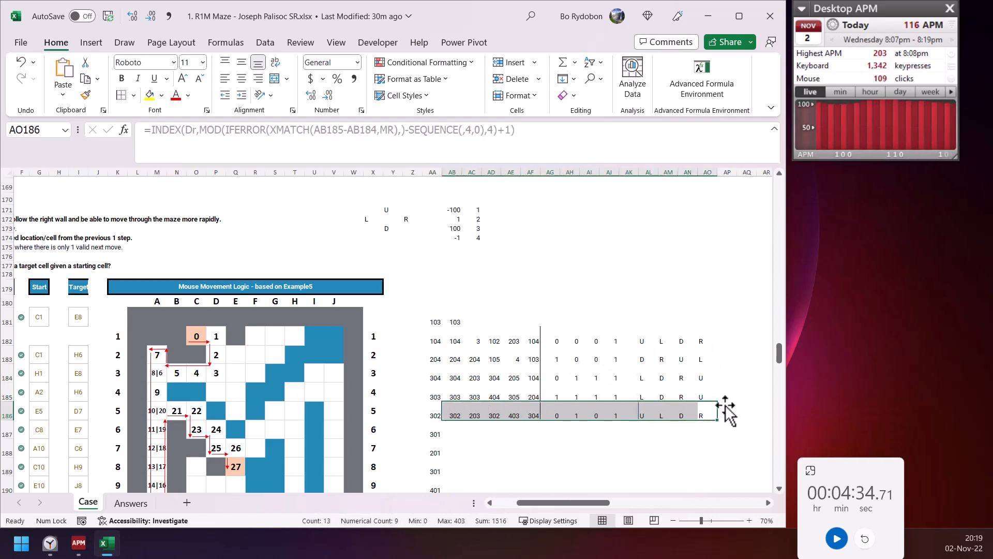
Step: Copy the whole LET/REDUCE formula text from AA181, leaving the cell as it is
click(436, 341)
click(434, 319)
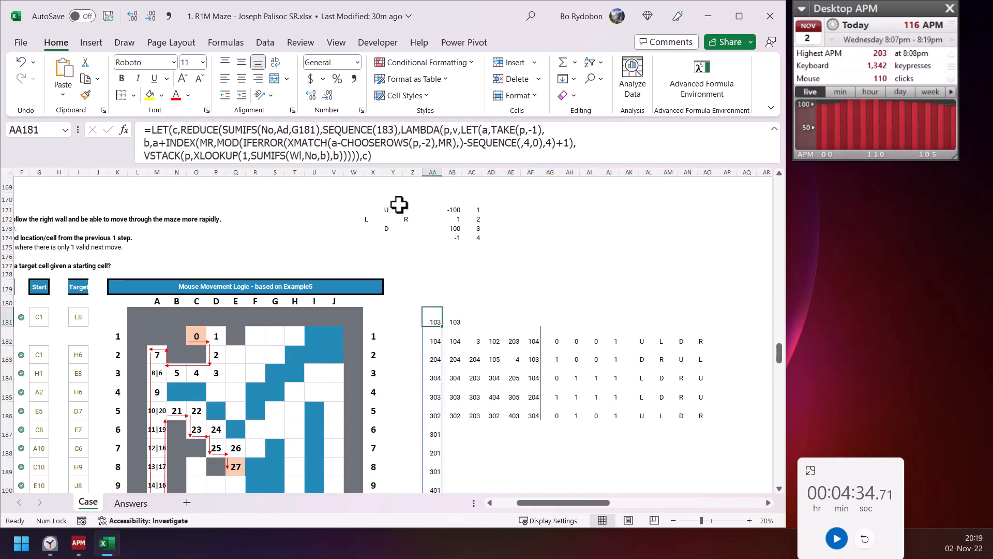
triple_click(401, 155)
key(ctrl+c)
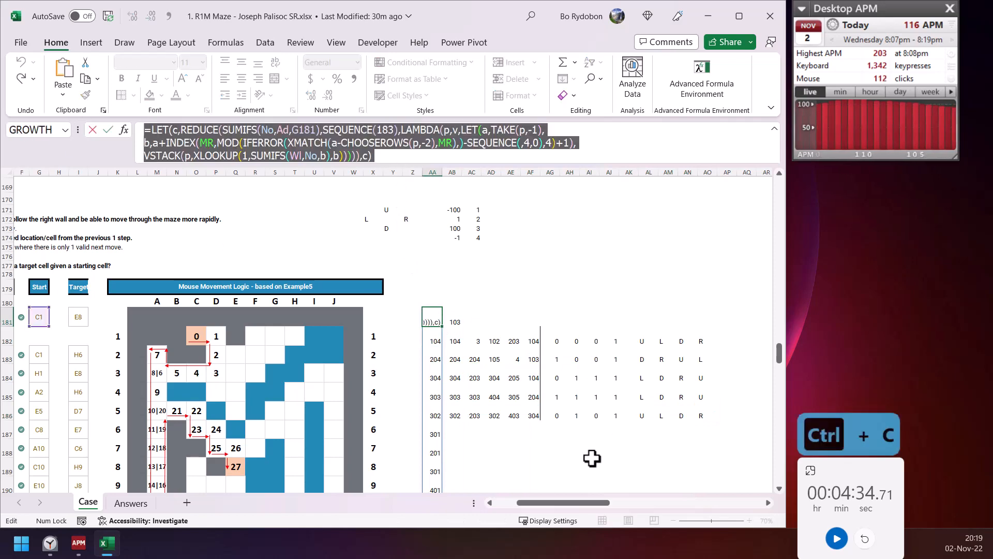
key(Escape)
Step: Examine the earlier level's SCAN-based path formula and its results around AS147:AT148
scroll(572, 352, up, 9)
click(729, 283)
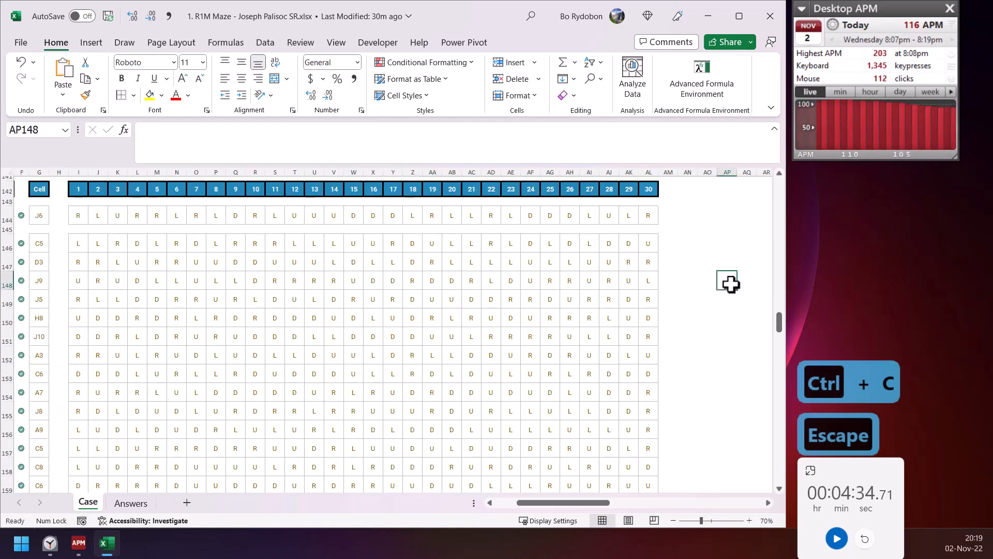
key(Right)
key(Right)
key(Right)
key(Right)
key(Right)
key(Right)
key(Left)
key(Left)
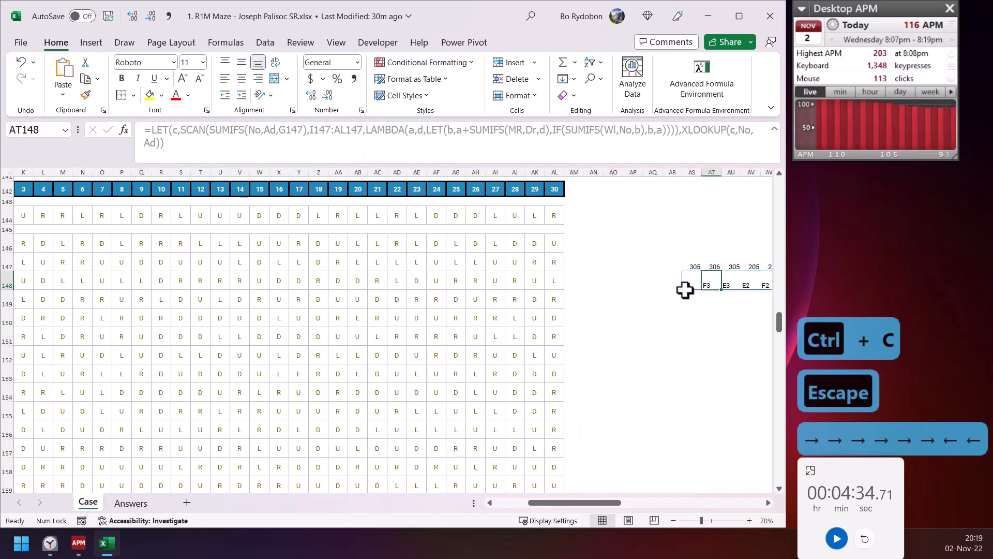
key(Left)
key(Up)
key(Right)
key(Down)
scroll(543, 398, down, 6)
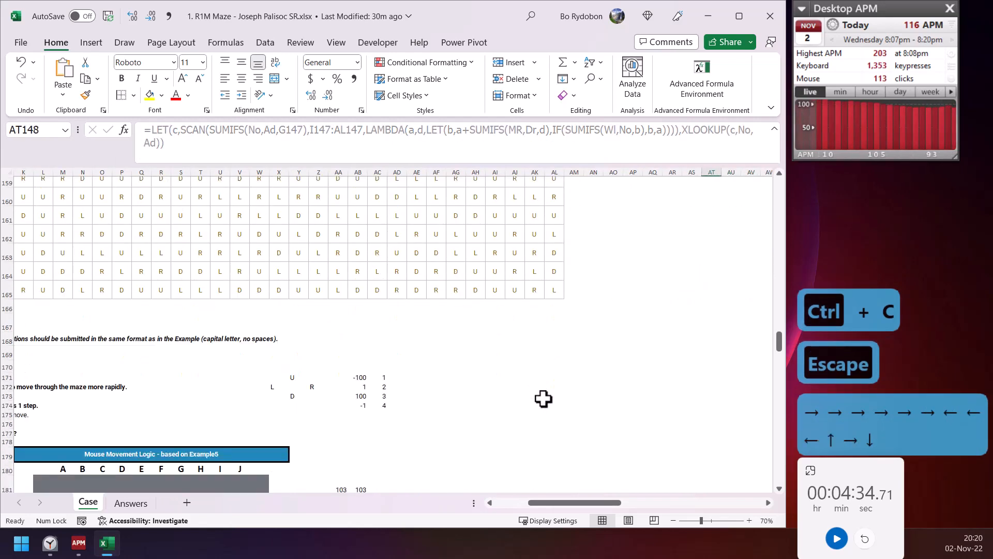
scroll(543, 398, down, 5)
Step: Paste the copied LET formula into AQ181 and replace its REDUCE function with SCAN
click(637, 277)
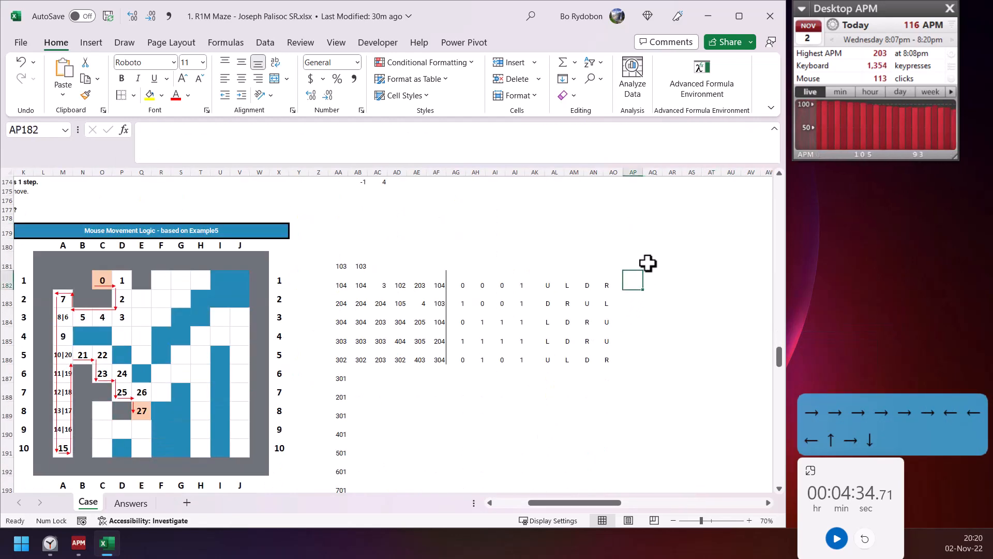
click(650, 264)
click(359, 138)
key(ctrl+v)
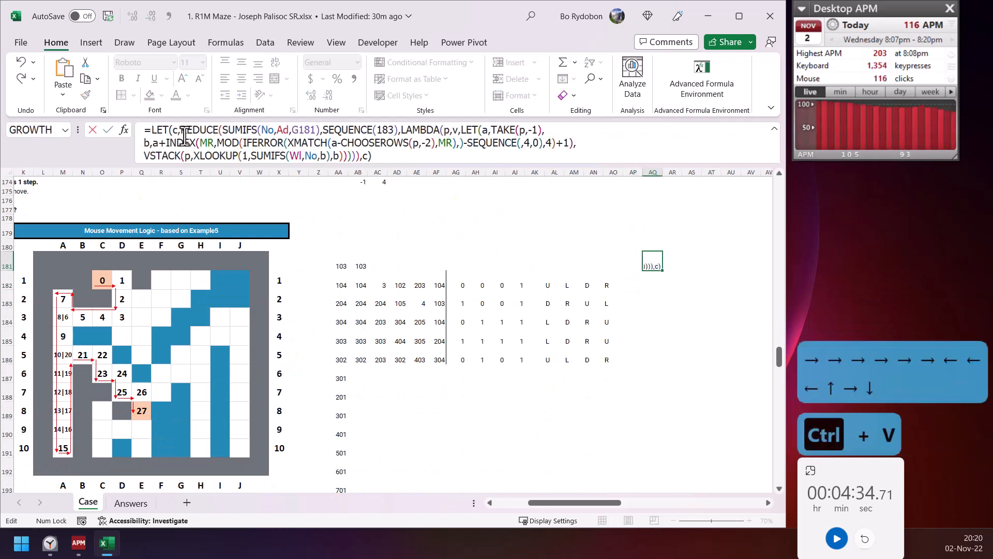
double_click(194, 130)
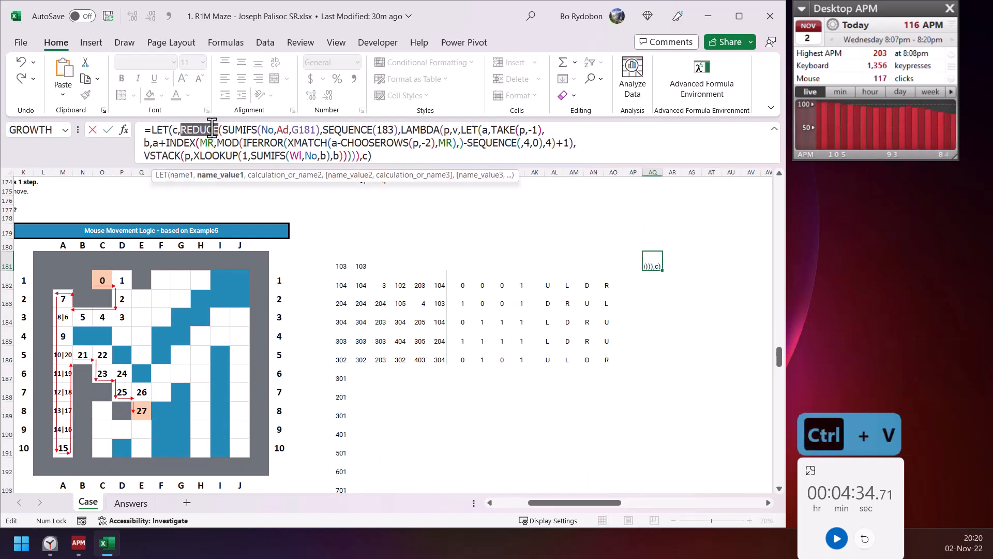
text(scan)
key(Return)
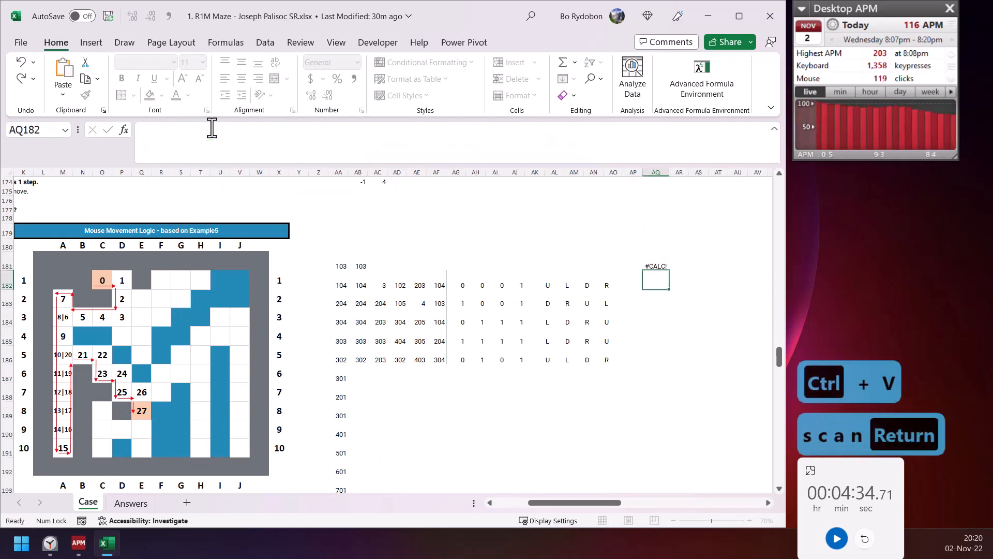
key(Up)
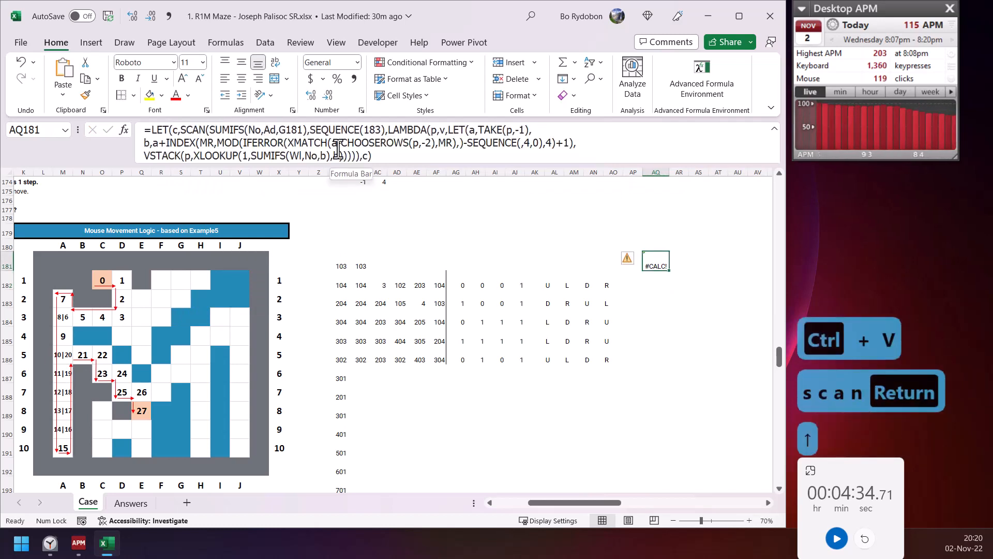
Step: Enter 1 in AS180 as the starting value for a small SCAN test
double_click(638, 275)
key(Escape)
key(Right)
key(Right)
key(Right)
key(Right)
key(Right)
key(Right)
key(Right)
key(Right)
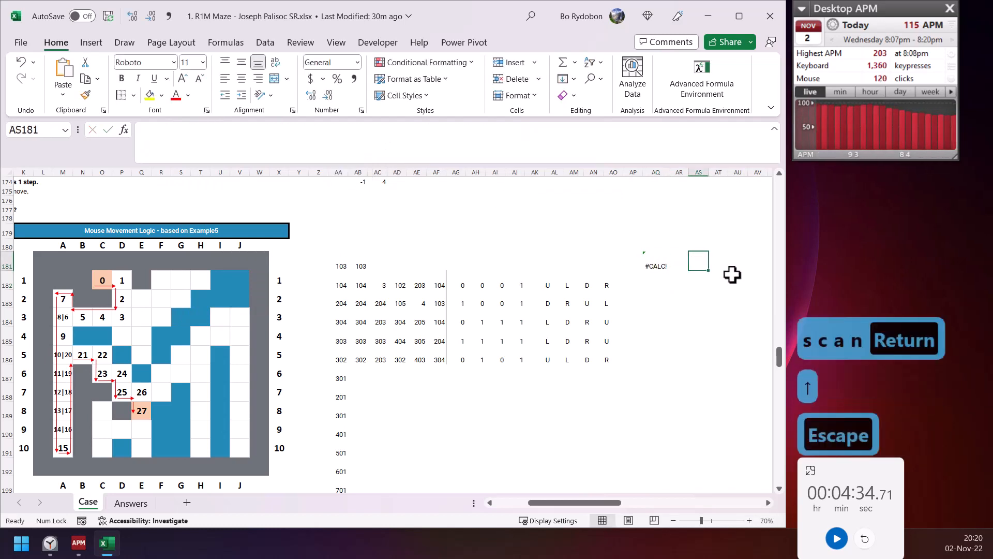
click(598, 244)
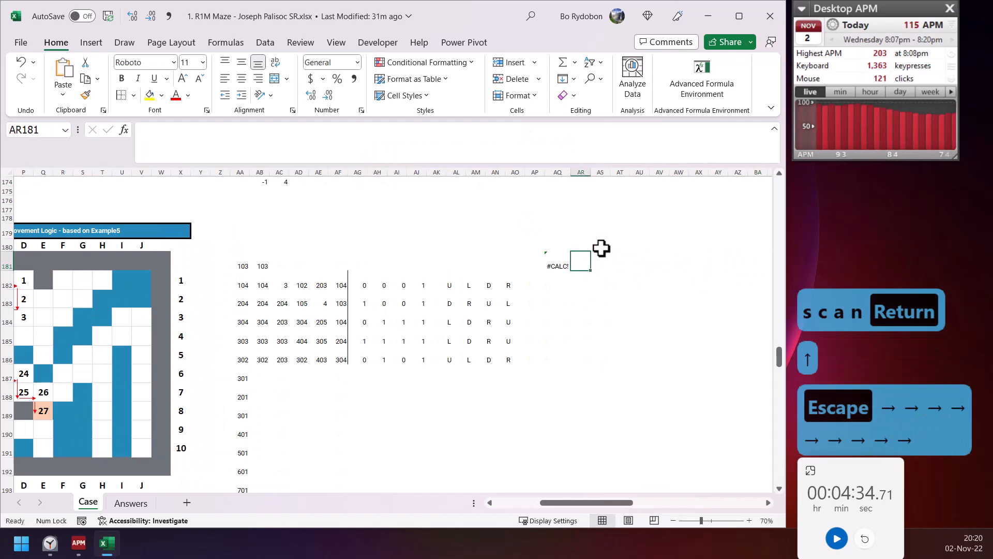
text(1)
key(Down)
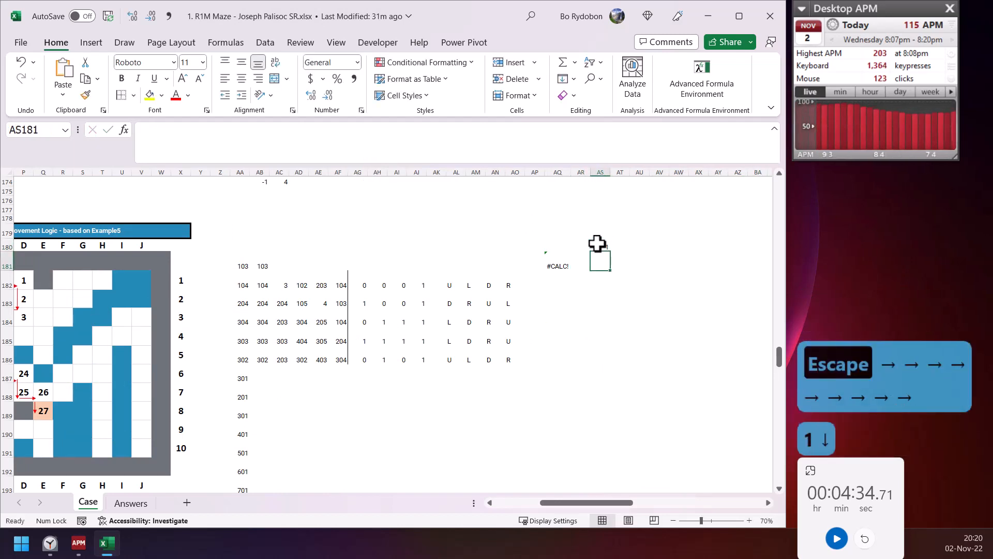
Step: Enter =SCAN(AS180,SEQUENCE(4),LAMBDA(a,v,a+v)) in AS181 to accumulate from the starting value
text(=sca)
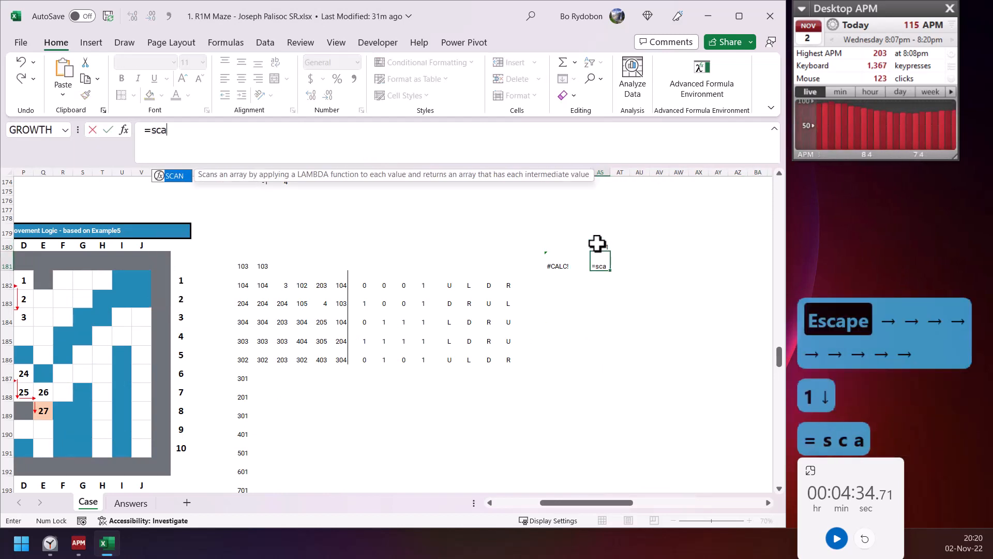
key(Tab)
key(Up)
text(,seq)
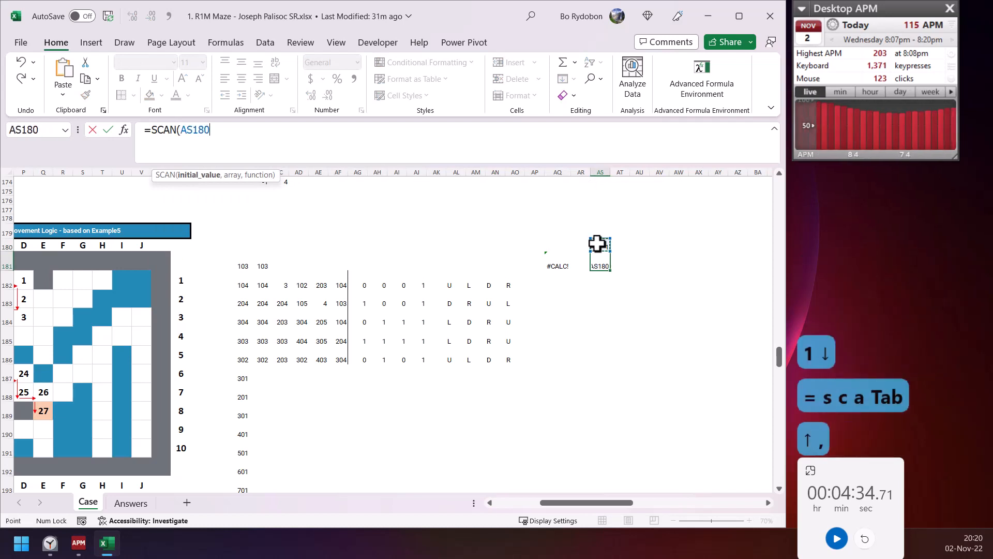
key(Tab)
text(4),lamb)
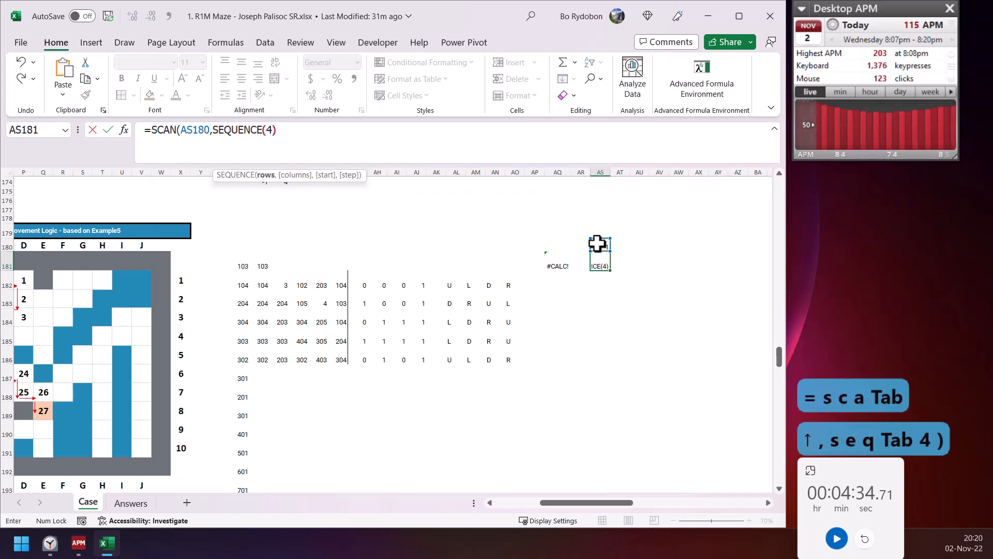
key(Tab)
text(a,)
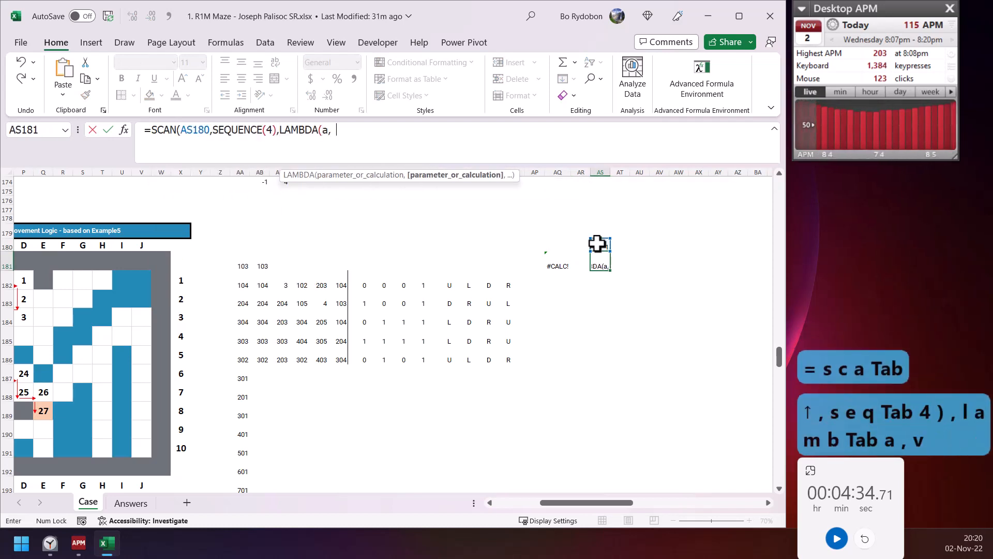
text(v,a+1)
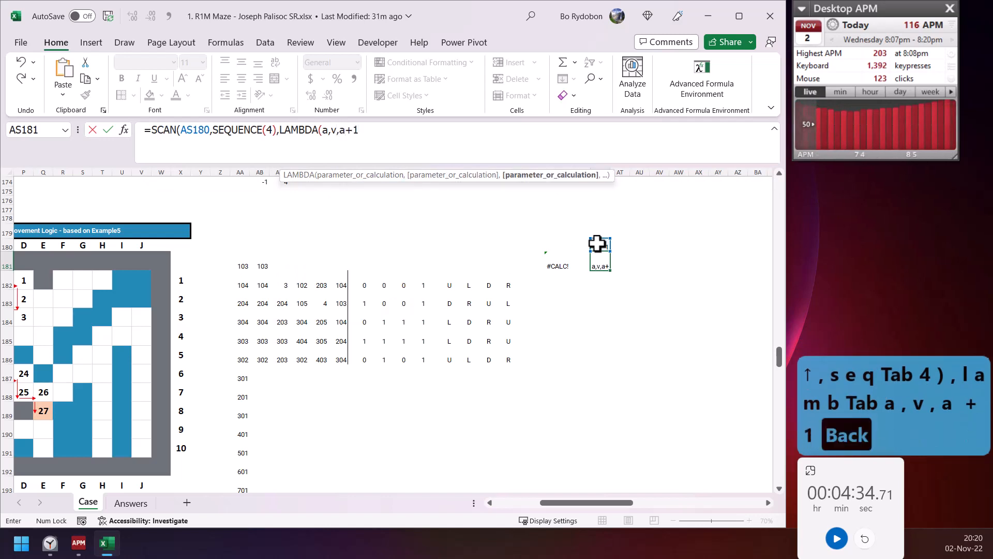
key(BackSpace)
text(v)))
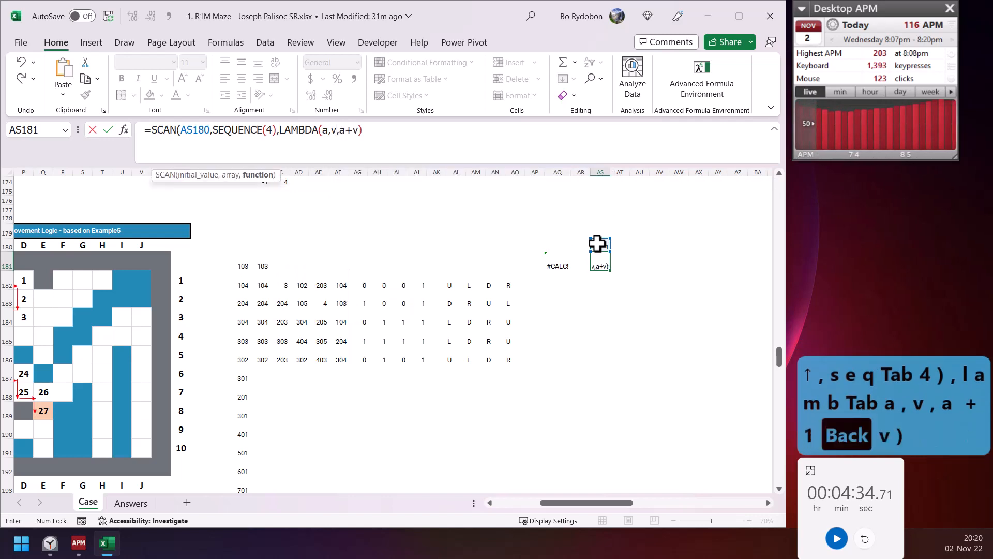
key(Return)
key(Up)
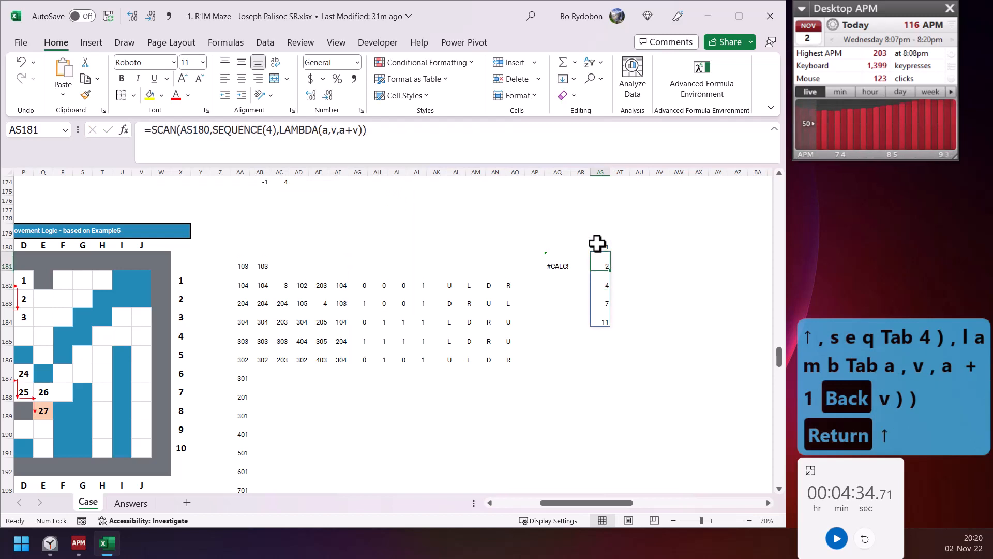
Step: Enter 2 in AT180 and fill the SCAN formula from AS181 into AT181
click(618, 249)
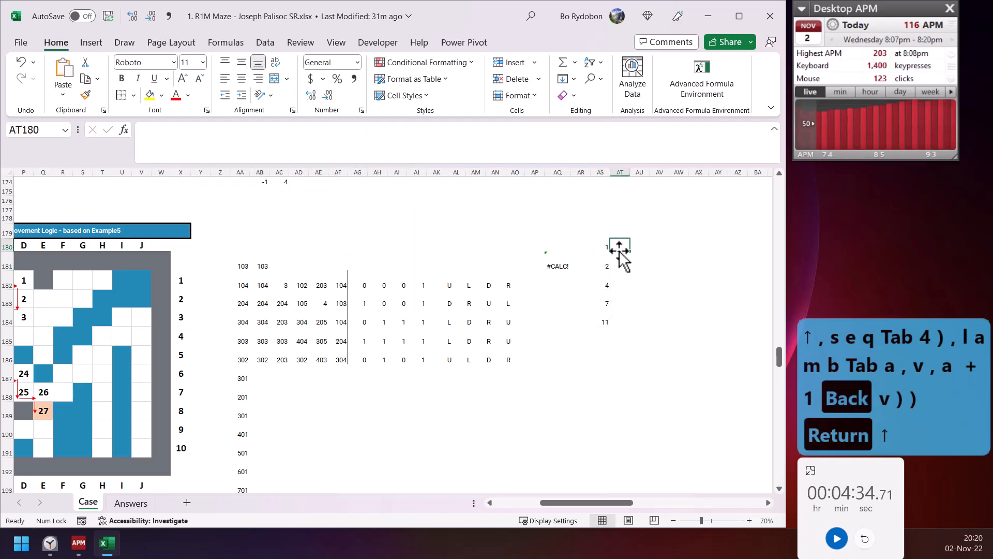
text(2)
key(Return)
click(600, 266)
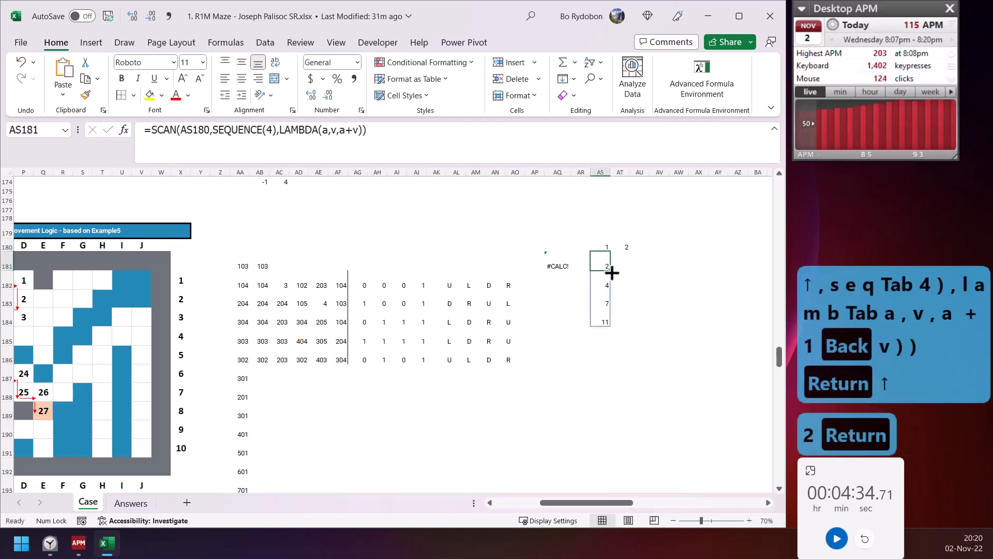
mouse_move(611, 272)
mouse_down()
mouse_move(631, 290)
mouse_move(625, 263)
mouse_up()
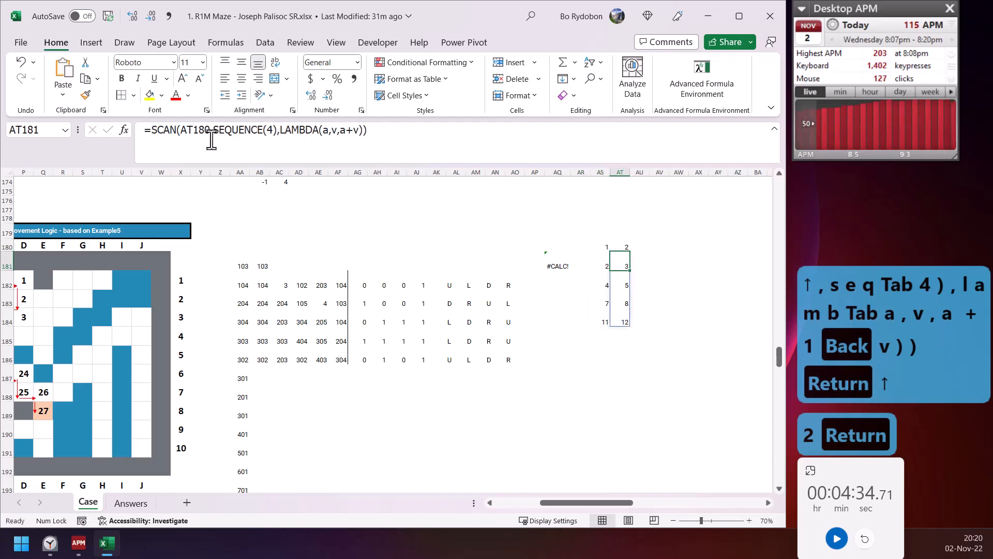
Step: Change the initial value of the SCAN formula in AT181 to the range AS180:AT180
double_click(188, 129)
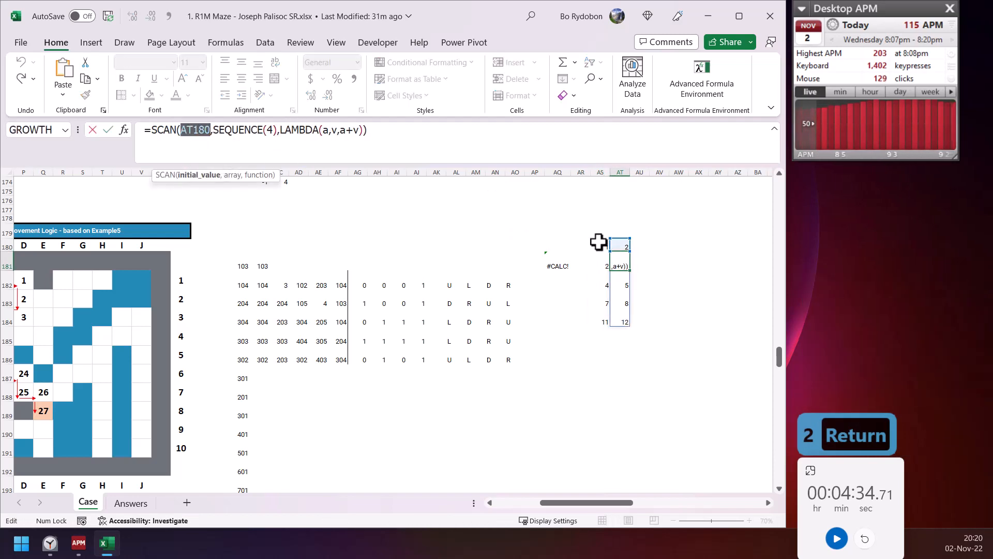
drag(599, 242, 616, 248)
key(Return)
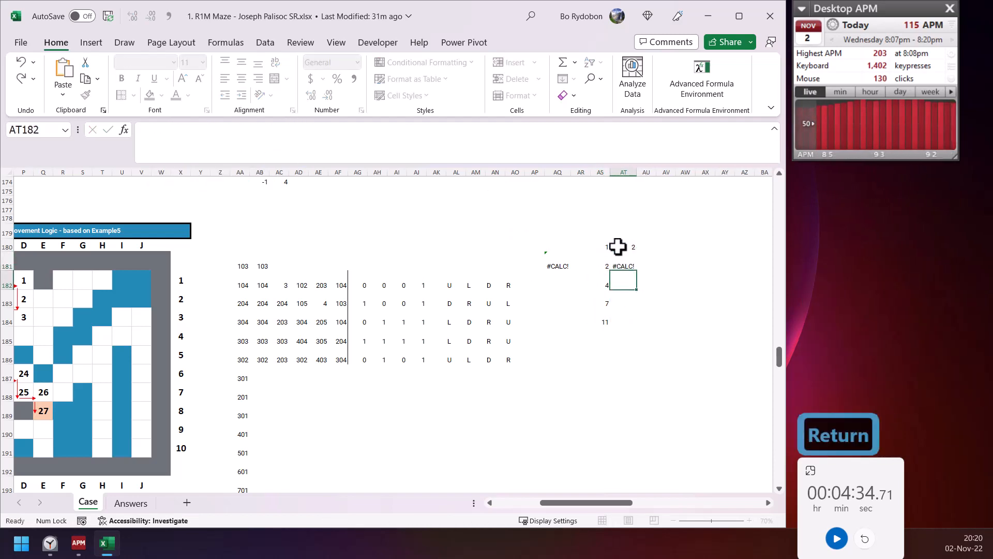
key(Up)
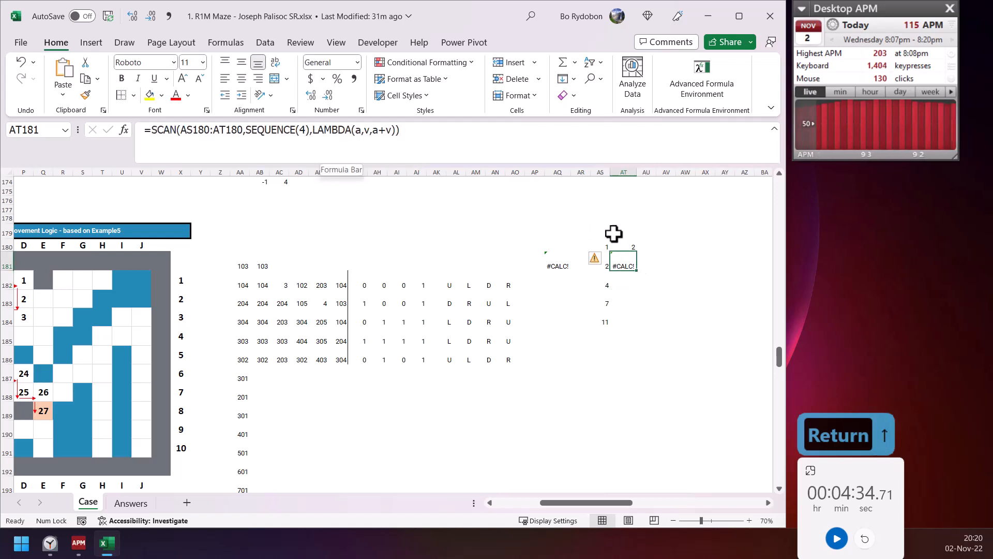
Step: Copy the SCAN formula text from AT181 into AV181 and replace SCAN with REDUCE
drag(444, 135, 46, 125)
key(ctrl+c)
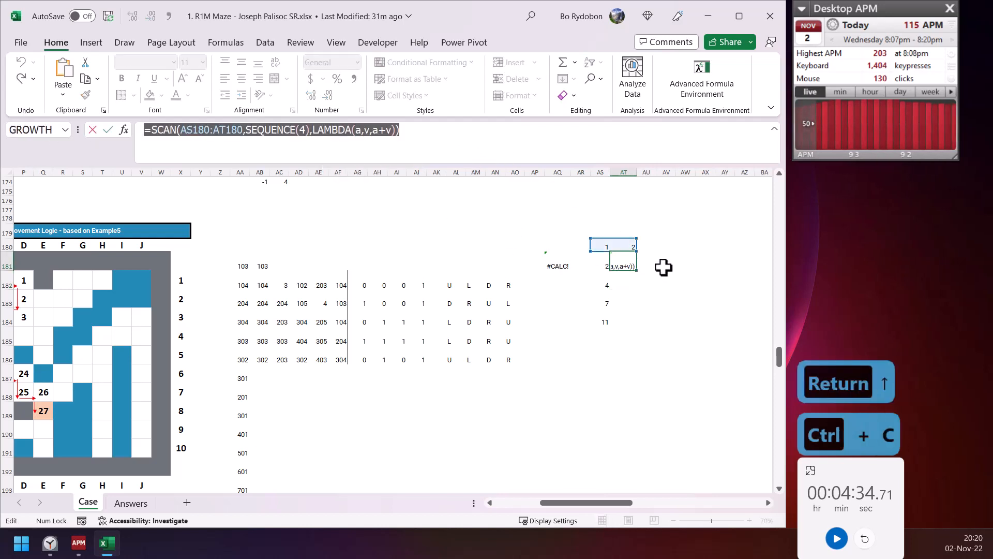
key(Escape)
click(657, 256)
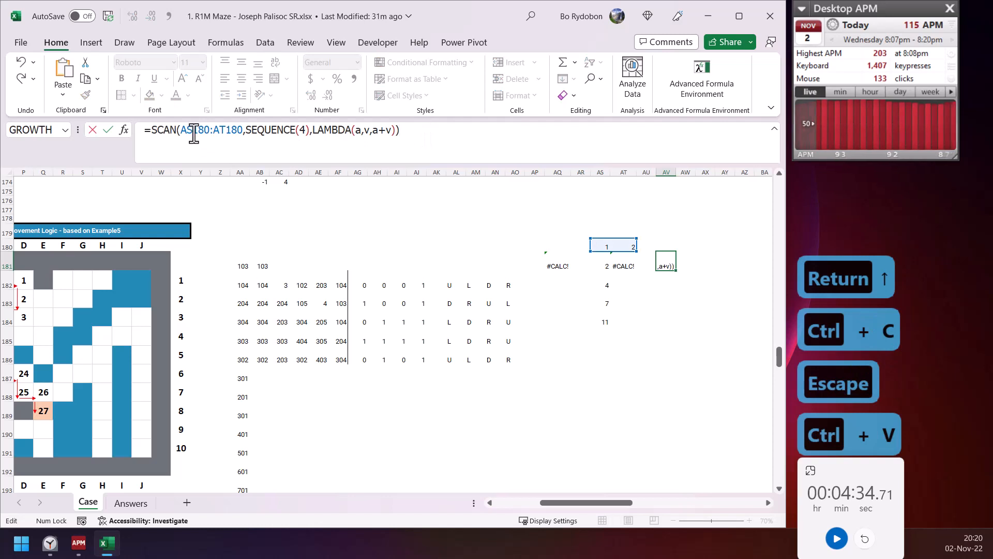
double_click(171, 129)
text(reduce)
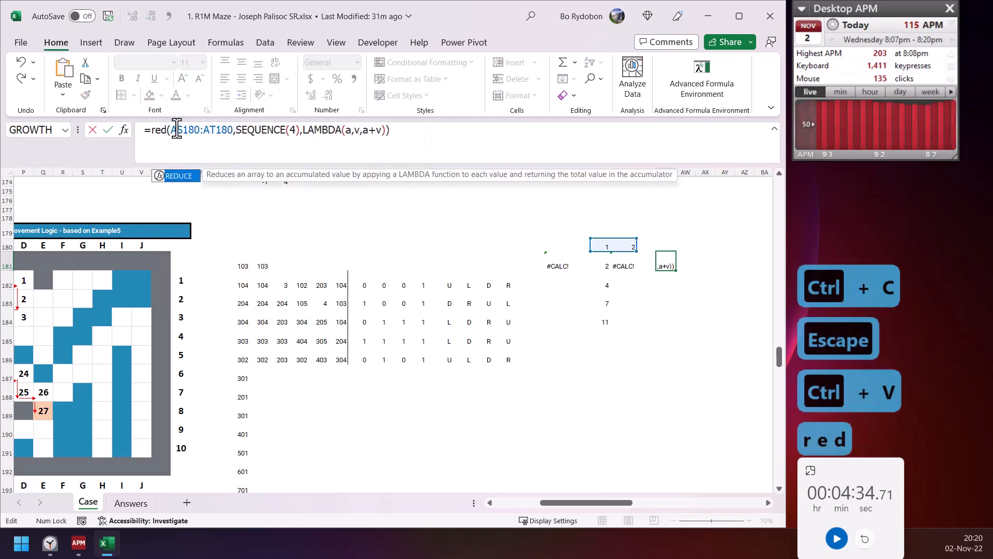
key(Return)
key(Up)
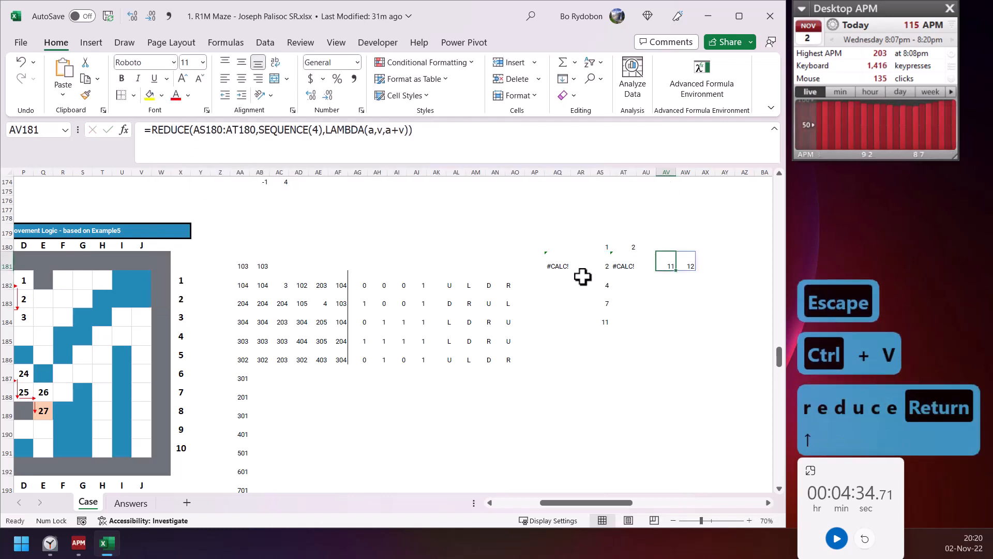
Step: Move the REDUCE formula to AW181 and the array-based SCAN formula to AU181, and fill AS181's SCAN formula into AT181
drag(691, 266, 690, 267)
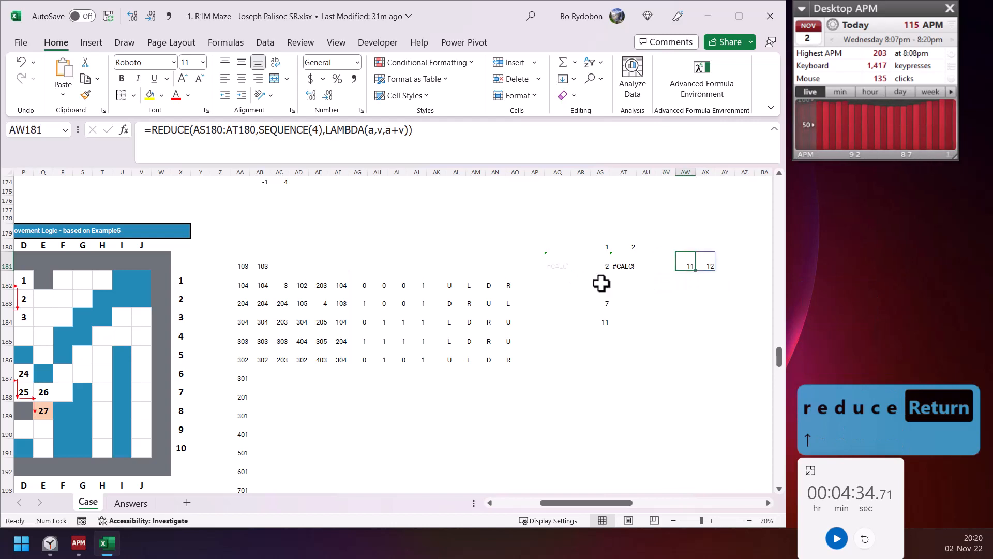
click(625, 268)
mouse_move(625, 271)
mouse_down()
mouse_move(646, 266)
mouse_move(626, 271)
mouse_up()
click(608, 267)
click(615, 320)
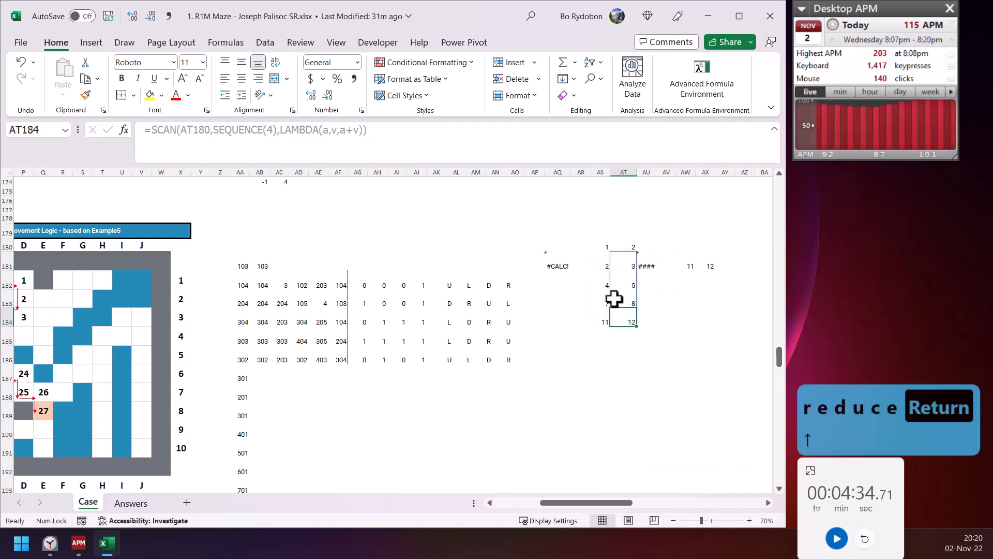
click(650, 265)
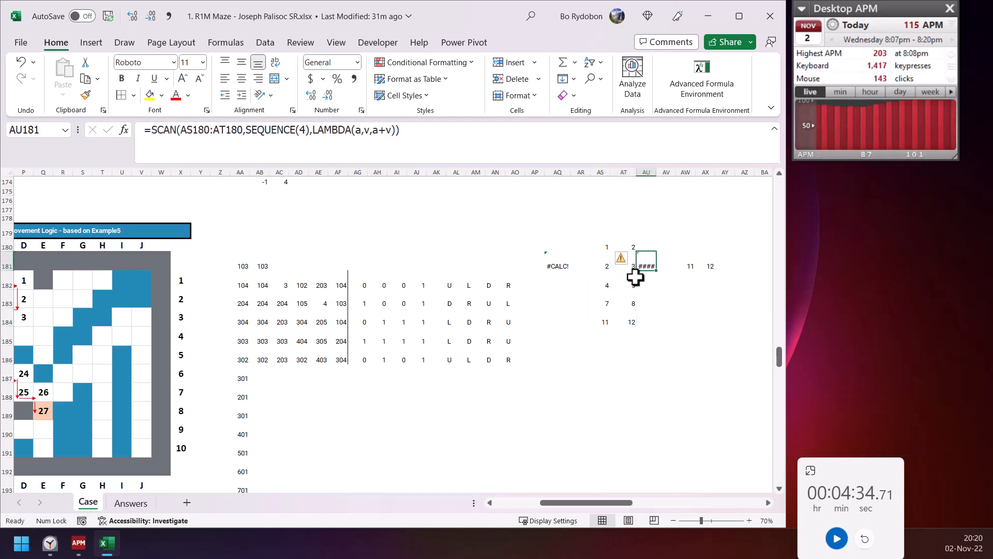
click(690, 262)
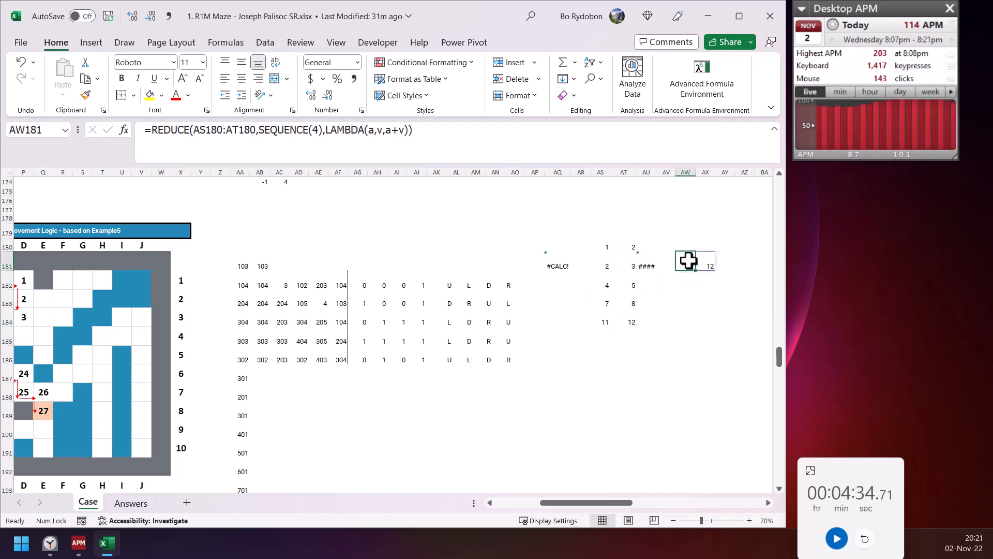
Step: Edit the REDUCE formula in AW181 so its LAMBDA returns VSTACK(a,a+v)
click(604, 245)
click(690, 266)
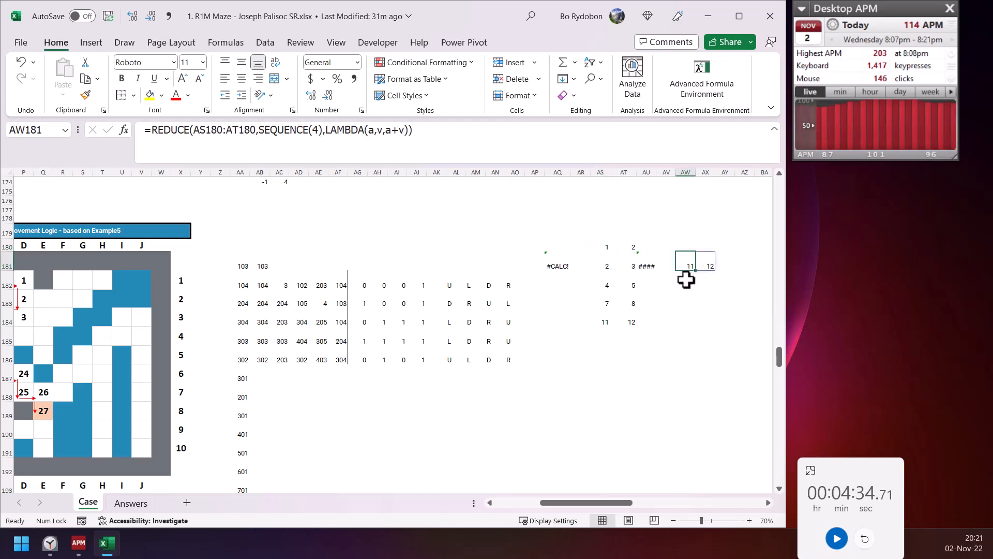
click(365, 132)
key(Right)
key(Right)
key(Right)
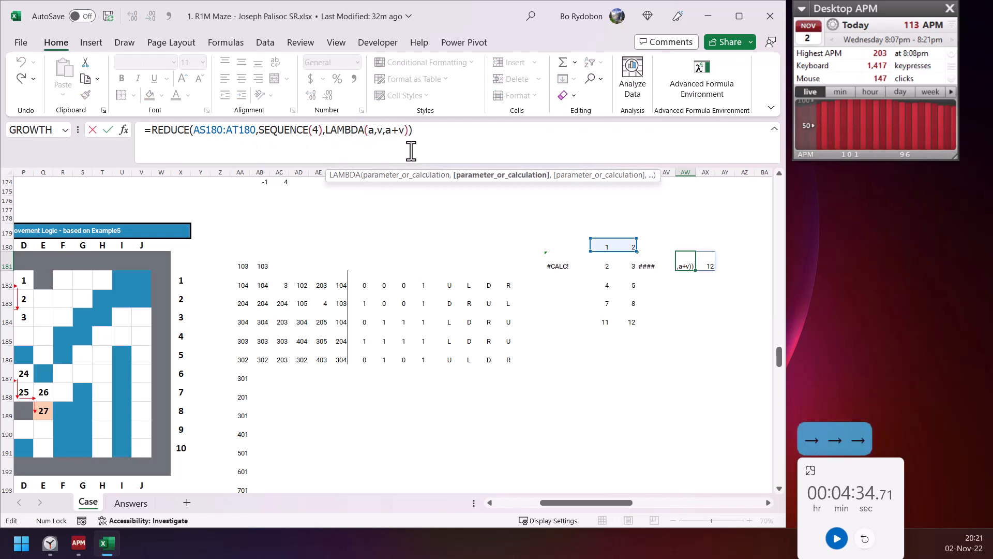
key(Right)
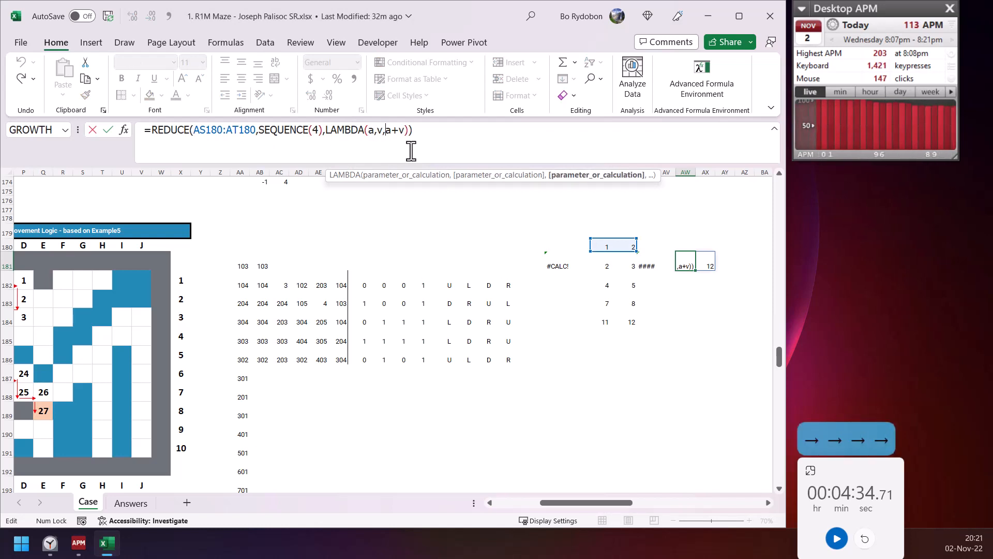
text(vsta)
key(Tab)
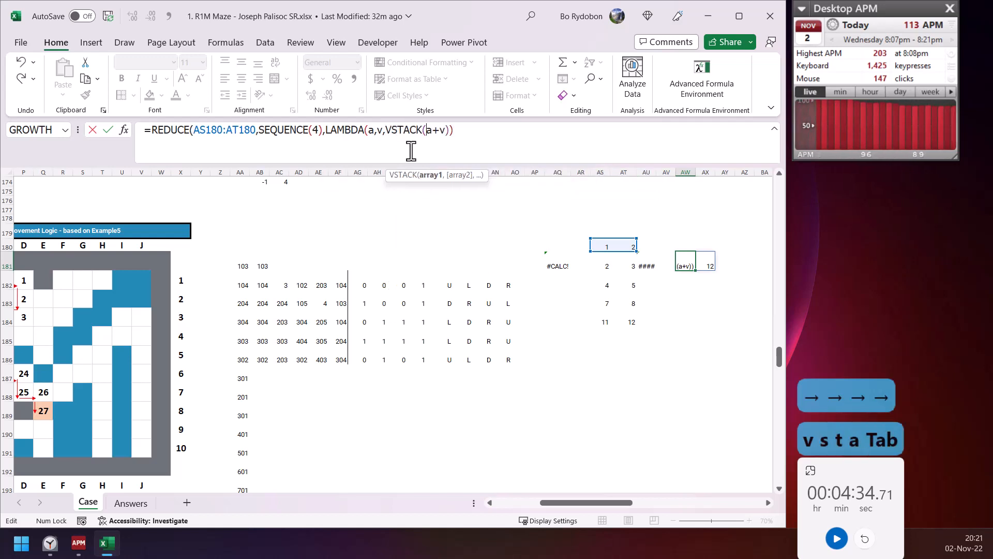
text(a,)
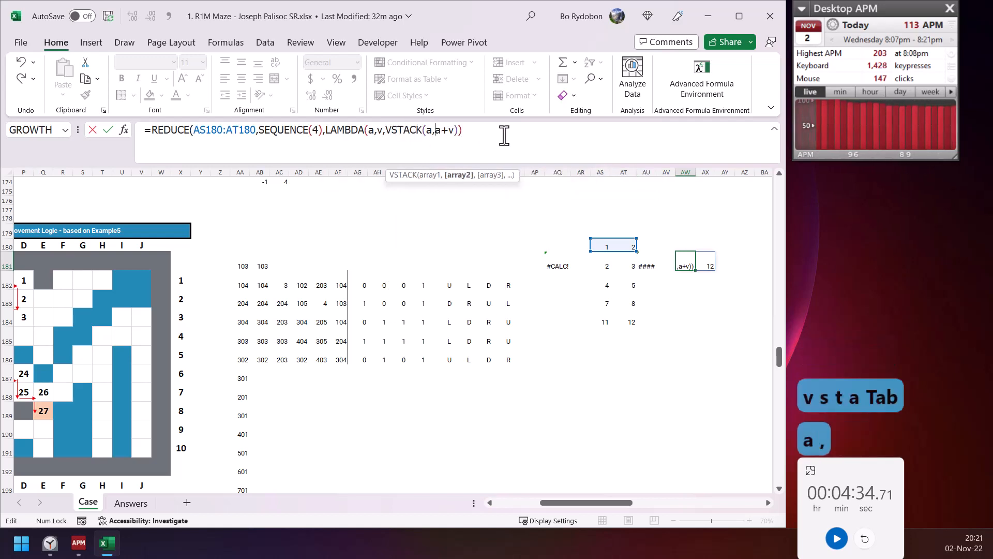
click(507, 133)
text())
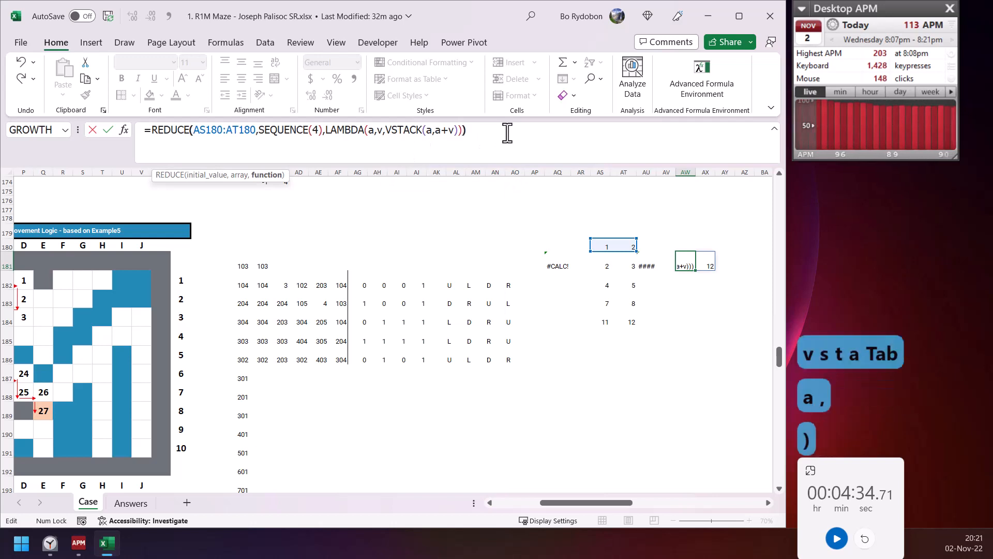
key(Return)
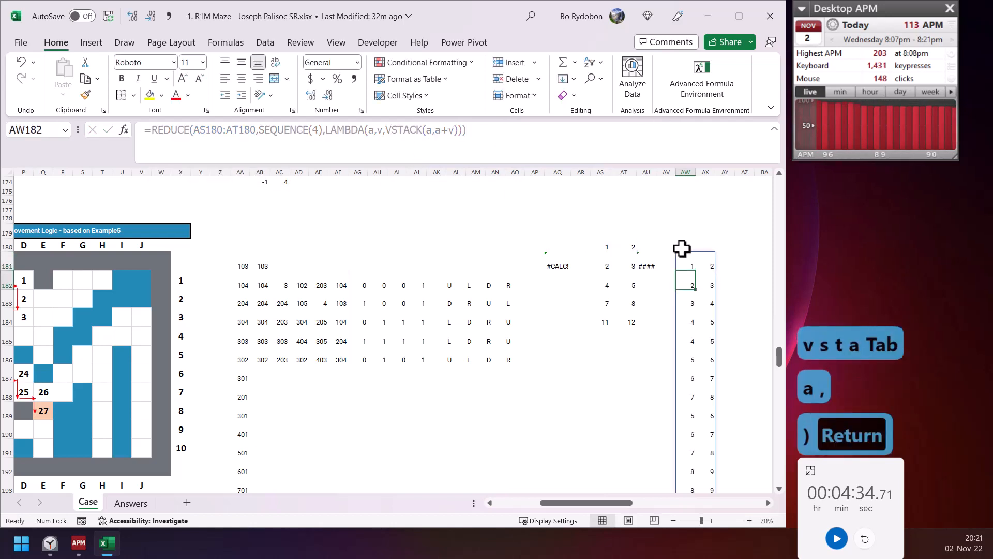
Step: Change the second VSTACK argument in AW181 to TAKE(a,-1)+v so only the last row is accumulated
scroll(700, 414, down, 2)
scroll(696, 357, up, 1)
drag(687, 241, 688, 259)
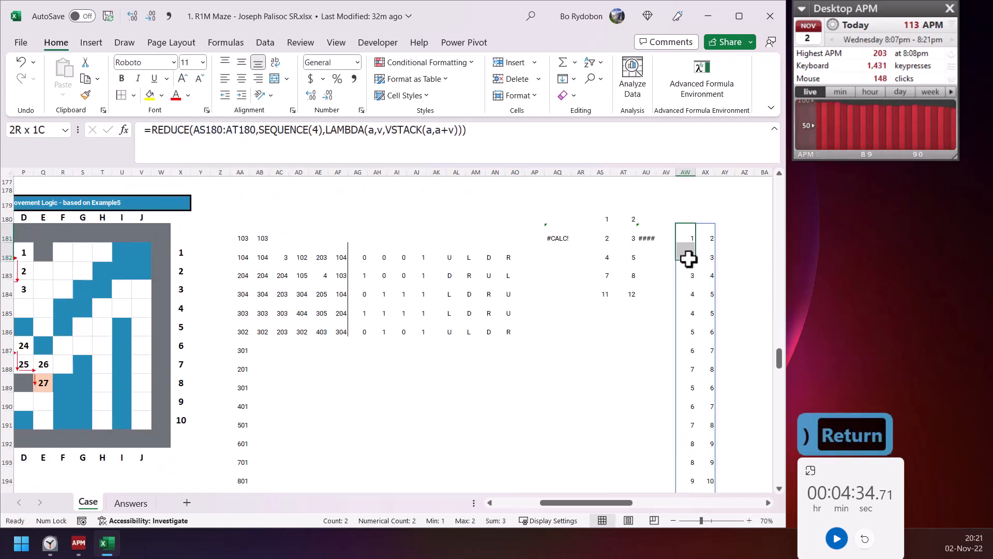
scroll(517, 220, up, 3)
click(437, 132)
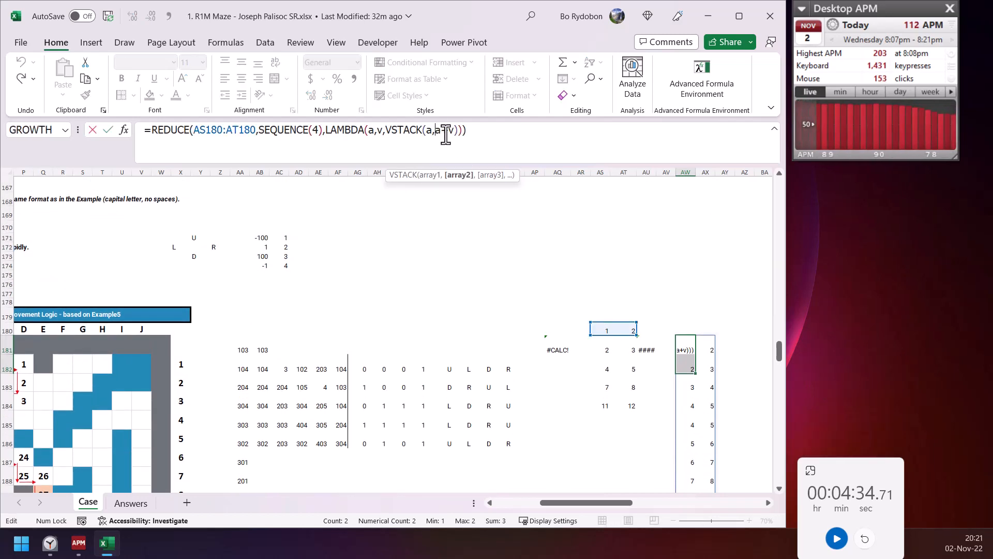
text(take)
key(Tab)
key(Right)
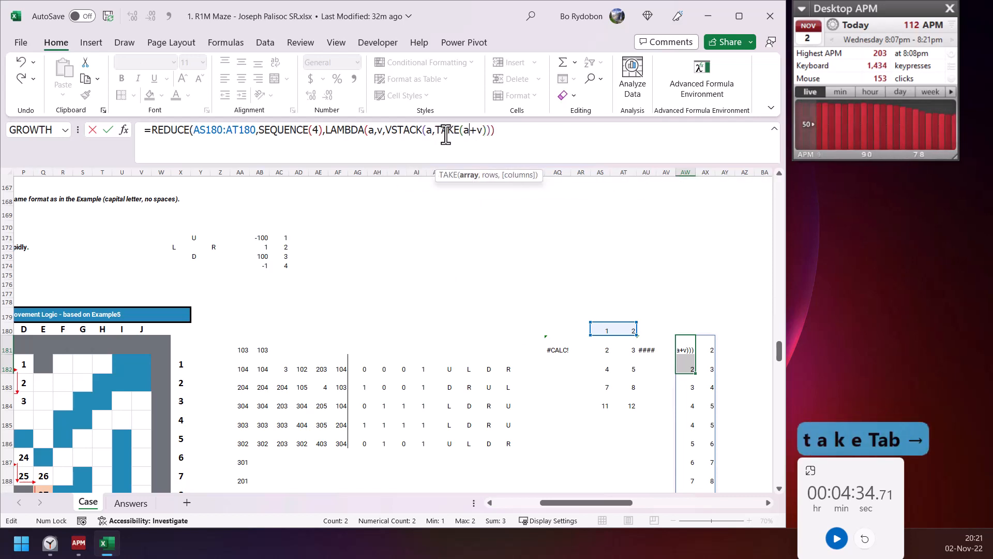
text(,-1)
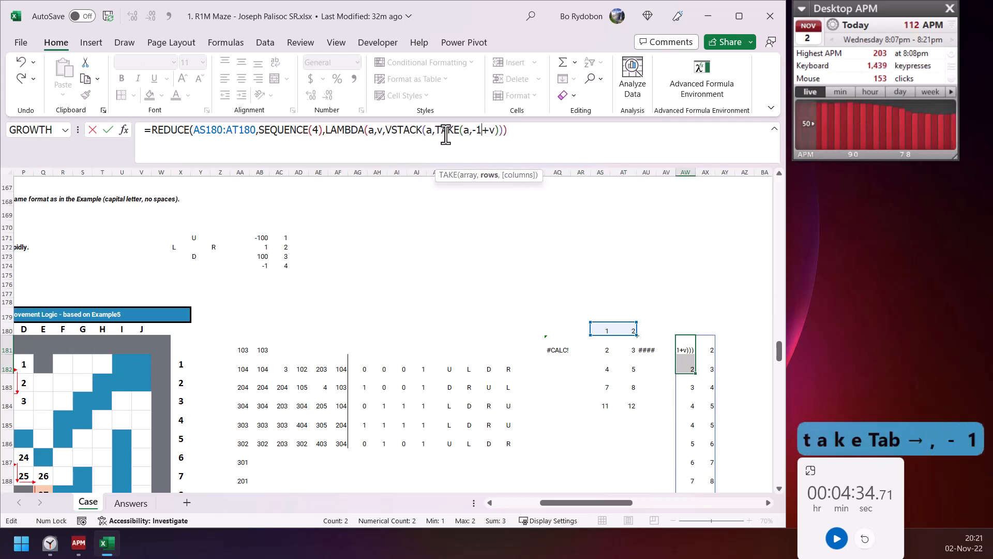
text())
key(Return)
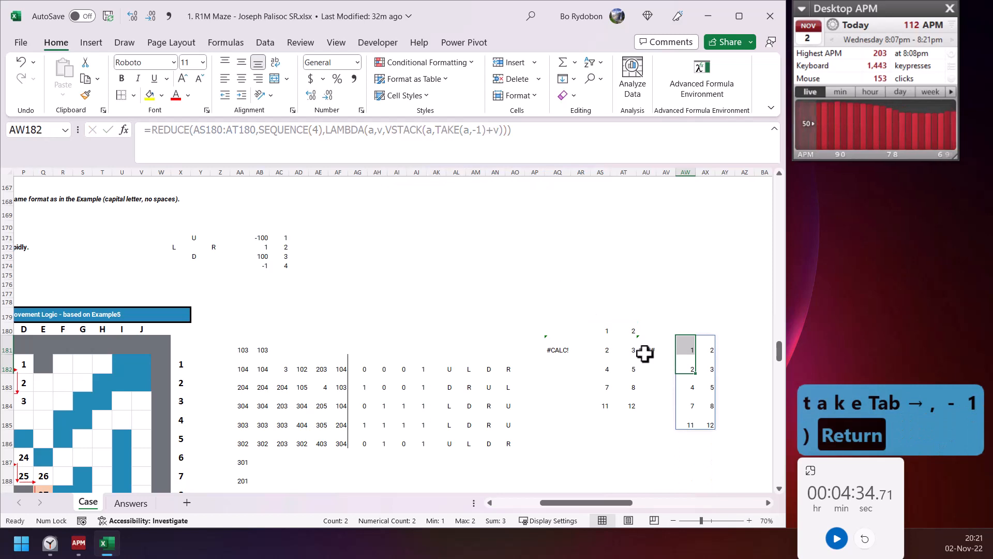
Step: Move the REDUCE formula from AW181 up to AW180, level with the starting values
click(672, 378)
click(683, 349)
drag(687, 336, 685, 331)
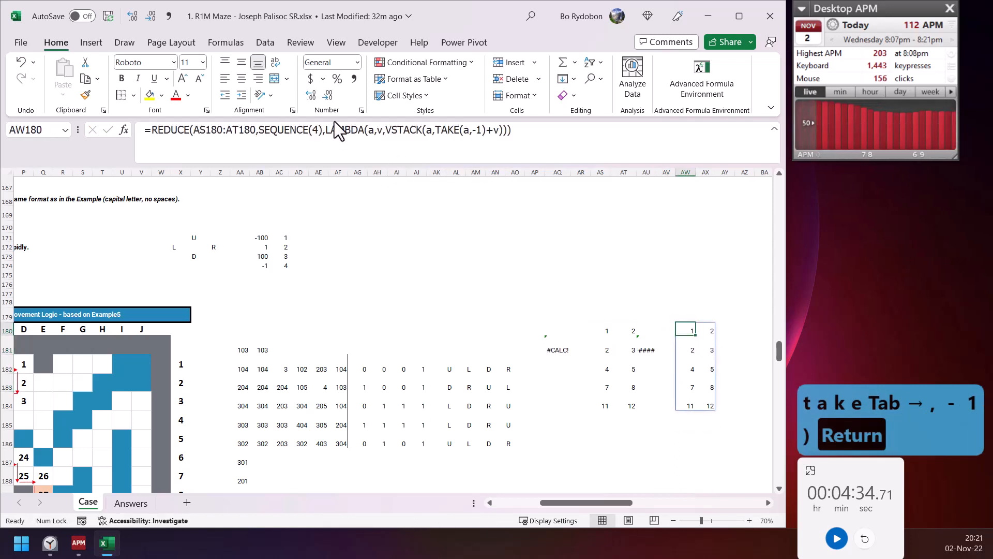
Step: Try wrapping the REDUCE formula in AW180 in DROP with 1 row to remove the starting row
click(157, 130)
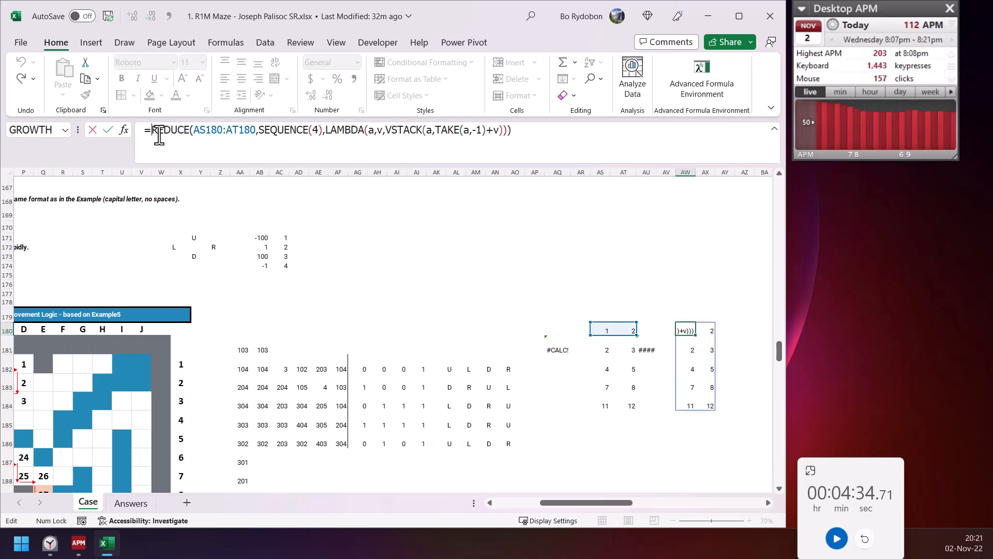
text(dor)
key(BackSpace)
key(BackSpace)
text(ro)
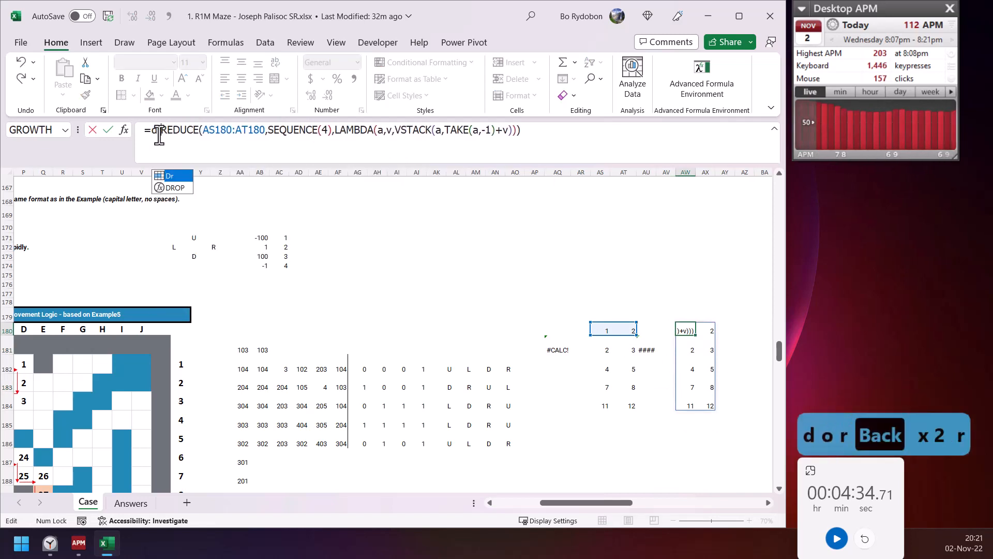
text(p)
key(Tab)
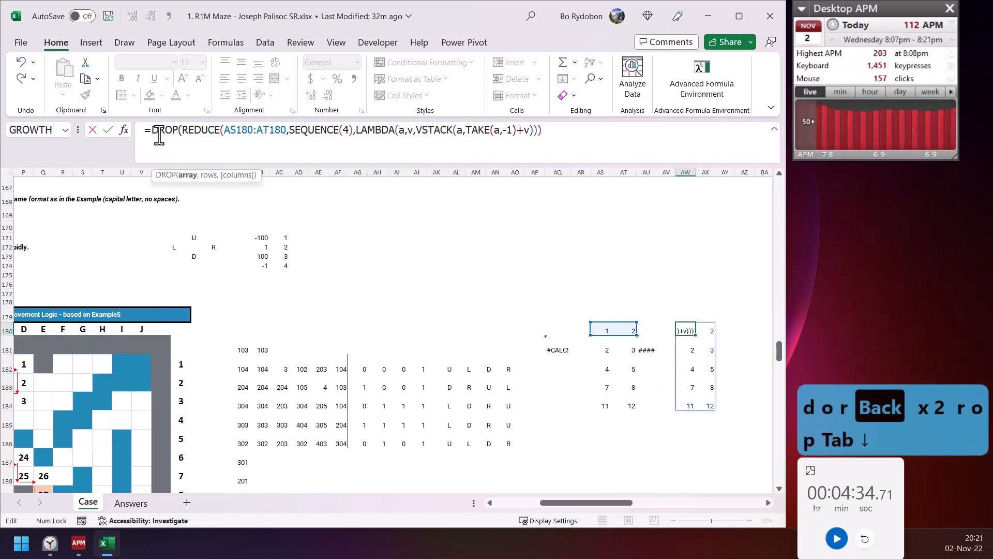
text(,1))
key(Return)
key(Up)
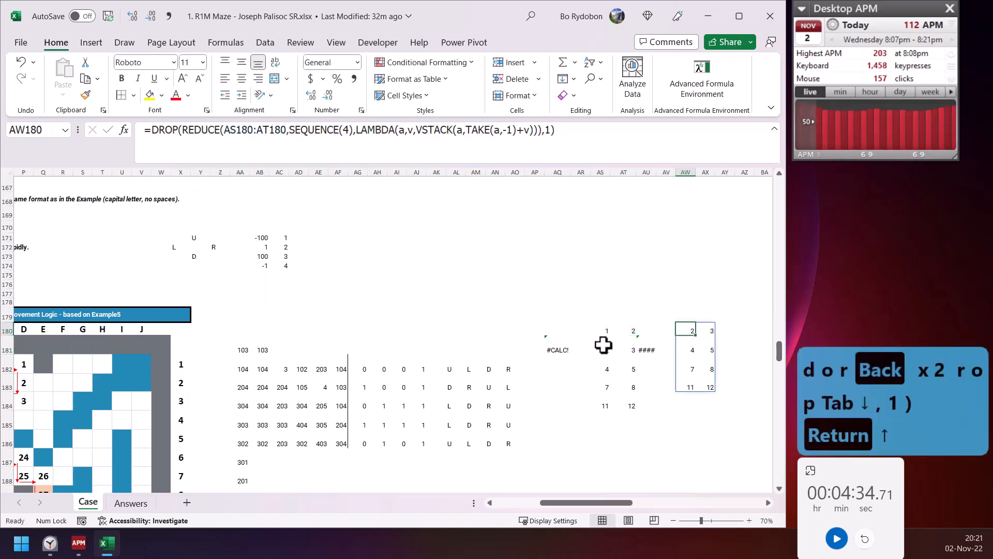
key(ctrl+z)
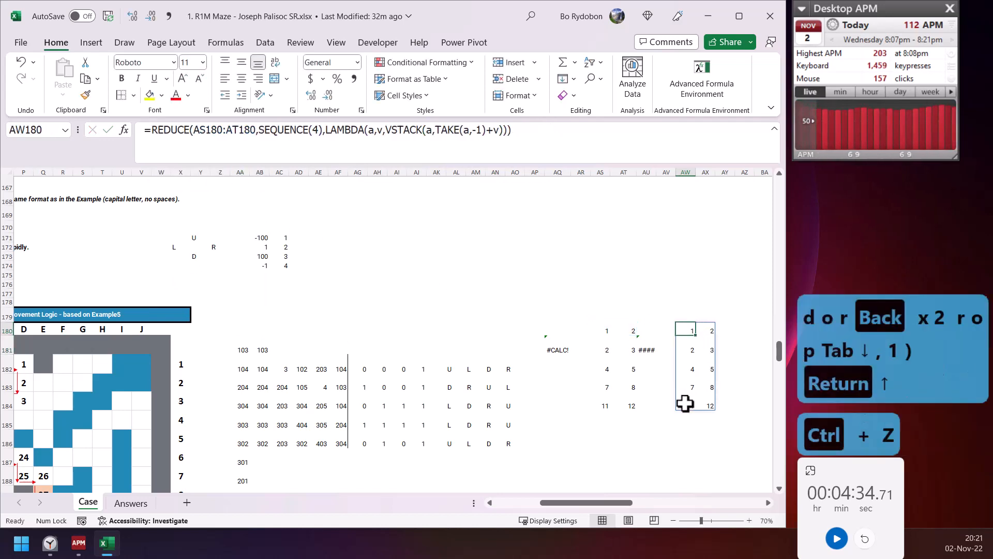
Step: Examine the mouse movement helper formulas around row 182, including the candidate-cell formula in AC182 and the LET formula in column AA
click(612, 386)
click(482, 395)
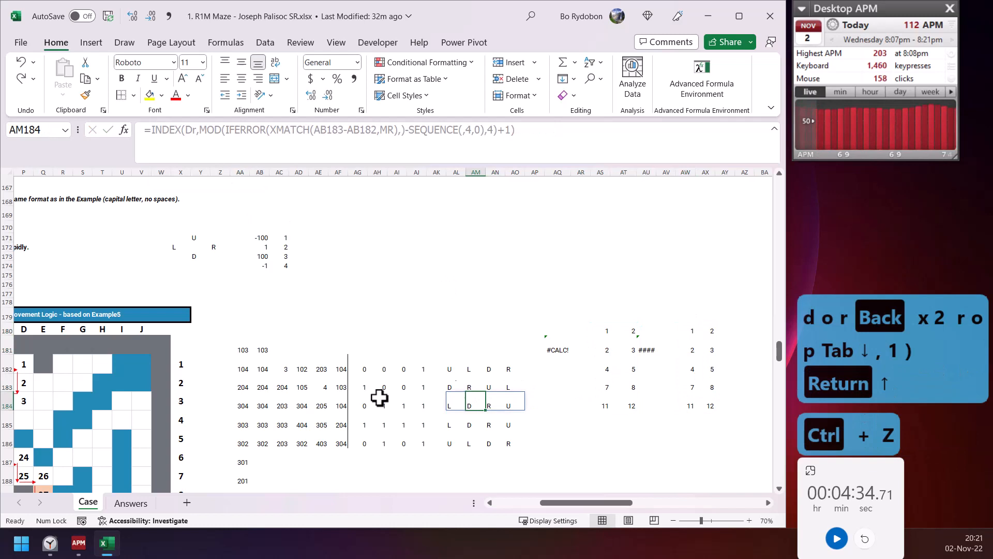
click(262, 368)
click(261, 387)
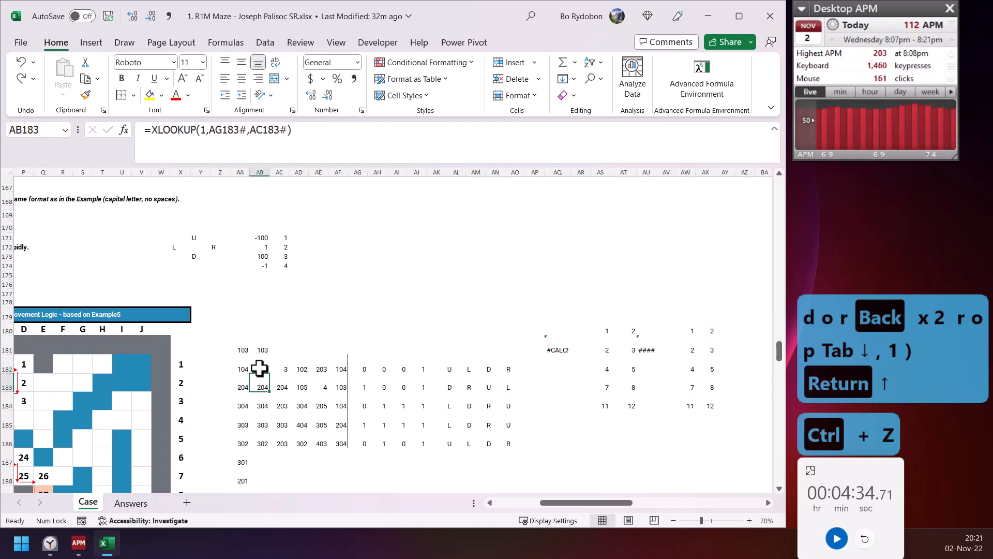
click(259, 368)
key(F2)
key(Escape)
click(246, 370)
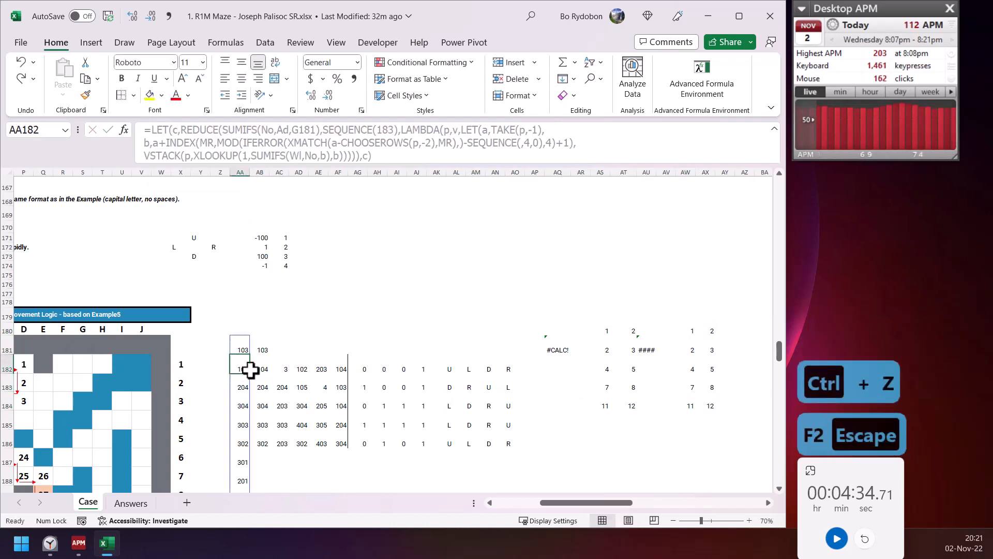
click(285, 370)
key(F2)
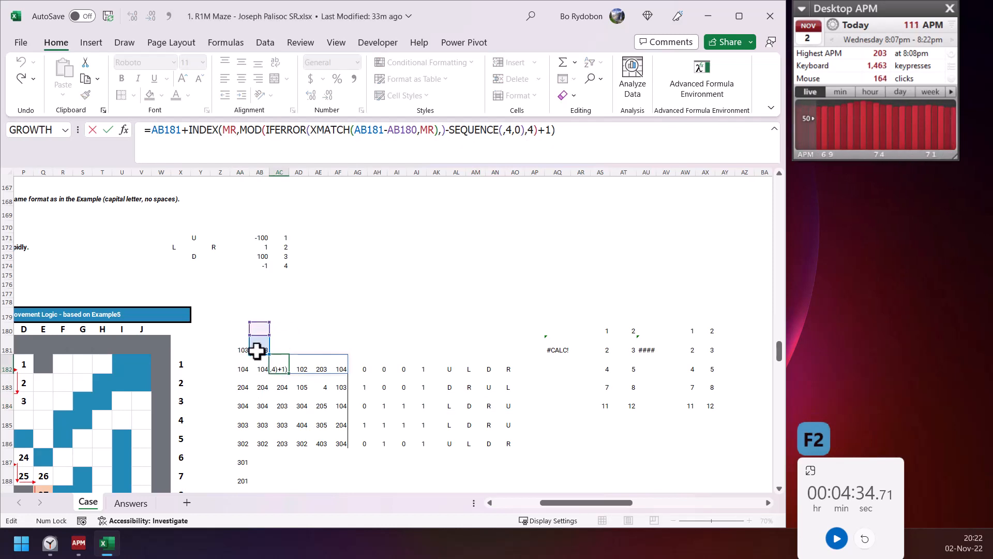
key(Escape)
Step: Clear the SCAN and REDUCE test values and formulas from AP180:AX184
drag(543, 333, 712, 406)
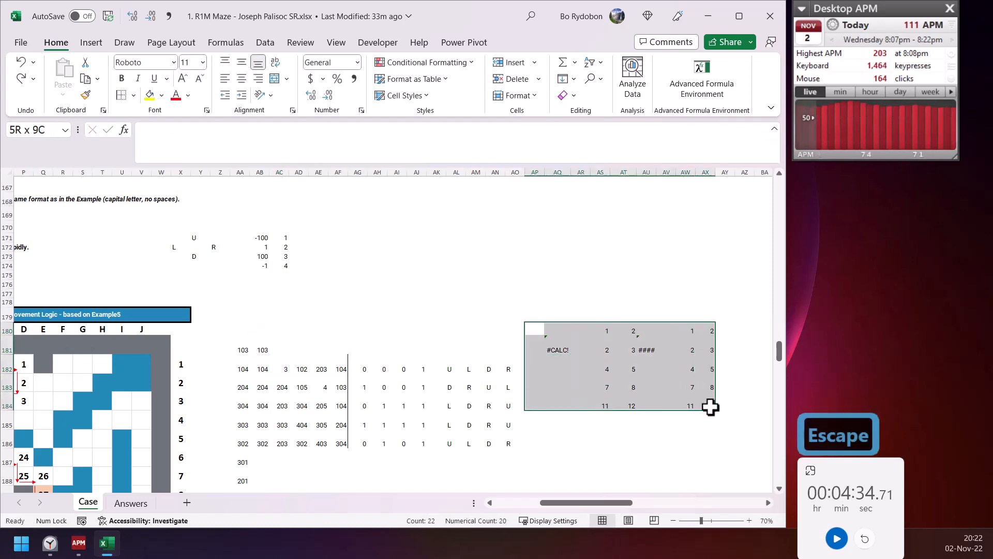
key(Delete)
Step: Copy the full LET formula text from AA181 into AP181 and review its LAMBDA and inner LET parts in edit mode
click(223, 347)
key(ctrl+Left)
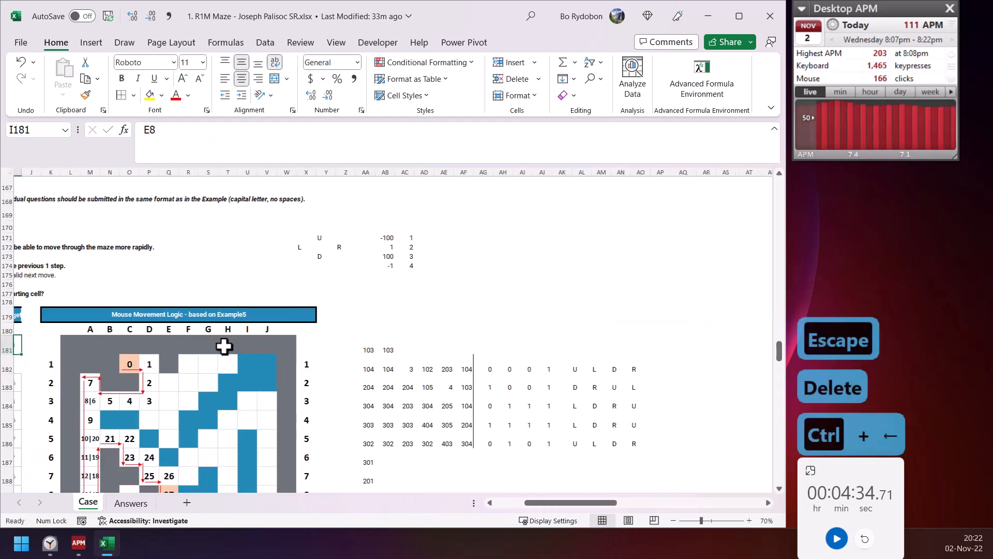
click(381, 370)
click(380, 350)
triple_click(414, 155)
key(ctrl+c)
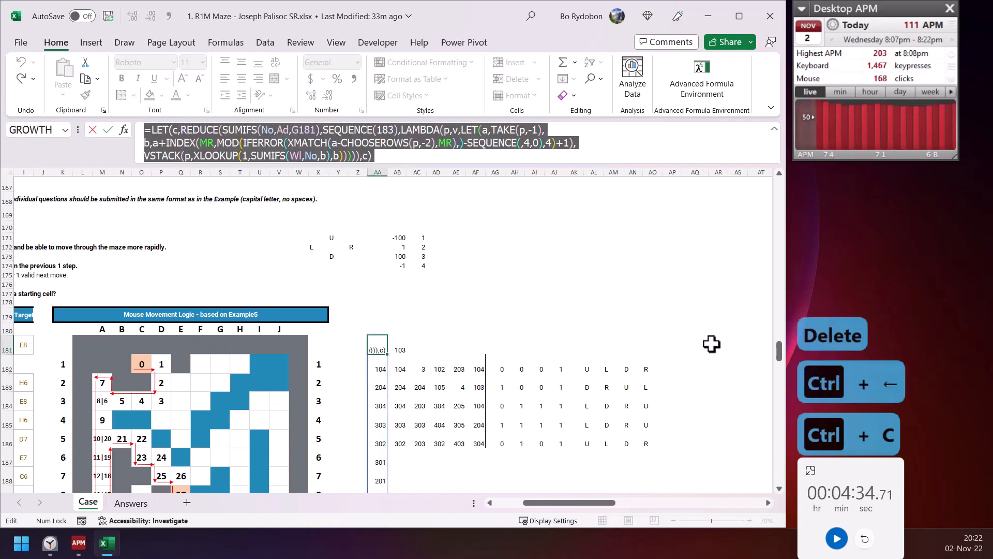
key(Escape)
click(672, 344)
click(506, 150)
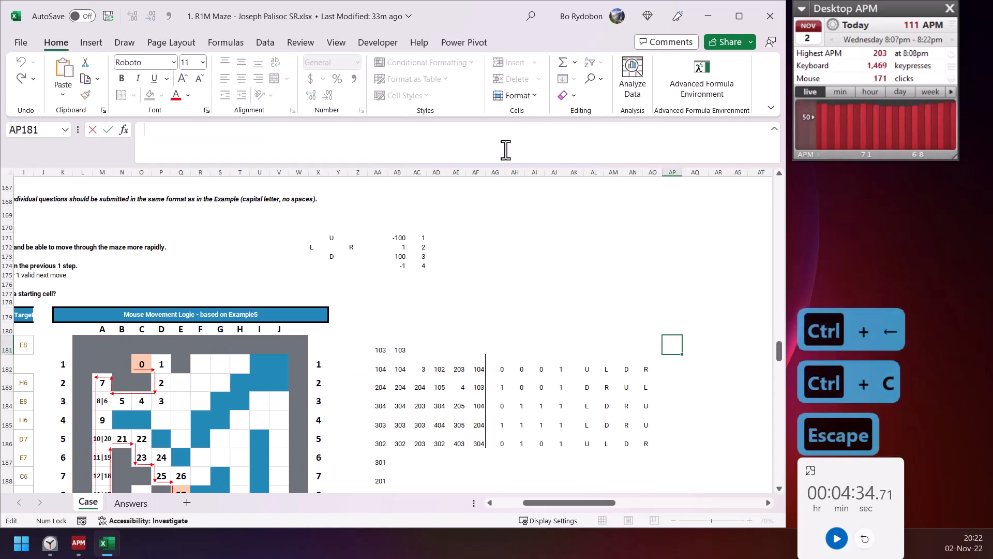
key(ctrl+v)
click(465, 130)
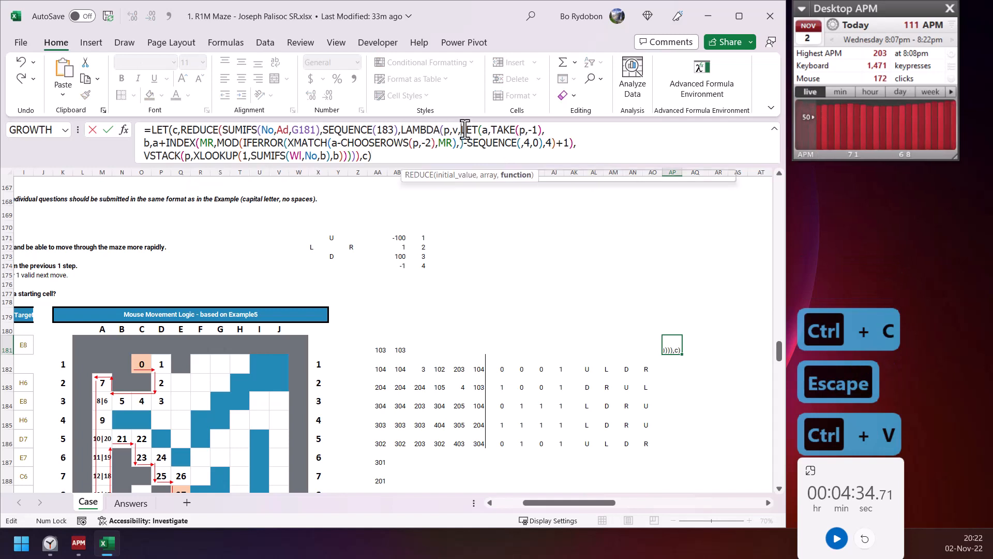
click(501, 132)
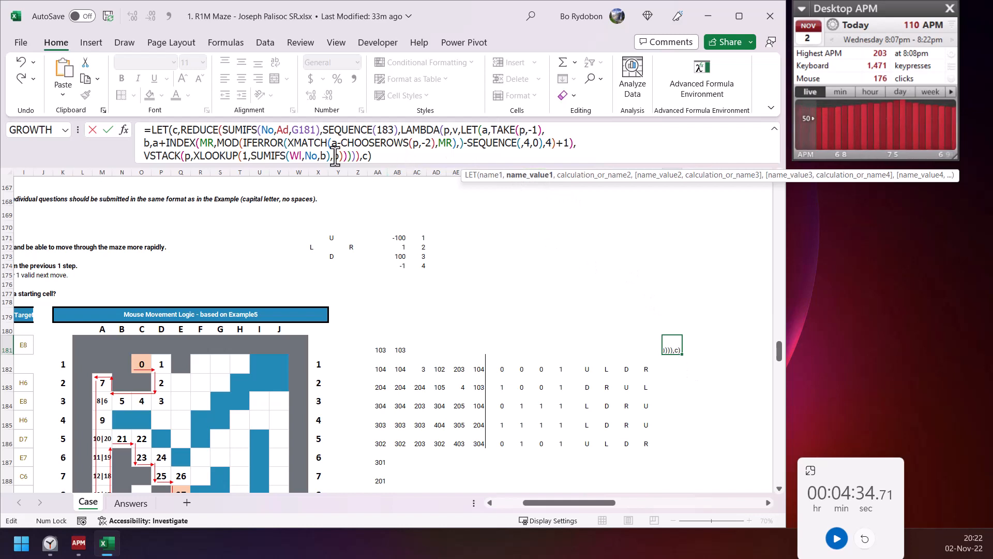
Step: Copy the whole LET formula text from the AP181 edit and paste it as separate text lines starting at AP177
drag(375, 156, 53, 115)
key(ctrl+c)
key(Escape)
click(671, 293)
click(429, 147)
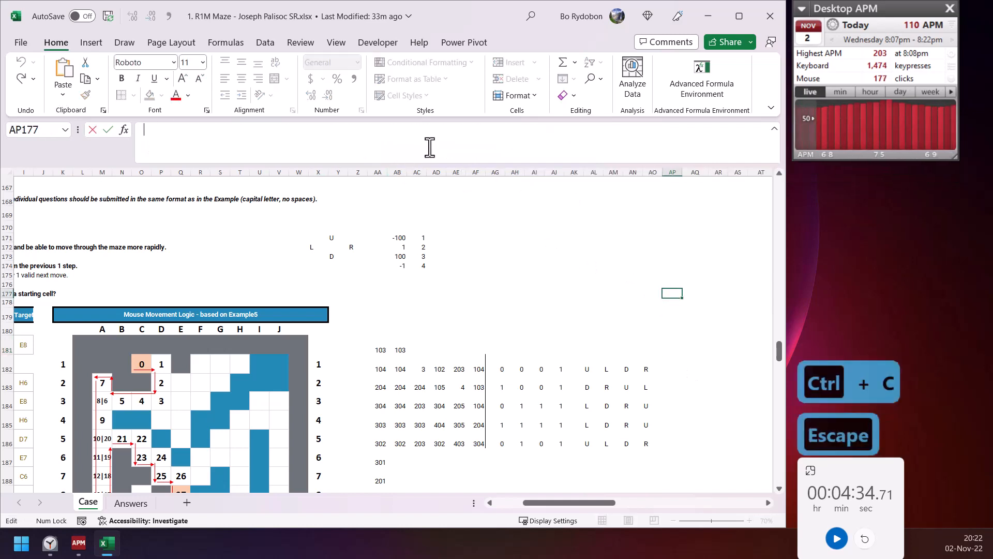
key(ctrl+v)
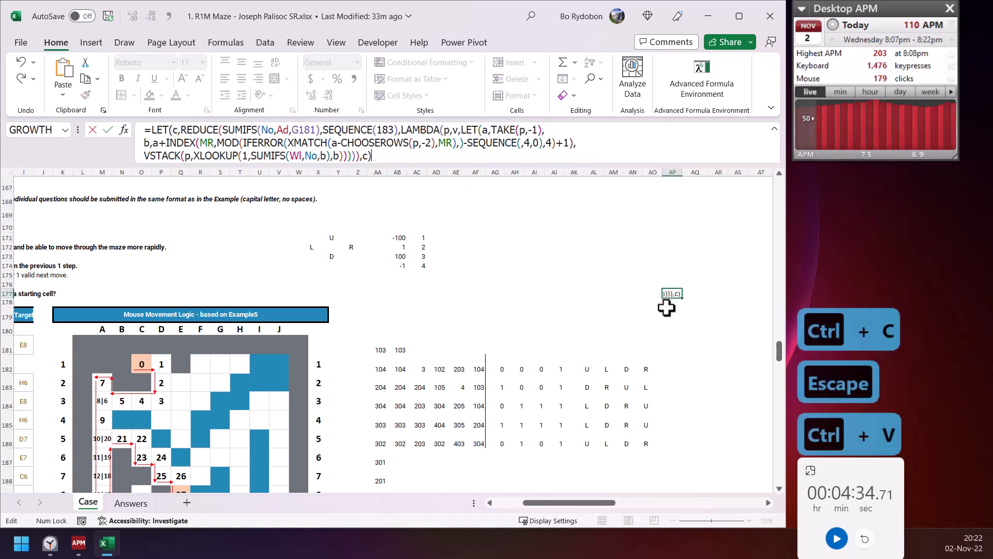
key(Escape)
key(ctrl+v)
click(671, 345)
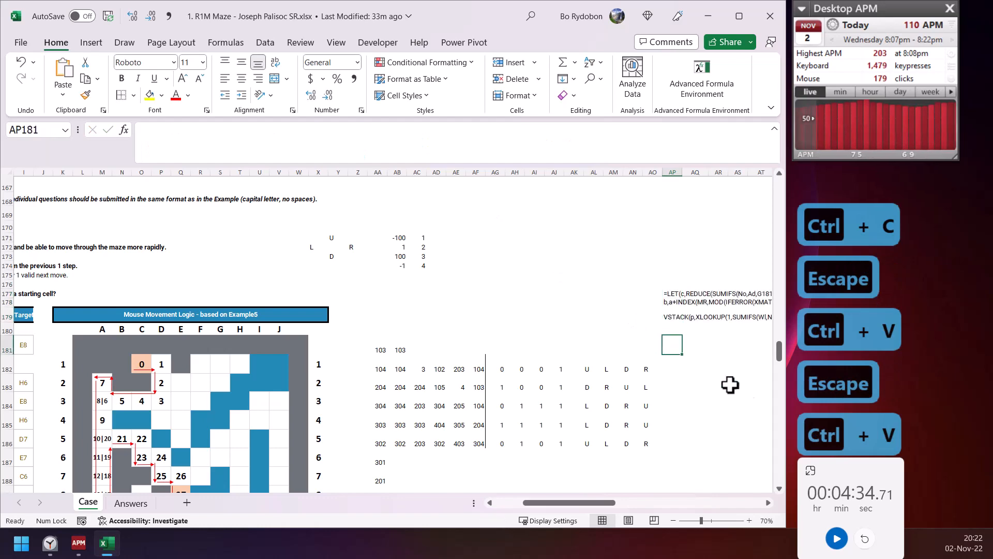
Step: Copy the full LET formula from AA181 and enter it as a live formula in AP181
click(768, 503)
click(768, 502)
click(768, 502)
click(768, 502)
click(768, 502)
click(768, 502)
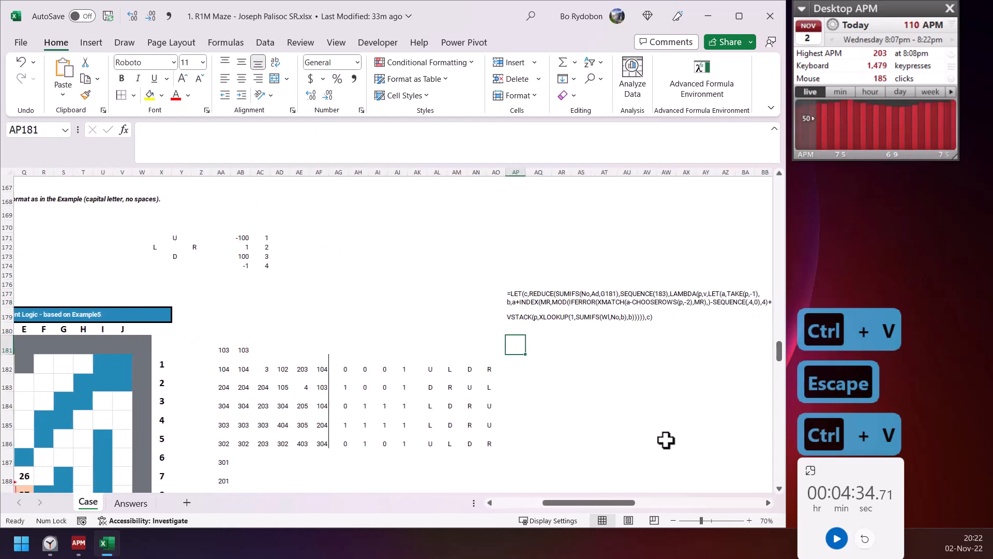
click(538, 365)
click(514, 364)
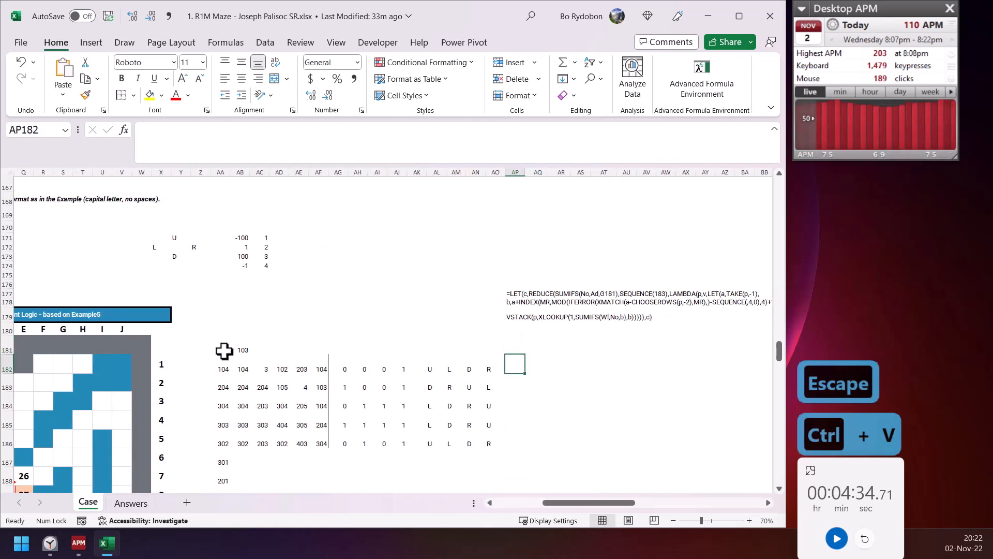
click(251, 349)
click(241, 347)
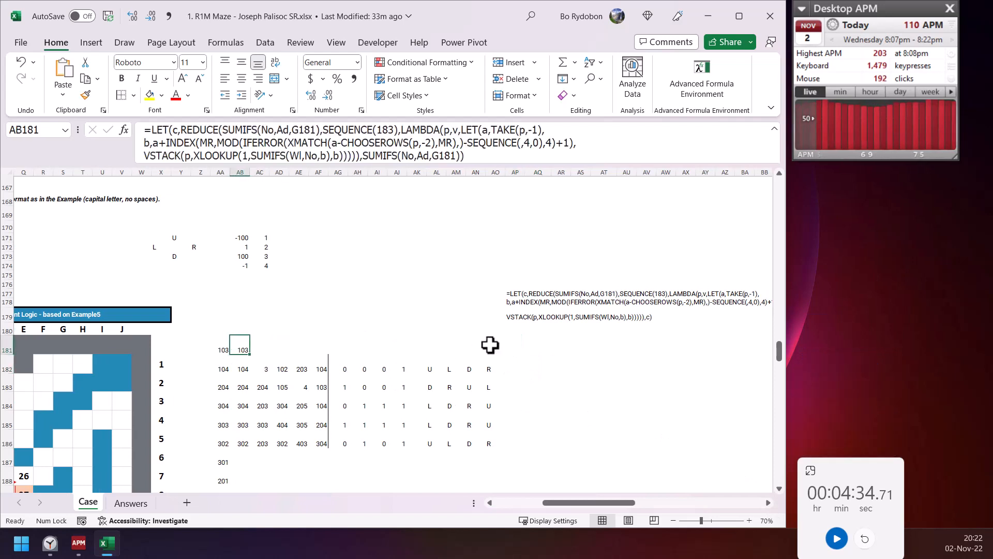
click(224, 351)
triple_click(417, 145)
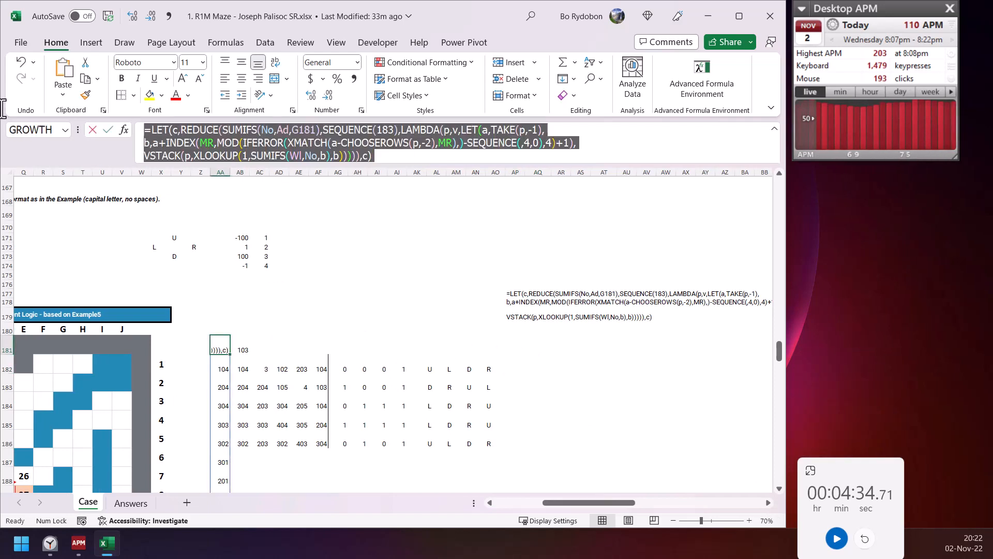
key(ctrl+c)
key(Escape)
click(510, 351)
click(483, 144)
key(ctrl+v)
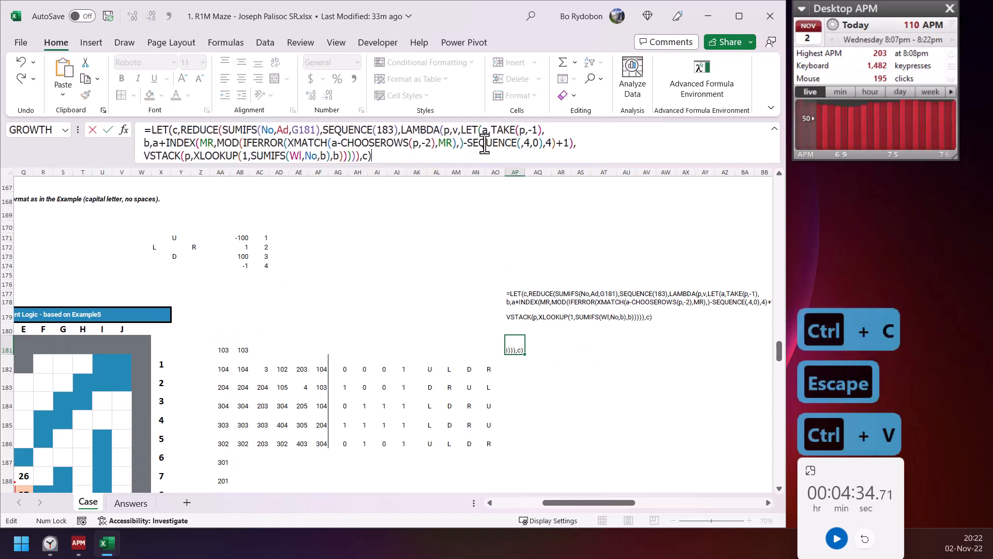
key(Return)
Step: Enter =TAKE(AP181,-1) in AR182 to return the last row of the path
key(Up)
key(Right)
key(Down)
key(Right)
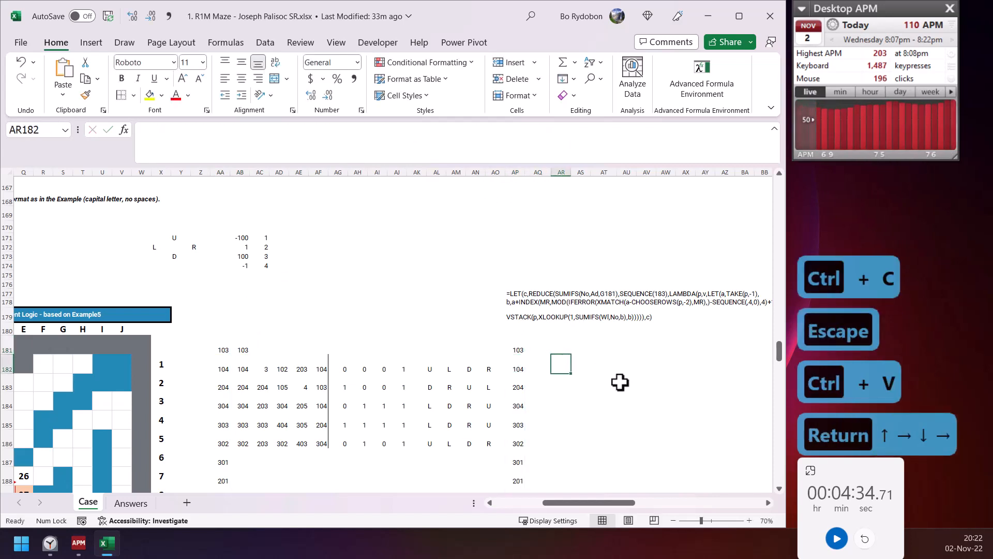
text(=take)
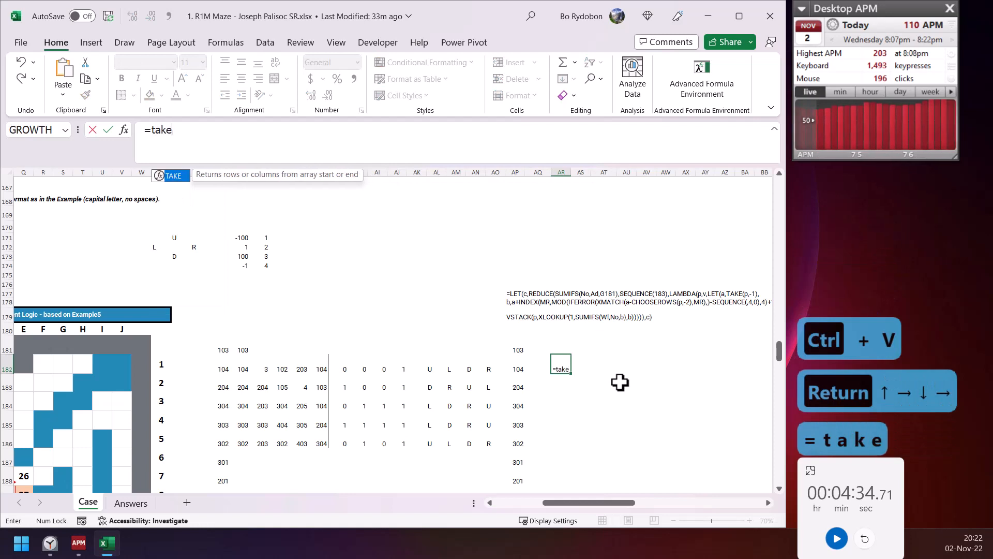
key(Tab)
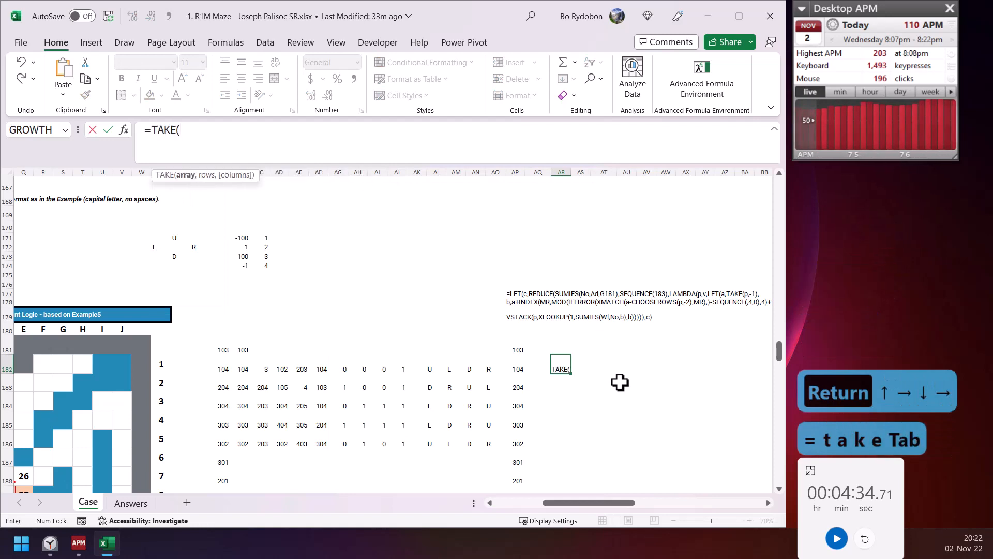
key(Left)
key(Left)
key(Up)
text(,-)
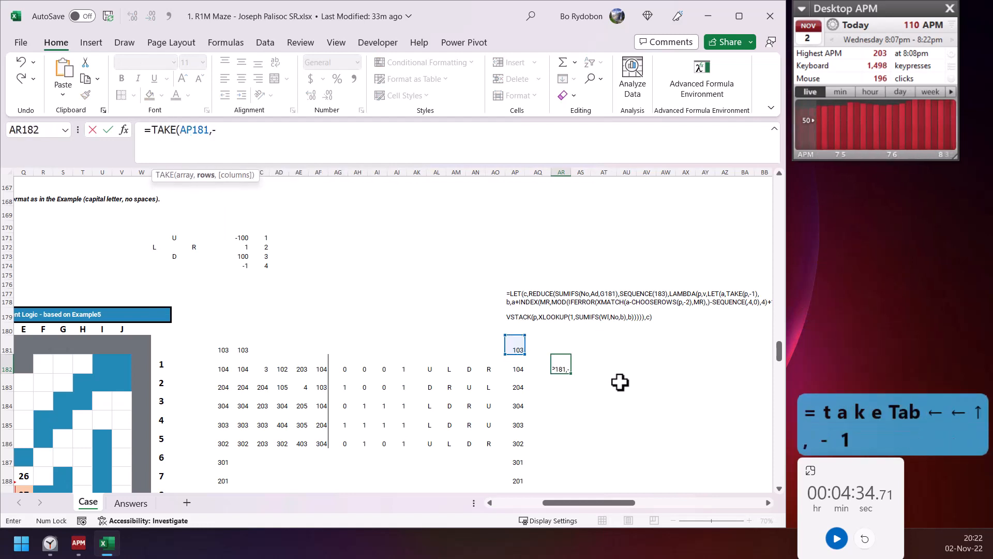
text(1))
key(Return)
key(Up)
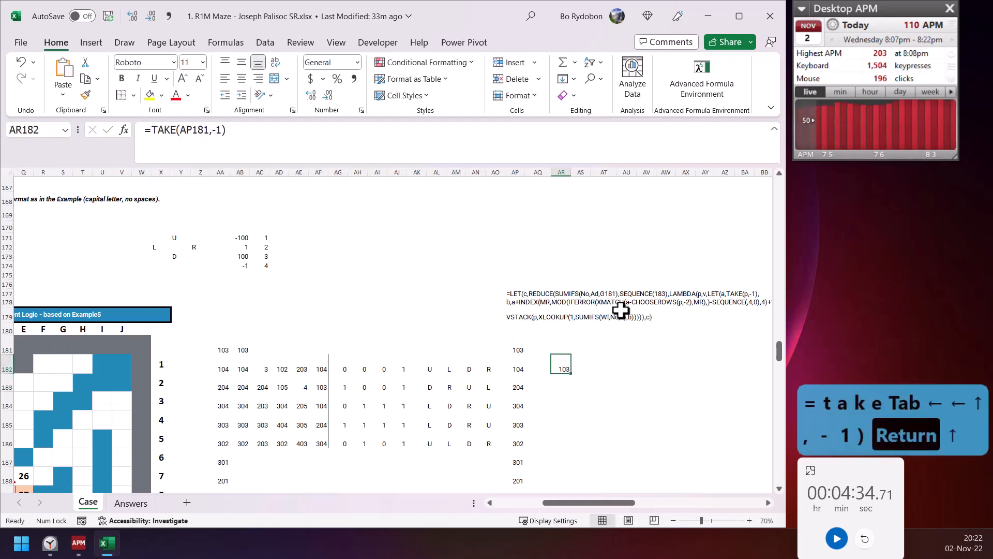
Step: Copy the CHOOSEROWS(p,-2) part of the LET formula in AP181, leaving that formula unchanged
click(511, 306)
click(511, 293)
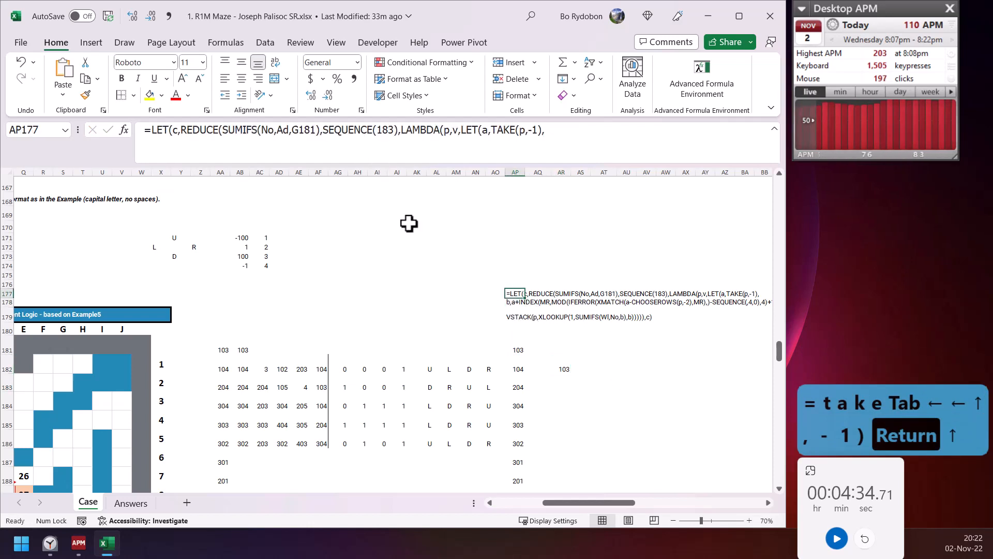
click(512, 350)
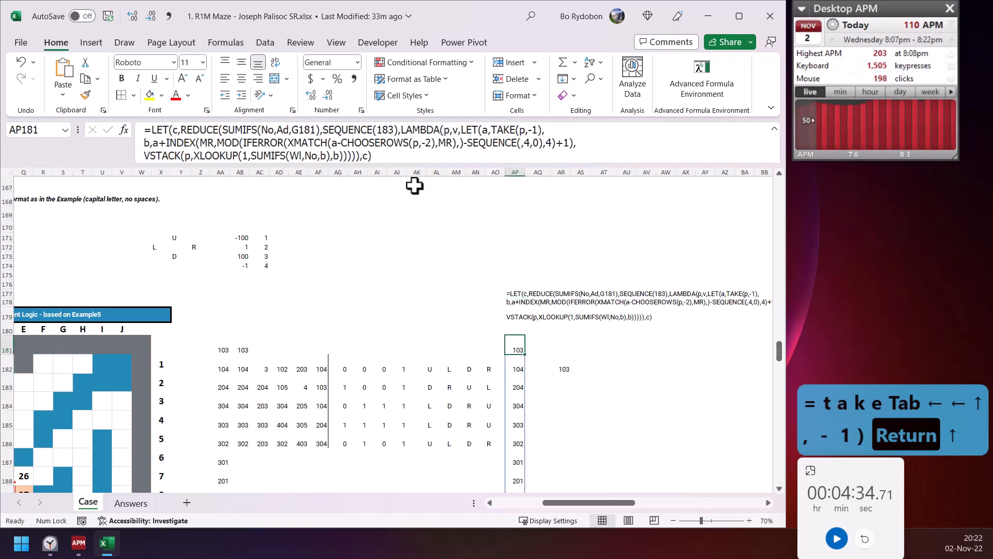
click(271, 134)
click(333, 144)
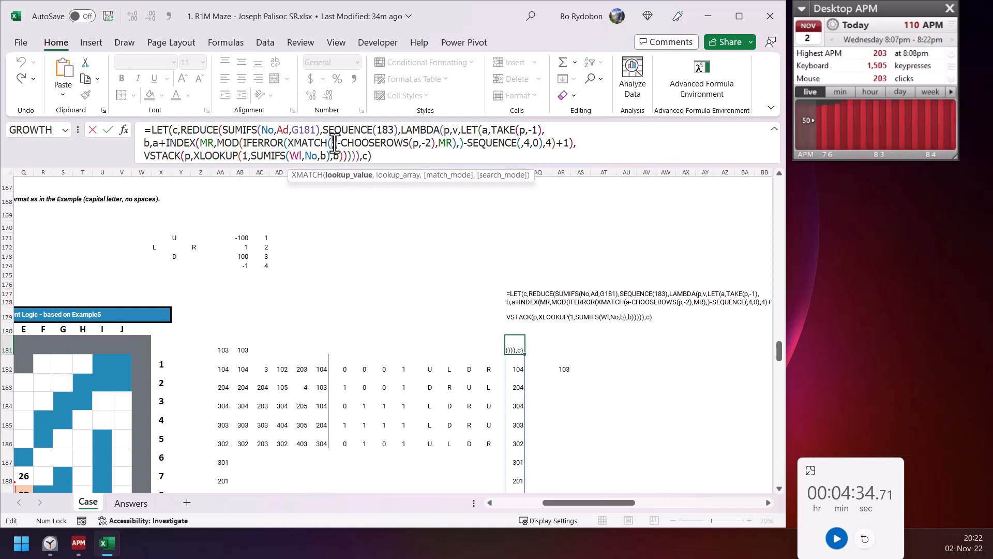
drag(435, 143, 348, 145)
key(ctrl+c)
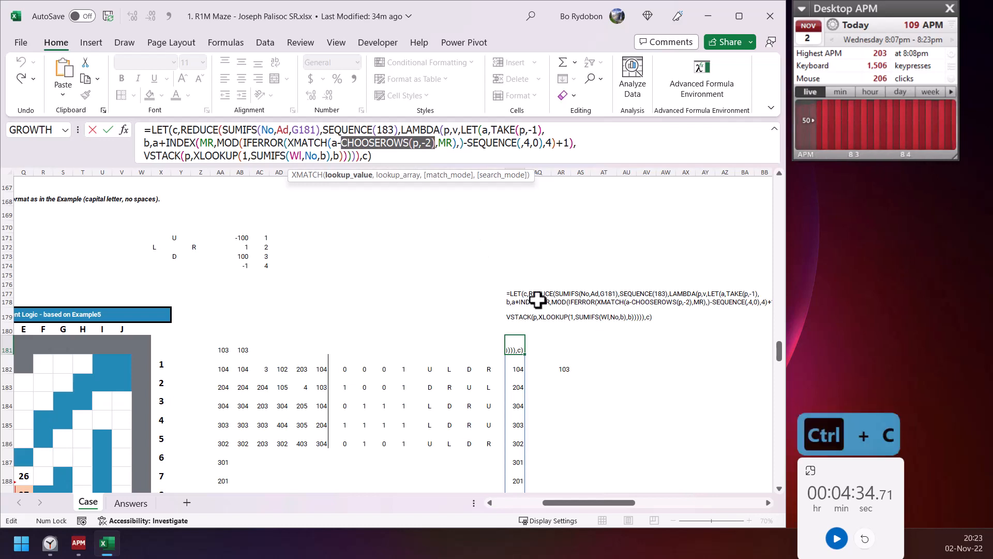
key(Escape)
Step: Enter the copied CHOOSEROWS expression in AO168, replacing p with AP181 to give =CHOOSEROWS(AP181,-2)
click(580, 370)
click(495, 199)
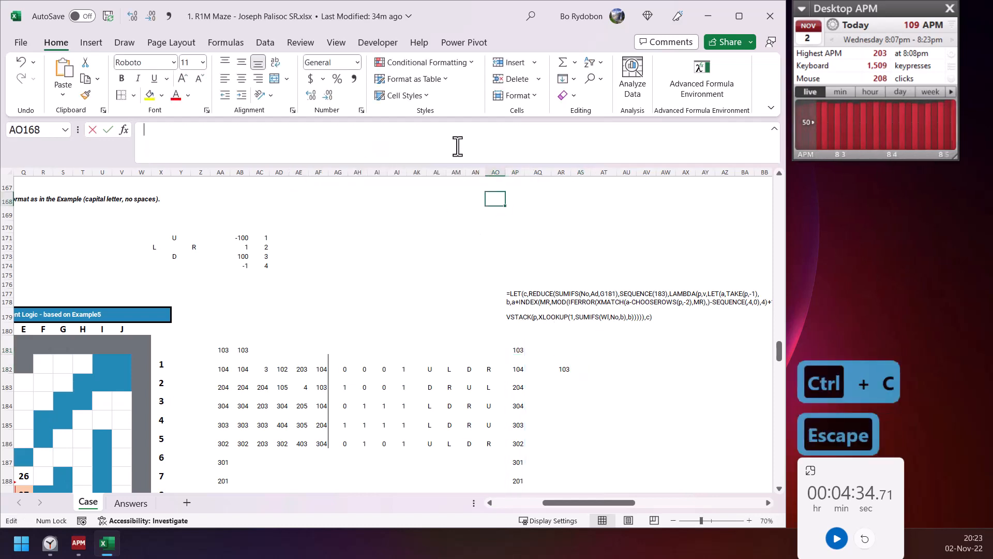
text(=)
key(ctrl+v)
double_click(227, 131)
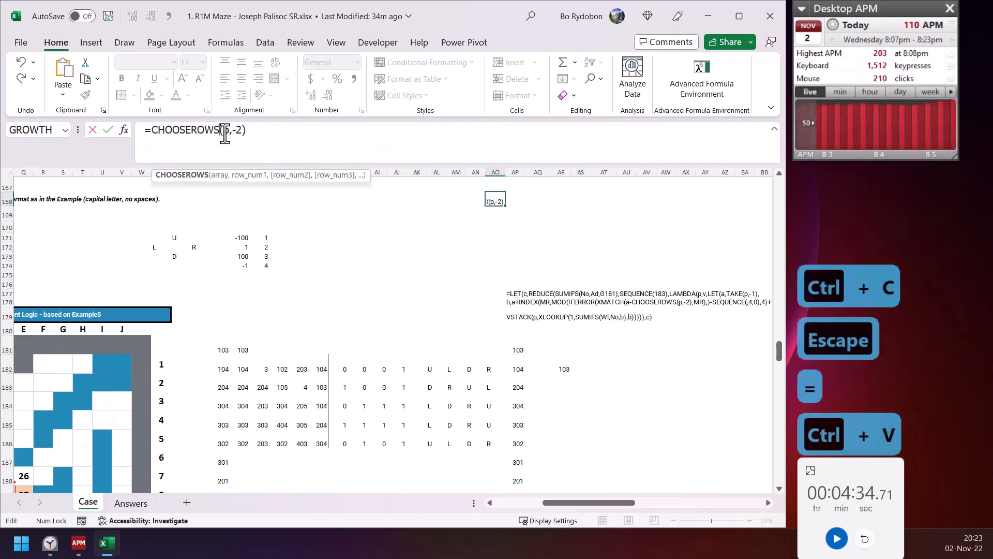
click(515, 347)
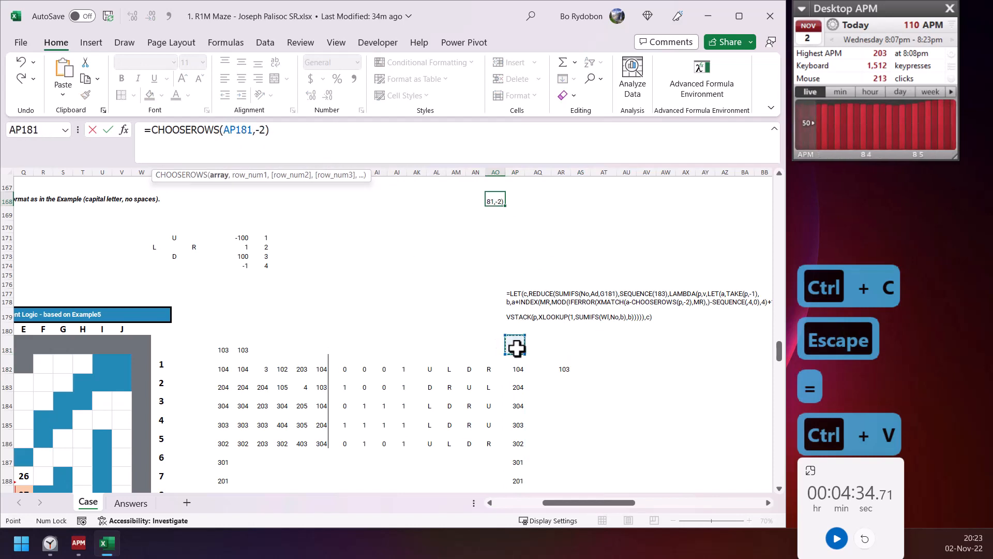
key(Return)
key(Up)
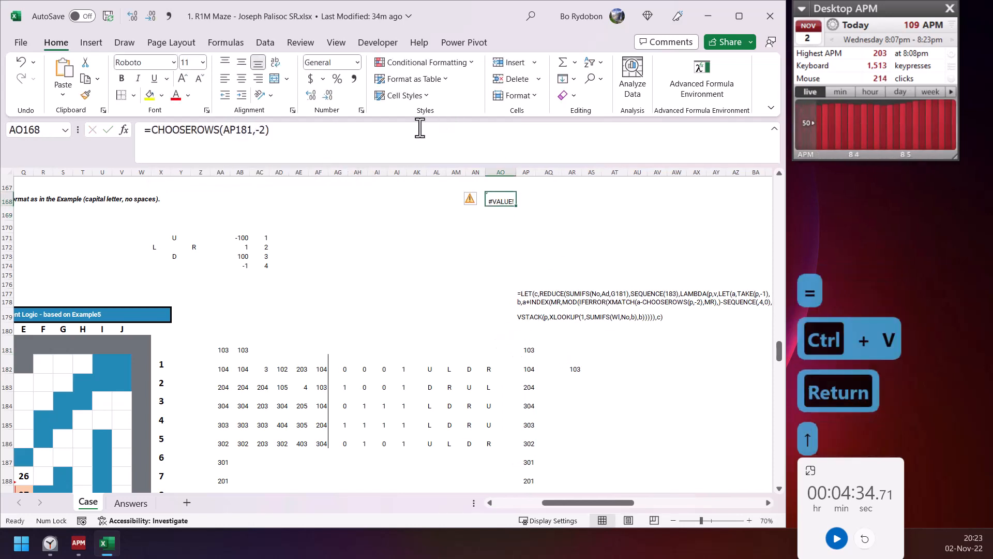
Step: Move the =CHOOSEROWS(AP181,-2) formula from AO168 to AS182 and clear AO168
triple_click(420, 128)
key(ctrl+x)
key(Escape)
click(595, 368)
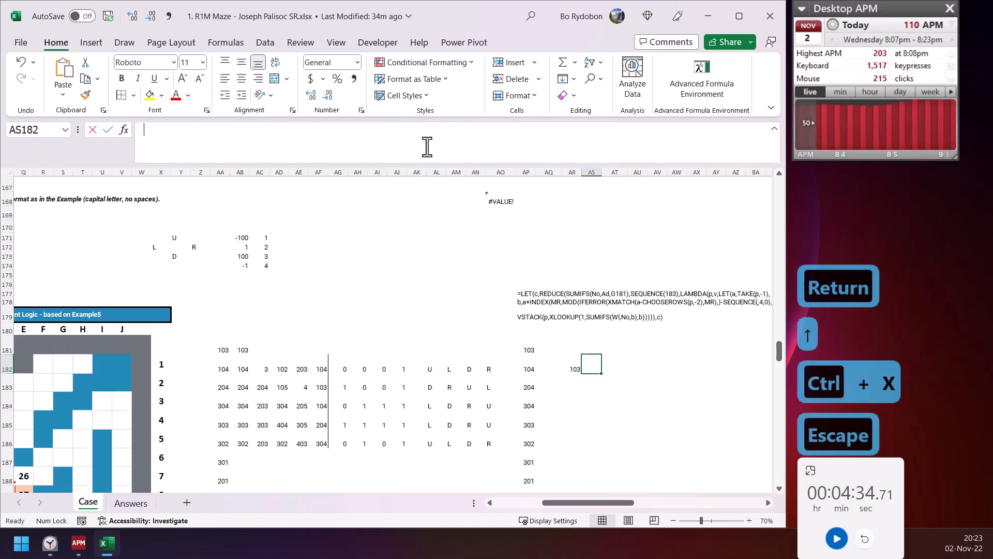
key(ctrl+v)
key(Return)
click(507, 199)
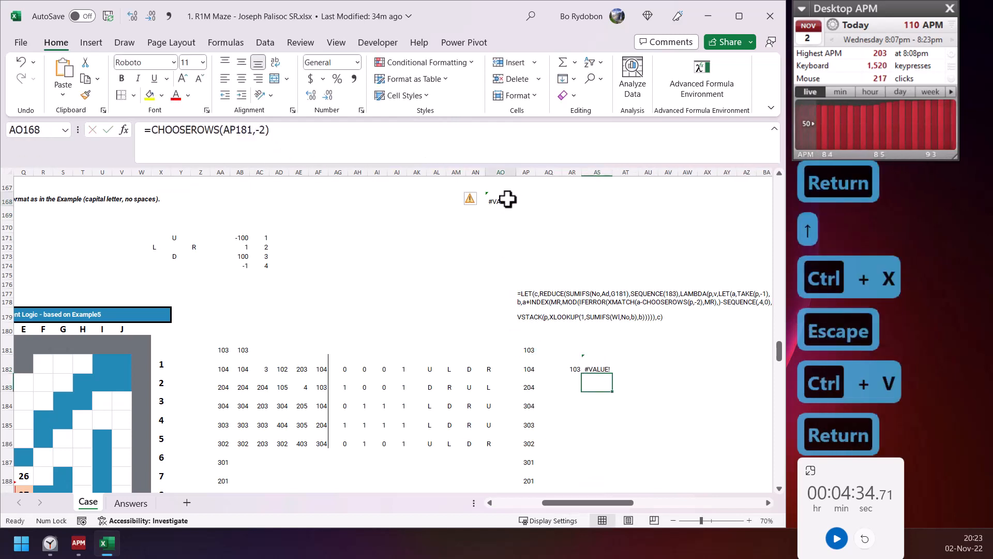
key(Delete)
Step: Enter =XMATCH(AR182-AS182,MR) in AT182 to look up the previous move's direction
click(627, 368)
text(=)
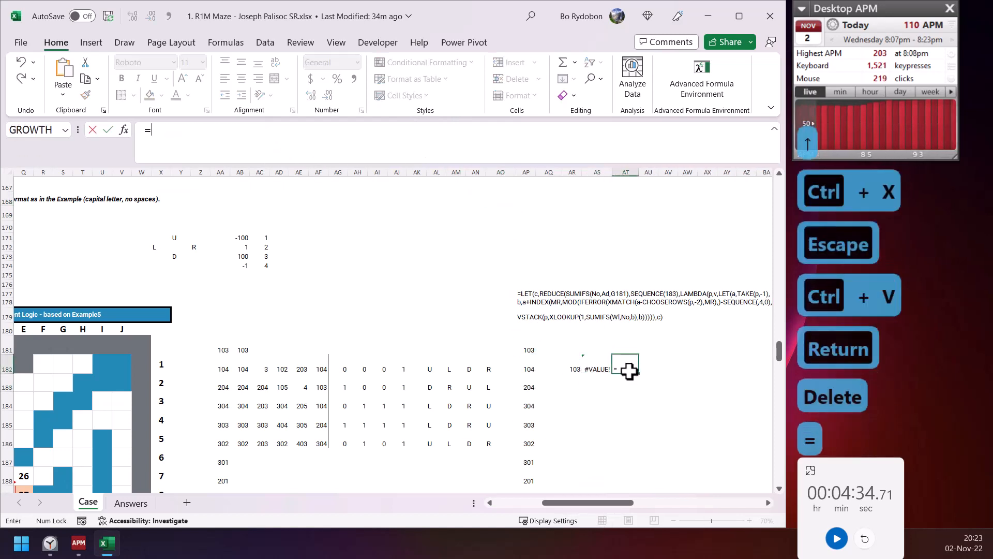
text(xl)
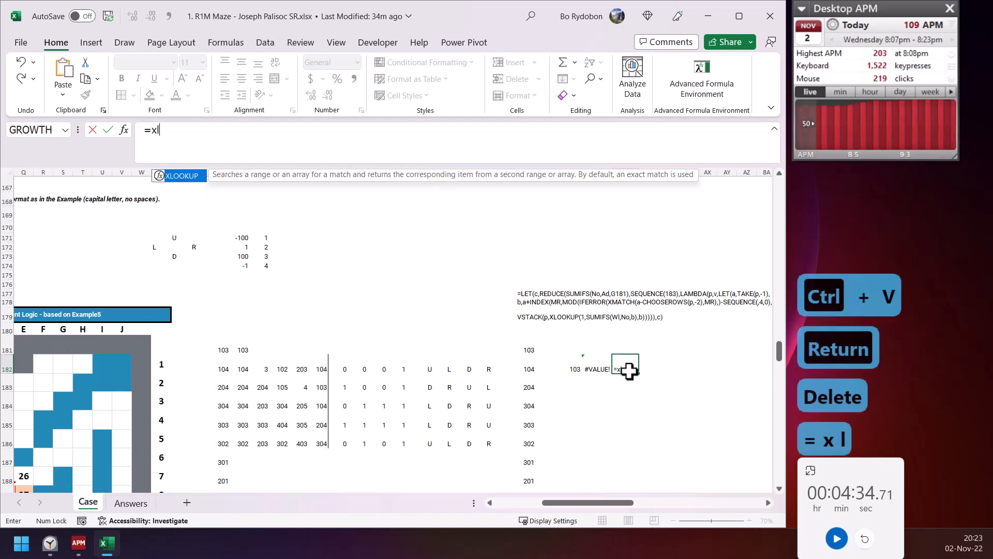
text(o)
key(BackSpace)
key(BackSpace)
text(ma)
key(Tab)
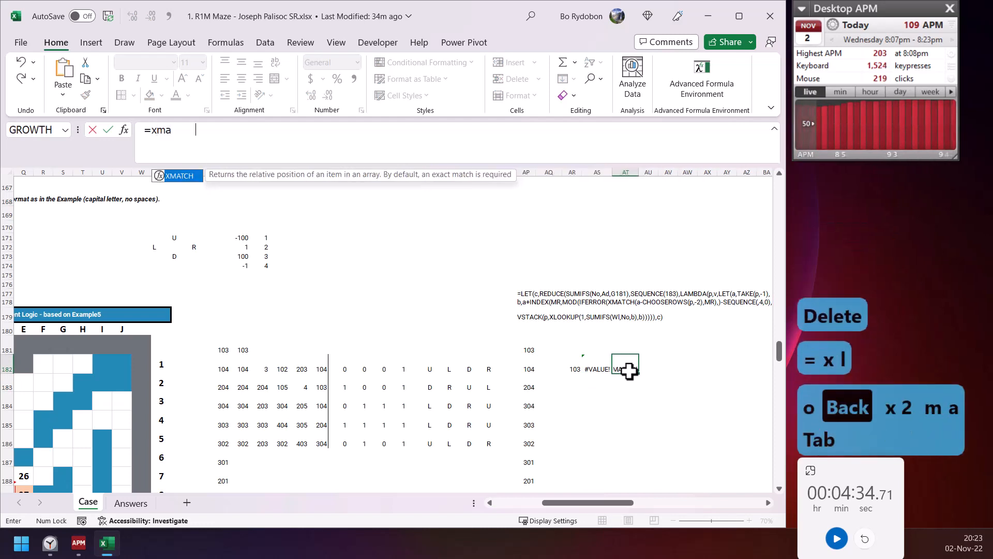
key(Left)
key(Left)
text(-)
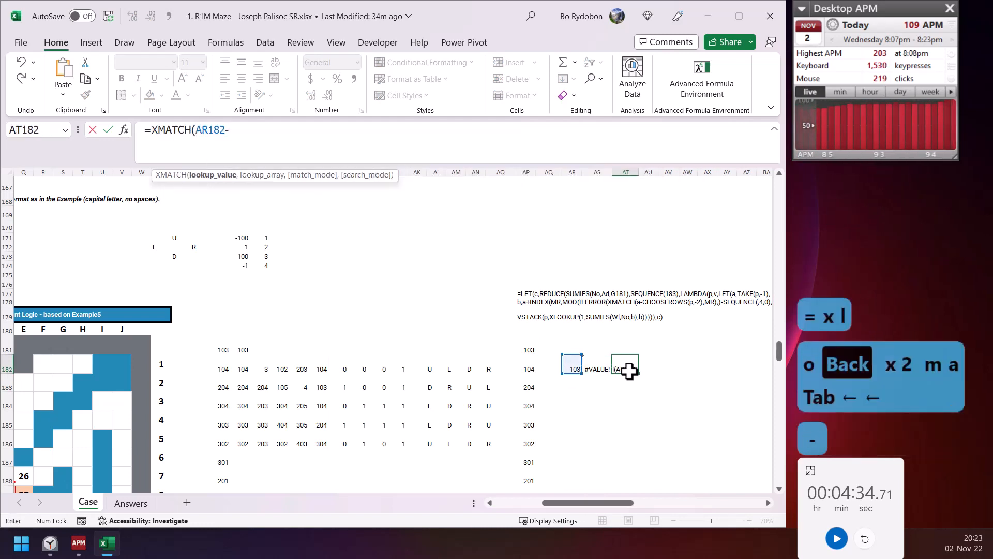
key(Left)
text())
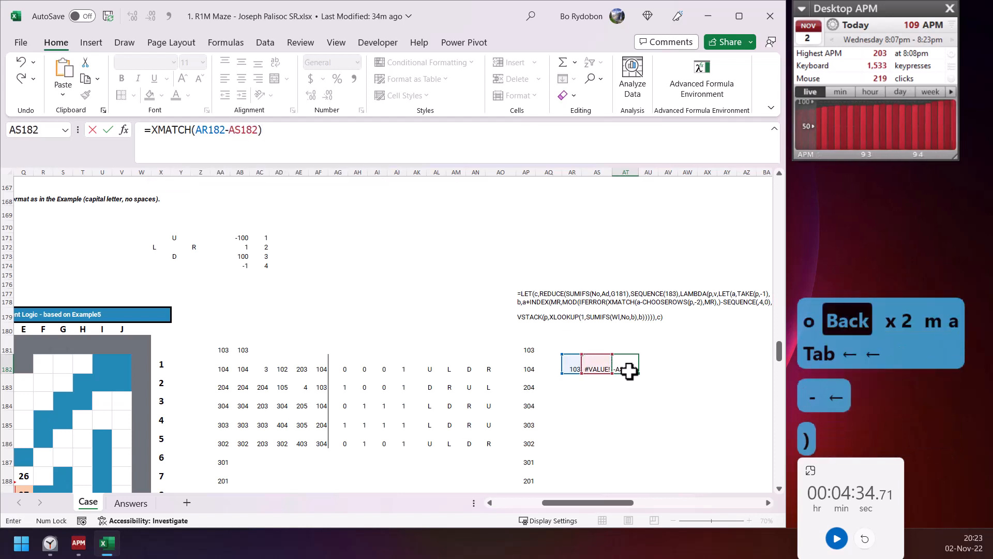
key(BackSpace)
text(,dr)
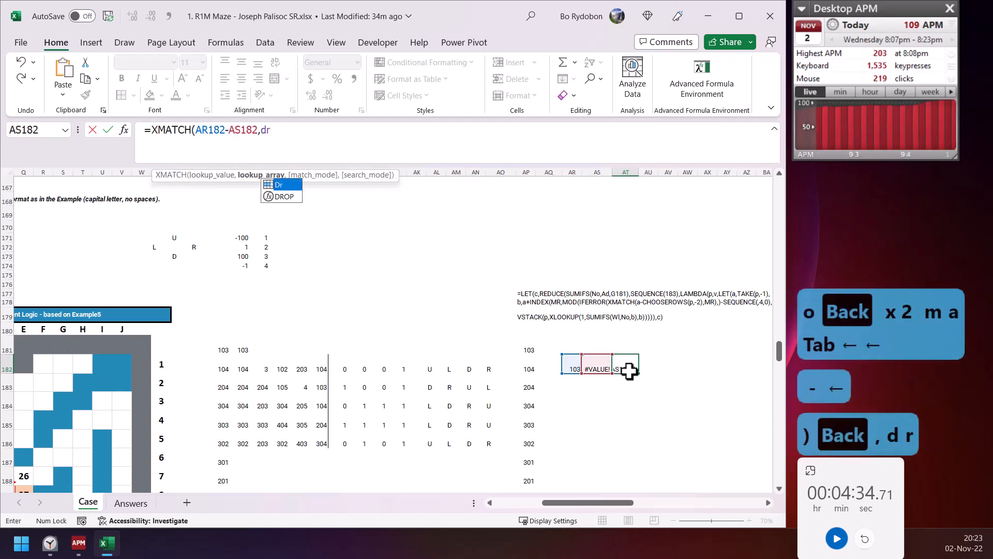
key(BackSpace)
key(BackSpace)
text(mr)
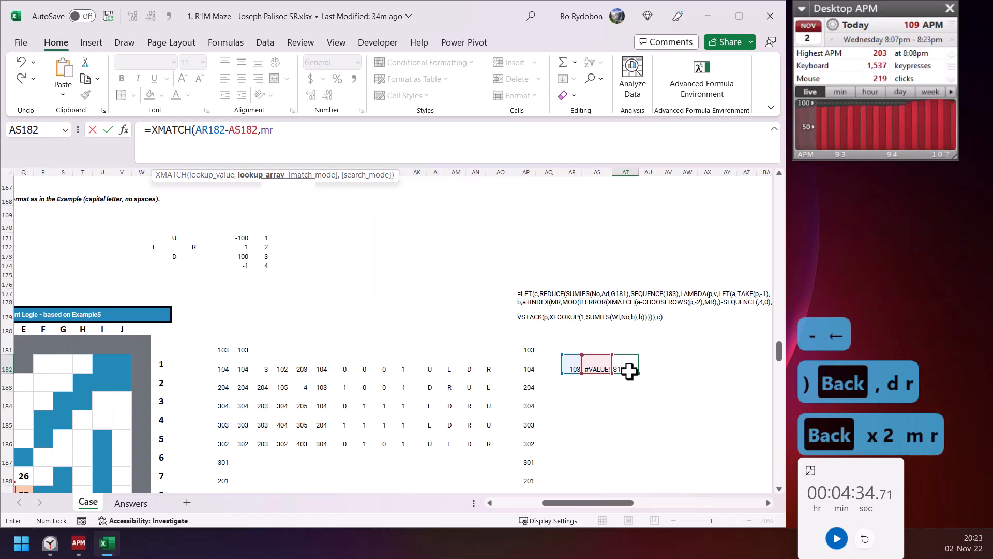
text())
key(Return)
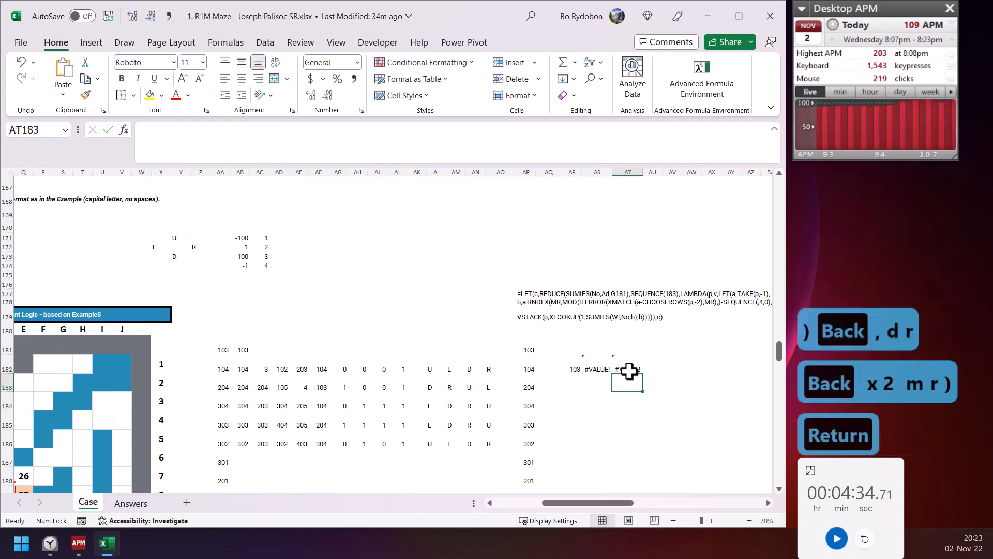
Step: Wrap the XMATCH formula in AT182 in IFERROR with an empty error value, giving =IFERROR(XMATCH(AR182-AS182,MR),)
key(Up)
click(151, 126)
text(if)
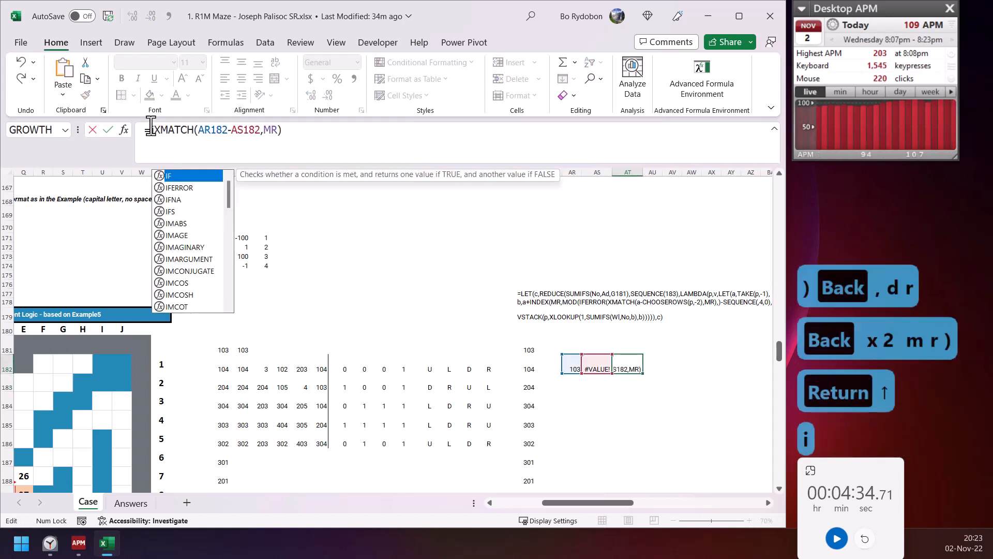
key(Down)
key(Tab)
key(Down)
text(,))
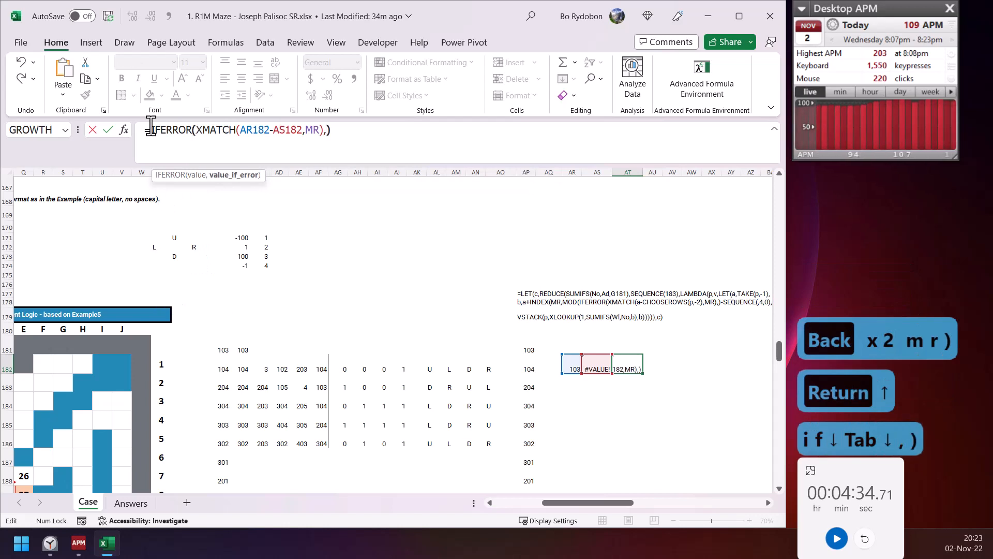
key(Return)
key(Up)
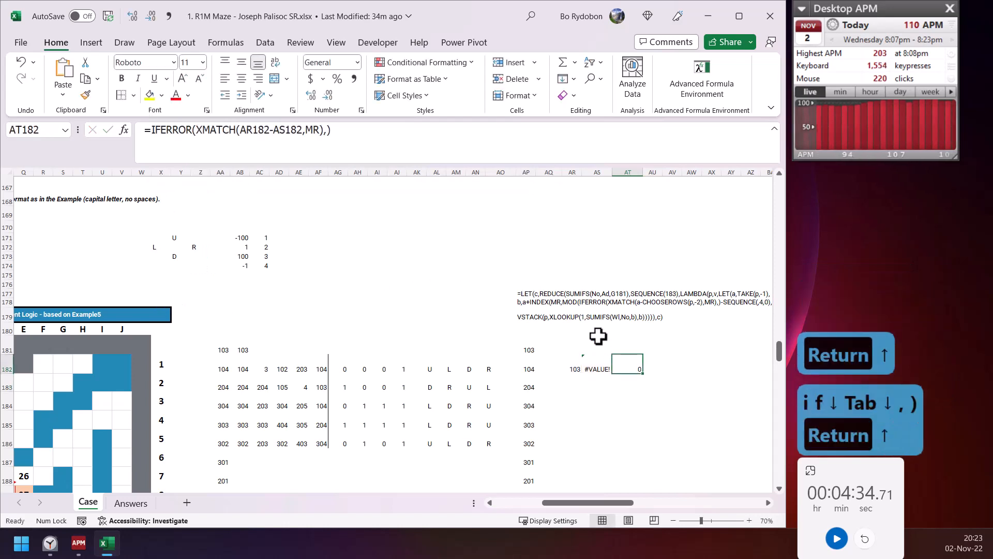
Step: Examine the term that follows the IFERROR expression in the LET formula in AP181
click(528, 354)
click(261, 143)
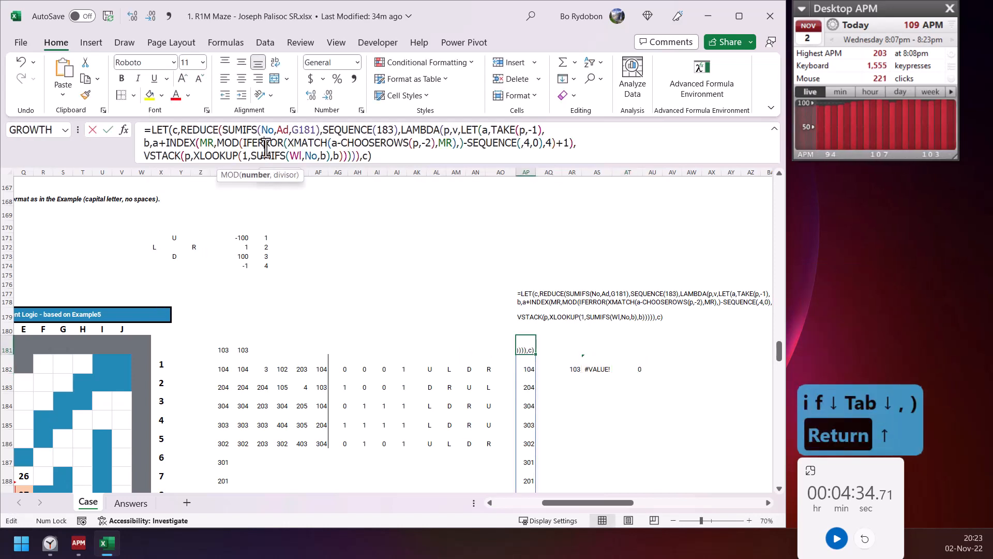
click(255, 176)
click(464, 144)
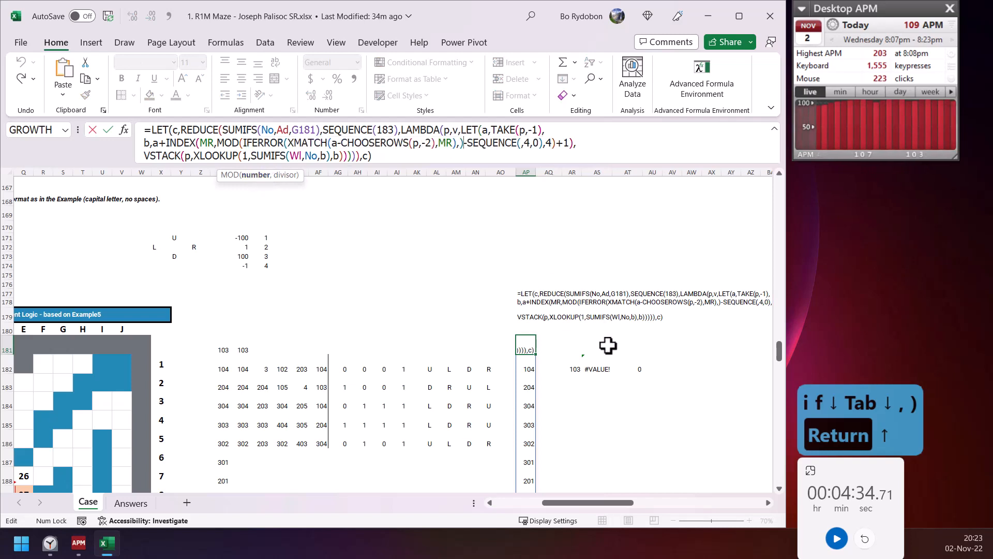
key(Escape)
Step: Subtract a four-column sequence starting at 0 in AT182, giving =IFERROR(XMATCH(AR182-AS182,MR),)-SEQUENCE(,4,0)
click(631, 364)
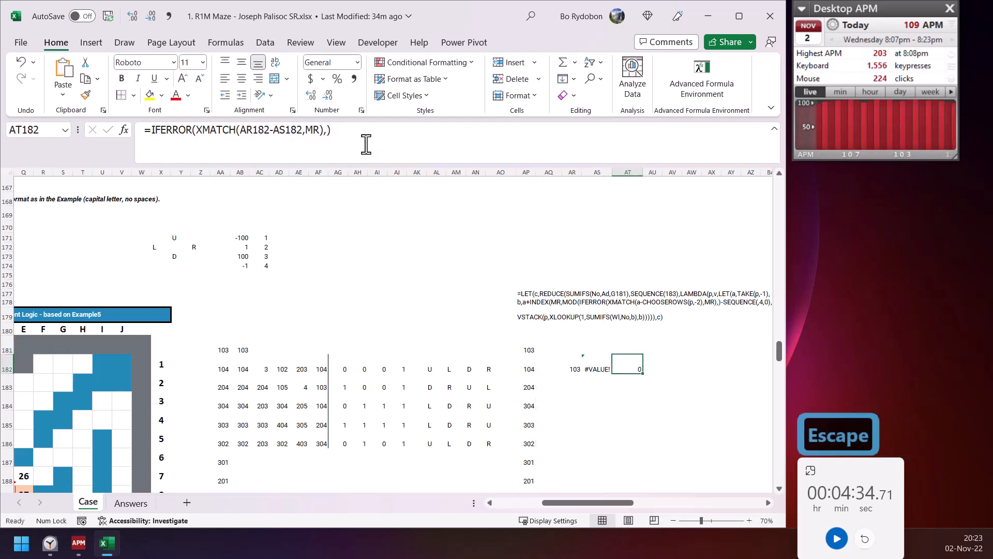
click(367, 135)
text(-seqw)
key(Tab)
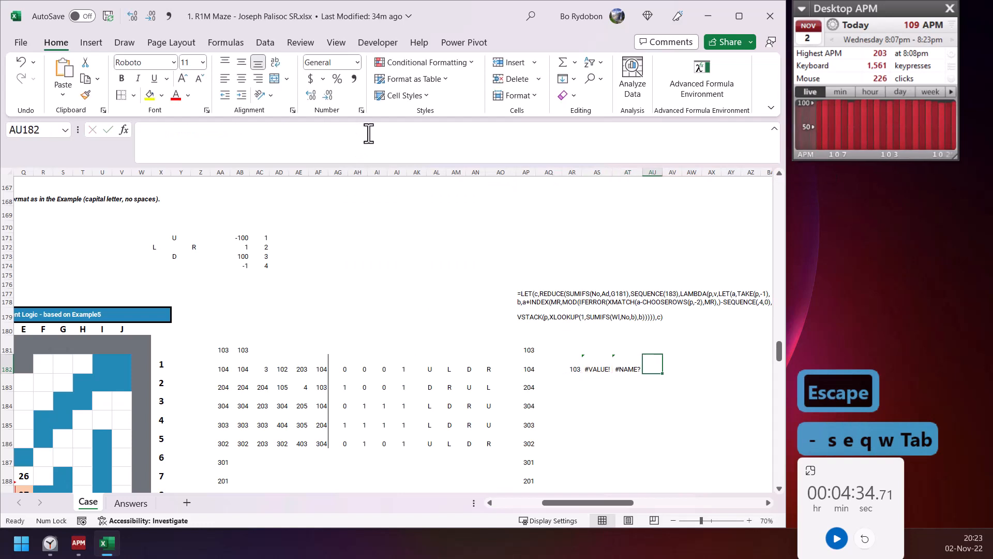
key(Left)
key(F2)
key(BackSpace)
key(Tab)
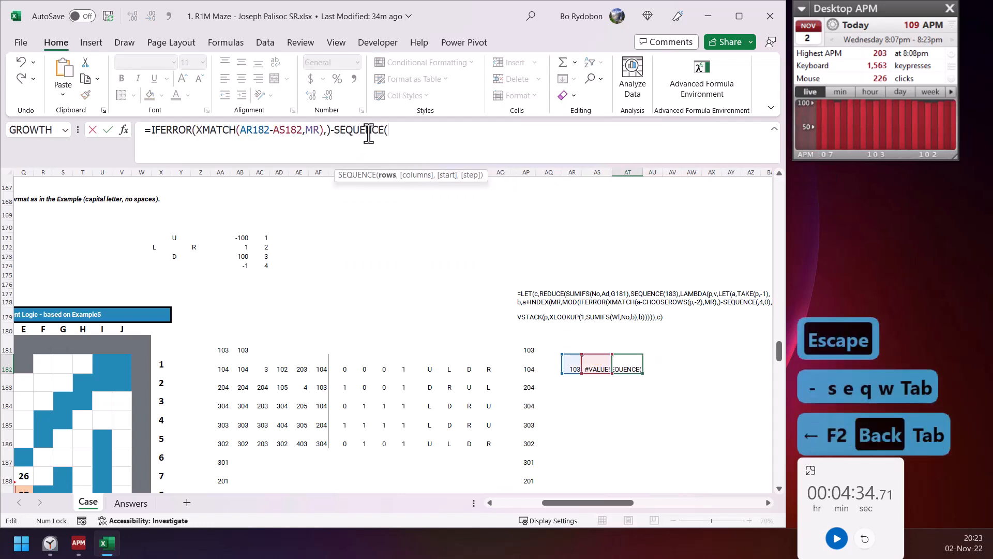
text(,4)
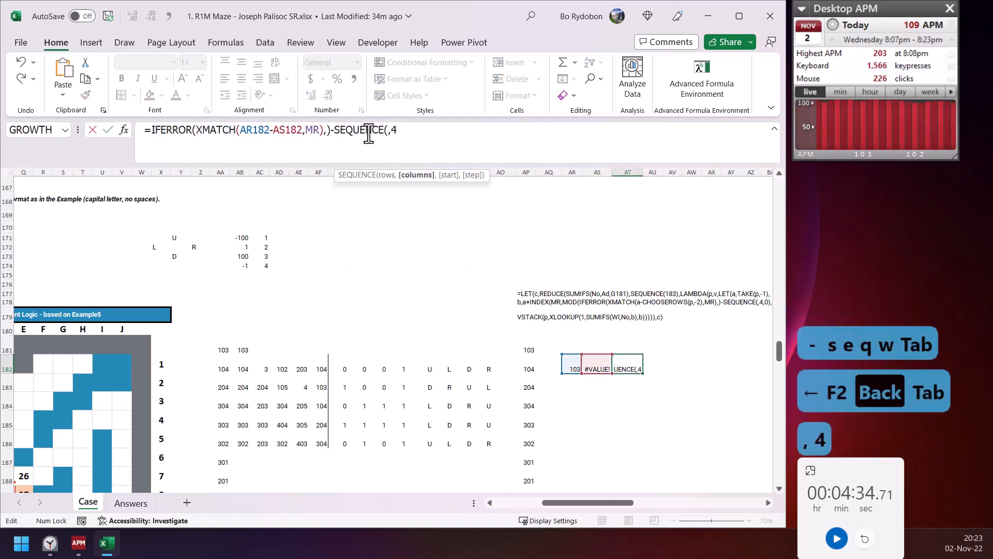
text(,0))
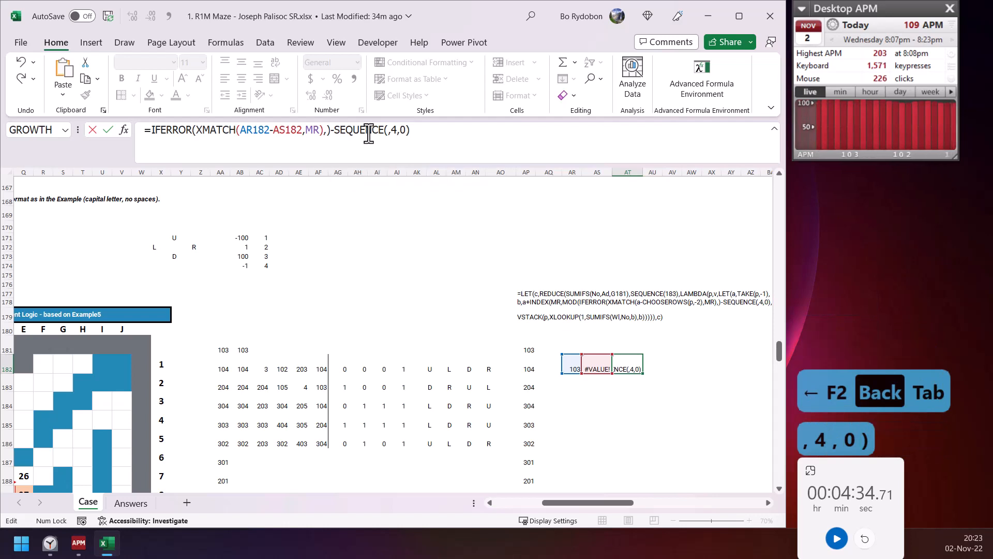
key(Return)
key(Up)
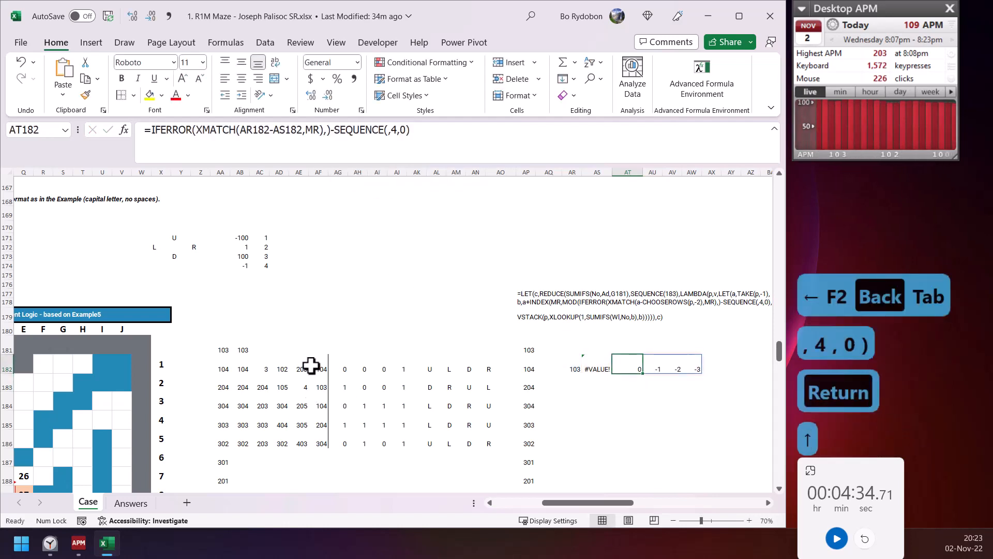
Step: Wrap the whole AT182 formula in MOD with divisor 4
click(153, 129)
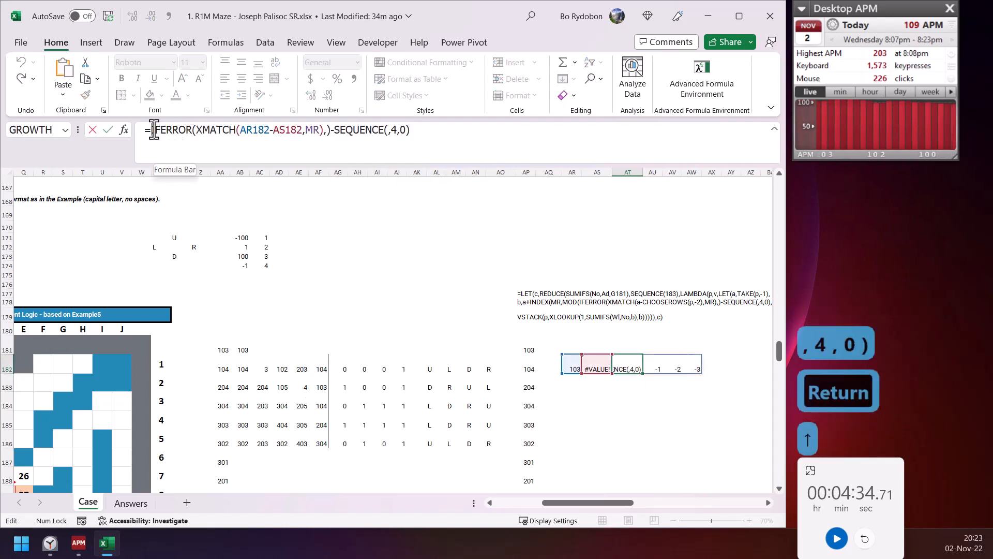
text(mo)
key(Tab)
key(Down)
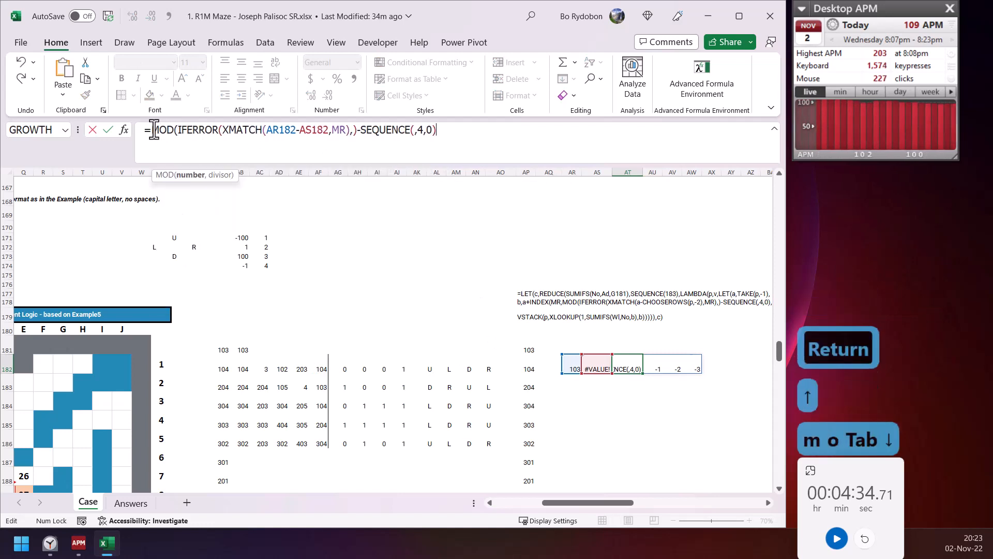
text(,4)
text())
key(Return)
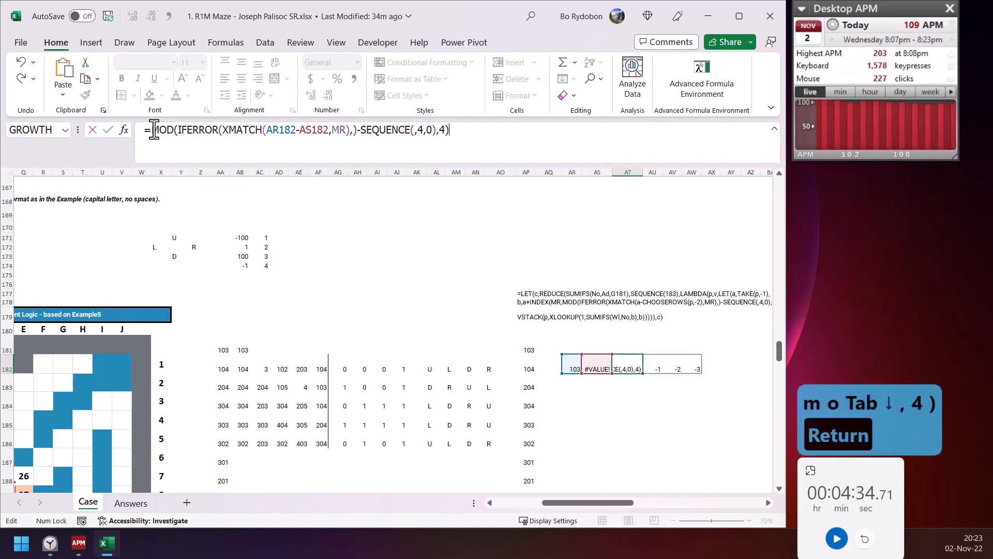
Step: Add 1 to the MOD result in AT182, giving =MOD(IFERROR(XMATCH(AR182-AS182,MR),)-SEQUENCE(,4,0),4)+1
key(Up)
key(F2)
text(+1)
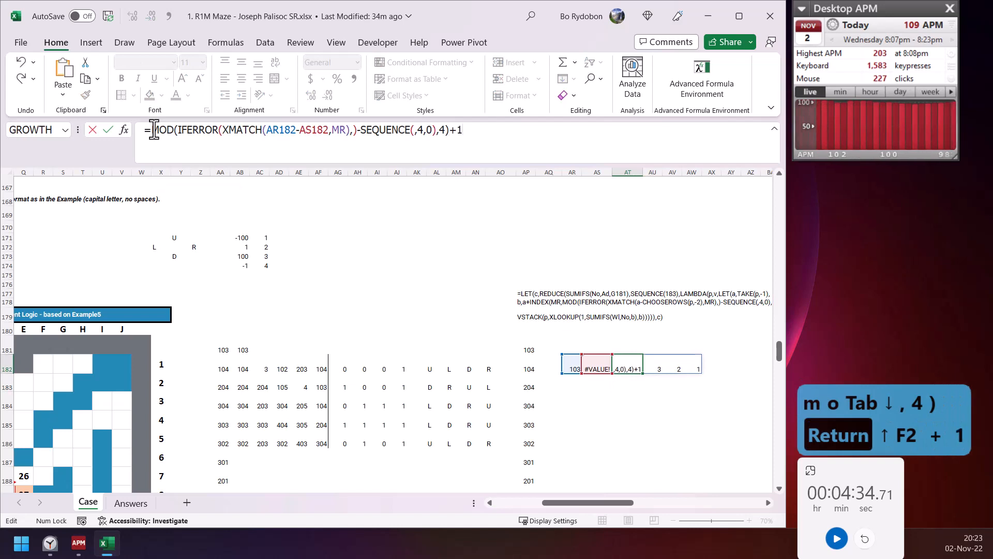
key(ctrl+Return)
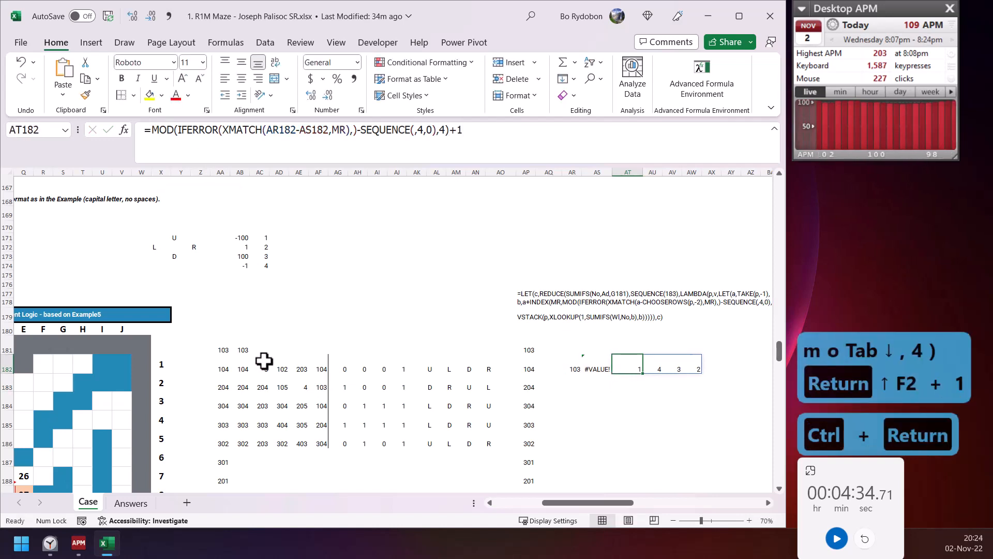
click(263, 362)
click(637, 368)
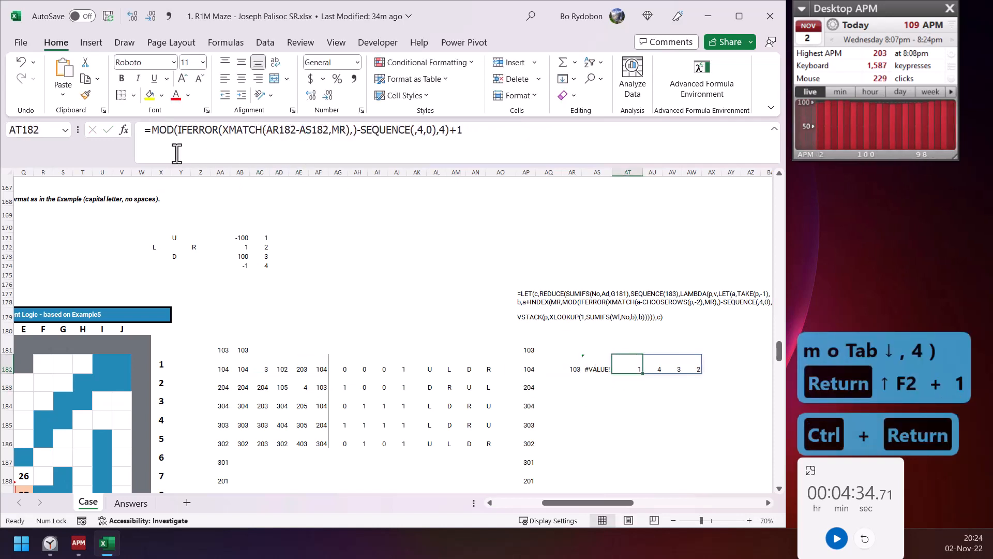
Step: Wrap the AT182 formula in INDEX with MR as the array, using the MOD expression as the row number
click(151, 130)
text(index)
key(Tab)
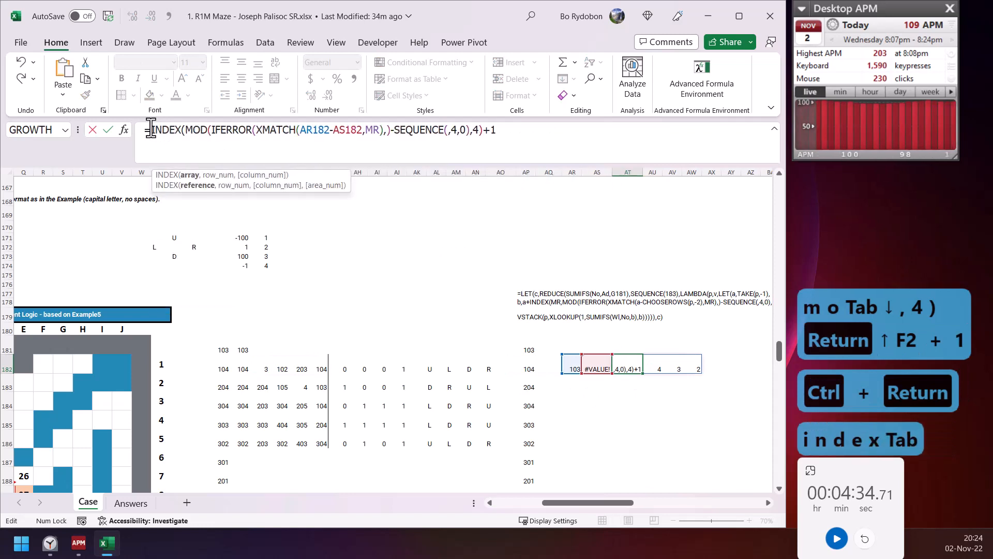
text(mr,)
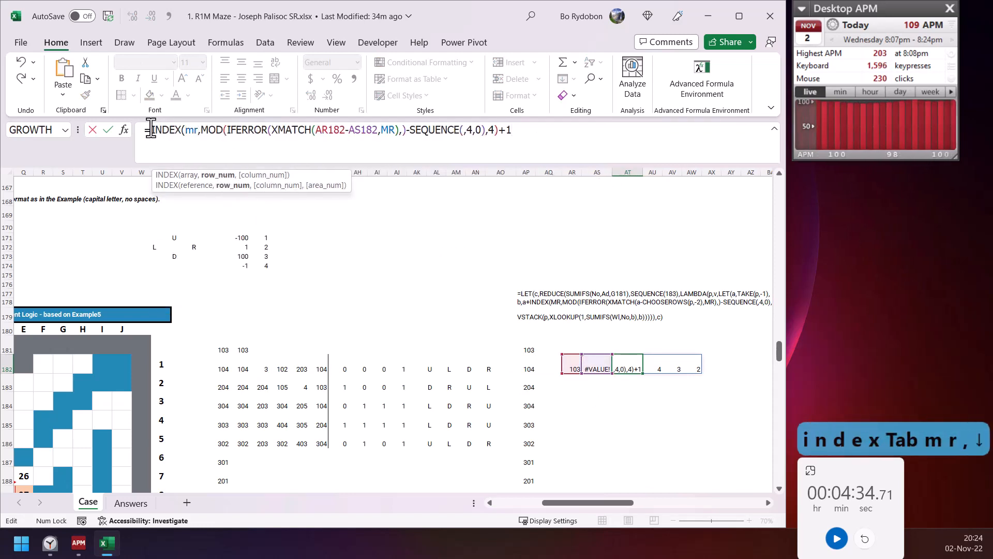
text())
key(ctrl+Return)
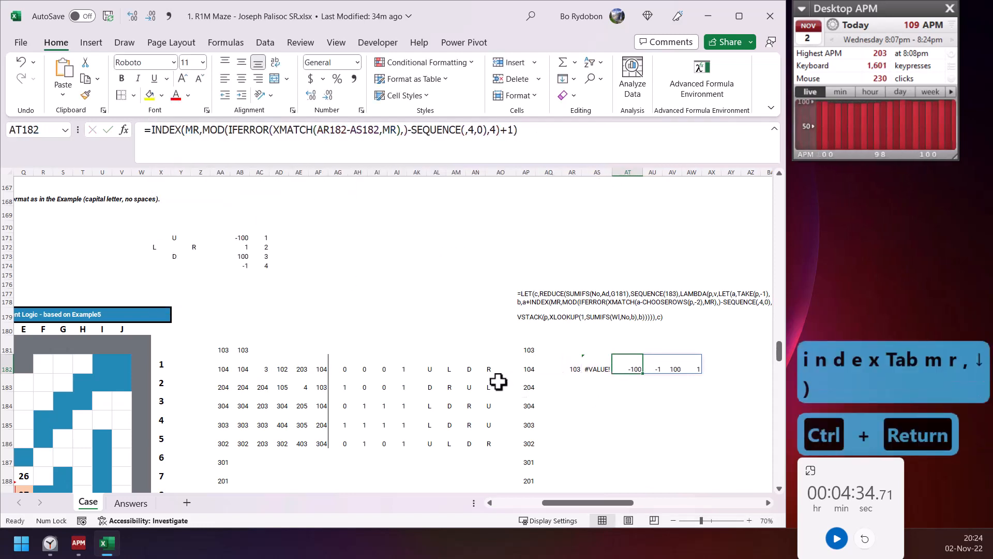
Step: Add AP181 in front of the INDEX expression in AT182 so the moves are added to the current position
click(155, 130)
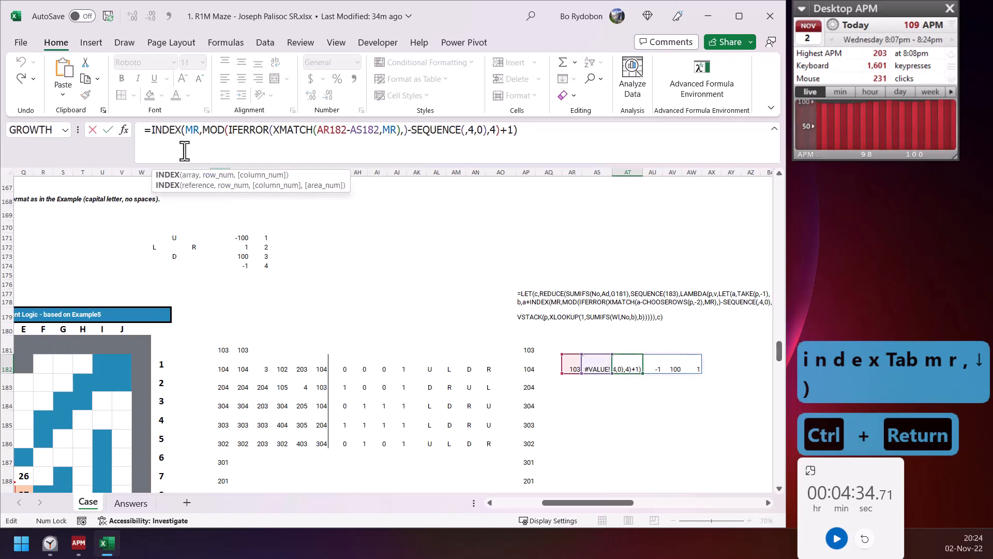
click(152, 131)
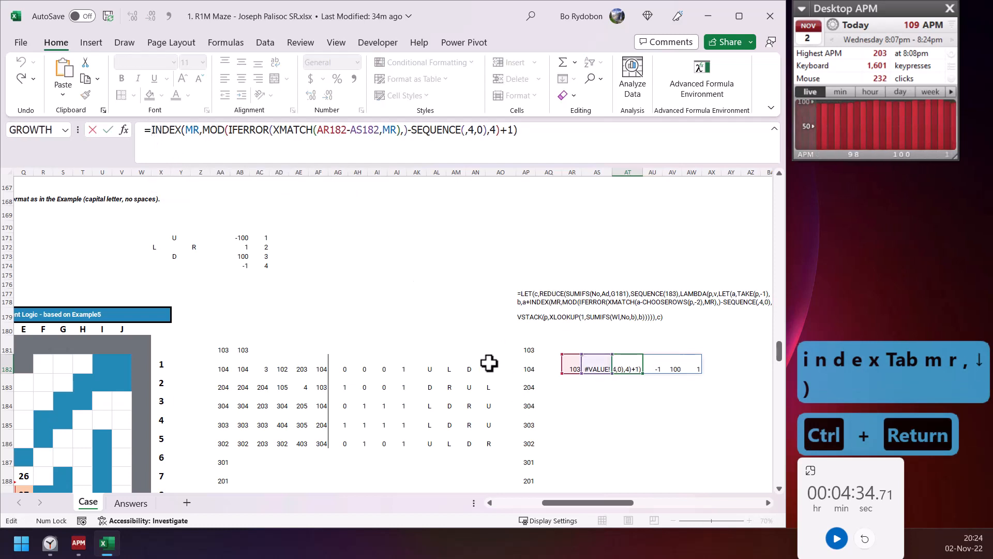
click(526, 351)
text(+)
key(Return)
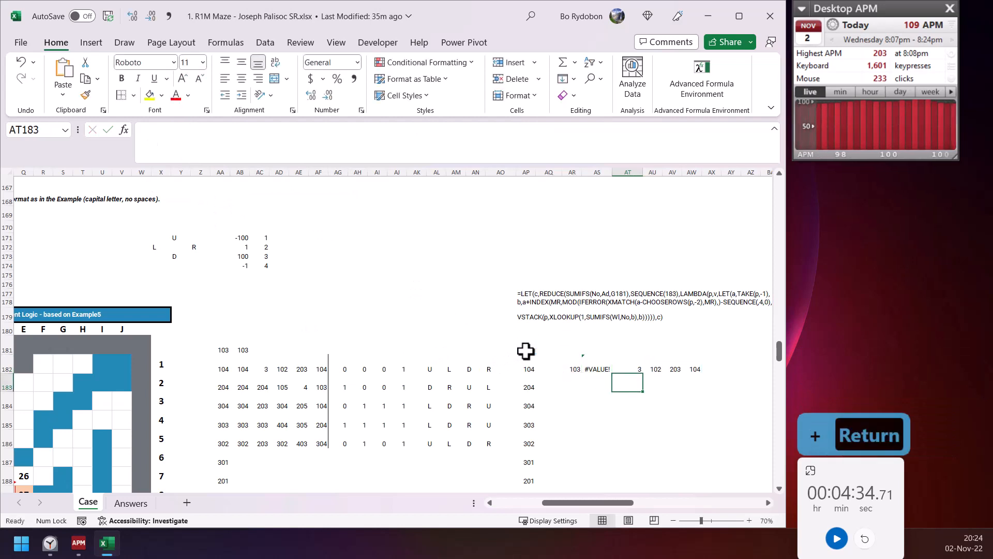
Step: Fill the formulas in AR182:AT182 down to row 185 and check which range AS183 references
key(Up)
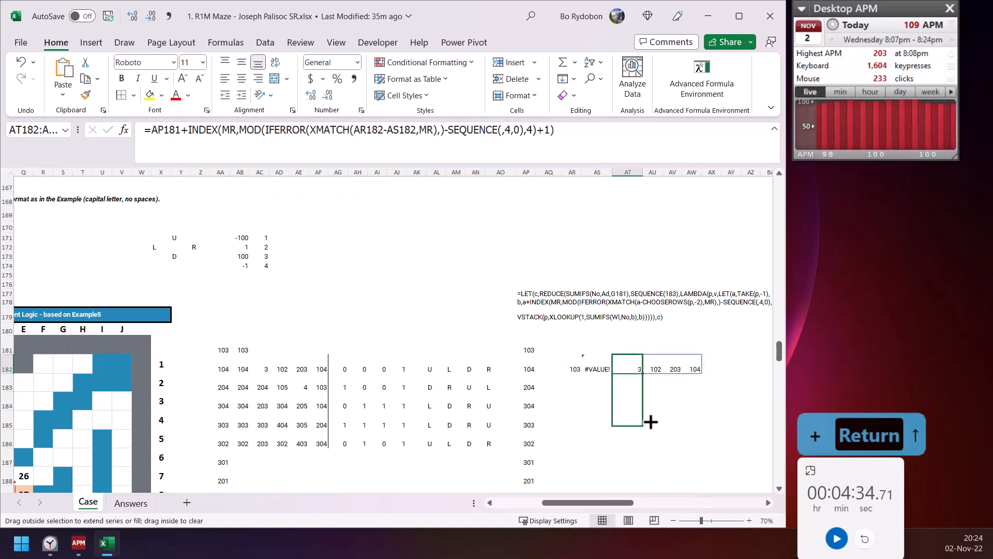
drag(577, 369, 622, 427)
click(595, 383)
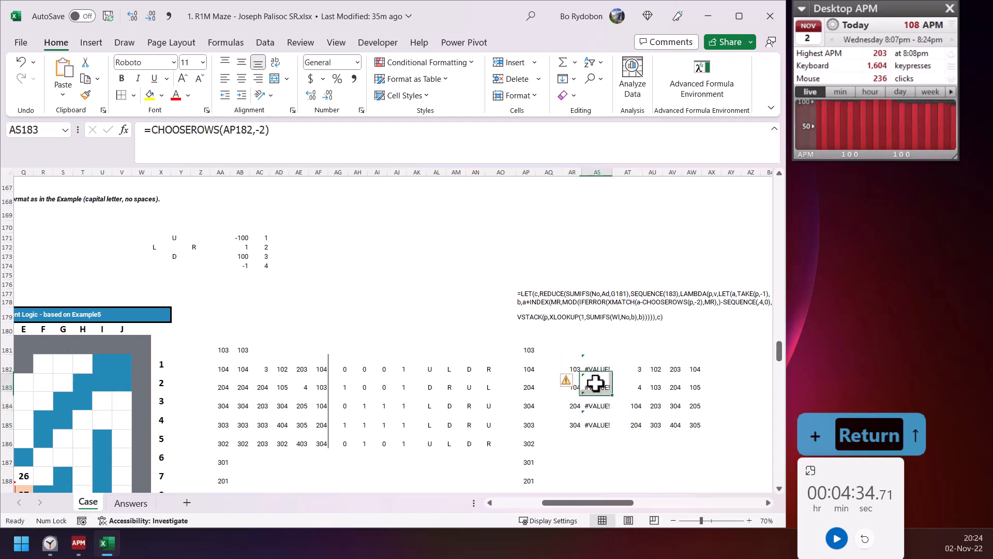
key(F2)
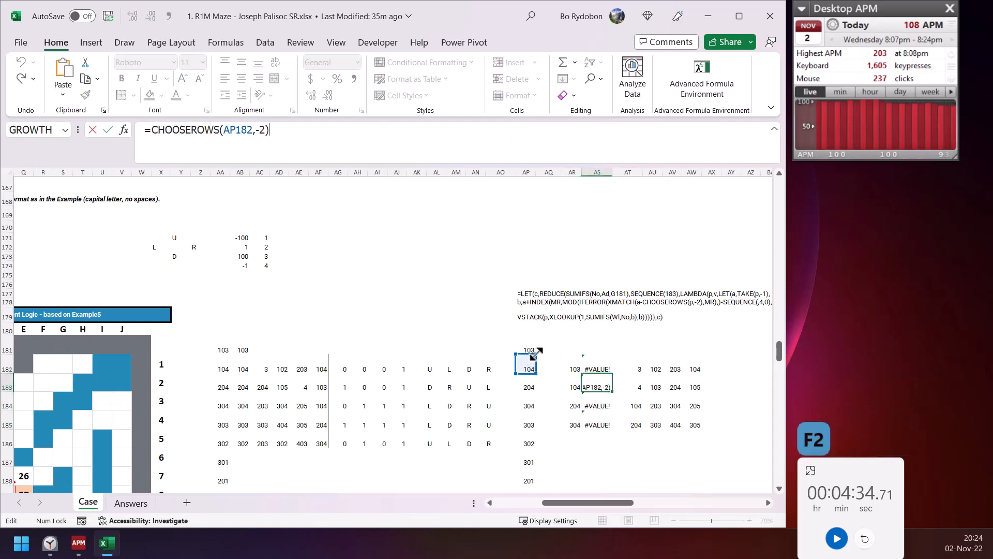
key(Escape)
Step: Change AS182 to use an expanding range, giving =CHOOSEROWS(AP$181:AP181,-2)
click(595, 362)
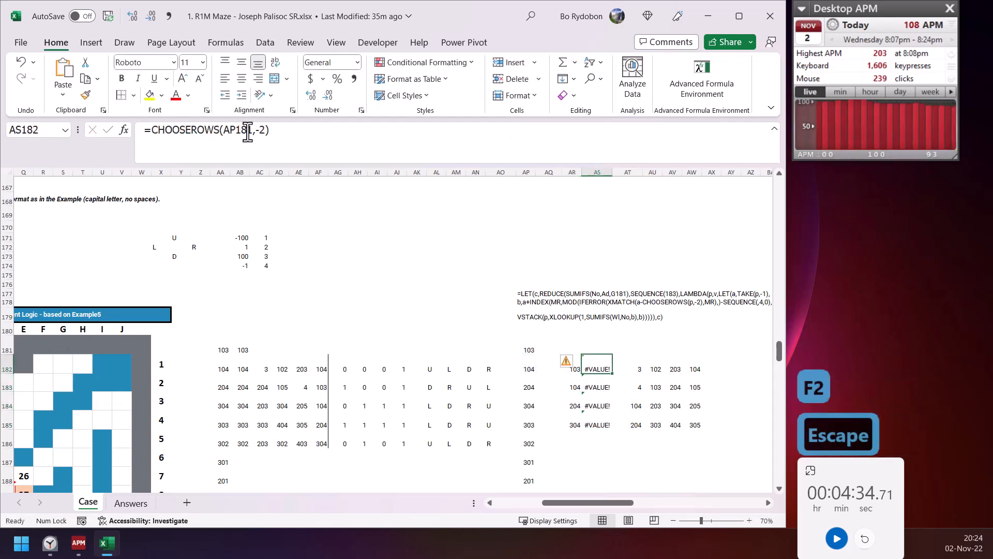
click(252, 130)
key(Right)
text(:)
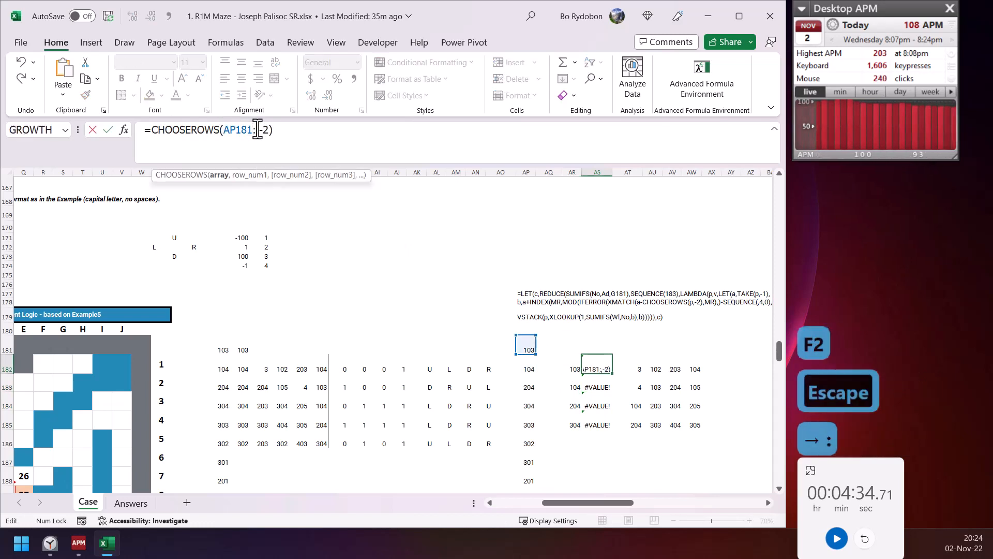
text(Ap18)
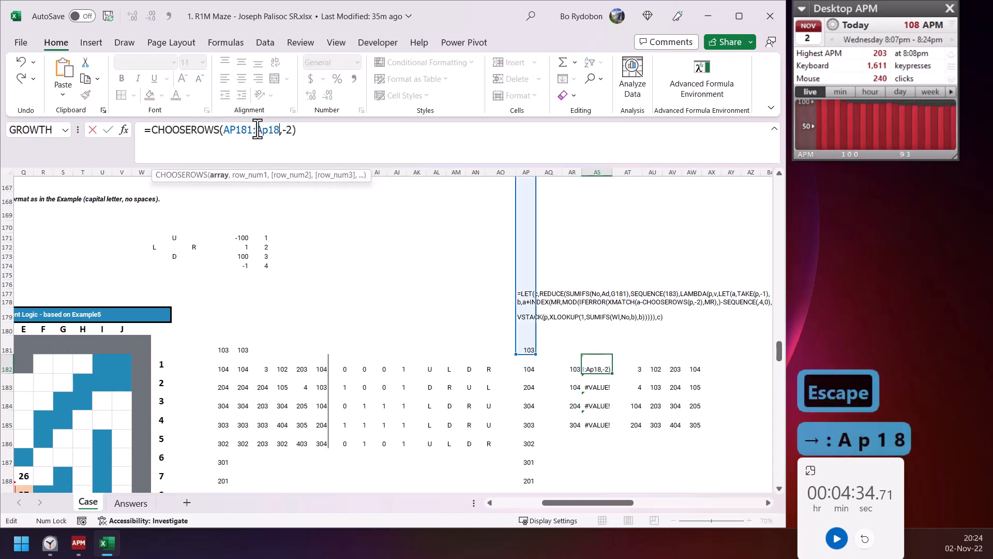
text(1)
key(F4)
key(F4)
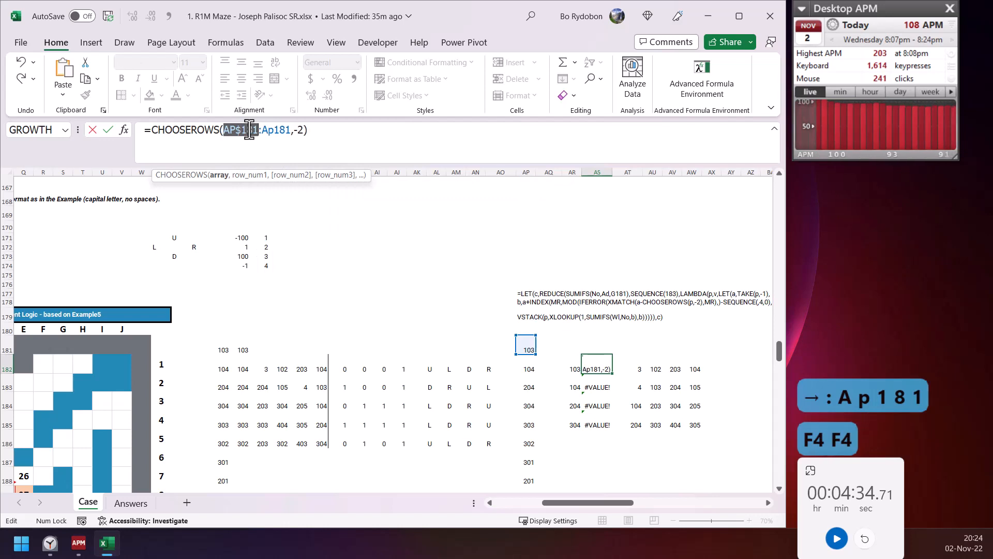
key(Return)
Step: Change AR182 to use an expanding range, giving =TAKE($AP$181:AP181,-1)
key(Left)
key(Up)
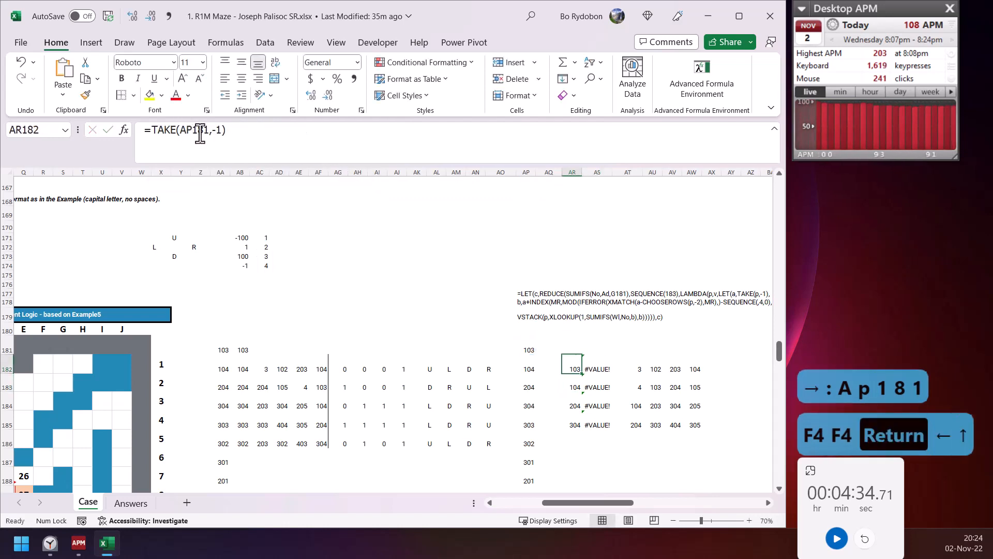
double_click(200, 134)
click(529, 352)
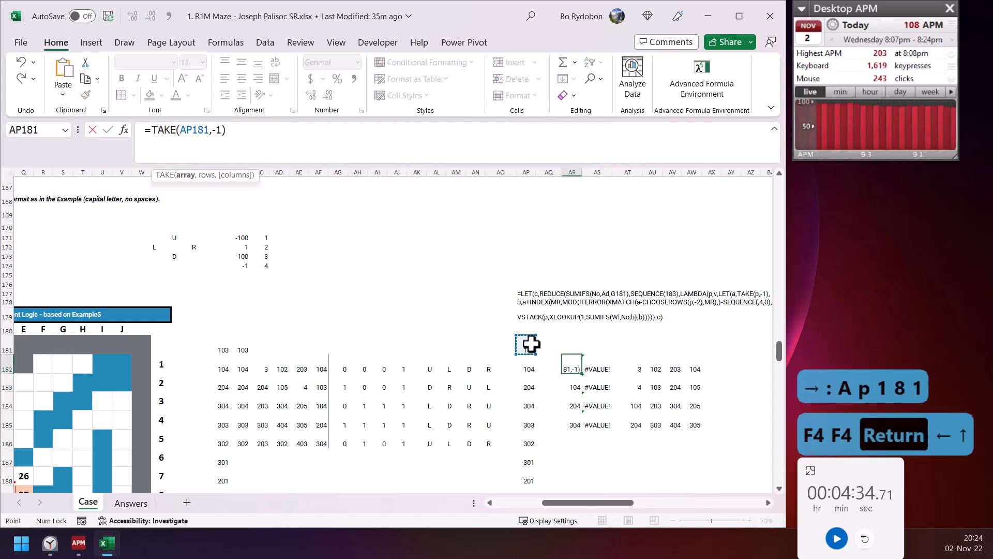
text(:)
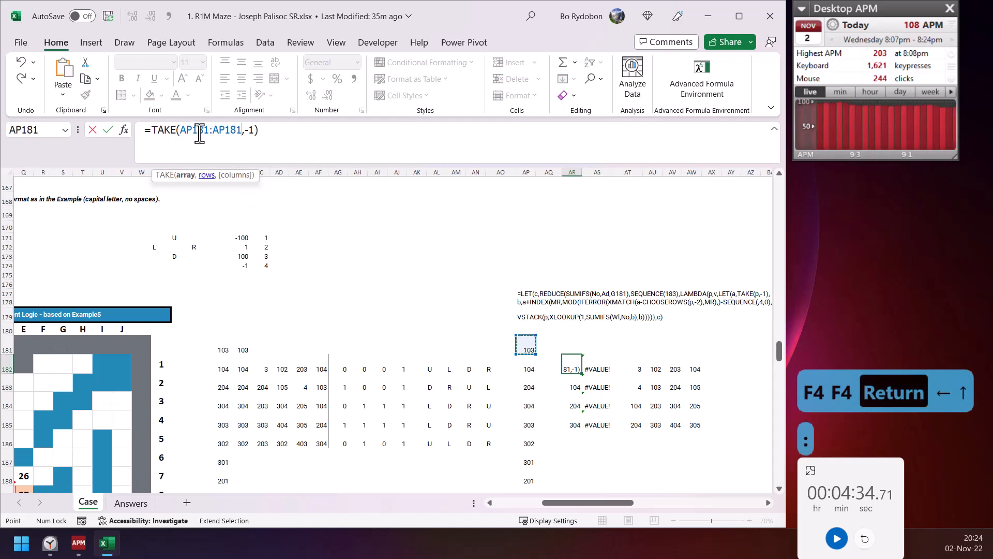
click(196, 134)
click(190, 134)
key(F4)
key(Return)
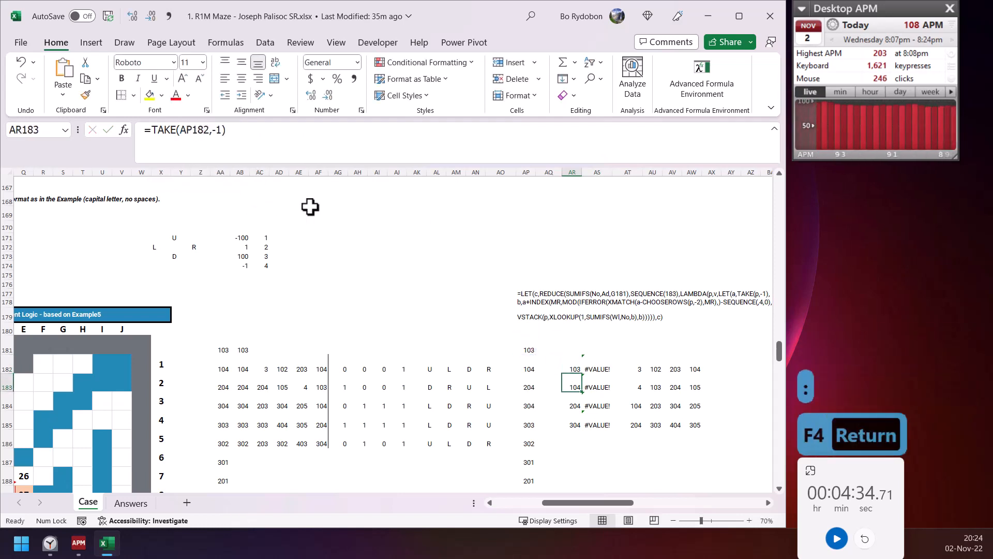
Step: Fill the updated AR182:AS182 formulas down to row 185 and inspect the ranges referenced in AS183 and AS184
key(Up)
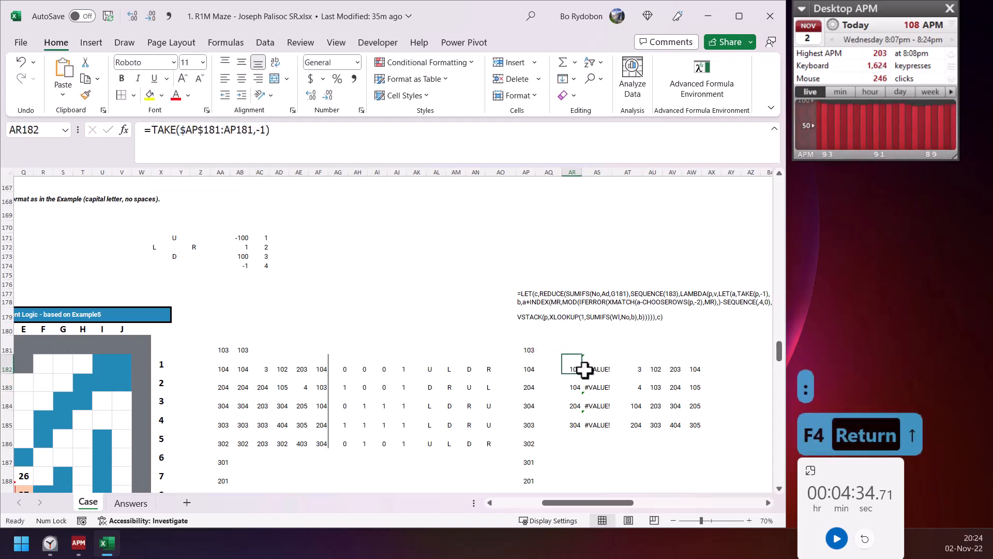
drag(584, 369, 612, 425)
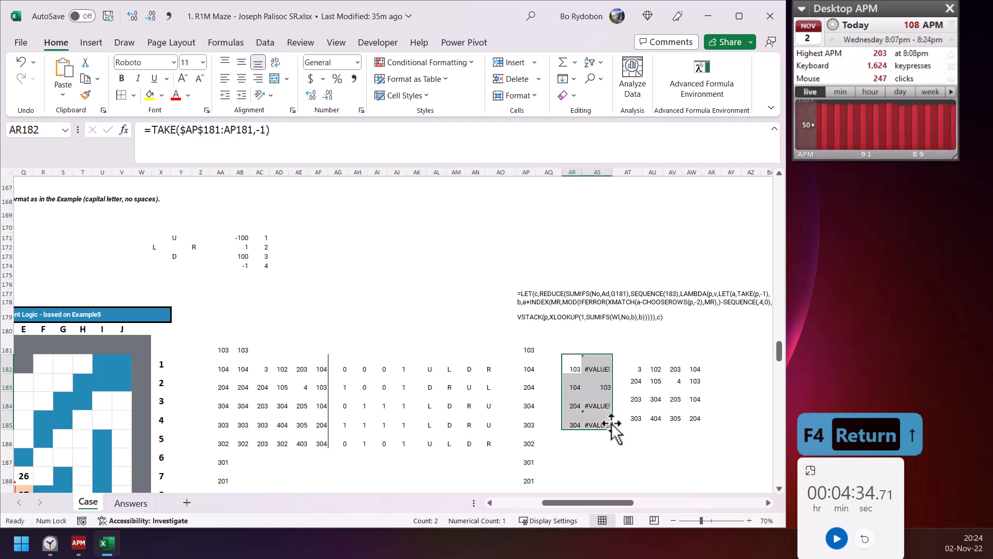
click(598, 382)
click(377, 151)
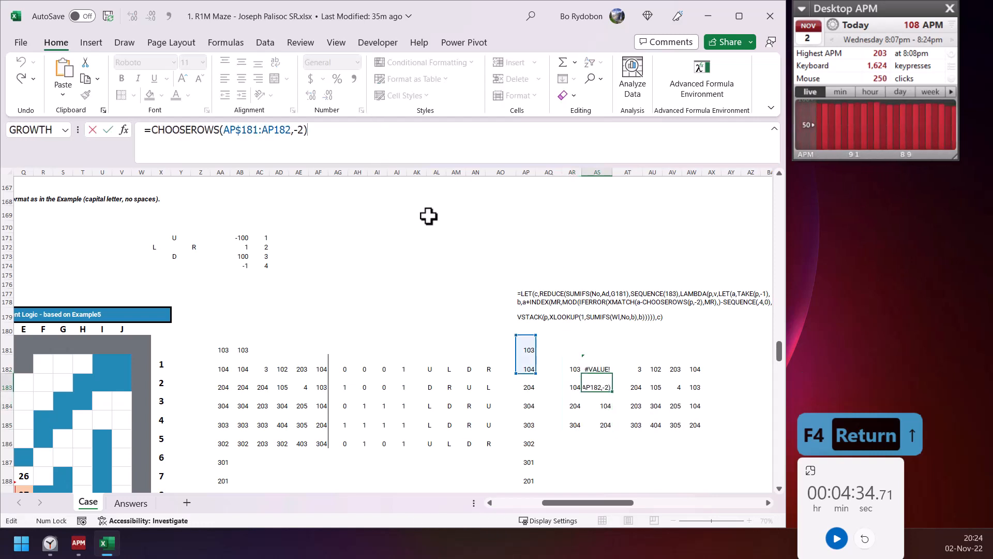
key(Escape)
click(604, 405)
key(F2)
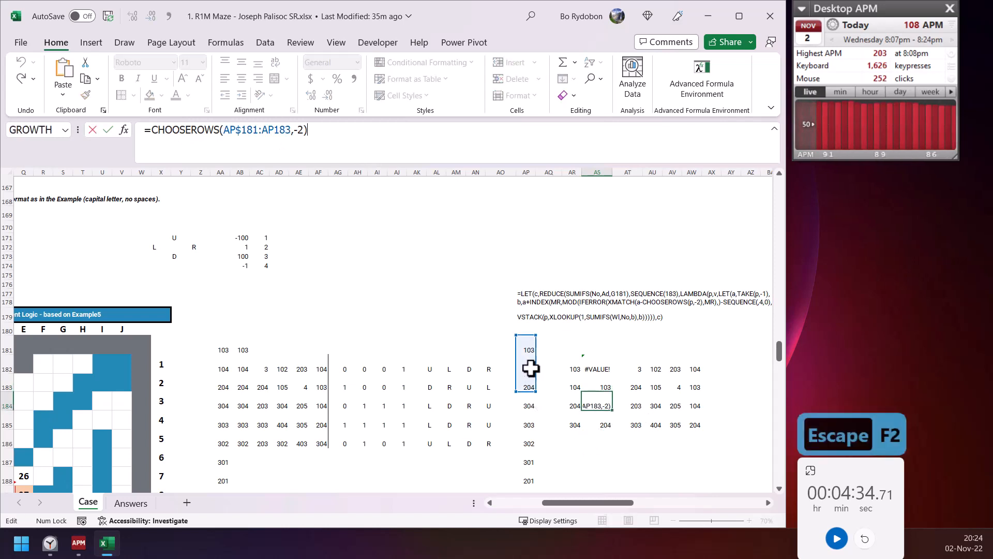
Step: Fill the rebuilt helper formulas in AR185:AW185 down to row 189
key(Escape)
drag(573, 424, 710, 497)
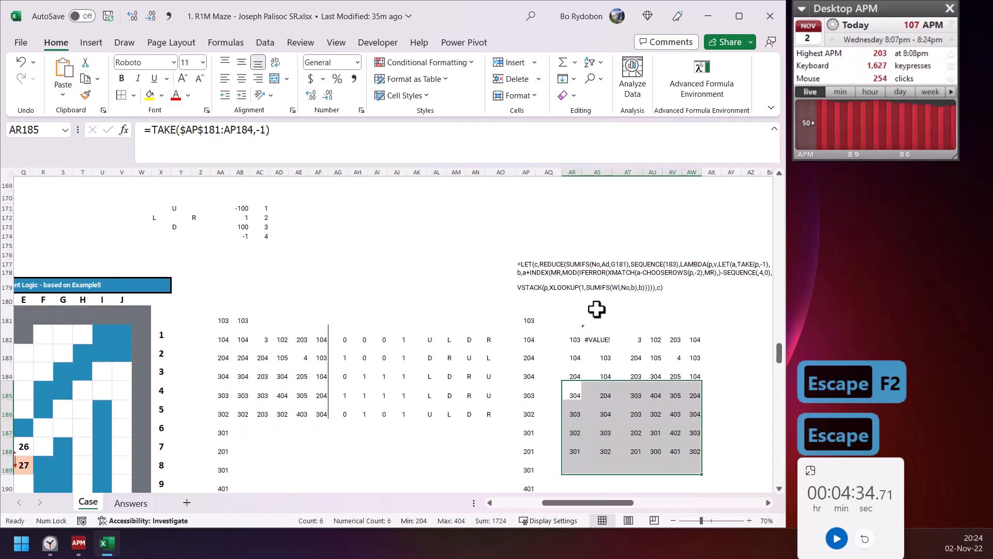
Step: Examine the INDEX, MOD, VSTACK and XLOOKUP parts of the LET formula in AP181 without changing it
click(547, 271)
click(523, 321)
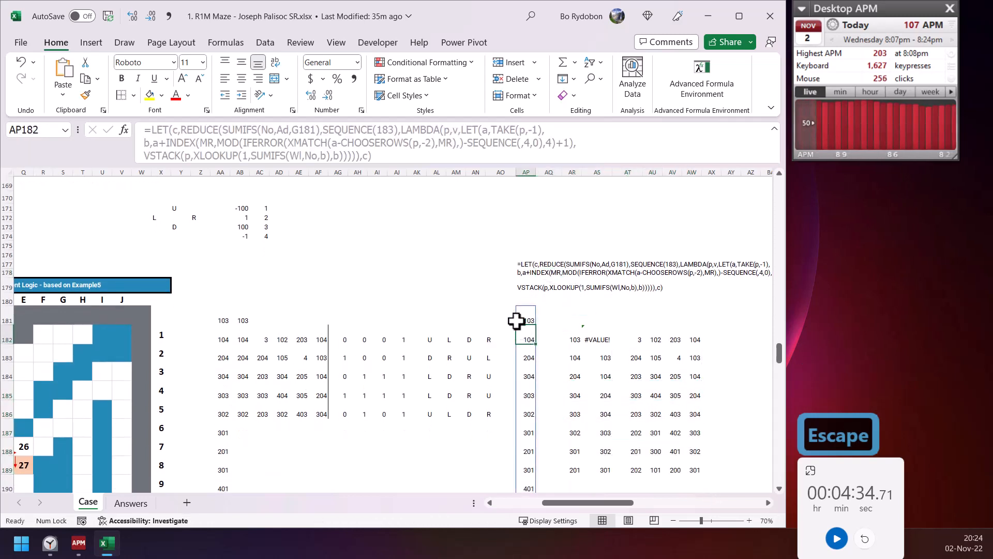
click(489, 128)
click(167, 144)
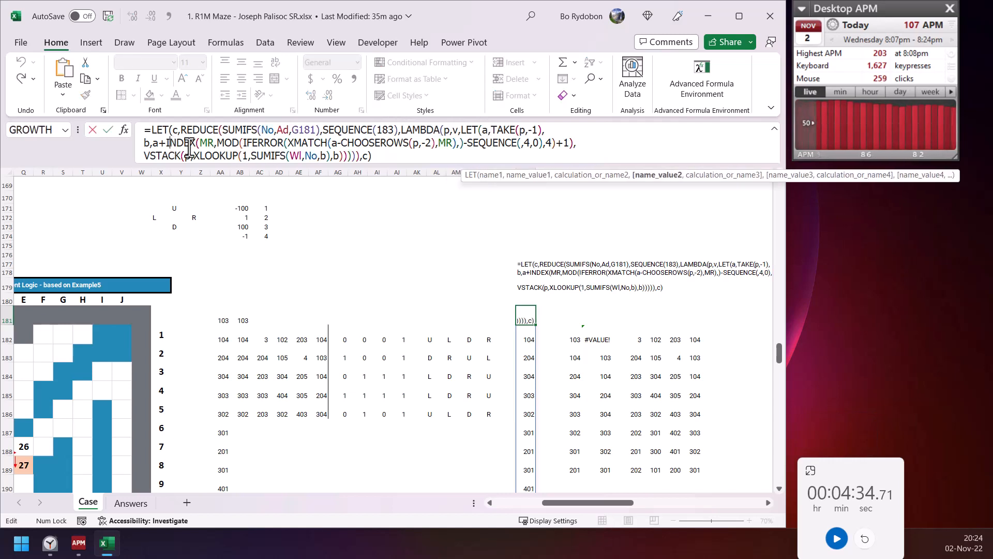
click(219, 144)
click(162, 144)
click(228, 143)
click(230, 176)
click(509, 148)
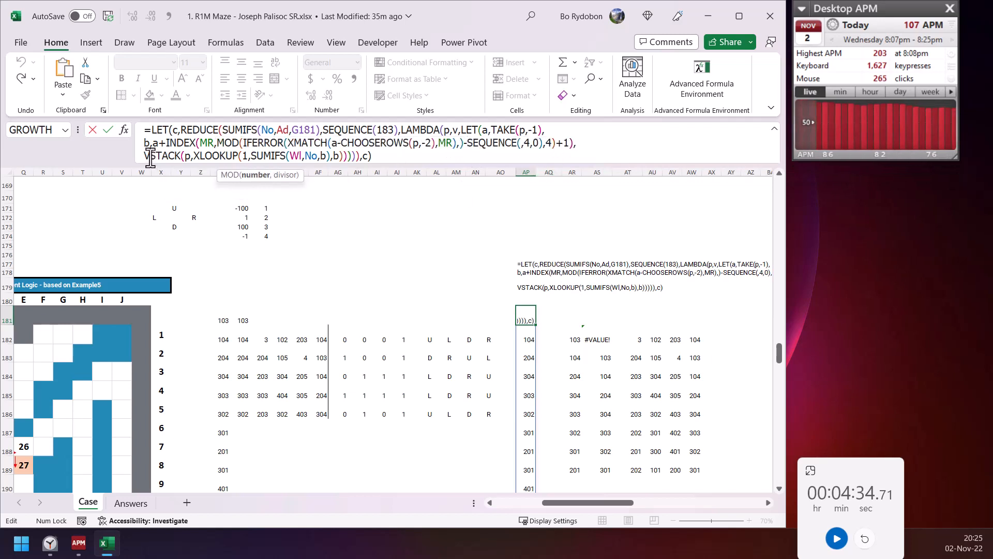
click(227, 156)
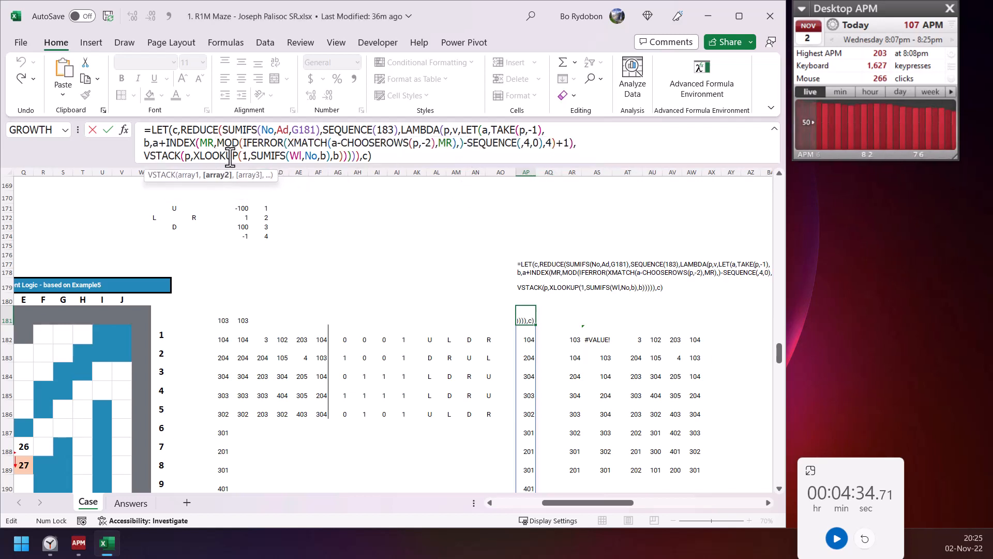
double_click(219, 155)
key(Escape)
Step: Inspect the wall checks in AG182:AJ183, the example maze's start cell, and the first values of the two path lists
drag(345, 339, 395, 340)
drag(346, 358, 401, 352)
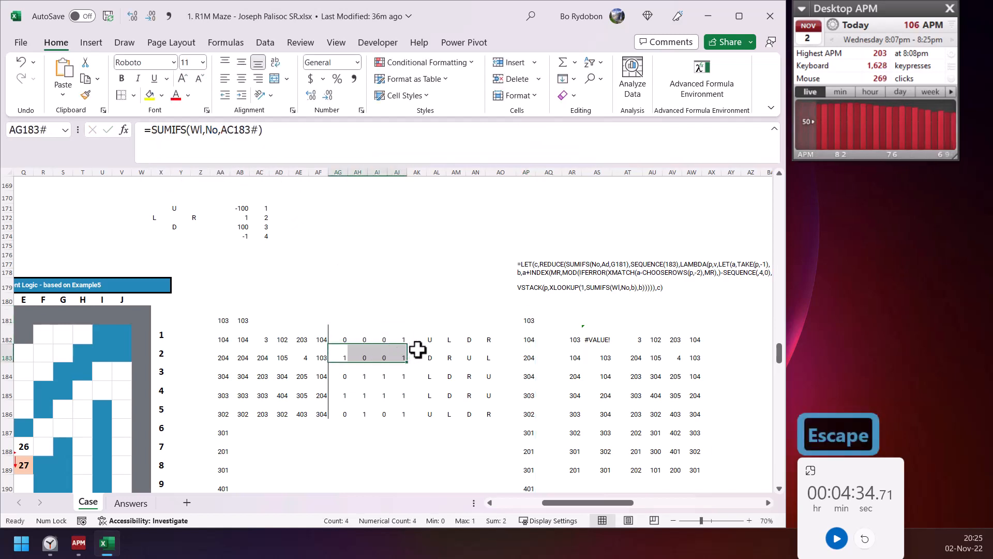
click(421, 357)
scroll(439, 409, down, 2)
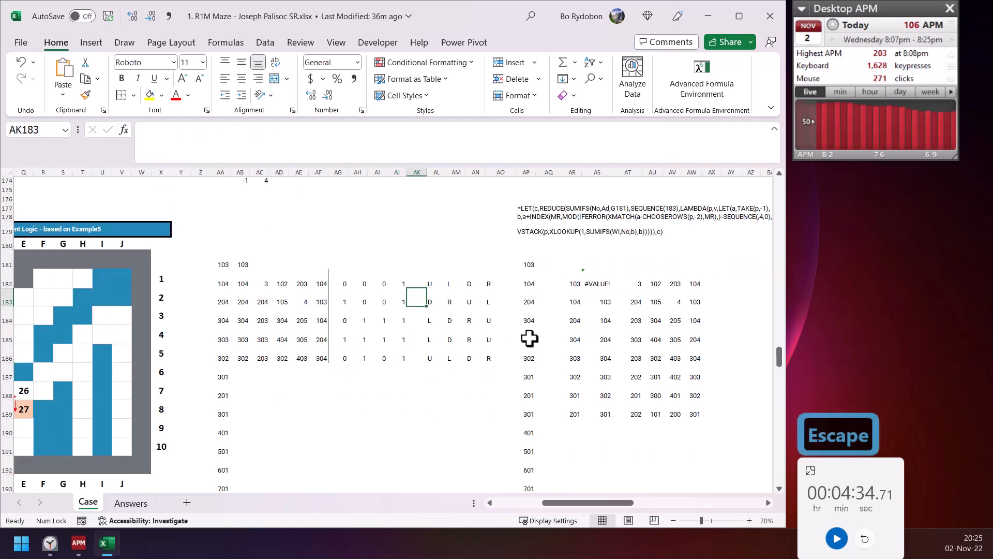
scroll(529, 338, up, 1)
drag(563, 501, 536, 504)
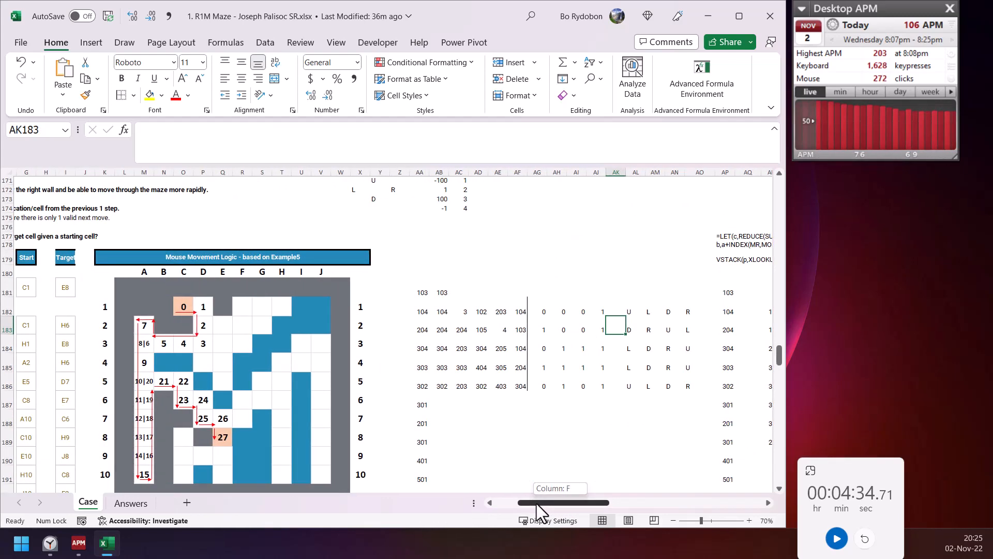
click(180, 303)
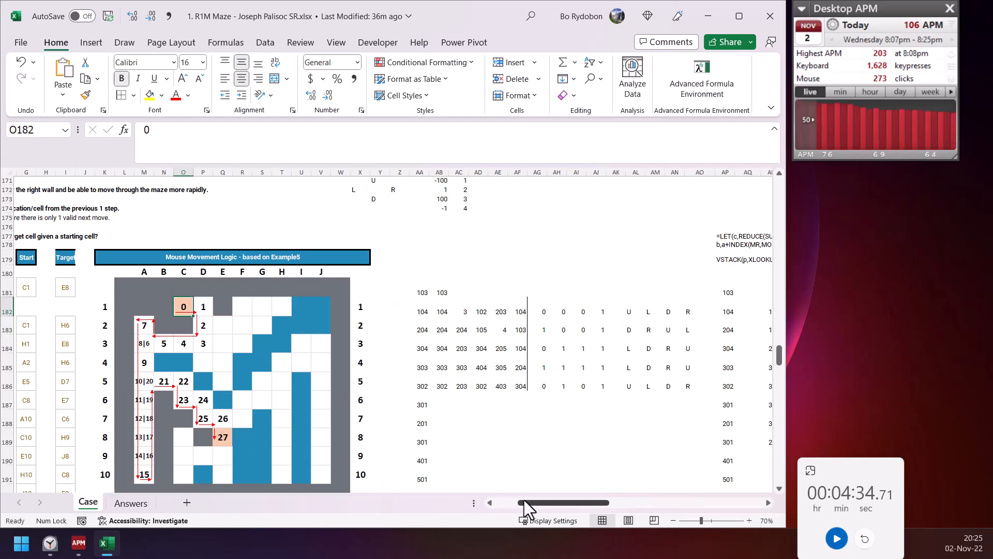
drag(526, 501, 586, 504)
click(181, 327)
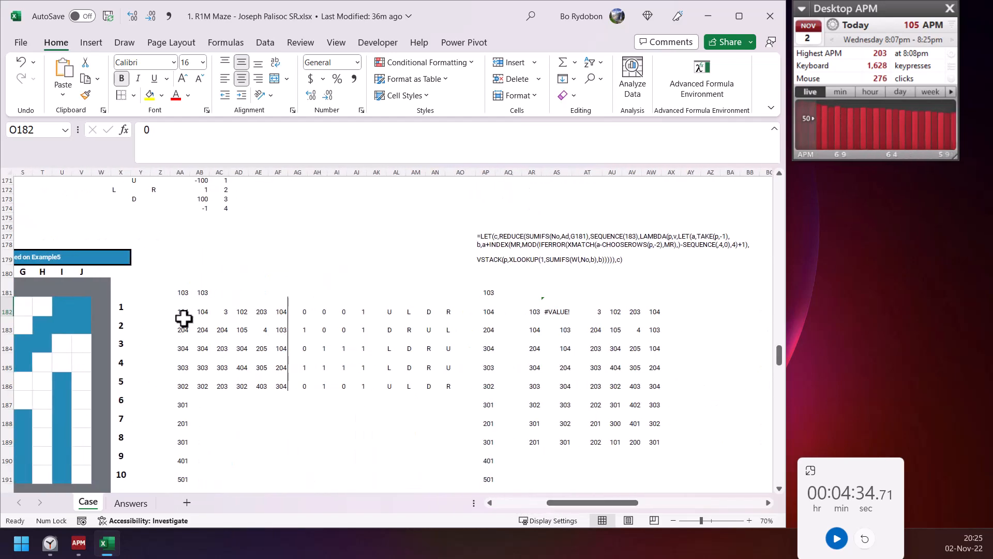
click(179, 292)
click(487, 292)
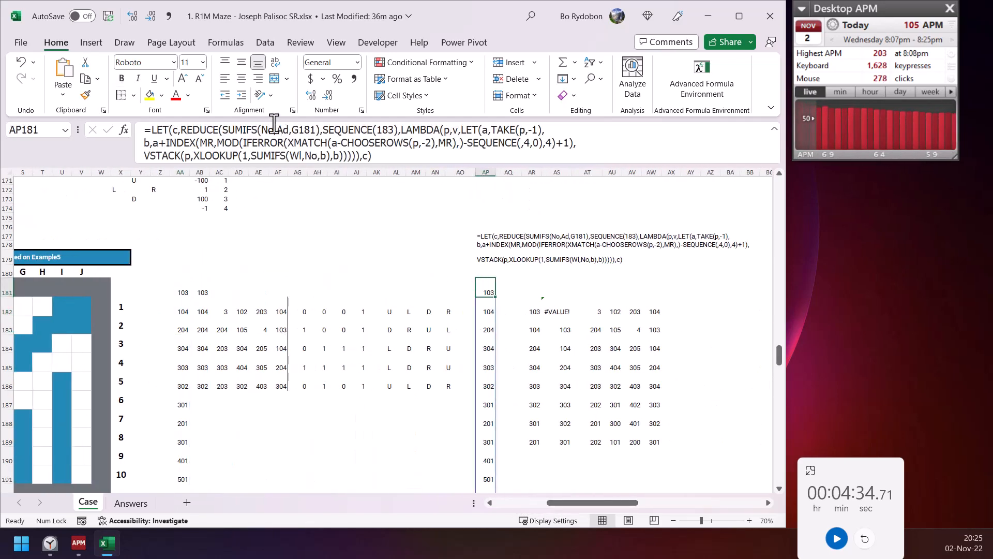
Step: Enter =XMATCH(AP181,AP182:AP364) in AO180 to find where the path returns to its starting cell
click(455, 267)
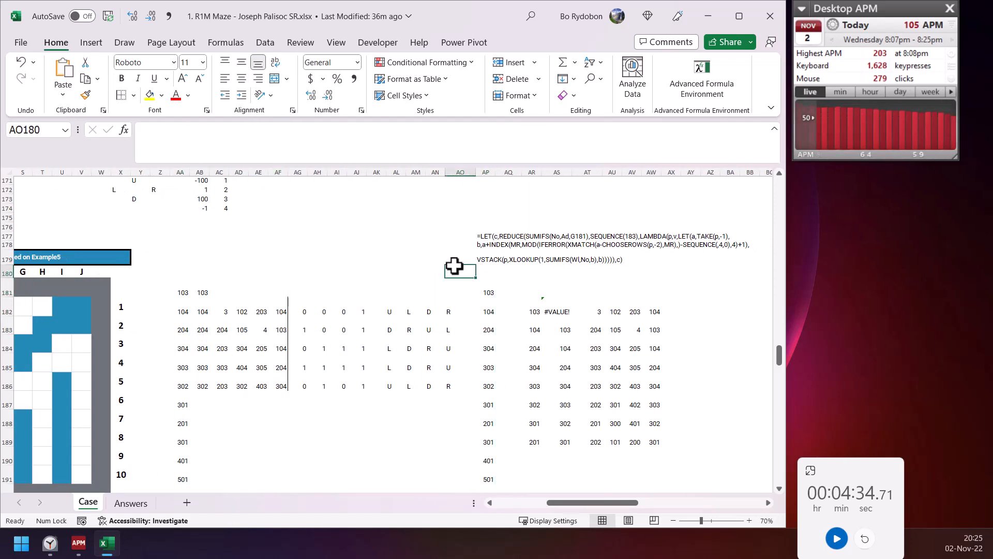
text(=xl)
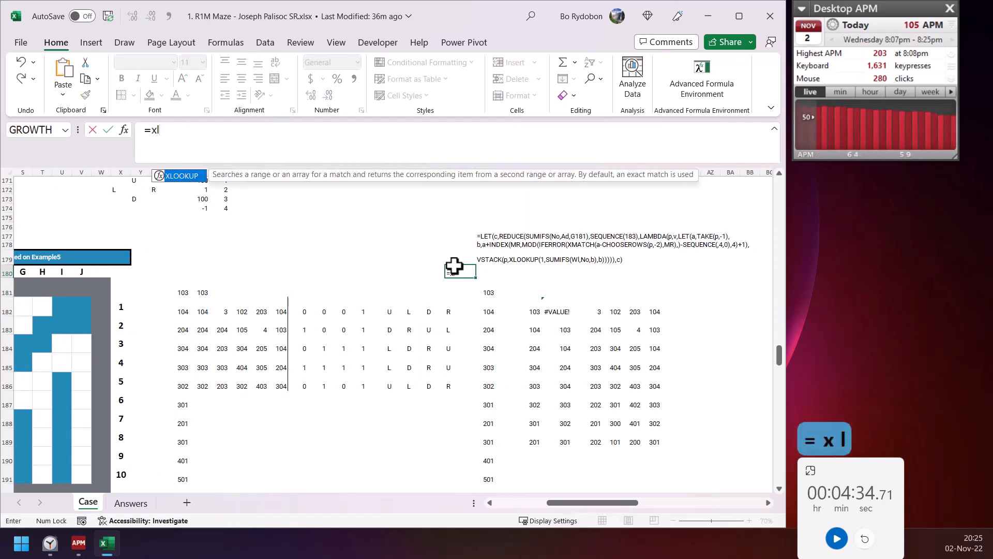
text(m)
key(BackSpace)
key(BackSpace)
text(mat)
key(Tab)
key(Right)
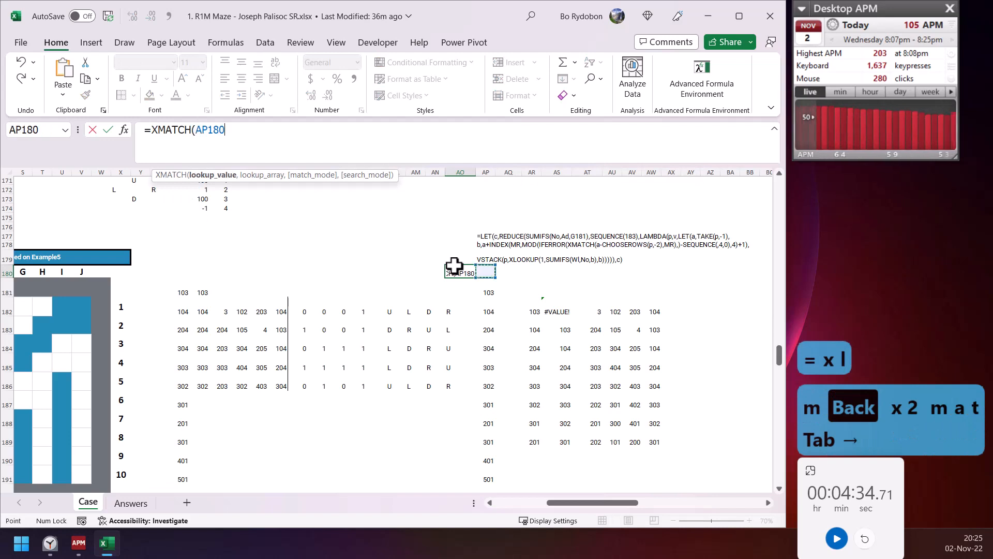
key(Down)
text(,)
key(Right)
key(Down)
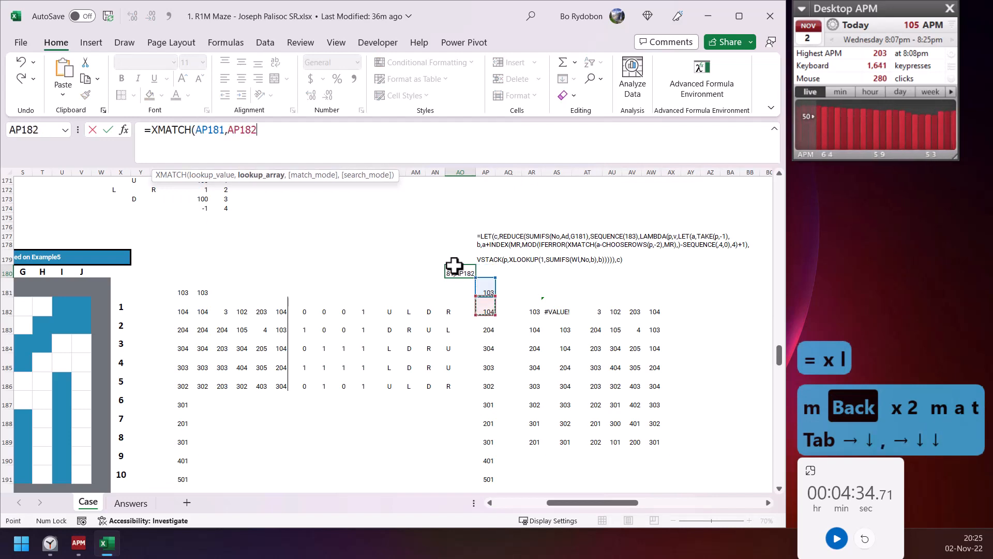
key(Down)
key(Down)
key(Up)
key(ctrl+shift+Down)
text())
key(Return)
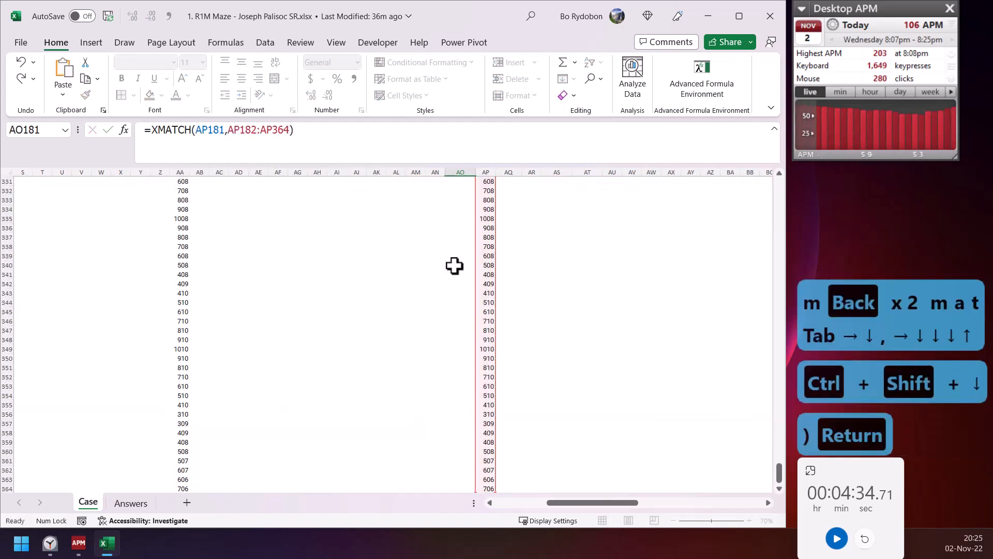
key(Up)
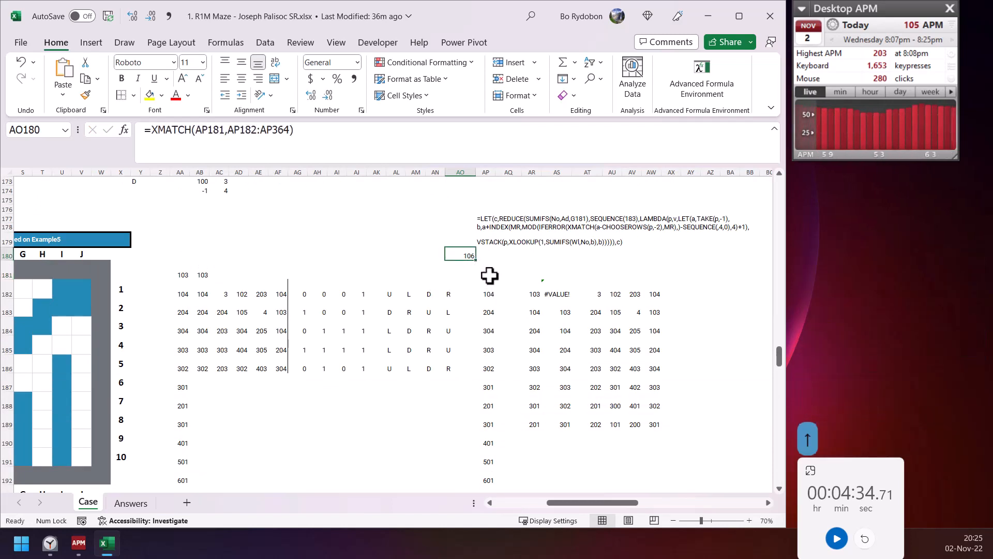
Step: Copy the LET formula from AP181 as text into AY181, changing SEQUENCE(183) to SEQUENCE(106)
click(492, 273)
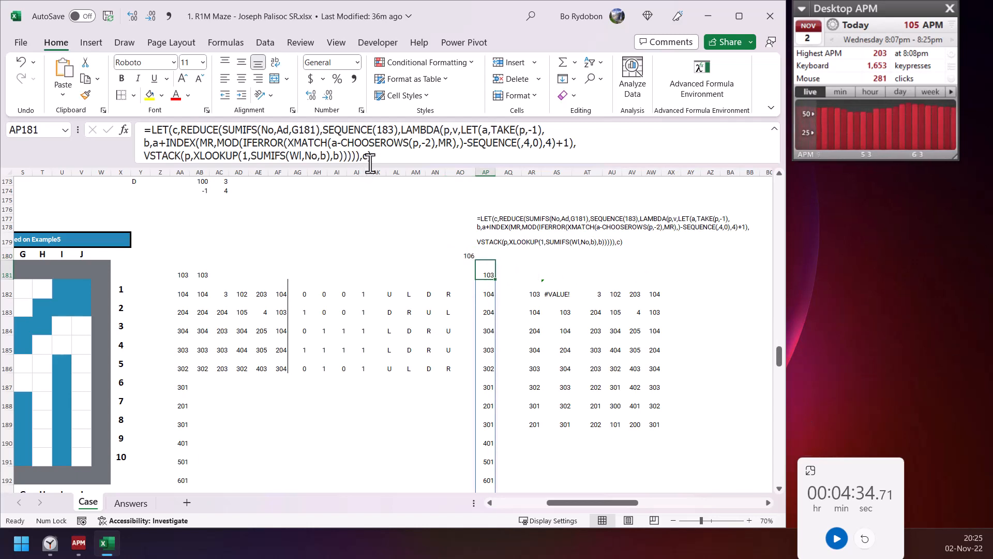
drag(374, 155, 140, 128)
key(ctrl+c)
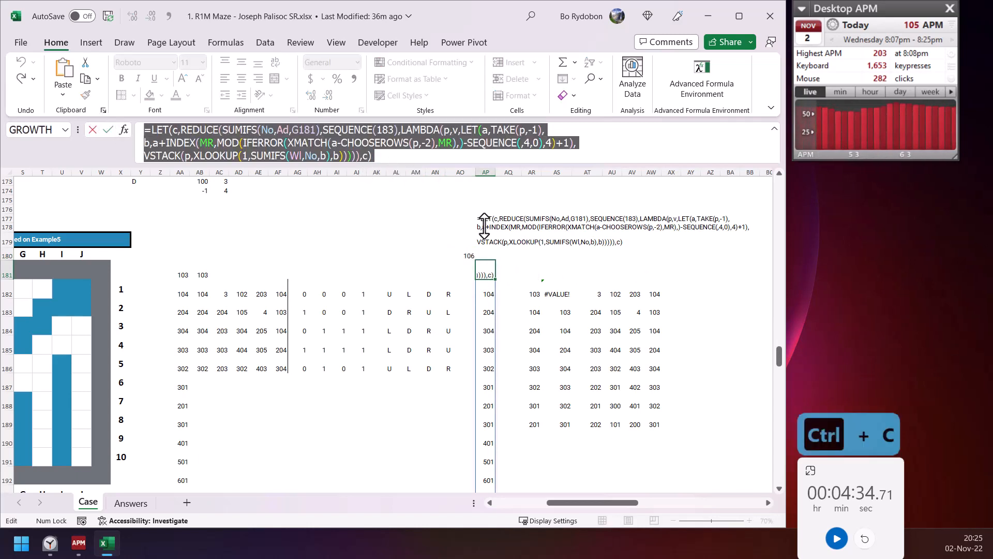
key(Escape)
click(691, 274)
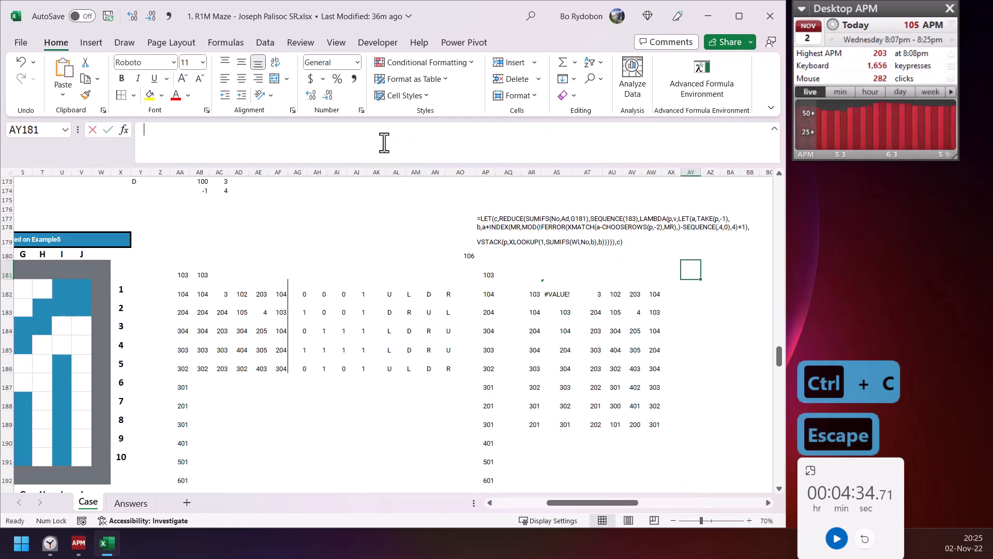
key(ctrl+v)
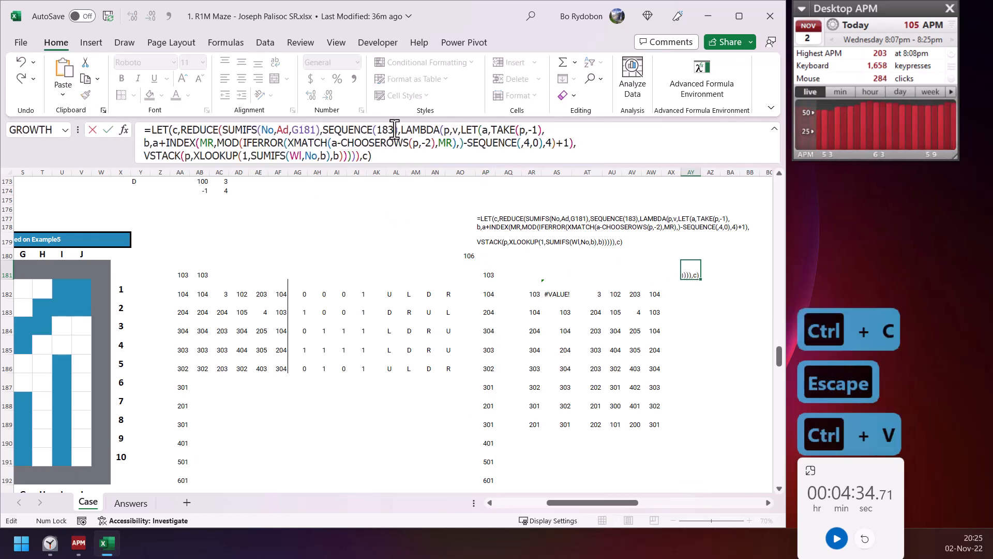
key(BackSpace)
key(BackSpace)
text(0)
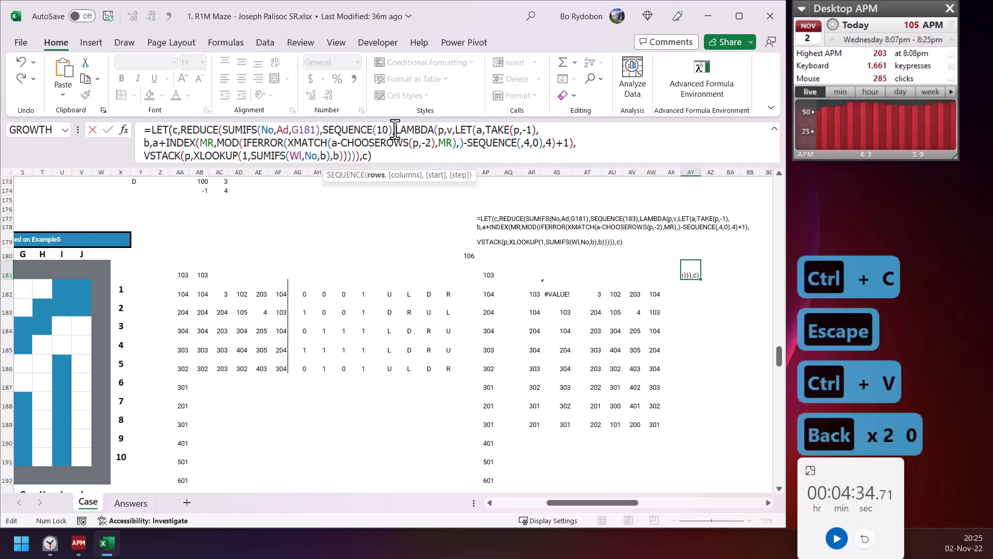
text(6)
key(Return)
key(Up)
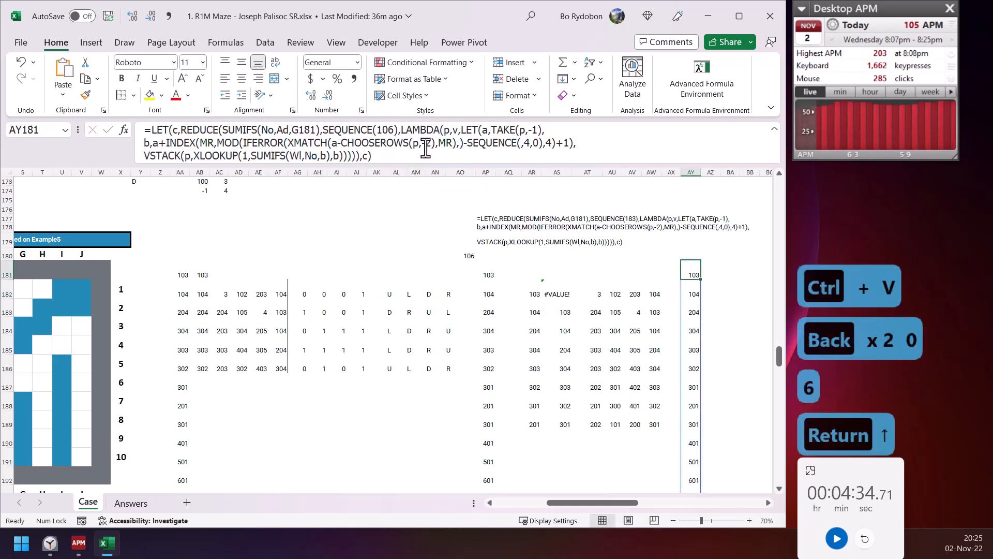
Step: Check the end of the AY181 spilled list and change the formula's SEQUENCE count to 105
key(ctrl+Down)
key(ctrl+Up)
key(F2)
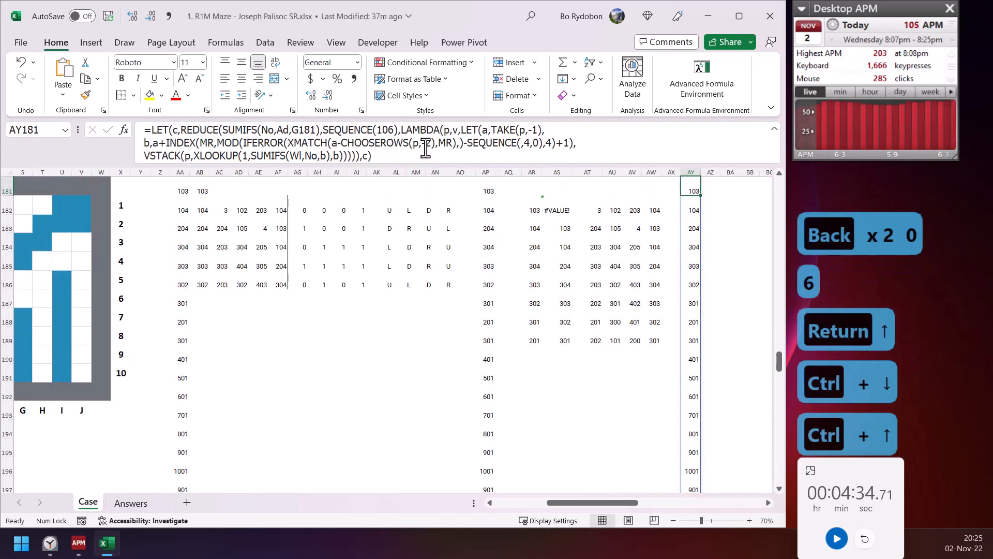
key(Delete)
text(5)
key(Return)
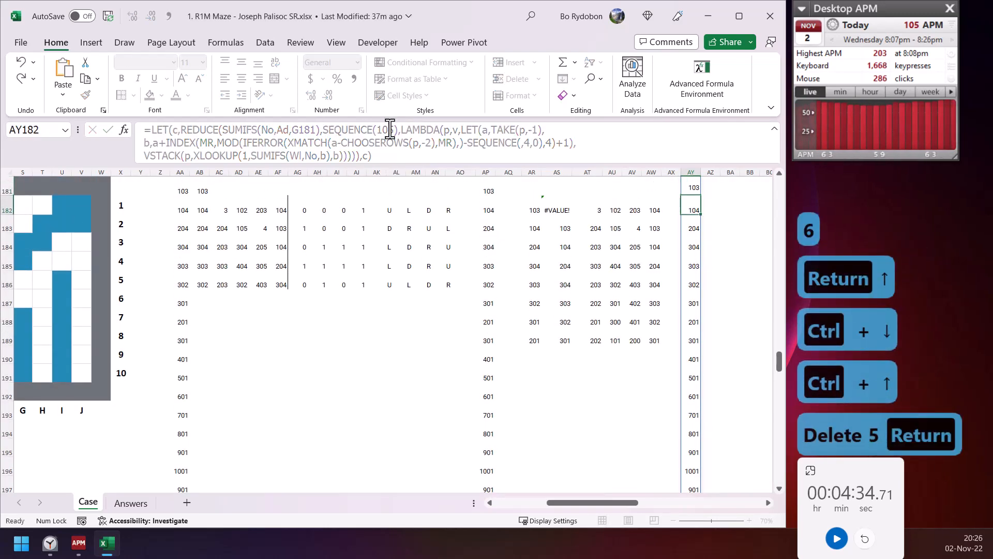
Step: Enter =XLOOKUP(AY181#,No,Ad) in AZ181 to convert the path numbers into cell addresses
key(Up)
key(Up)
key(Right)
key(Right)
key(Right)
click(696, 203)
key(Right)
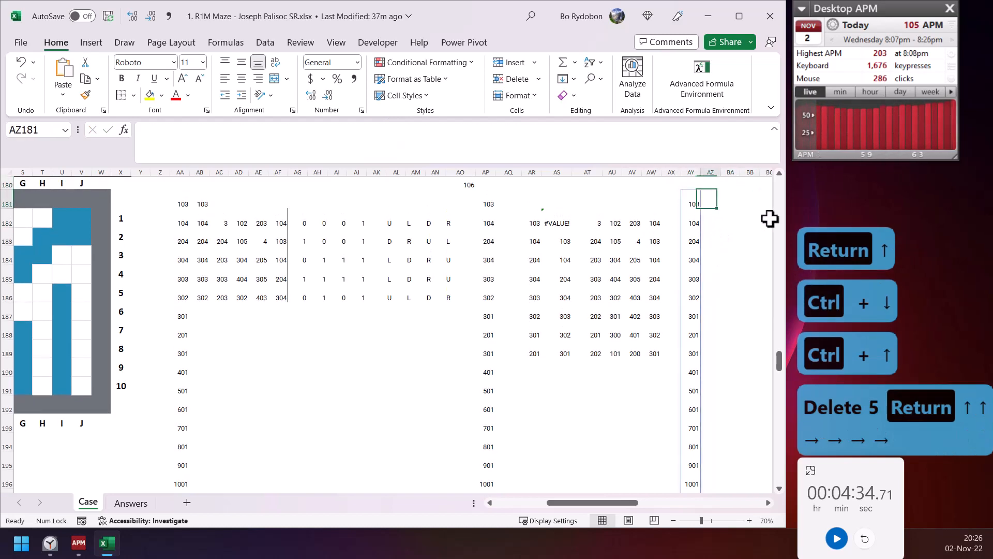
key(Right)
key(Right)
key(Left)
key(Left)
key(Left)
key(Right)
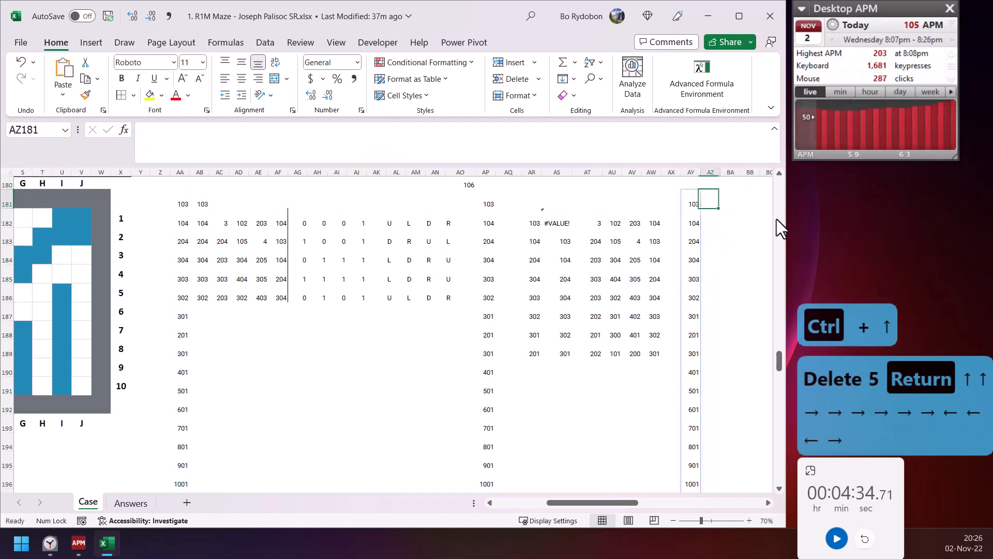
text(=xlo)
key(Tab)
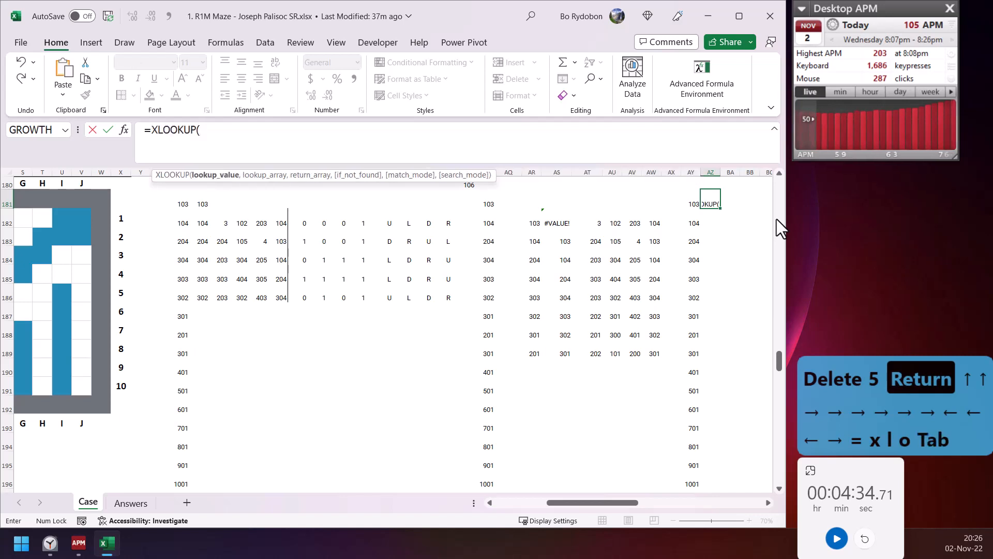
key(Left)
text(#,a)
key(BackSpace)
text(na,a)
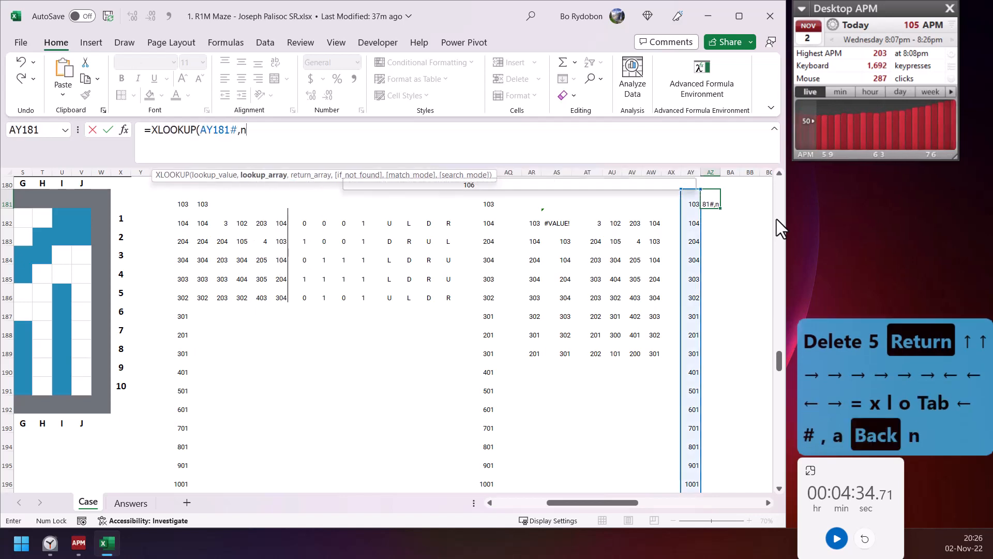
key(BackSpace)
key(BackSpace)
key(BackSpace)
text(on,)
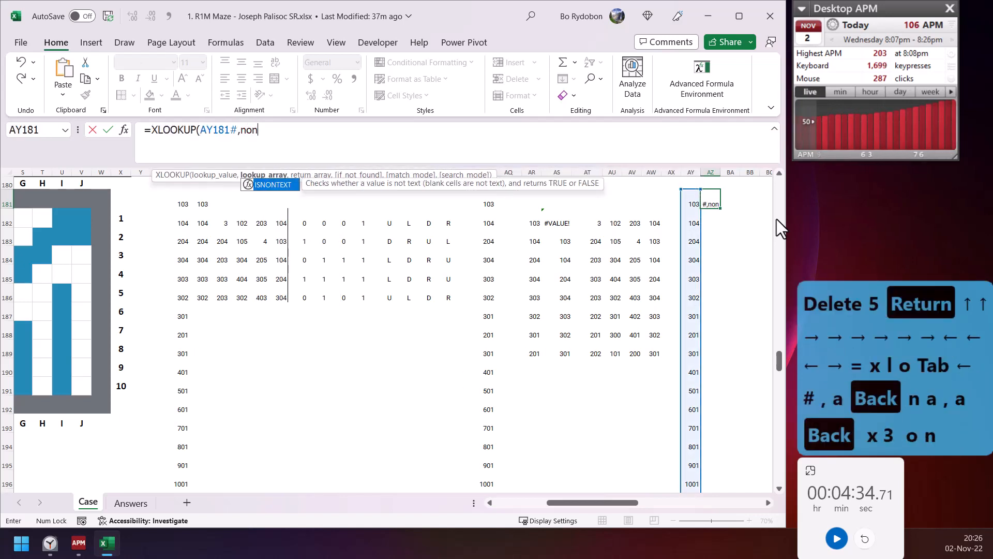
key(BackSpace)
key(BackSpace)
text(,ad))
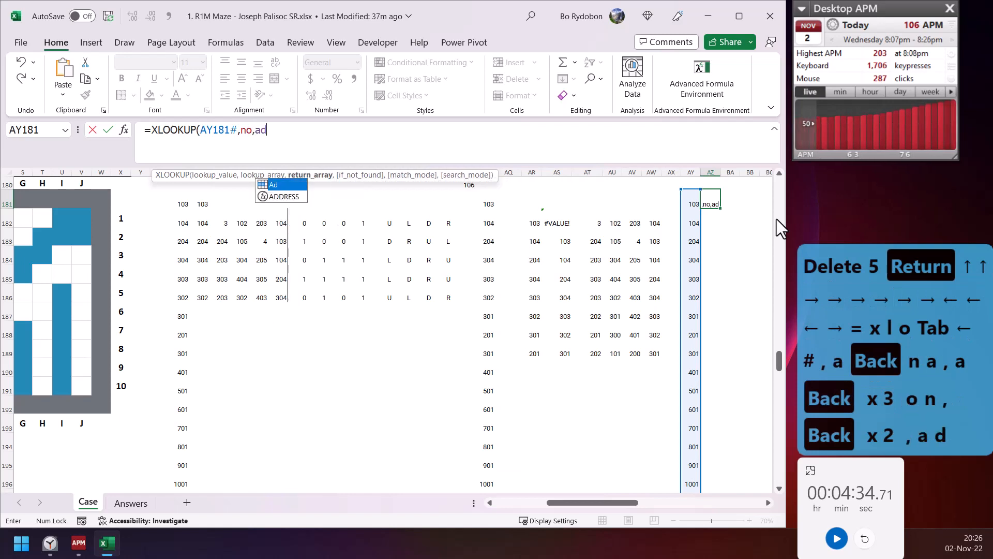
key(Return)
key(Return)
Step: Enter =Ad in BB181 to list all maze cell addresses
key(Up)
key(Up)
key(Right)
key(Right)
key(Right)
key(Right)
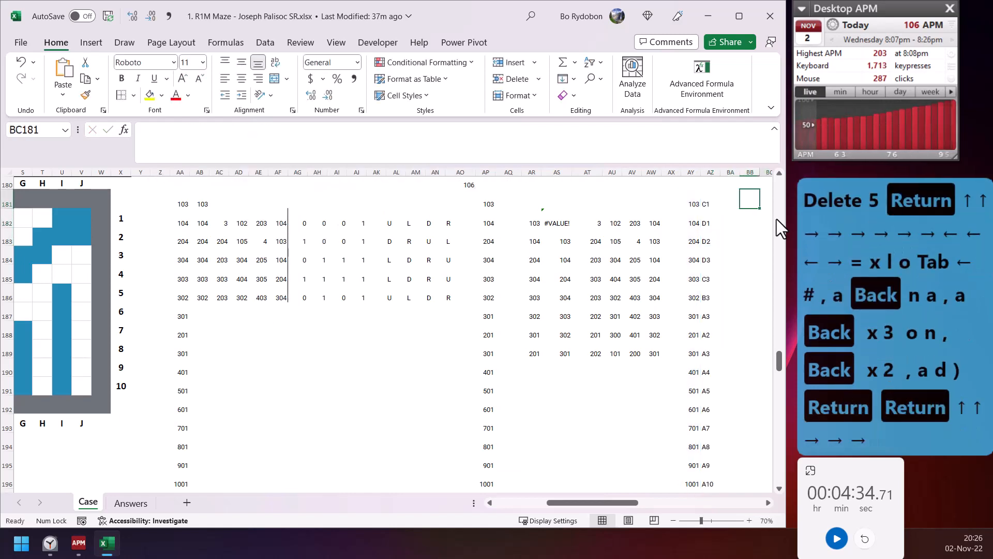
key(Left)
key(Left)
key(Left)
key(Right)
text(=ad)
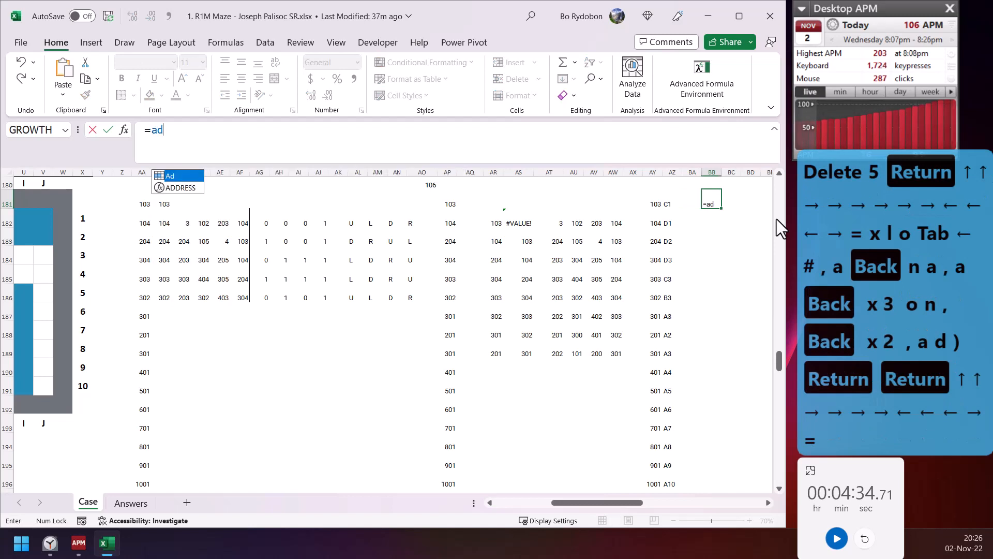
key(Right)
text(=counti)
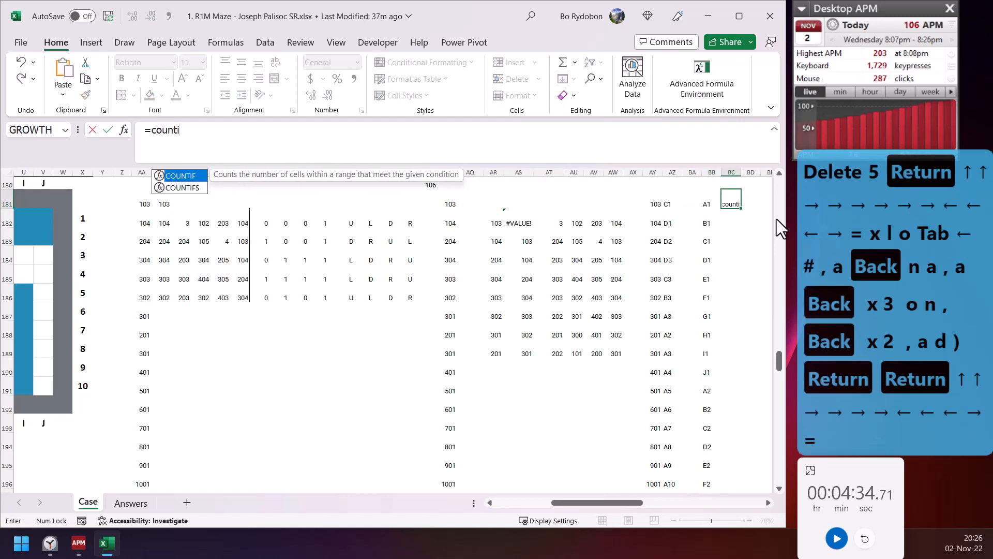
text(fs)
key(Escape)
key(Escape)
Step: Enter =COUNTIFS(AZ181#,BB181#) in BC181 to count the path's visits to each maze cell
text(=c)
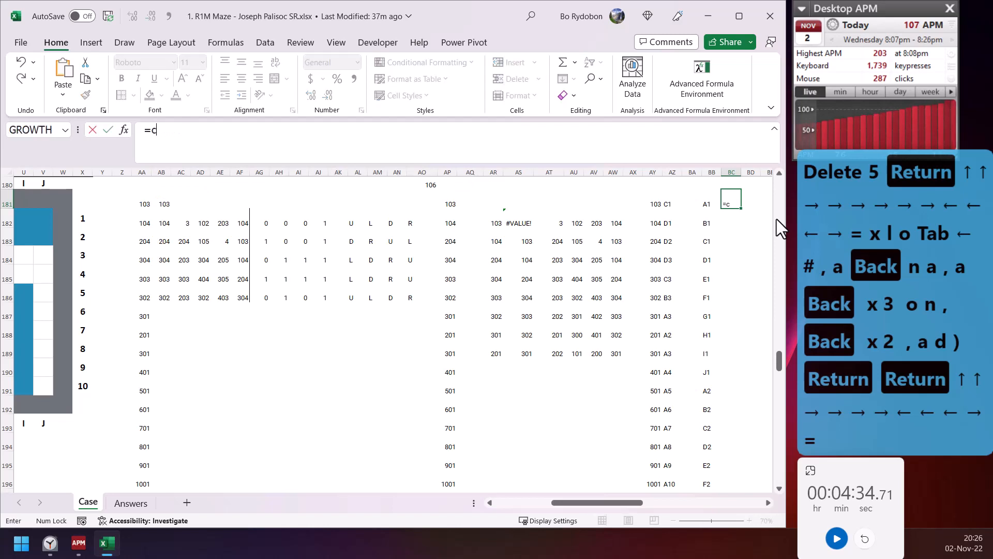
text(ountifs)
key(Tab)
key(Left)
key(Left)
key(Left)
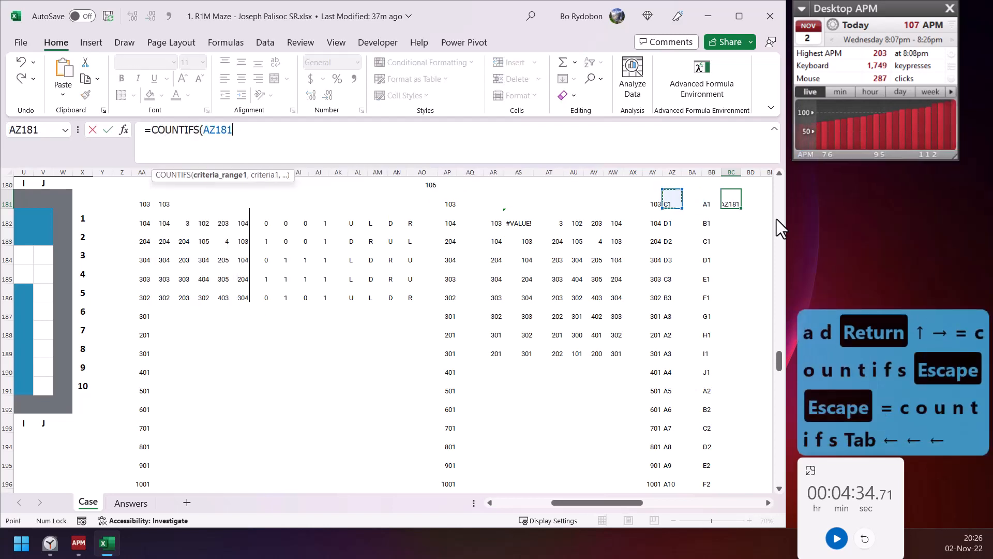
text(##)
key(BackSpace)
text(,)
key(Left)
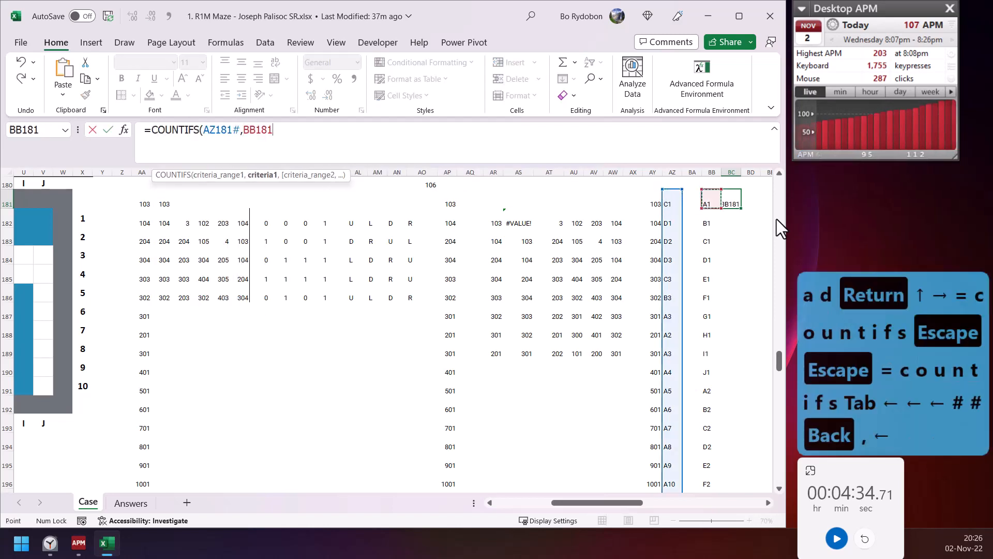
text(#))
key(Return)
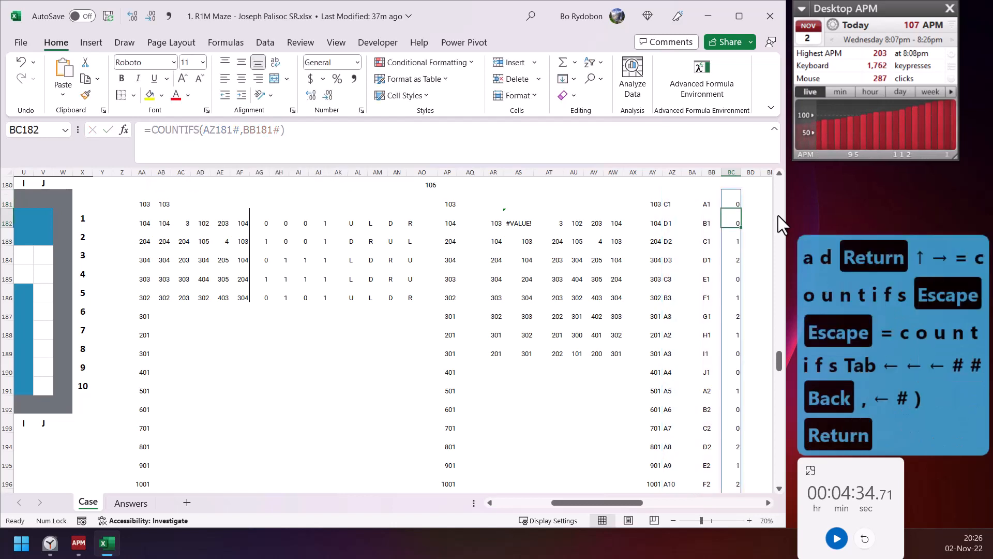
Step: Enter =SORT(BB181:BC280,2,-1) in BE181 to list the maze cells by descending visit count
click(768, 504)
click(768, 504)
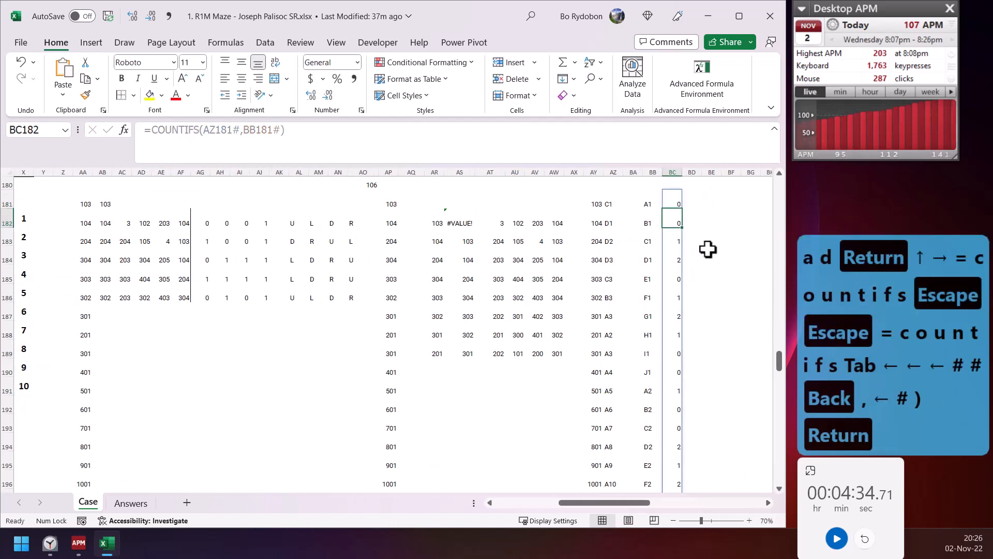
click(713, 199)
text(=sort)
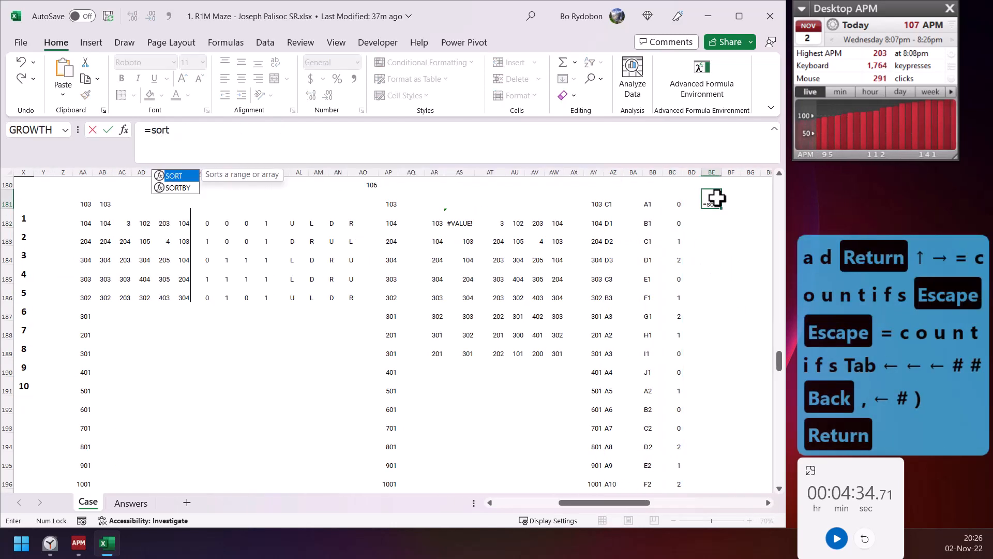
key(Tab)
key(Left)
key(Left)
key(Left)
key(ctrl+shift+Right)
key(ctrl+shift+Down)
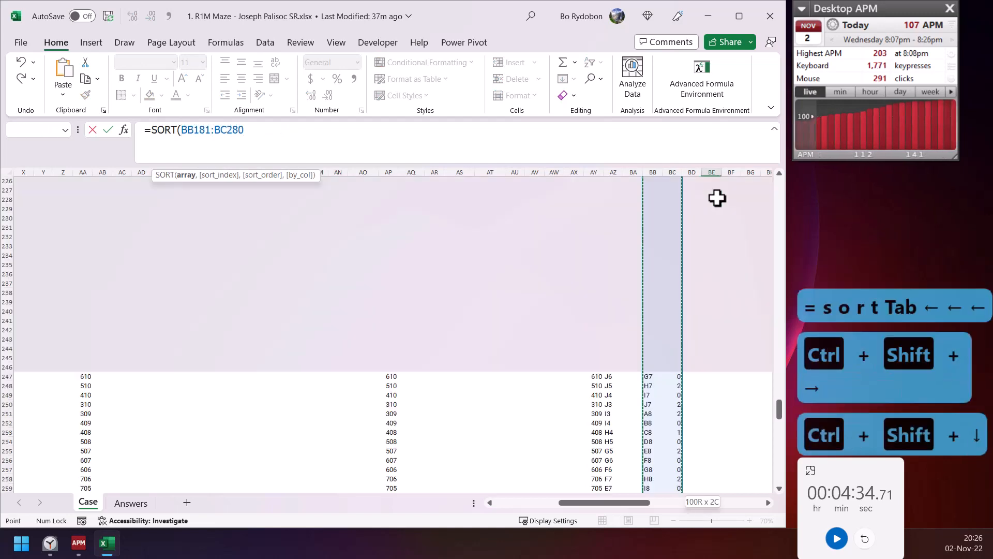
text(,2,-1))
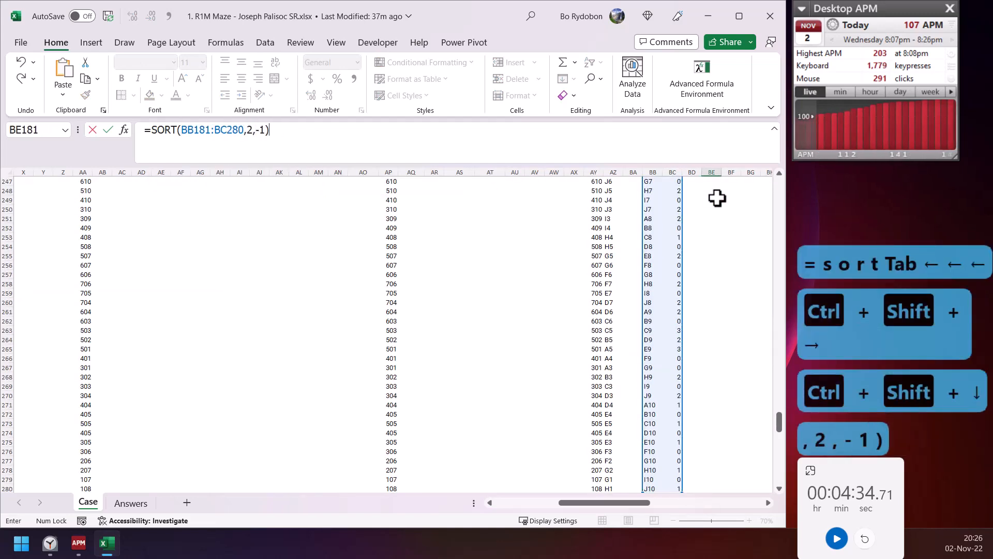
key(Return)
key(Up)
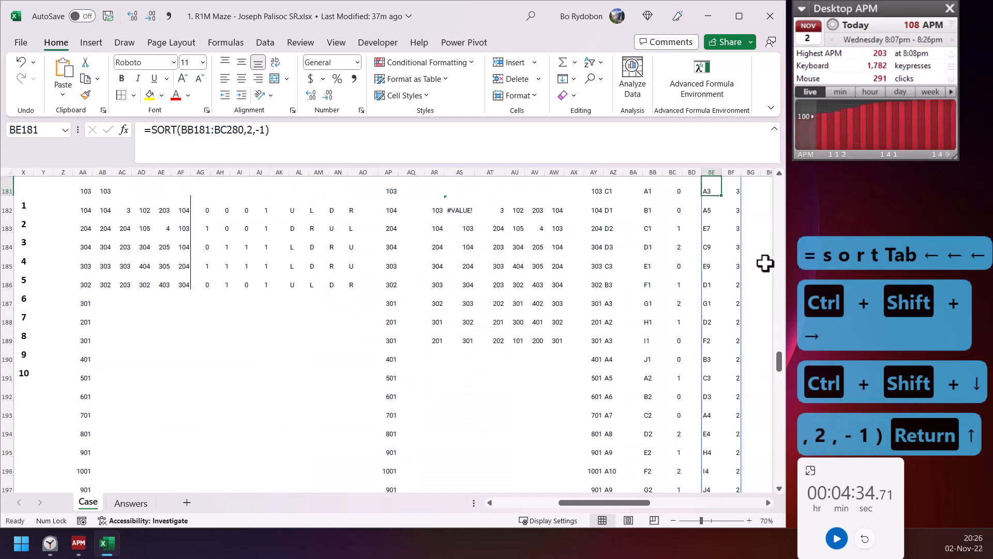
Step: Compare the sorted visit list with the path through cell A3 in the Mouse Movement Logic maze
key(ctrl+Up)
key(Down)
key(ctrl+Down)
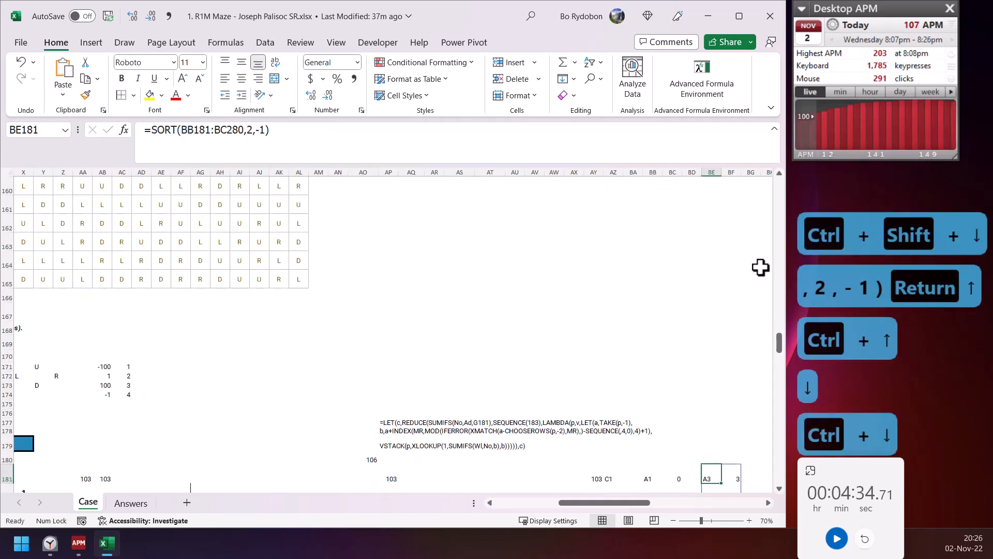
scroll(755, 341, down, 3)
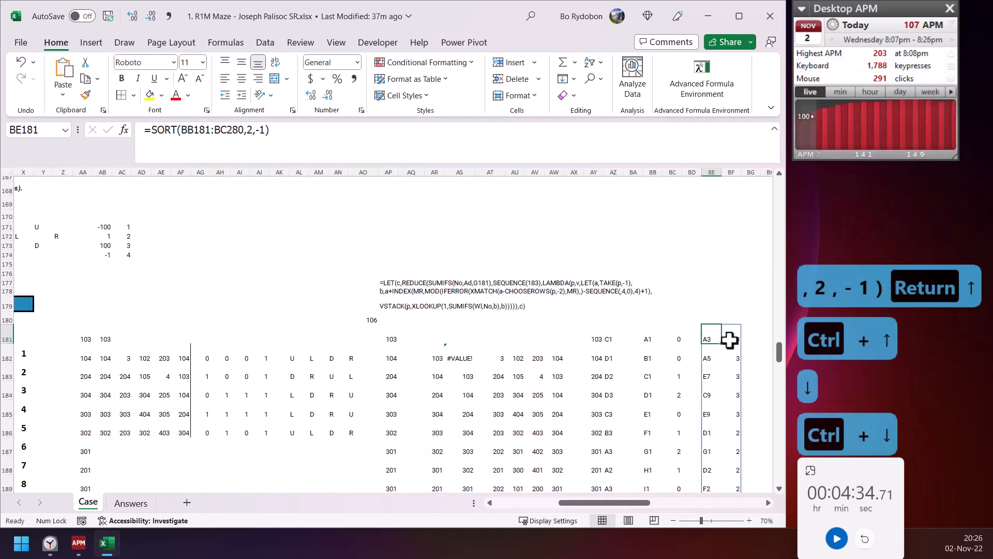
drag(629, 504, 564, 502)
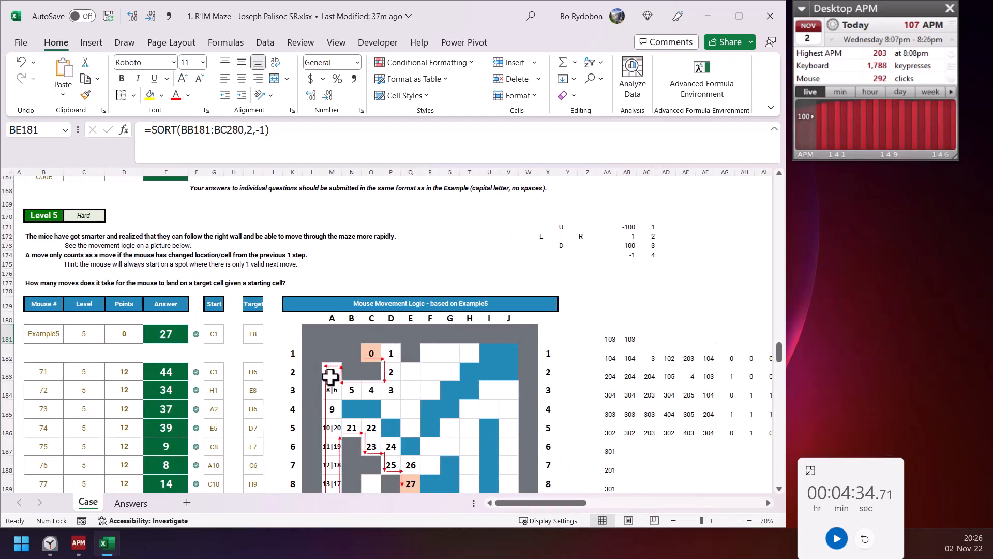
click(334, 392)
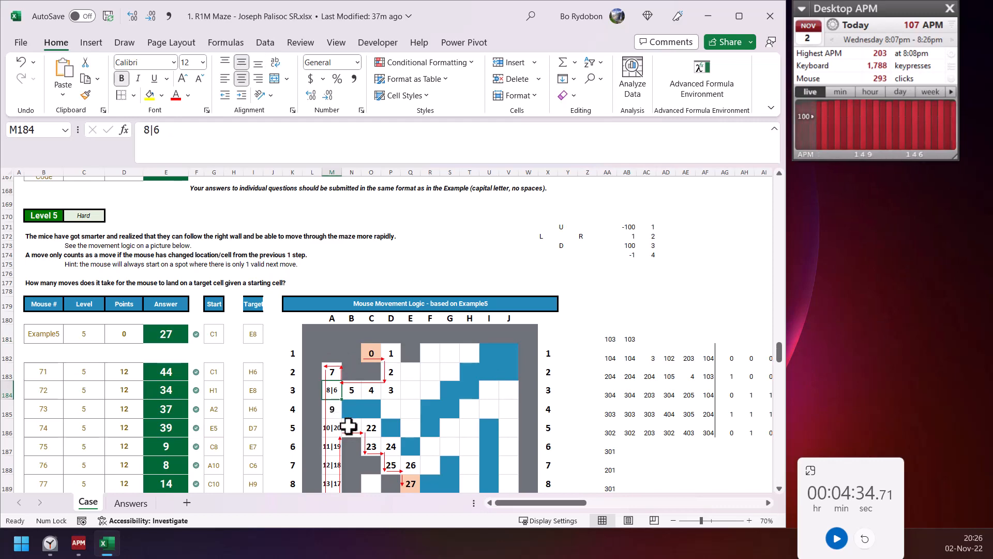
drag(529, 503, 627, 498)
click(468, 337)
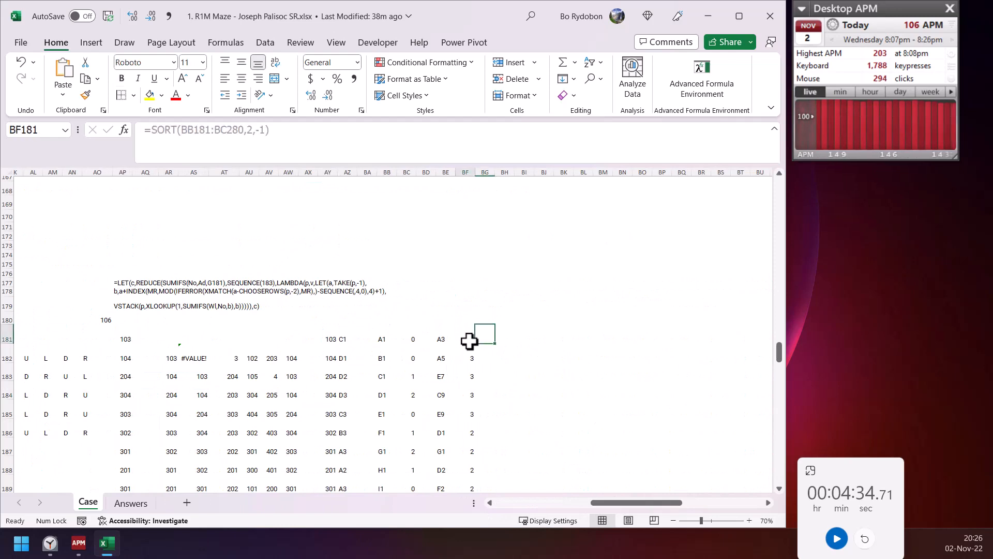
Step: Go back through the Level 5 and Level 4 sections to review the title and instructions at the Case sheet's beginning
key(ctrl+Left)
key(ctrl+Left)
key(ctrl+Left)
key(ctrl+Left)
key(ctrl+Left)
key(ctrl+Left)
key(ctrl+Left)
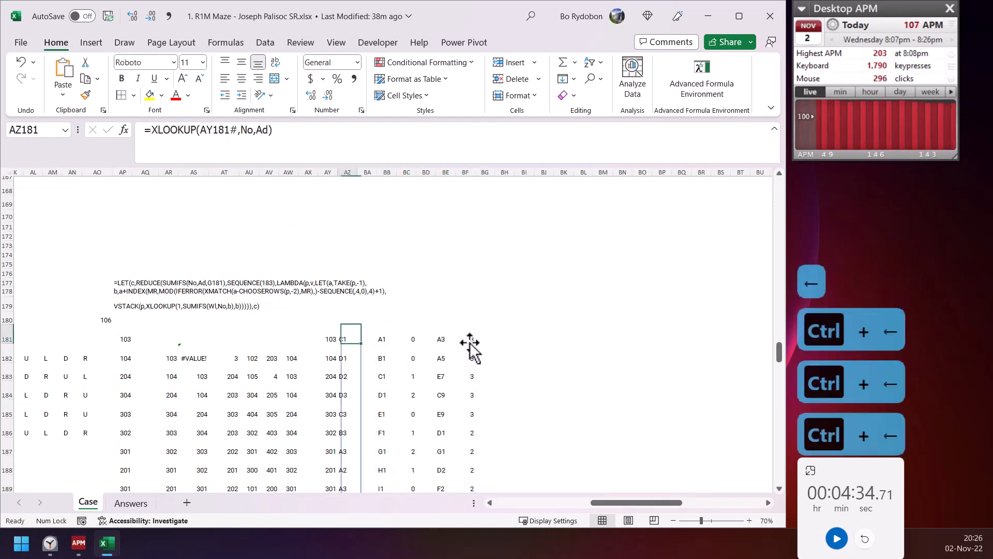
key(ctrl+Left)
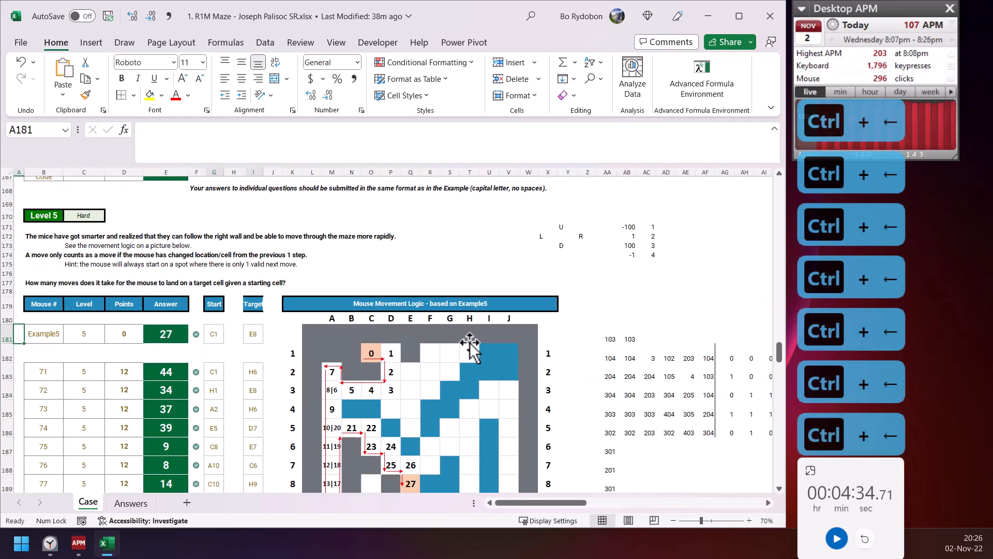
click(620, 357)
scroll(320, 336, up, 18)
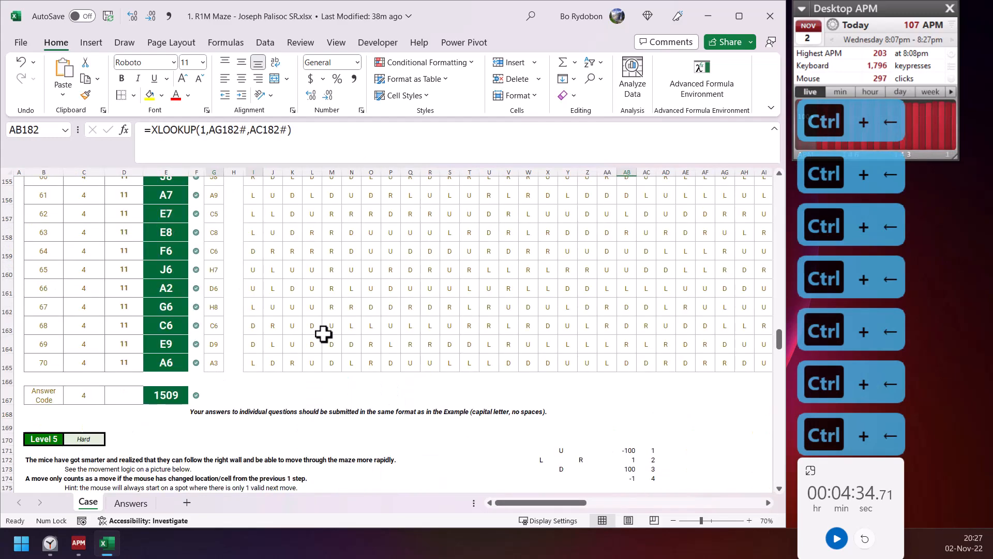
scroll(319, 340, up, 20)
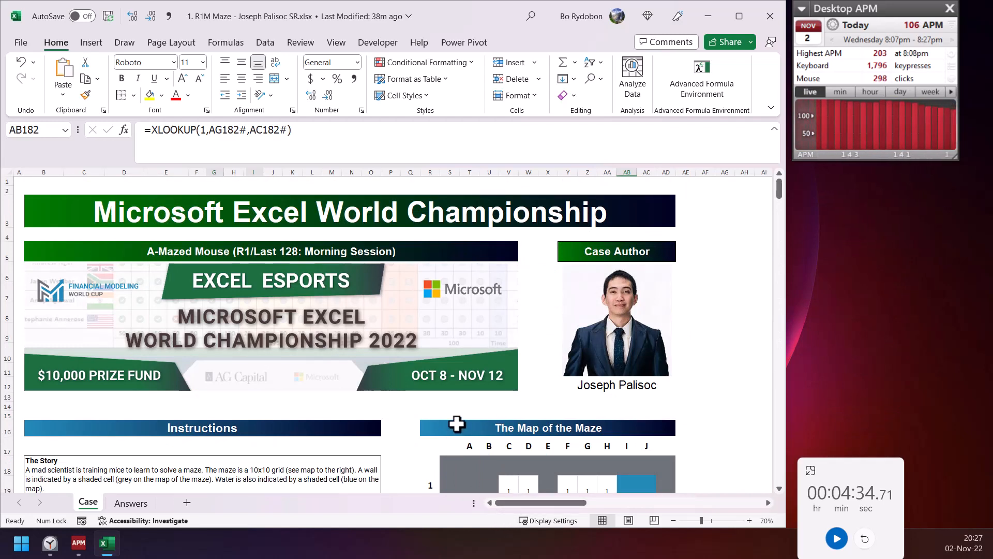
click(780, 488)
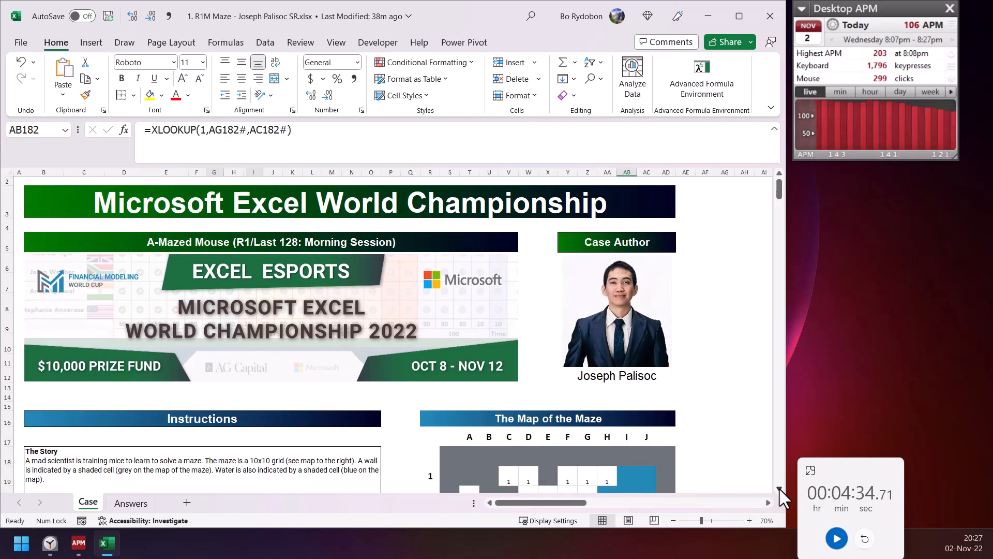